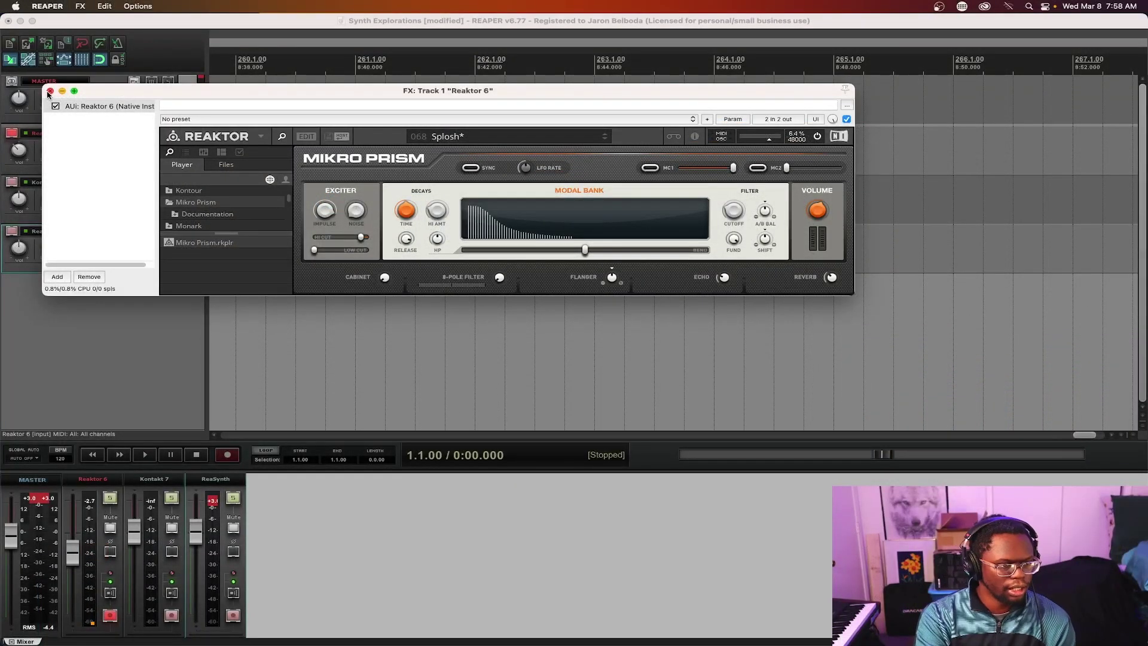
# Close the Reaktor 6 effects window and deselect all tracks
pyautogui.click(50, 91)
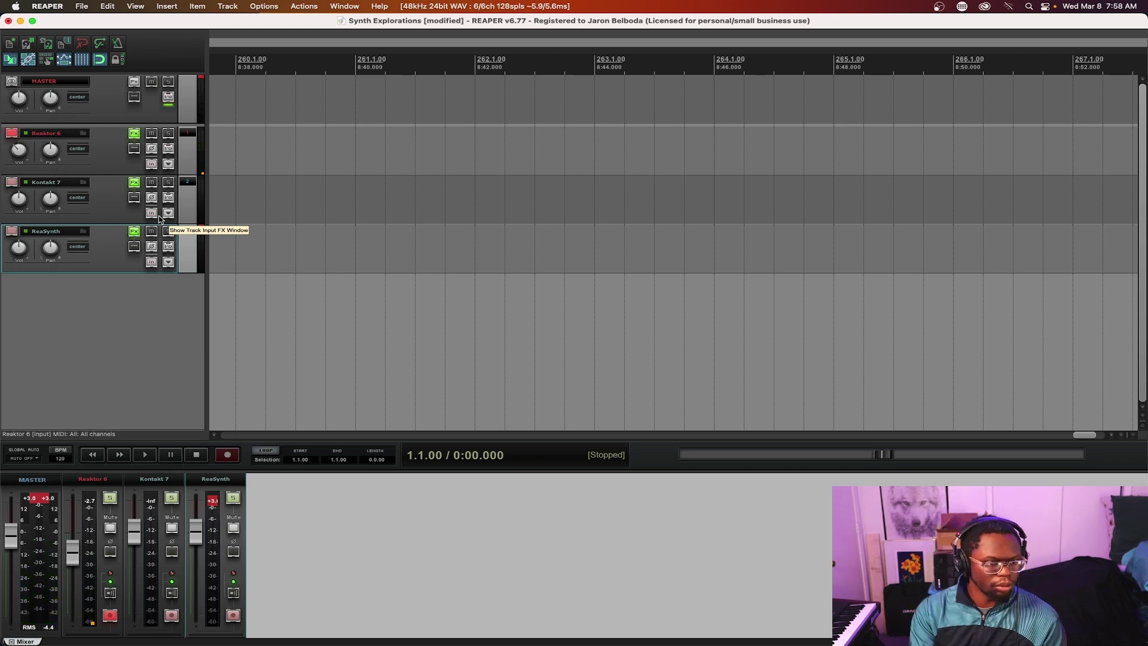
pyautogui.click(168, 326)
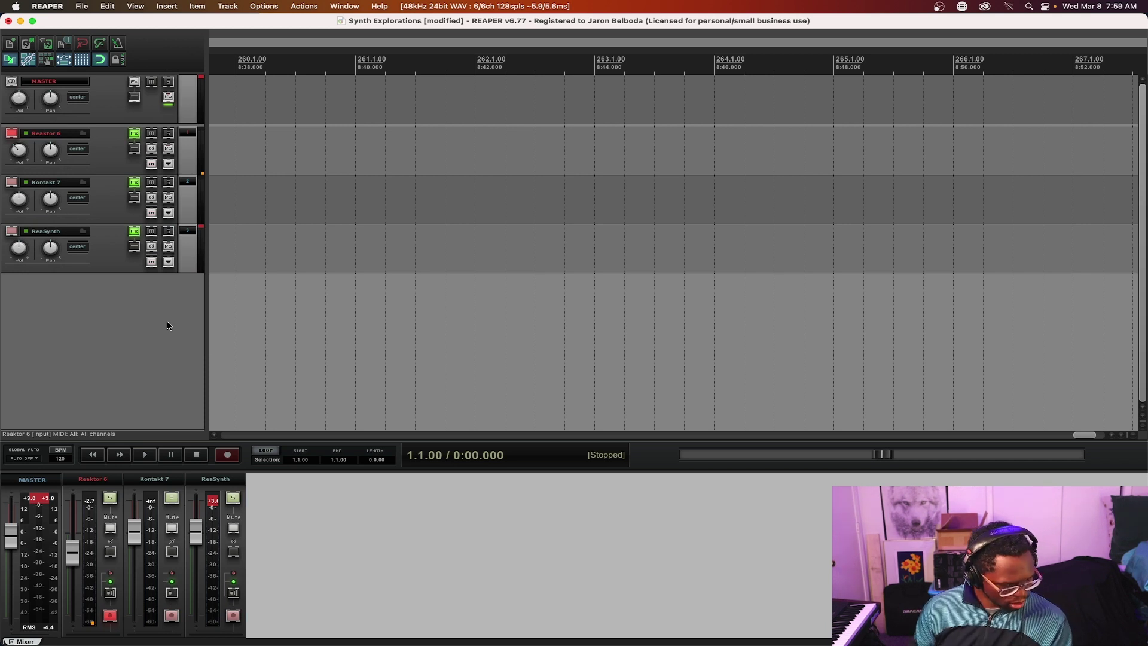
pyautogui.press('super+r')
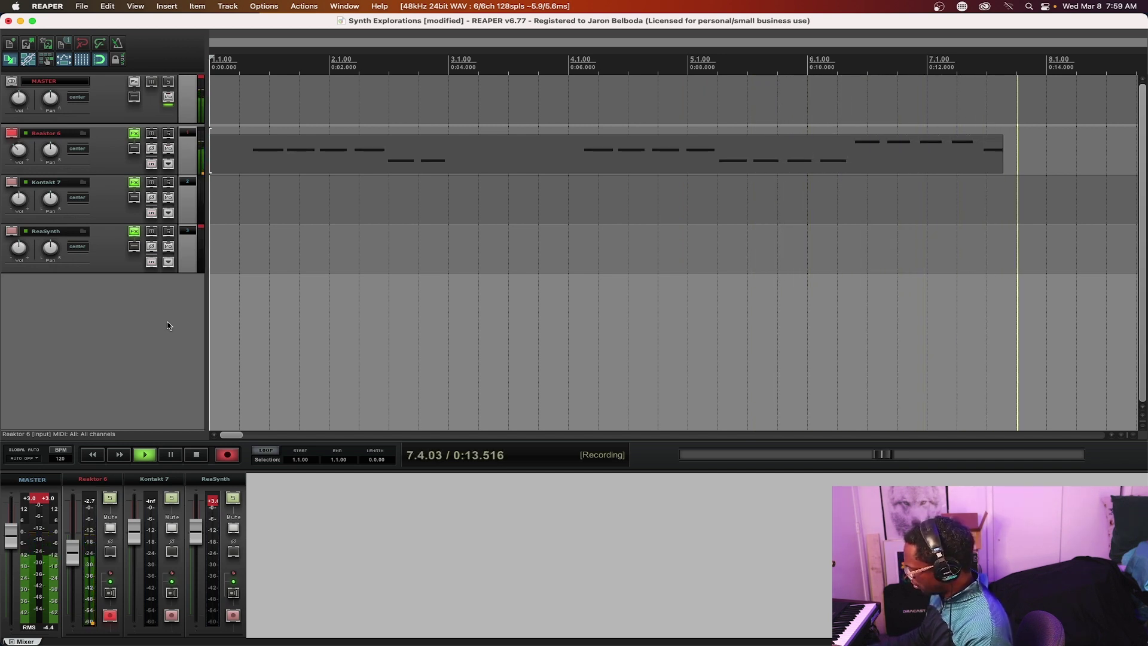
pyautogui.press('space')
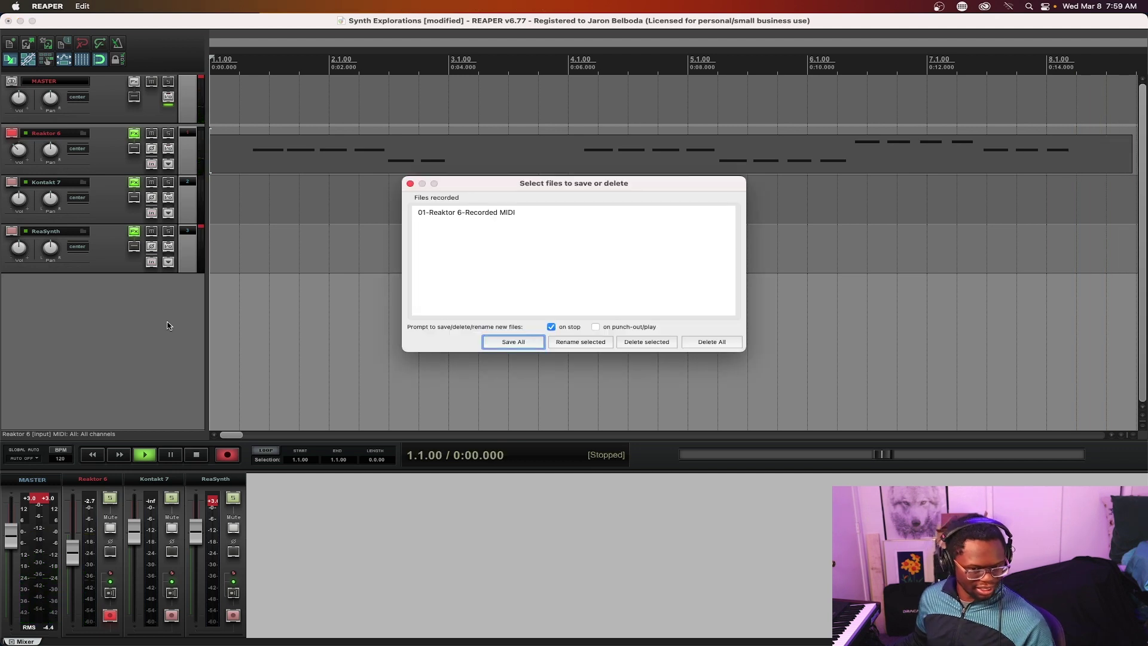
pyautogui.click(696, 345)
pyautogui.click(539, 309)
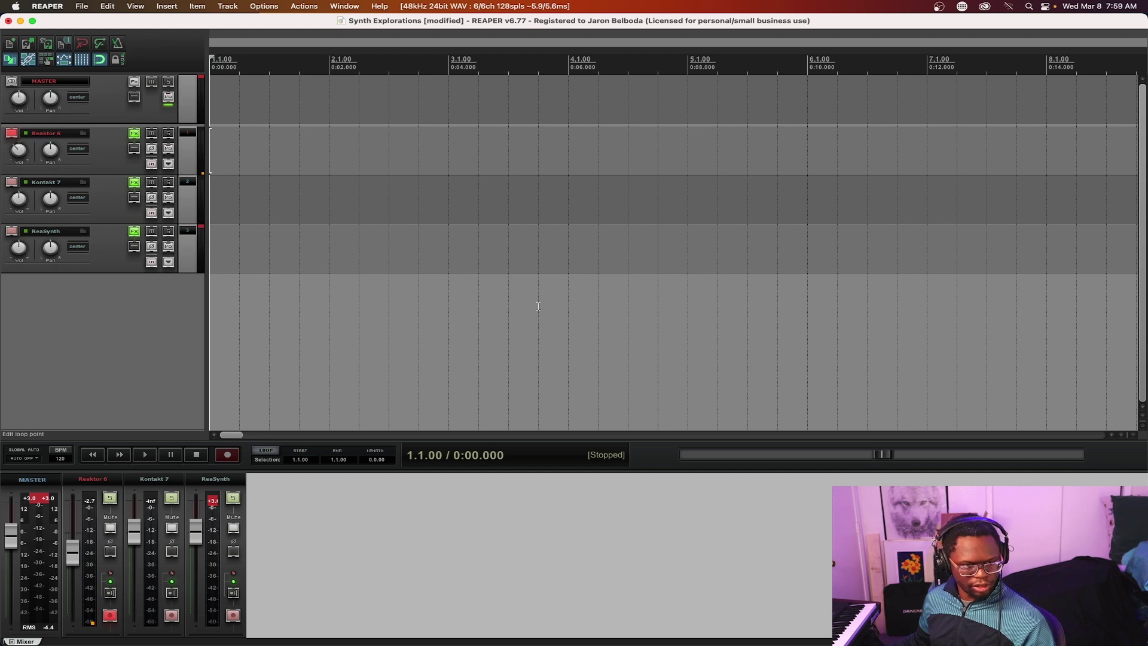
# Record a MIDI take on the Reaktor 6 track from the project start and save the recorded file
pyautogui.press('super+r')
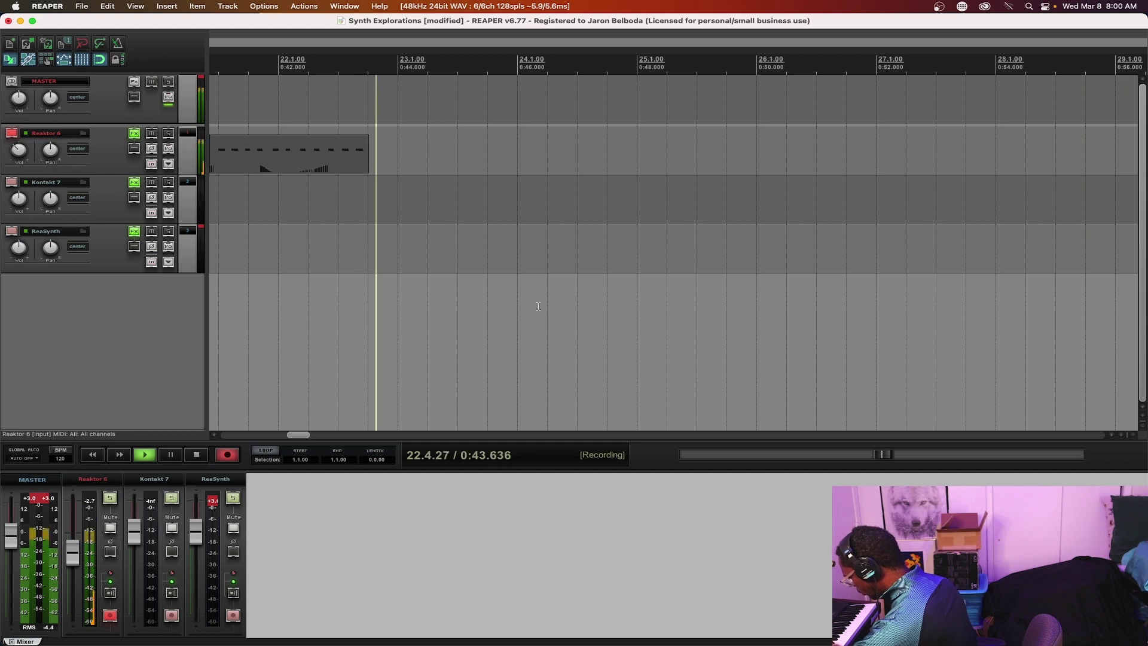
pyautogui.press('space')
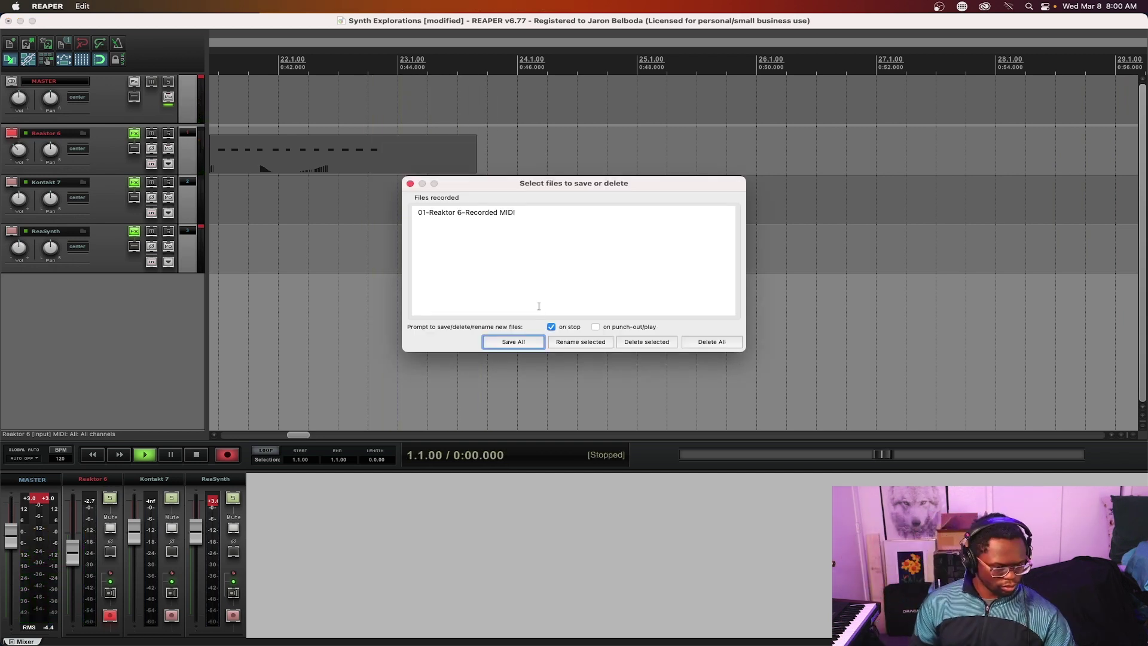
pyautogui.click(511, 340)
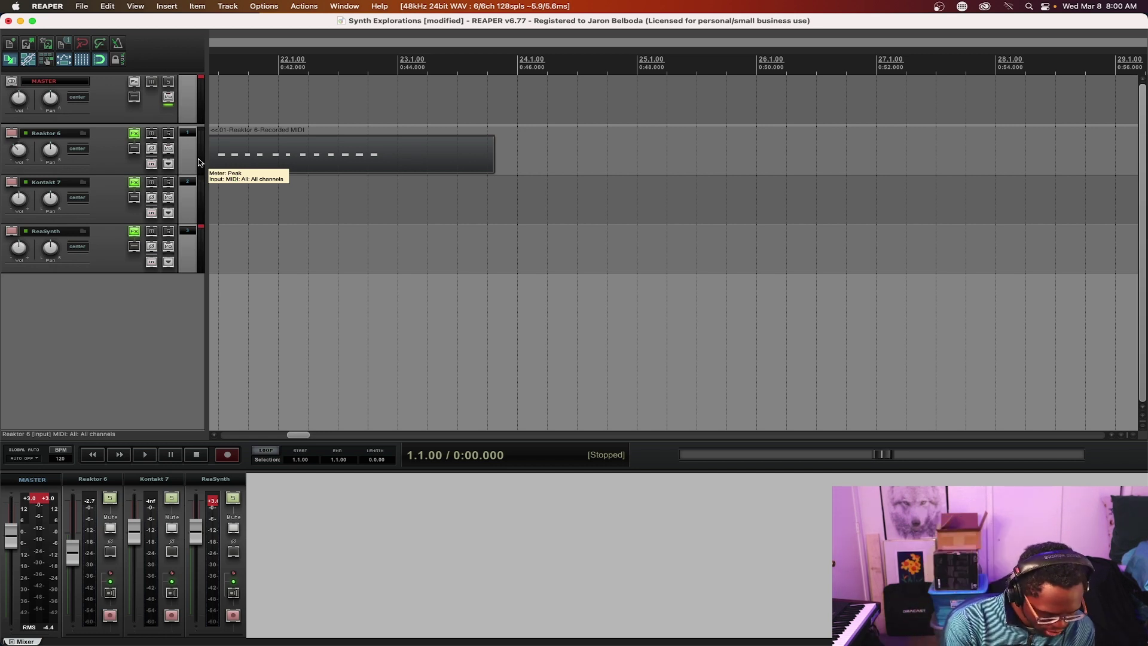
# Play back the recorded Reaktor 6 part from the beginning, stop it and return to the project start
pyautogui.press('Home')
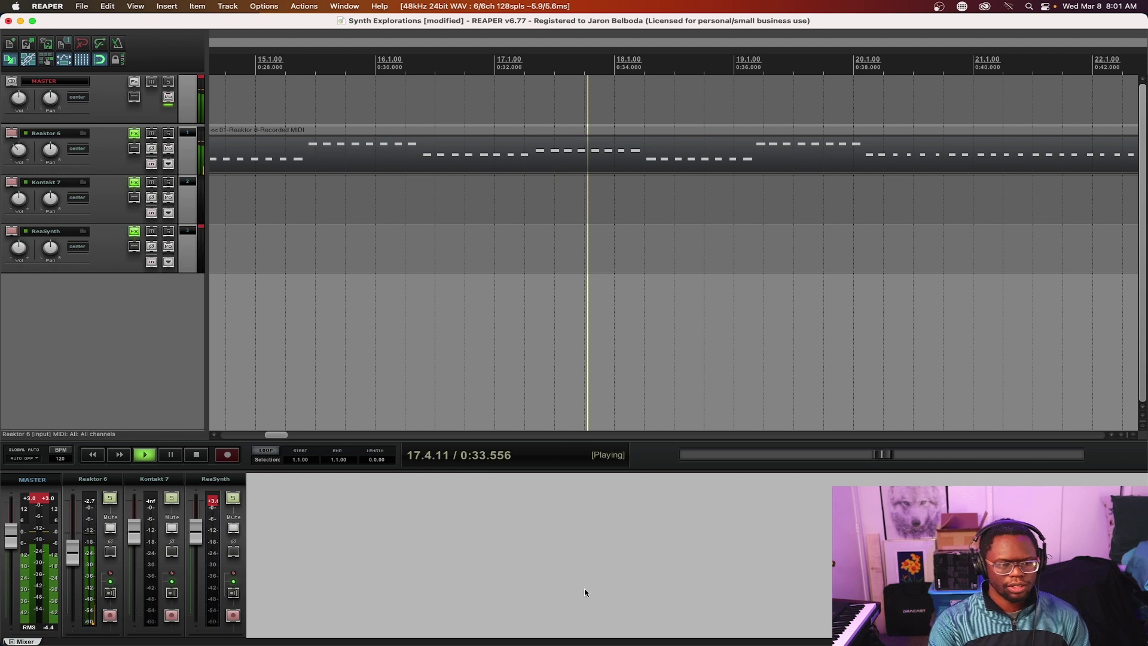
pyautogui.scroll(-2, 535, 273)
pyautogui.scroll(-2, 535, 273)
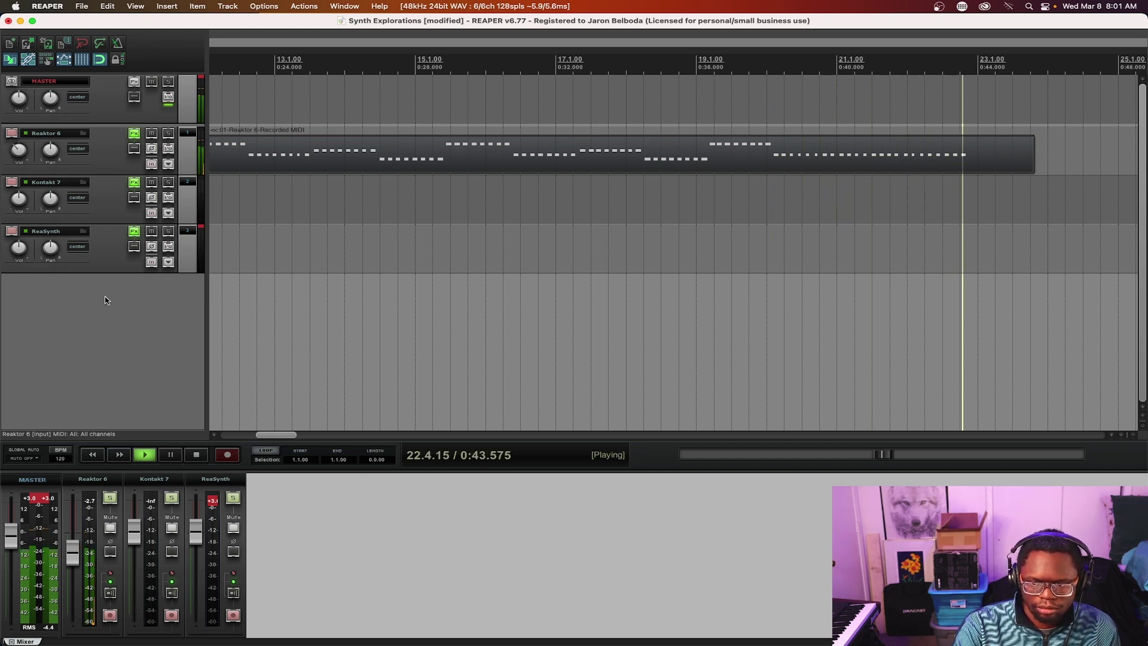
pyautogui.click(196, 455)
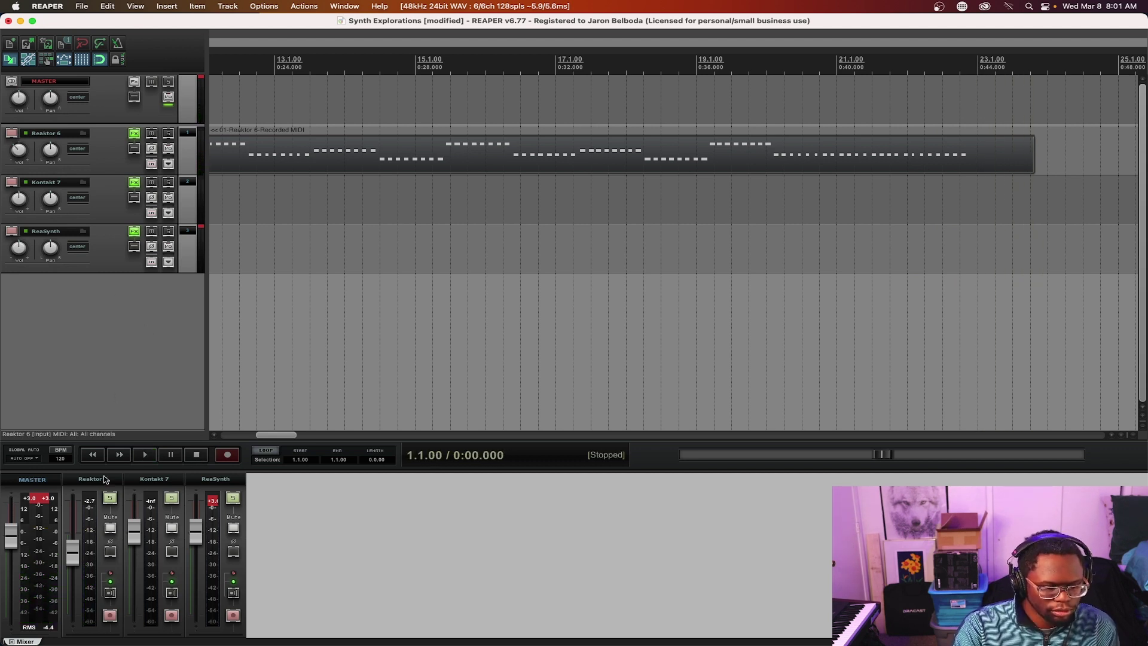
pyautogui.click(95, 454)
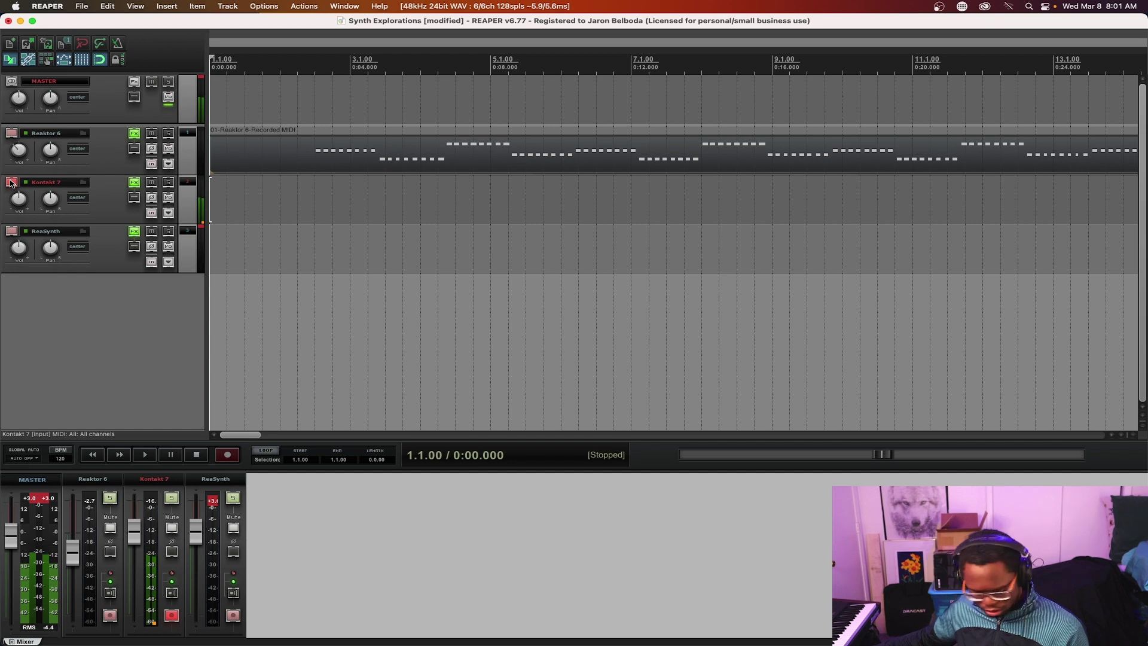
# Audition the record-armed Kontakt 7 sound over playback of the Reaktor 6 part without recording
pyautogui.press('space')
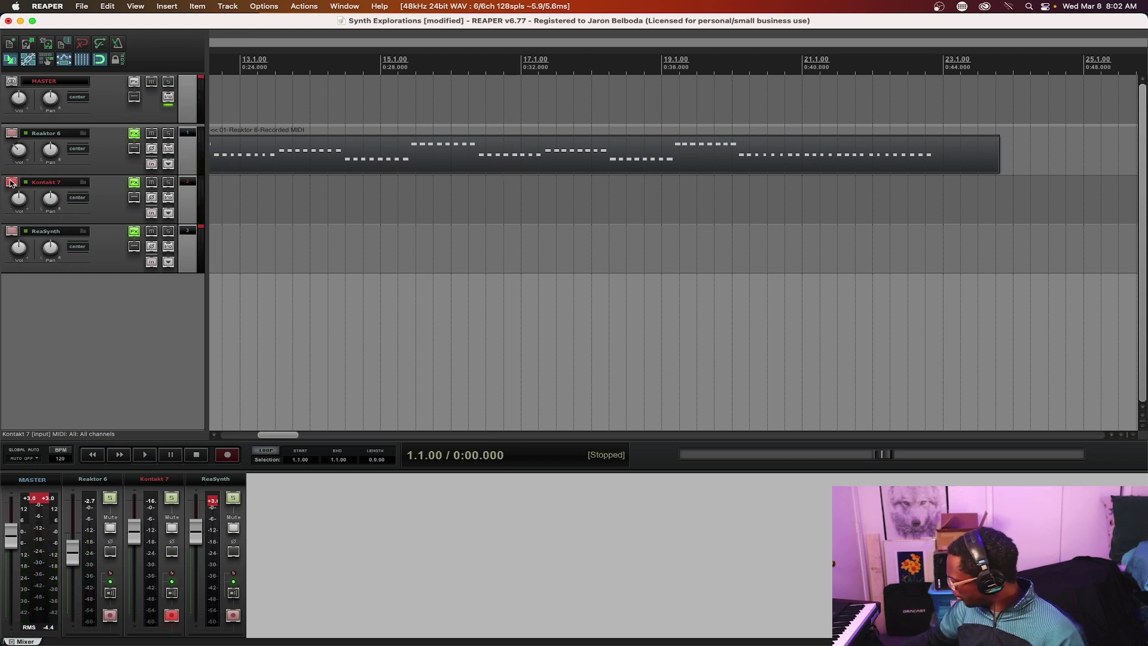
pyautogui.press('space')
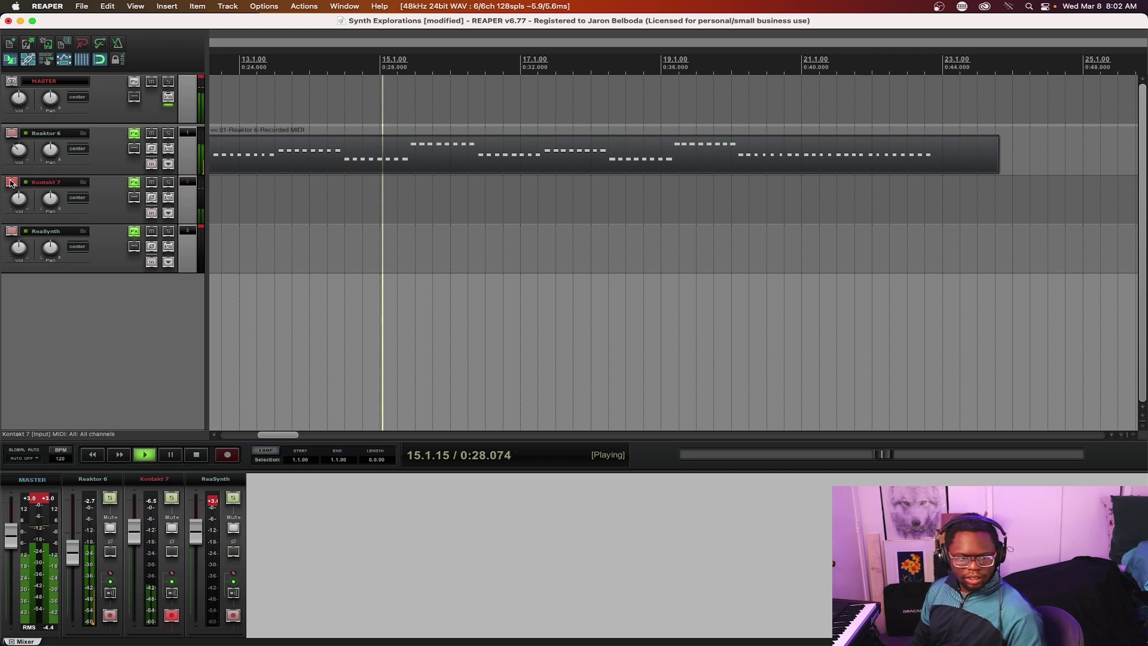
pyautogui.press('space')
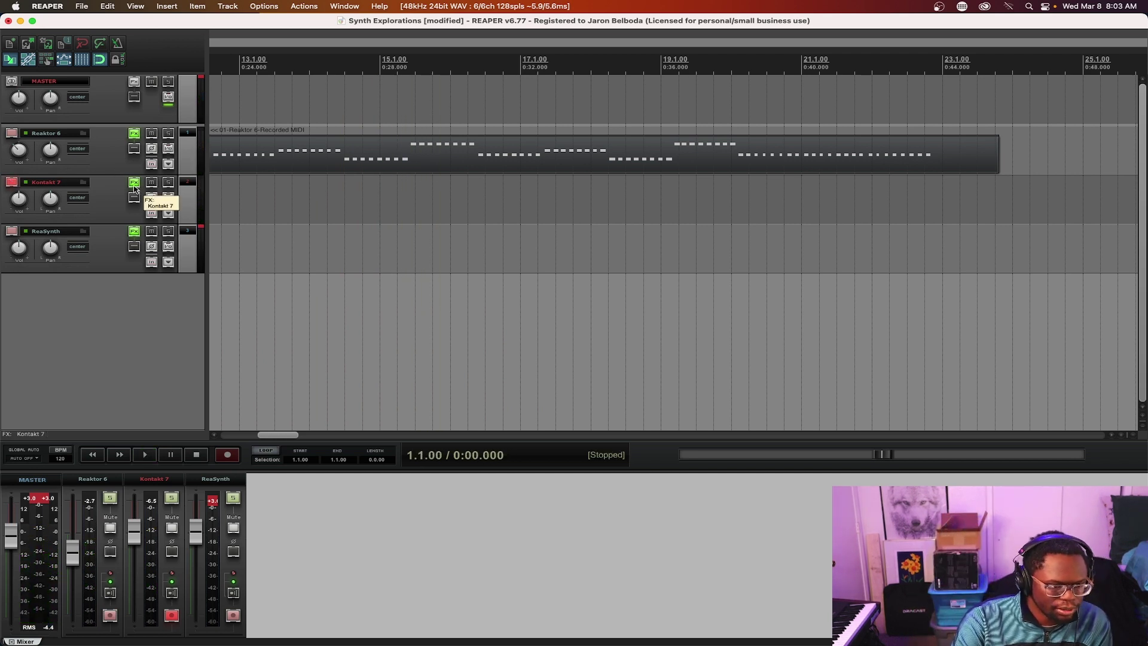
# Rename the Kontakt 7 track as Hypha
pyautogui.click(43, 187)
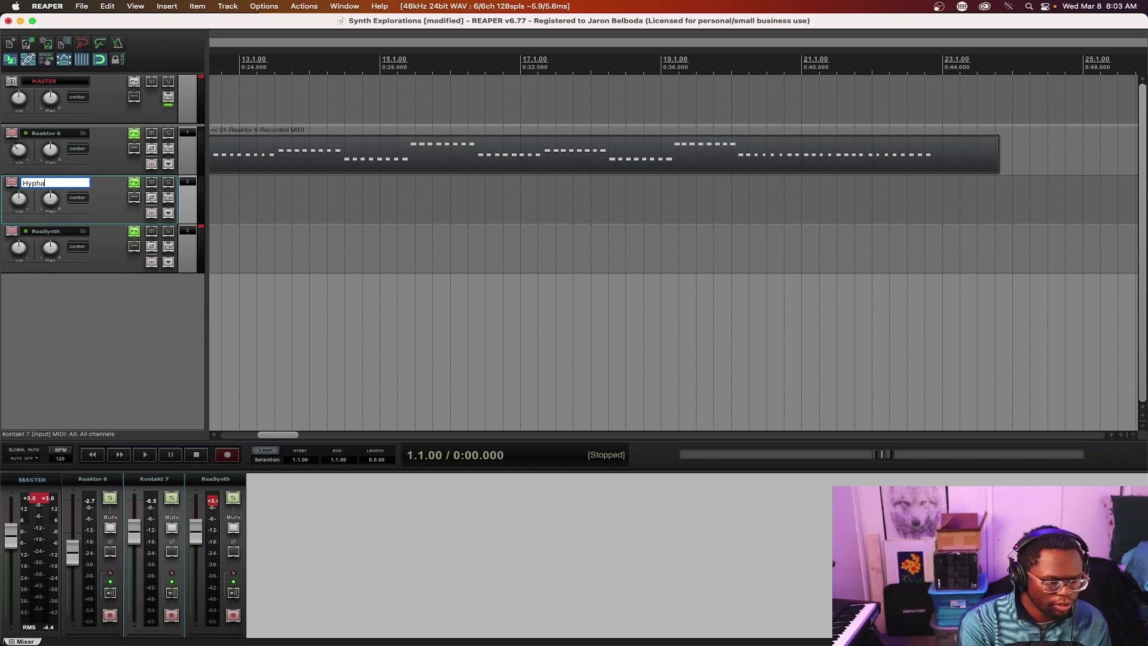
pyautogui.click(83, 321)
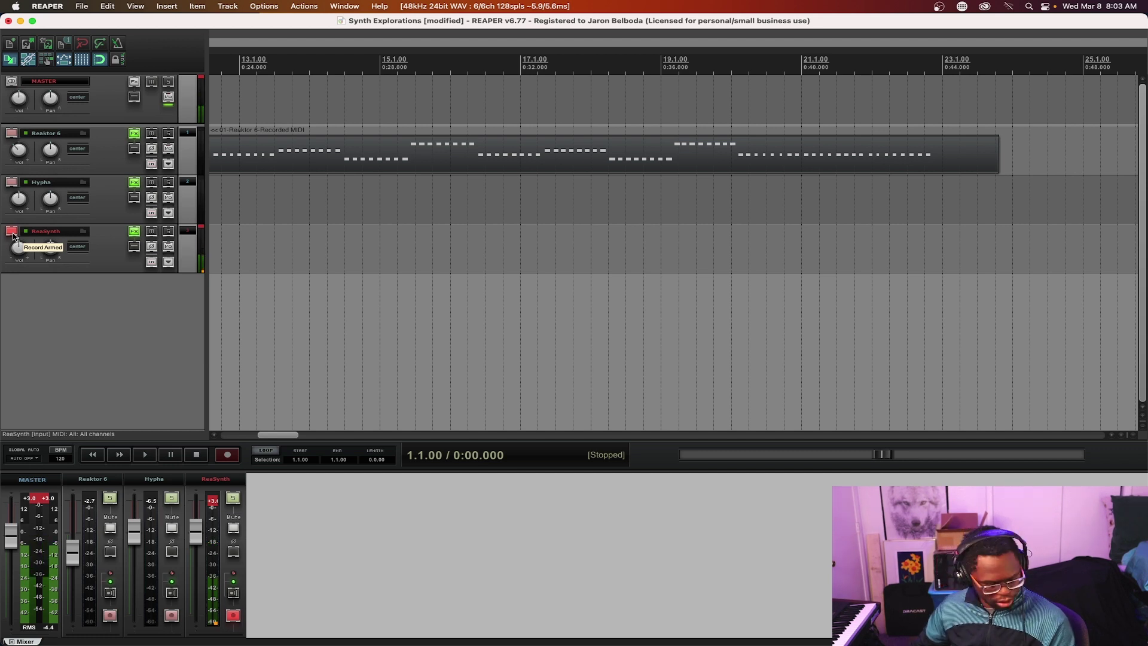
# Audition the record-armed ReaSynth track over playback of the Reaktor 6 part, stop playback and disarm the track
pyautogui.press('space')
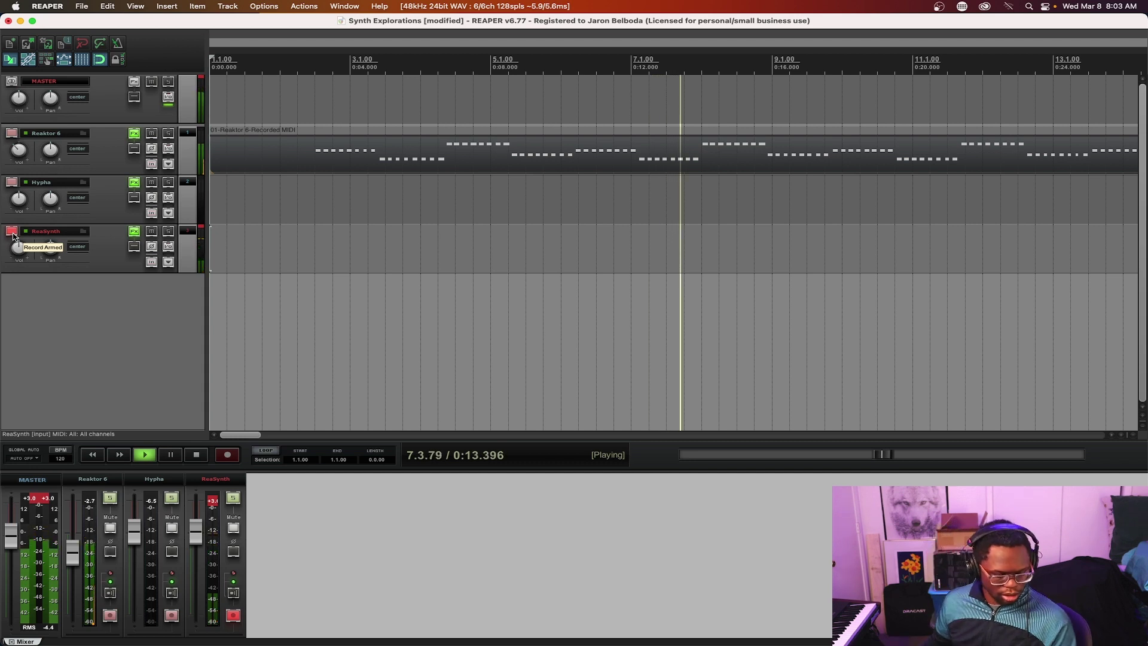
pyautogui.press('space')
pyautogui.click(11, 231)
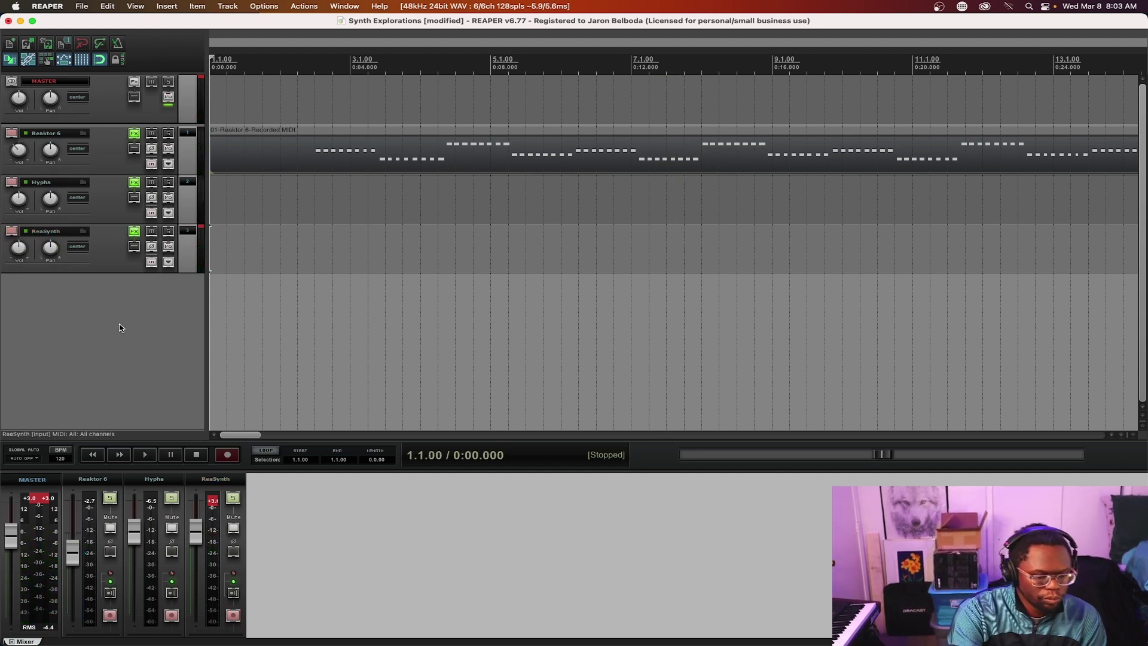
# Insert AUi: Kontakt (Native Instruments) as a virtual instrument on a new track, filtering the plugin list by "kontakt"
pyautogui.press('super+shift+t')
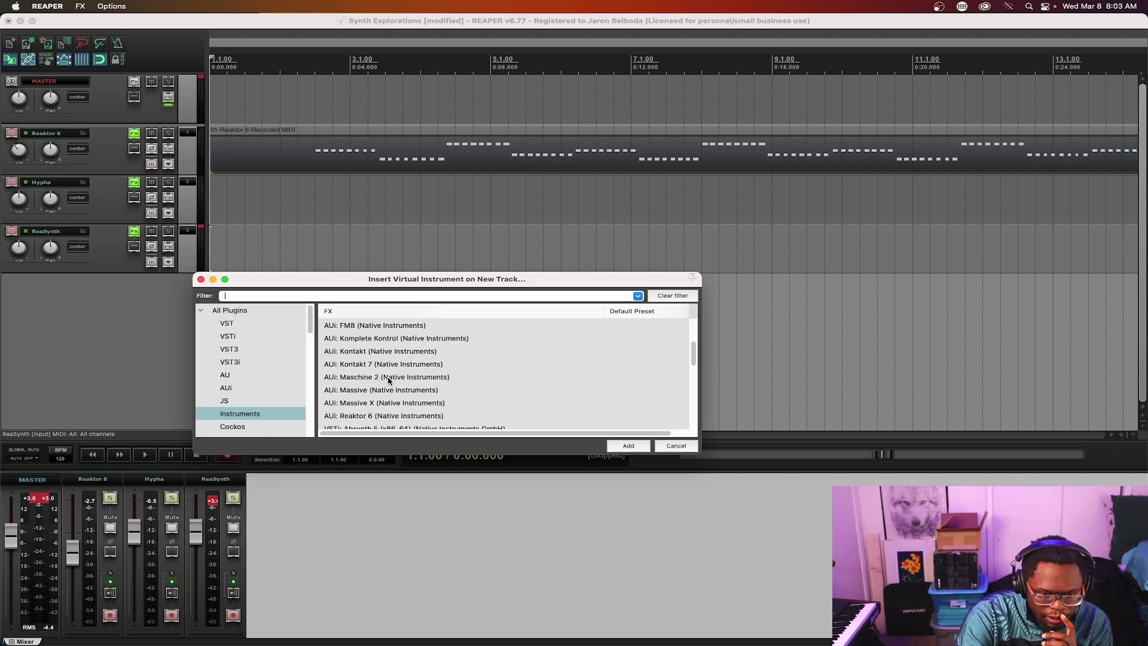
pyautogui.scroll(-5, 376, 377)
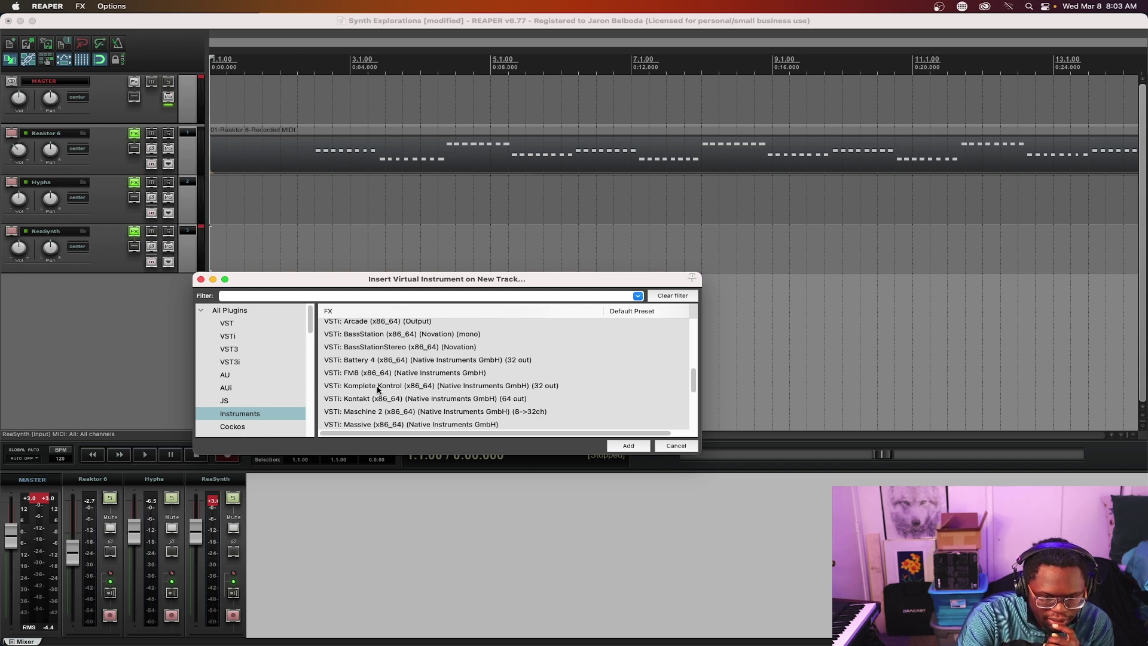
pyautogui.scroll(-1, 377, 389)
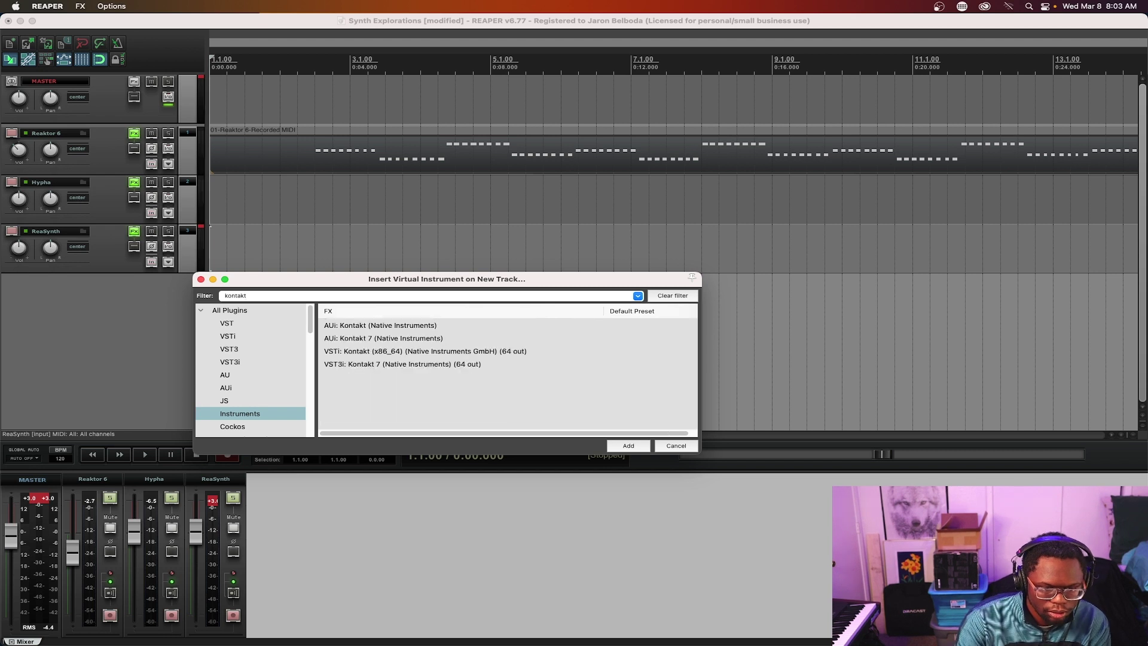
pyautogui.click(372, 327)
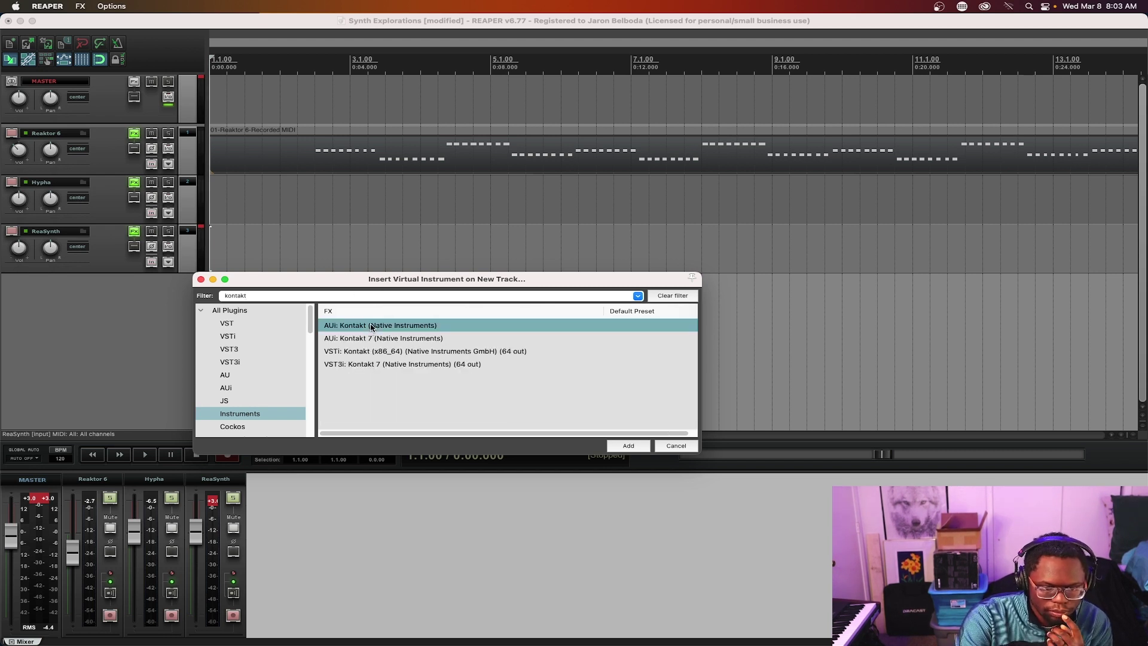
pyautogui.doubleClick(372, 326)
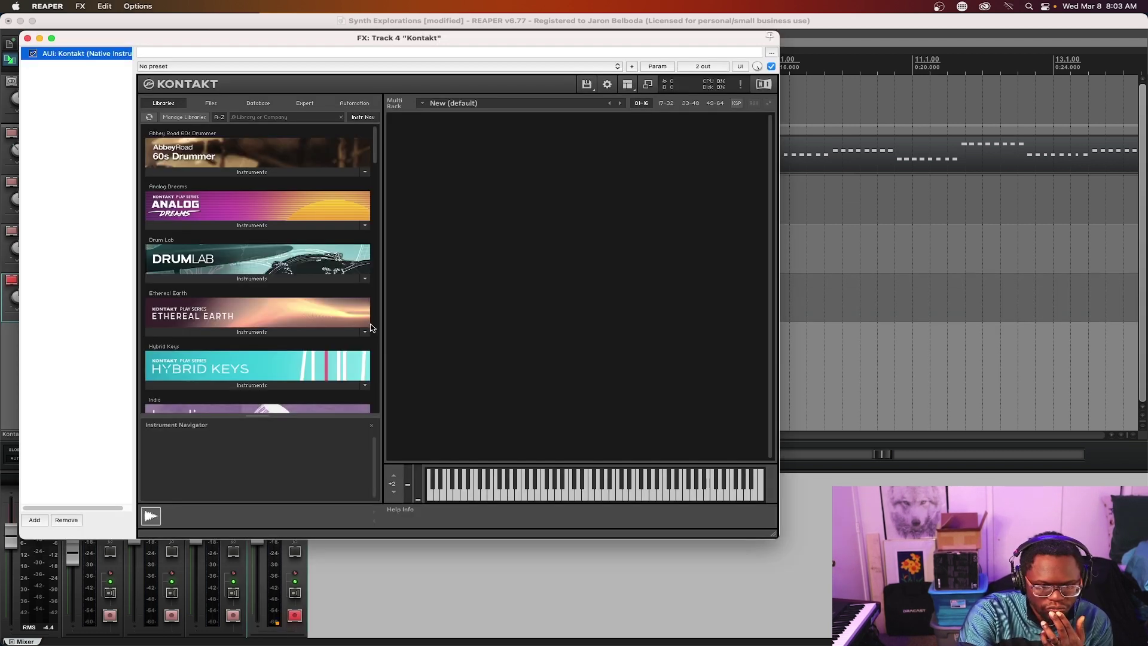
# Open the 1 - Horns folder under Band in the Kontakt Factory Library
pyautogui.moveTo(374, 159); pyautogui.dragTo(382, 223)
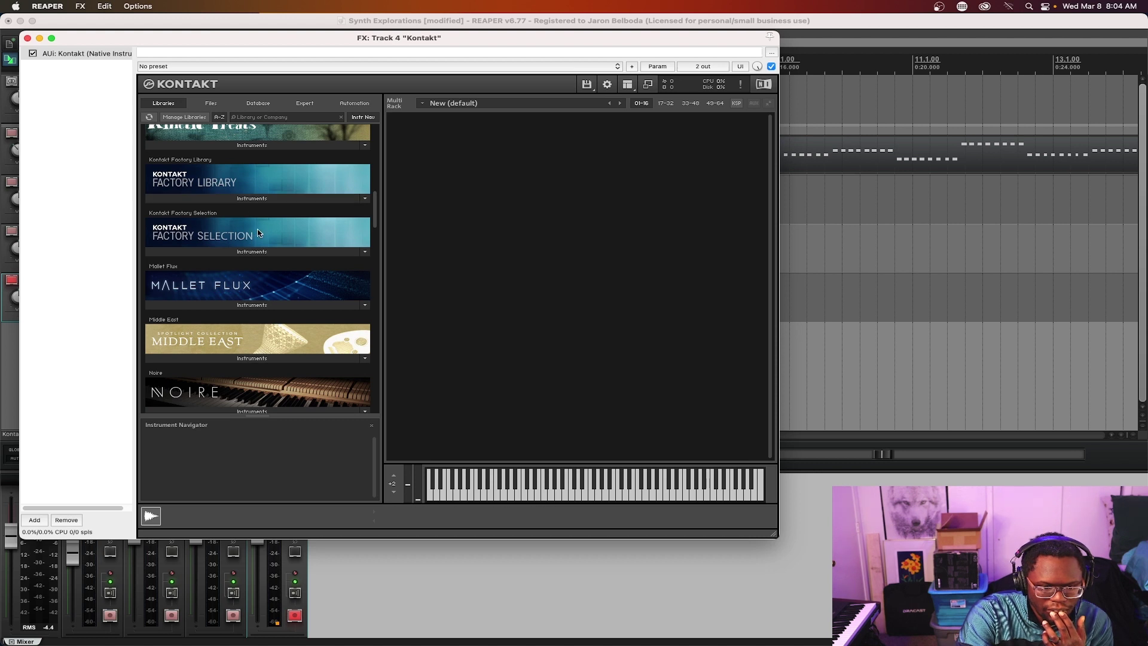
pyautogui.click(257, 249)
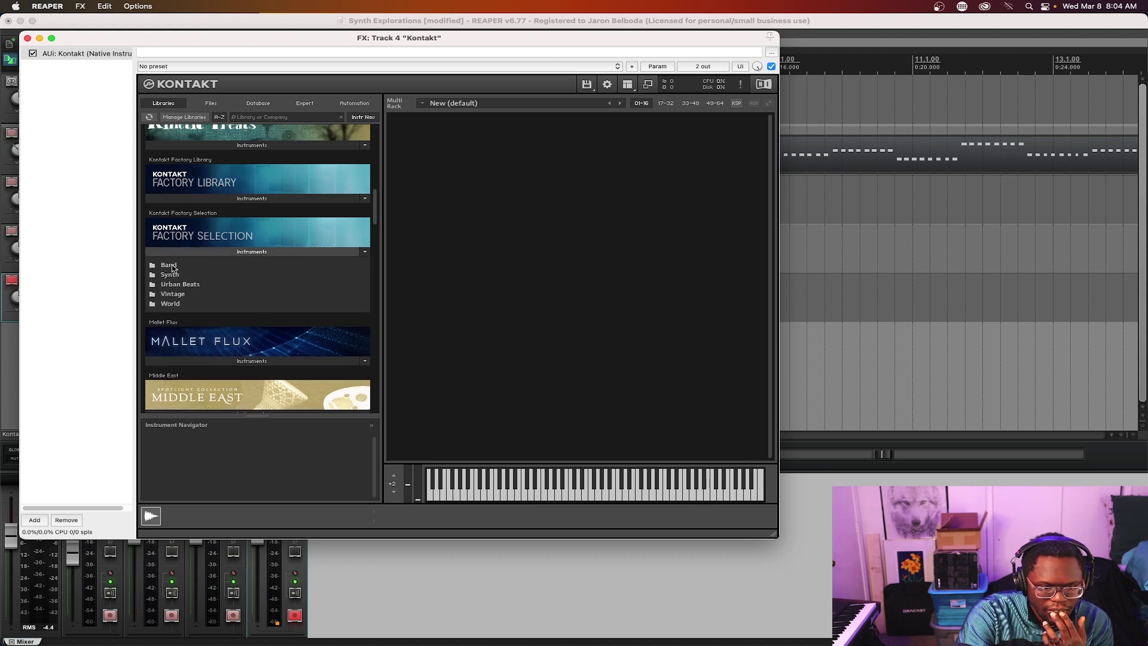
pyautogui.click(245, 199)
pyautogui.click(172, 212)
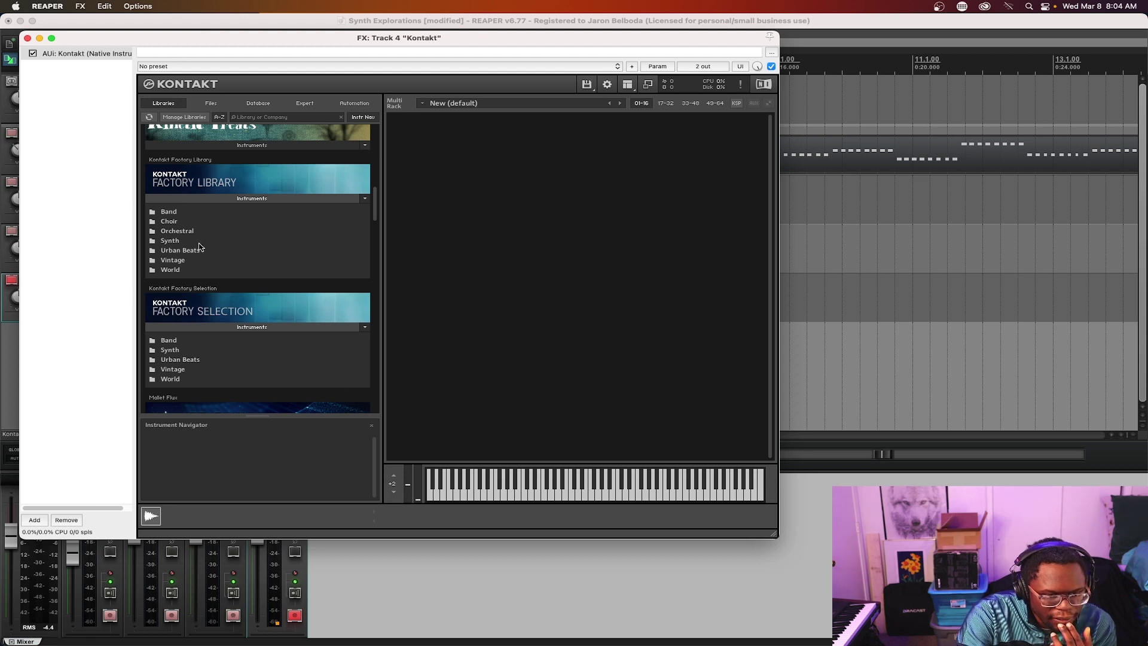
pyautogui.click(170, 213)
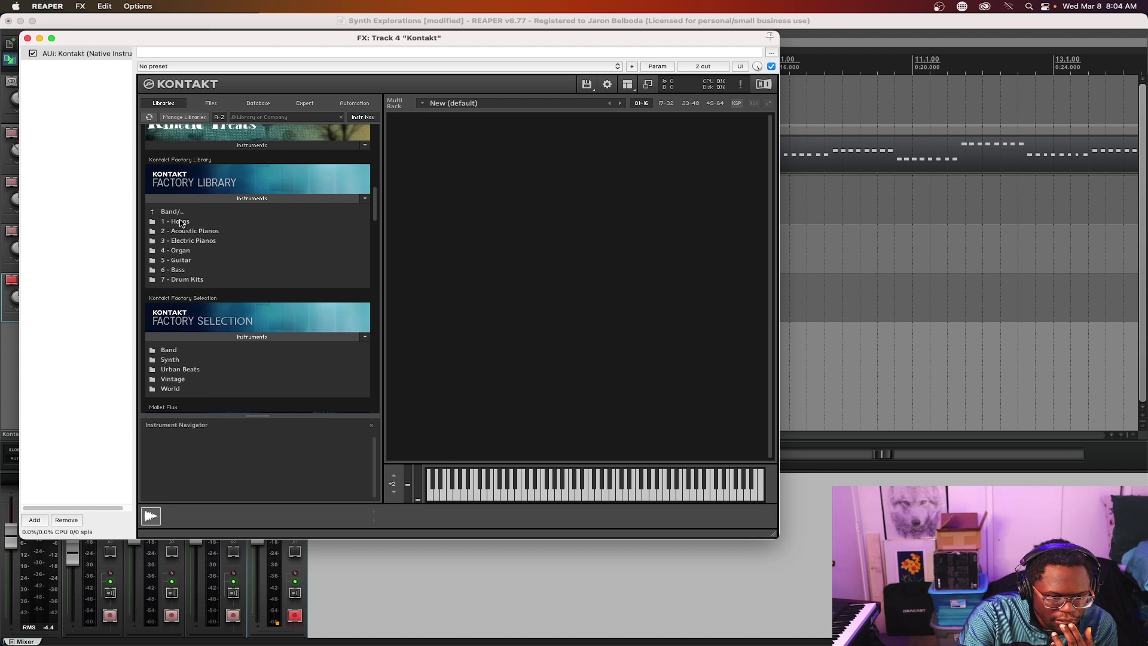
pyautogui.click(181, 223)
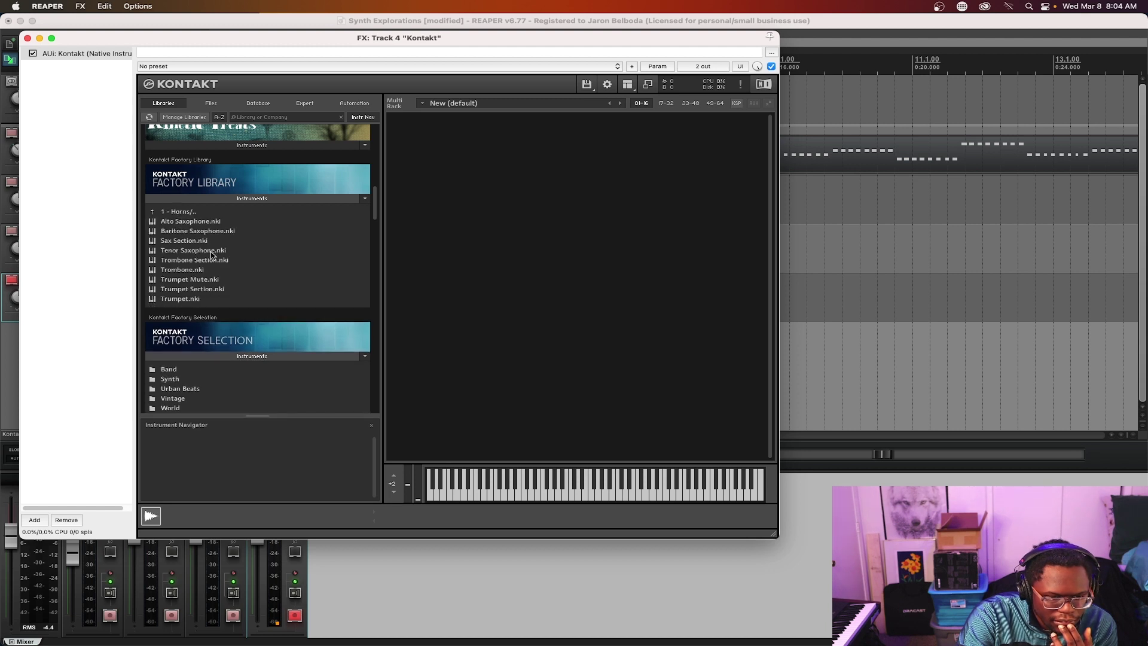
# Load the Trumpet Mute and Alto Saxophone instruments one after the other to try them, removing each from the rack
pyautogui.doubleClick(197, 281)
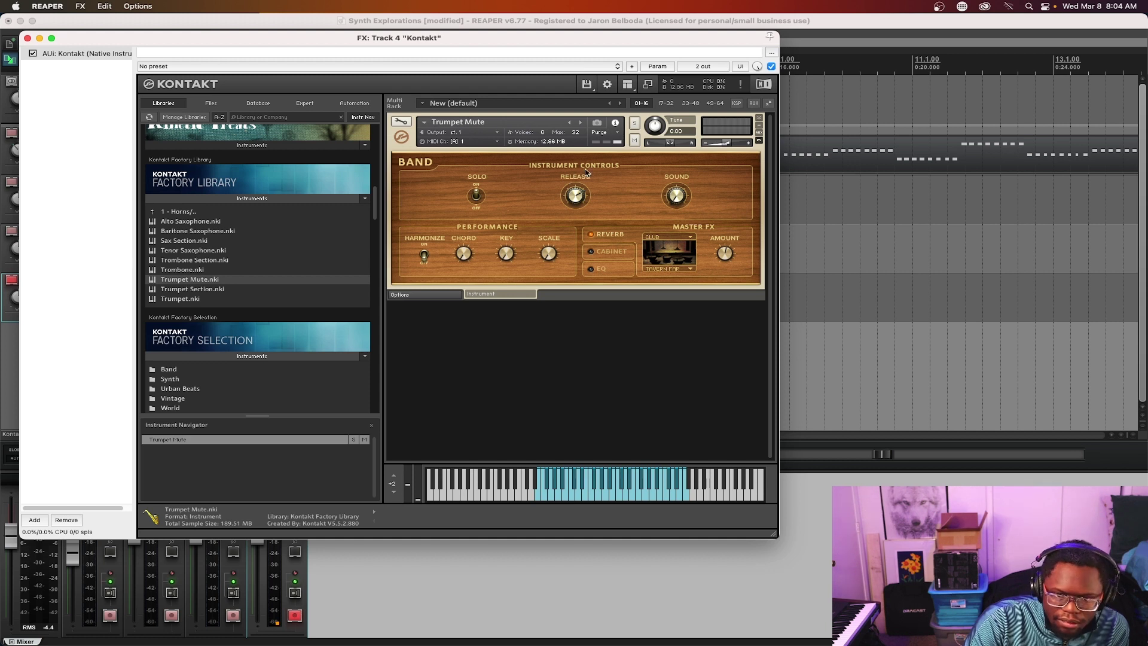
pyautogui.click(759, 118)
pyautogui.click(217, 222)
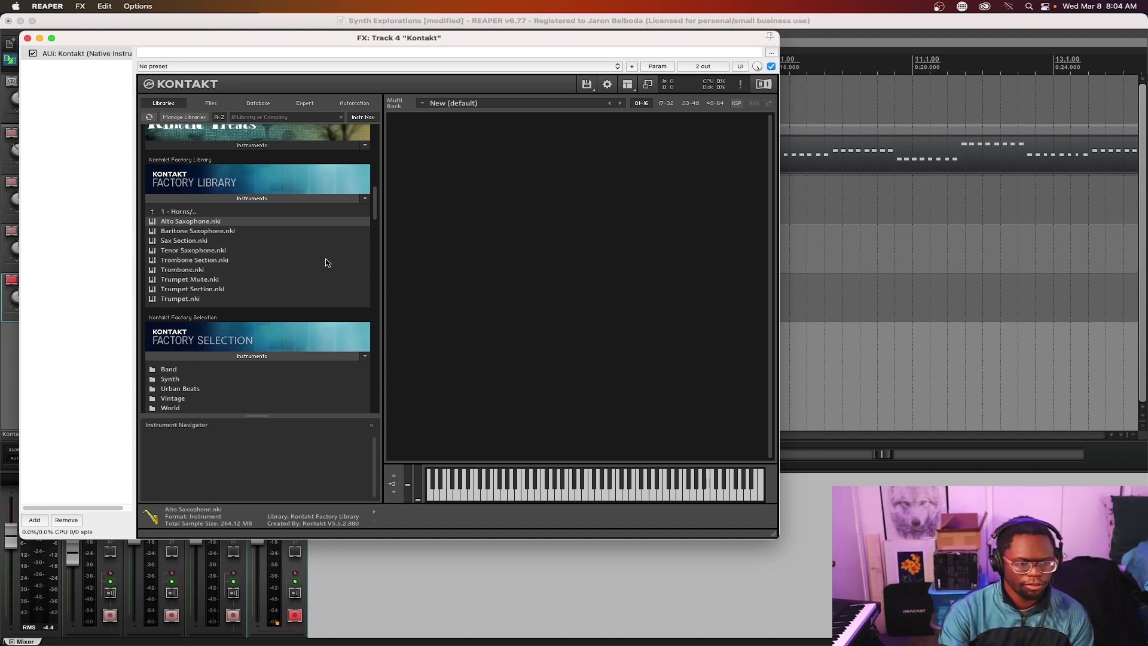
pyautogui.doubleClick(194, 223)
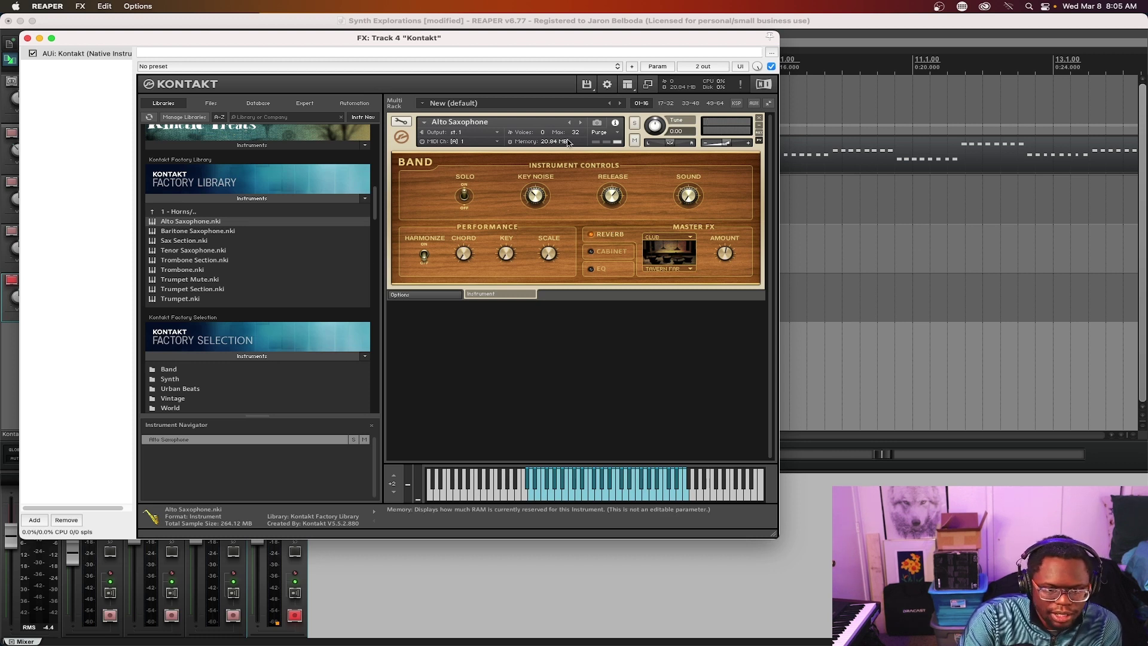
pyautogui.click(759, 117)
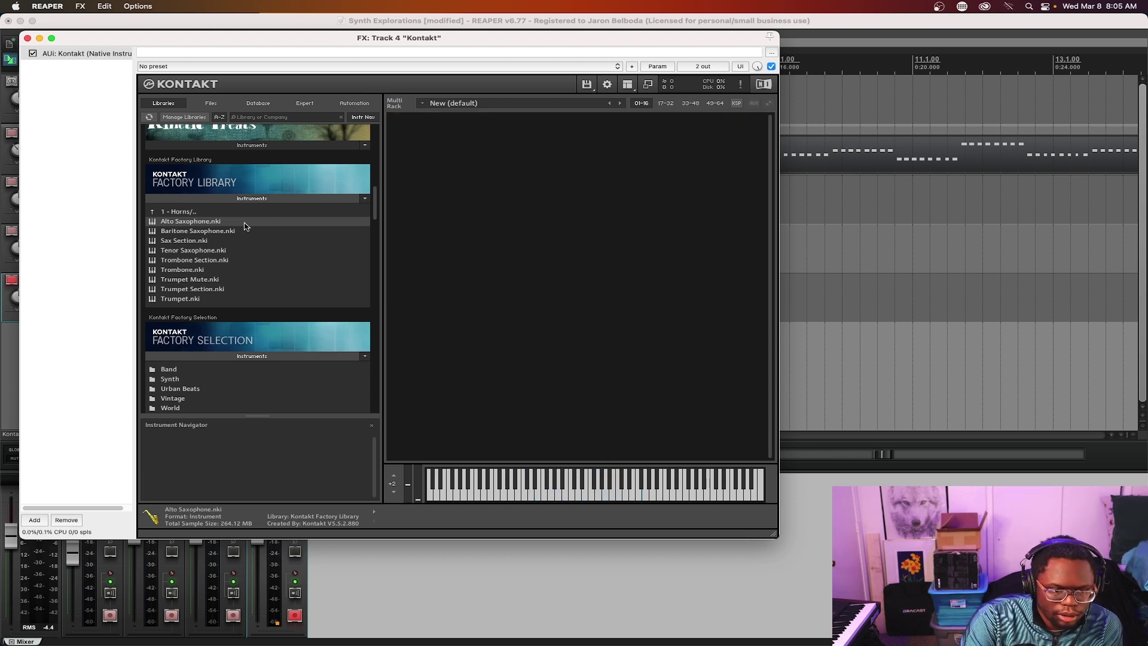
# Load the Trumpet Mute instrument and replace it with the next one in the folder, Trumpet Section
pyautogui.doubleClick(192, 281)
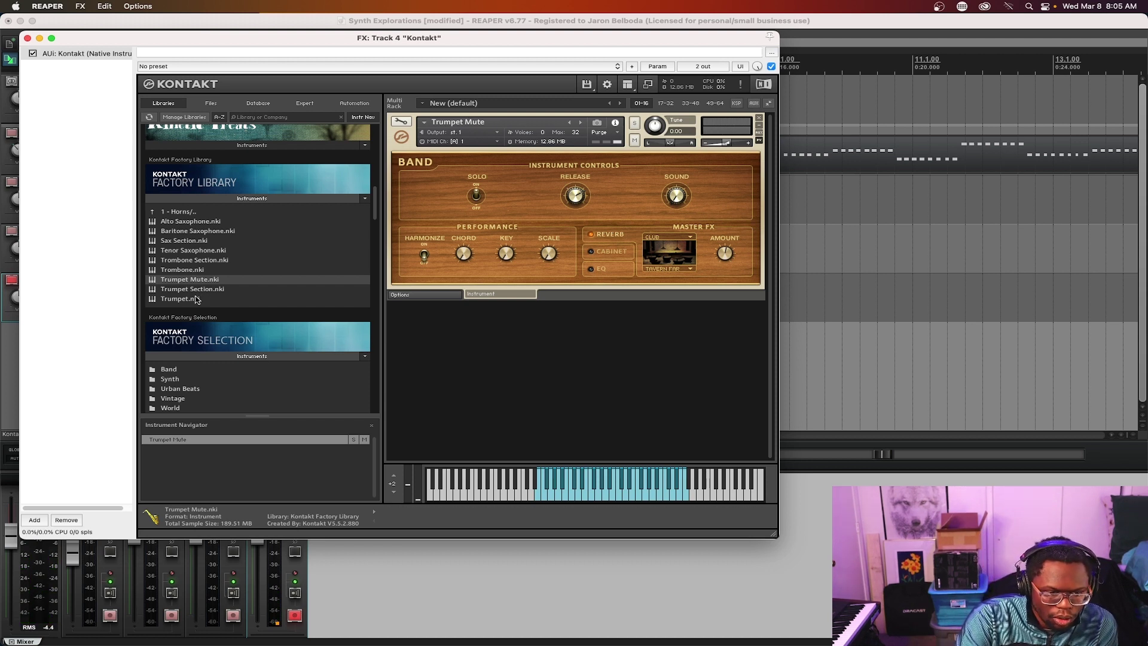
pyautogui.click(581, 123)
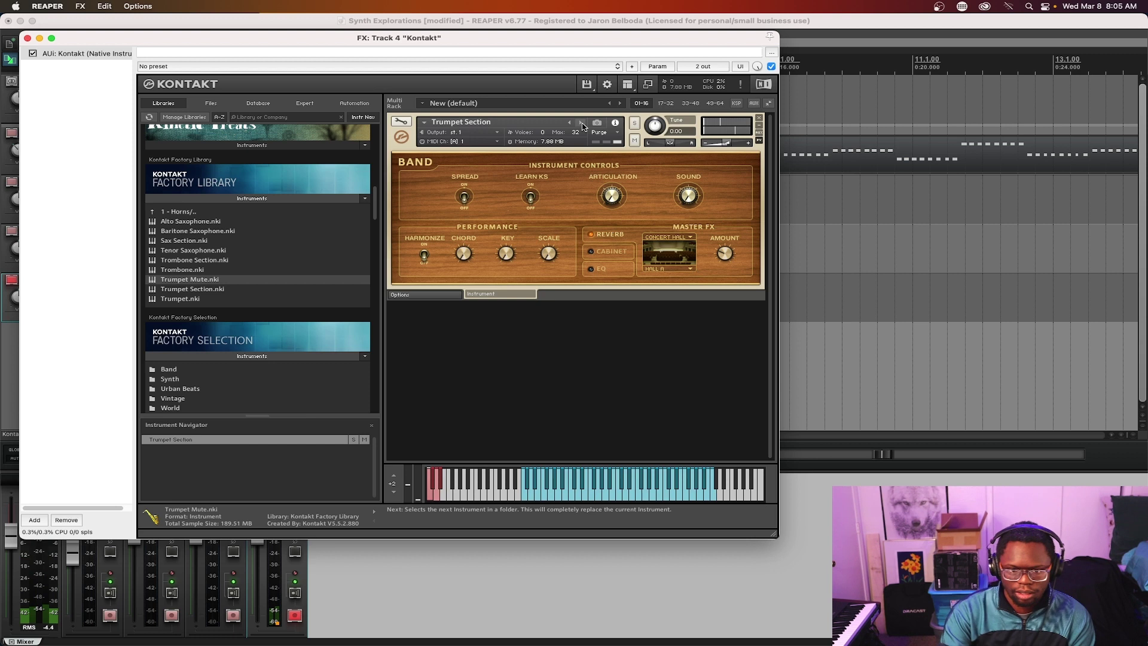
# Replace Trumpet Section with the next instrument, Trumpet, and turn on its master EQ with the bass lowered
pyautogui.click(581, 123)
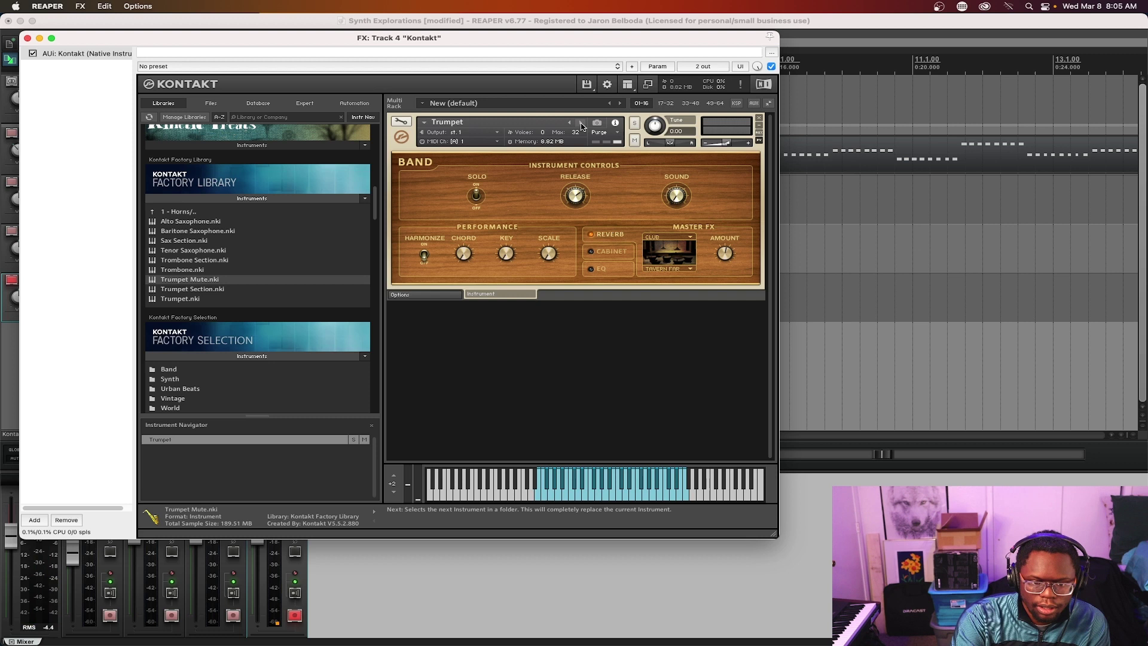
pyautogui.click(601, 268)
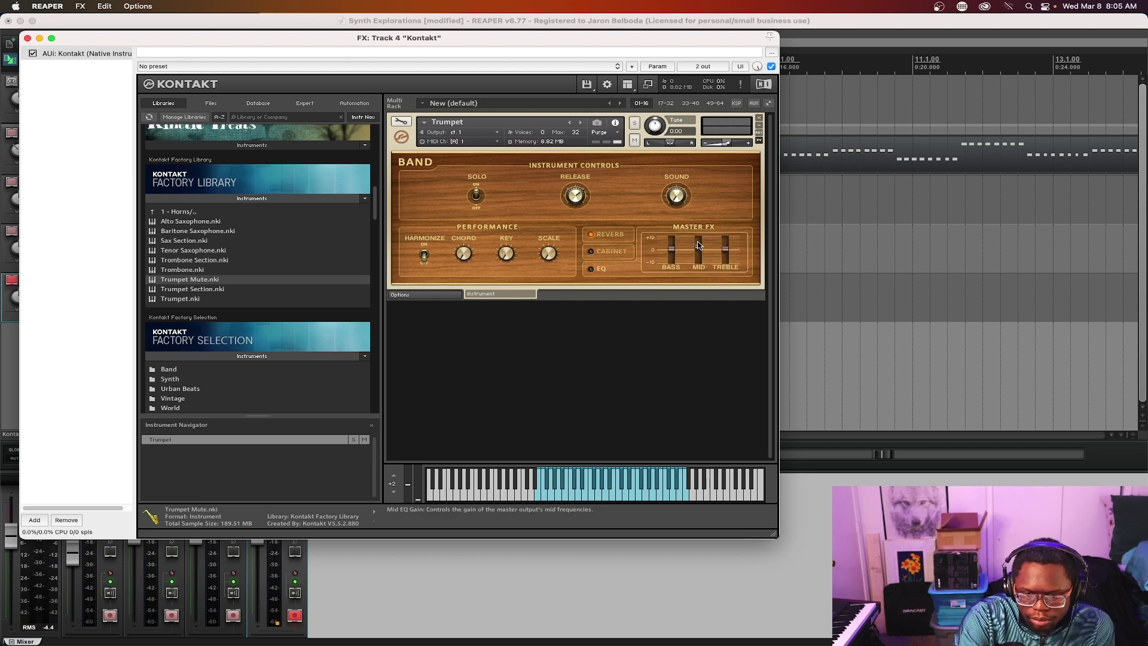
pyautogui.moveTo(673, 253); pyautogui.dragTo(673, 262)
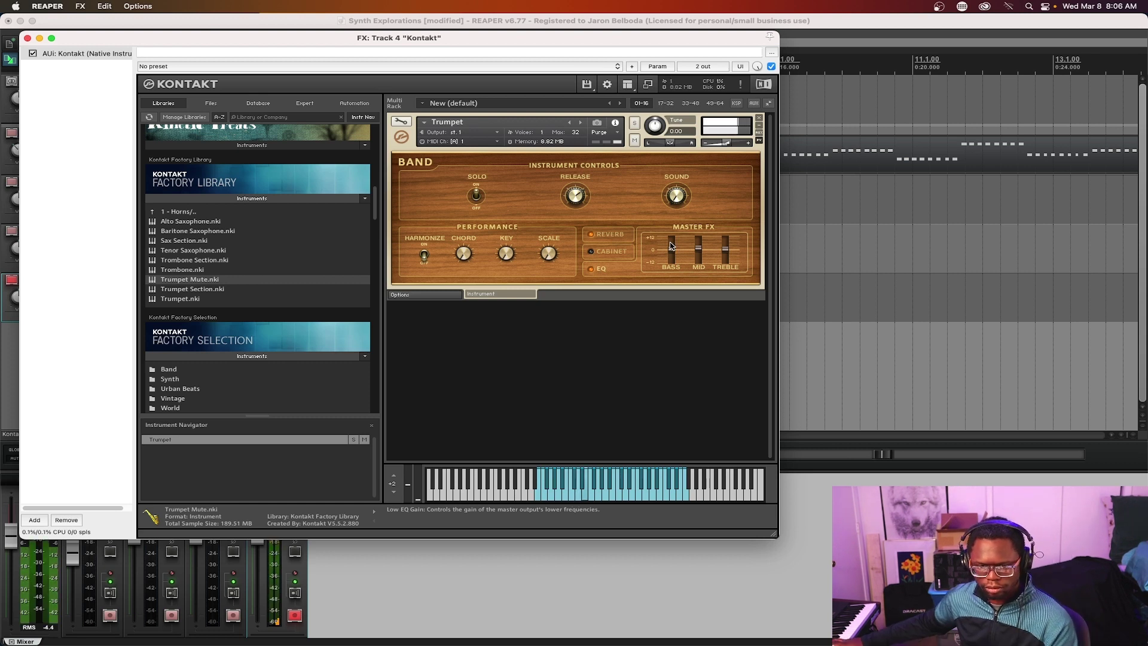
pyautogui.moveTo(671, 244); pyautogui.dragTo(676, 267)
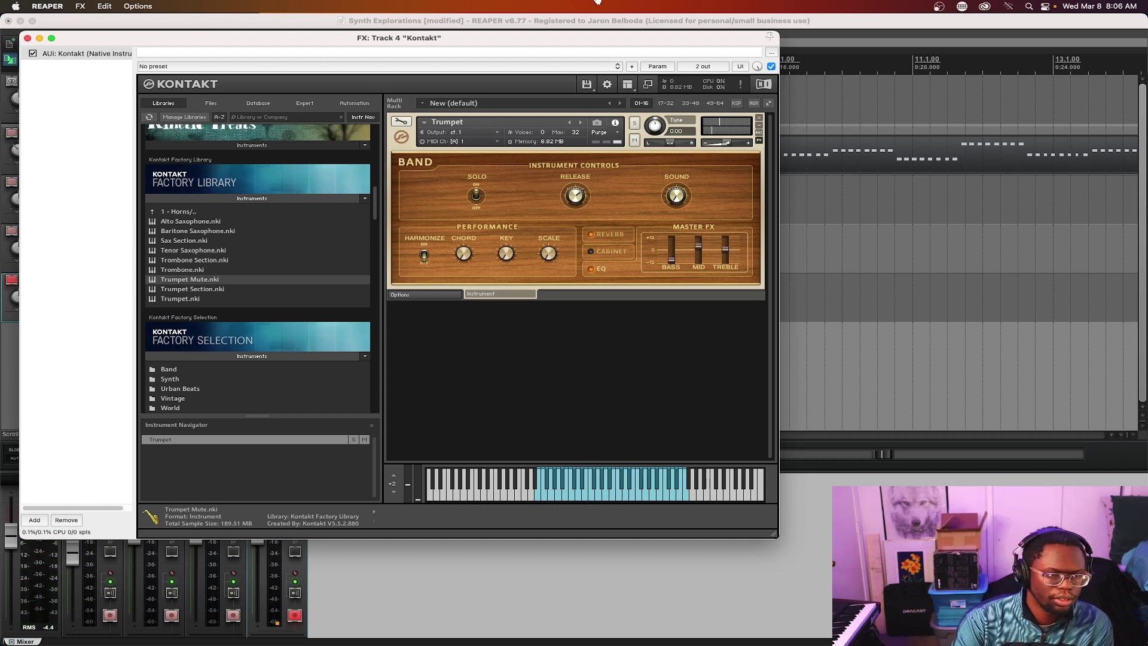
# Add the VST3: Replika XT (Native Instruments) delay to the Kontakt track, clearing the plugin filter and browsing the Delay category
pyautogui.click(34, 519)
pyautogui.scroll(-10, 281, 344)
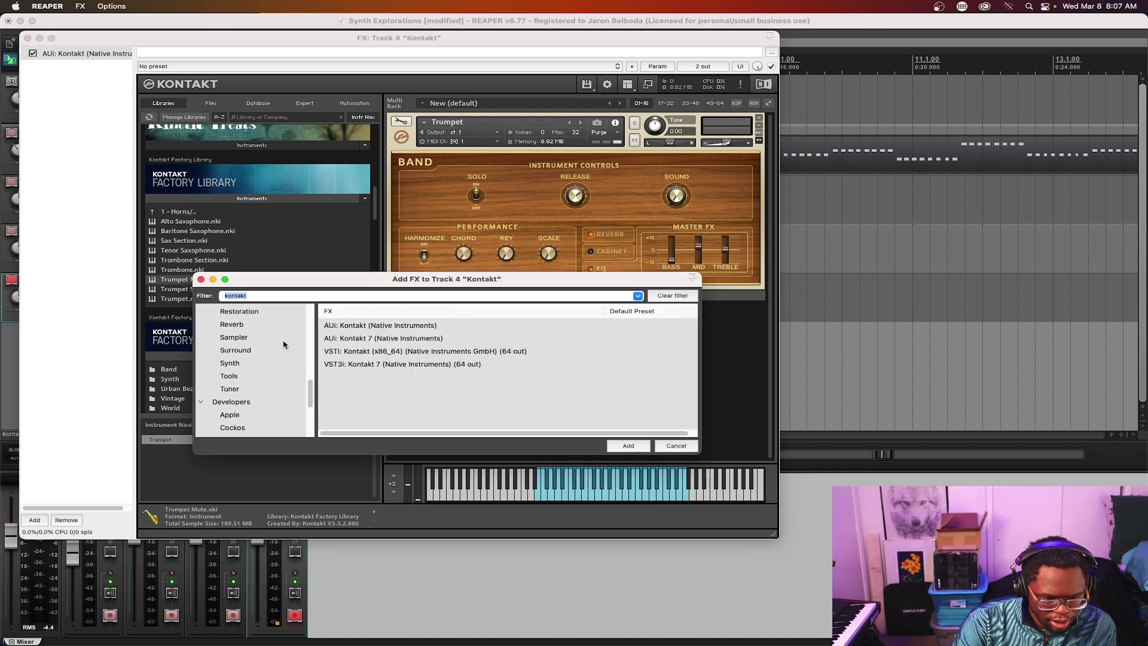
pyautogui.scroll(6, 263, 344)
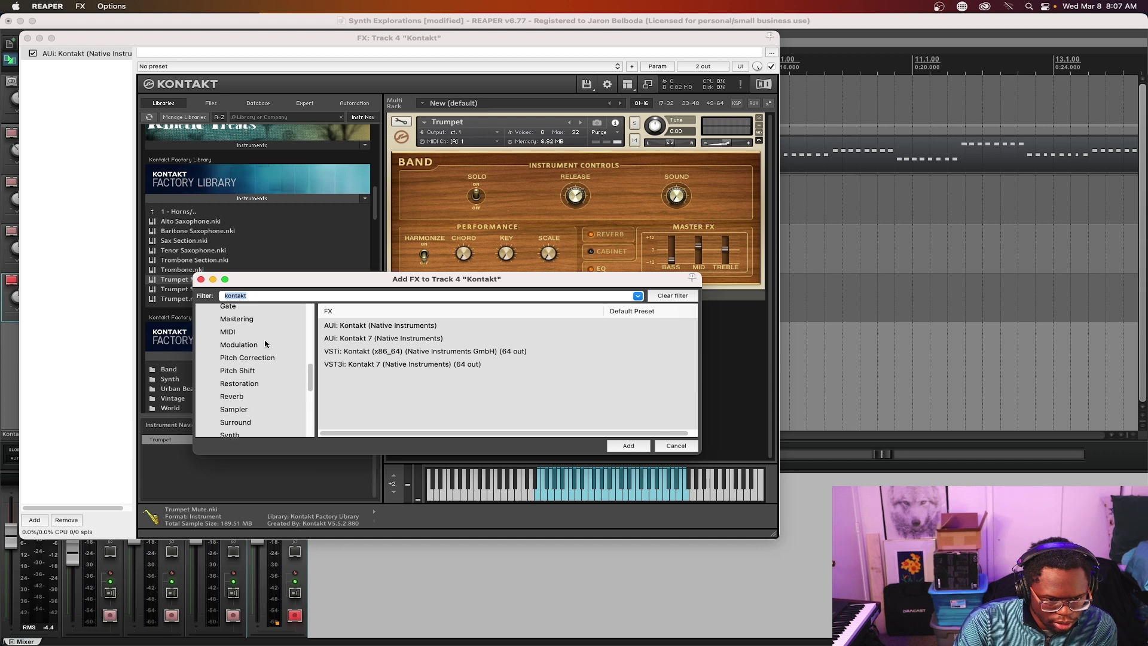
pyautogui.scroll(3, 258, 345)
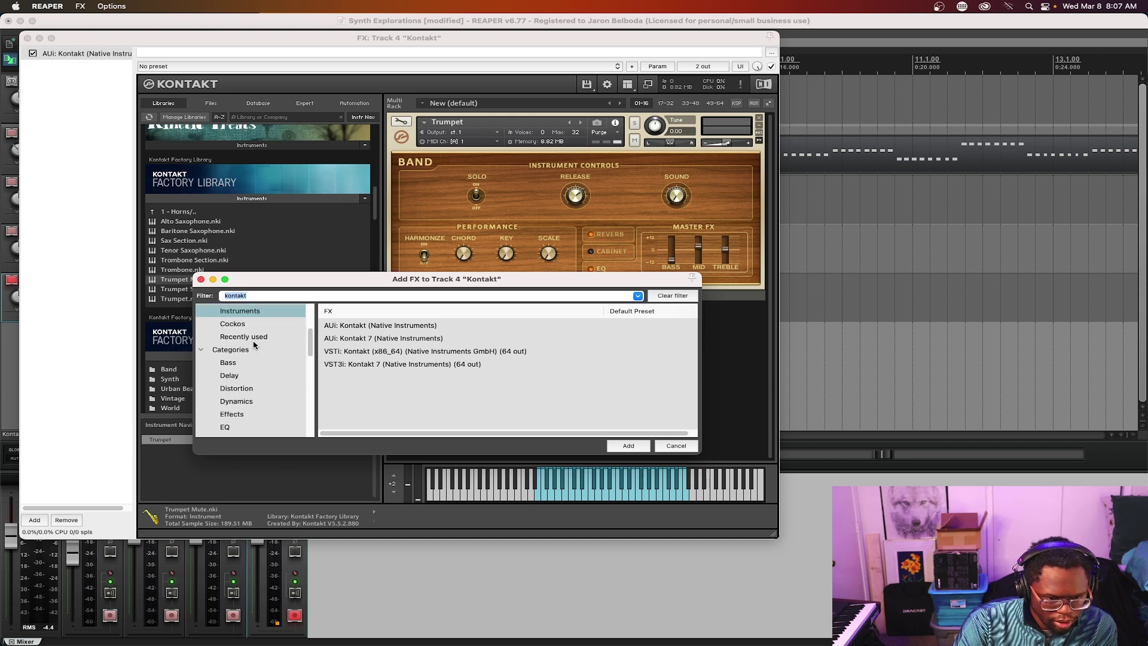
pyautogui.scroll(-7, 244, 374)
pyautogui.scroll(2, 244, 372)
pyautogui.click(229, 331)
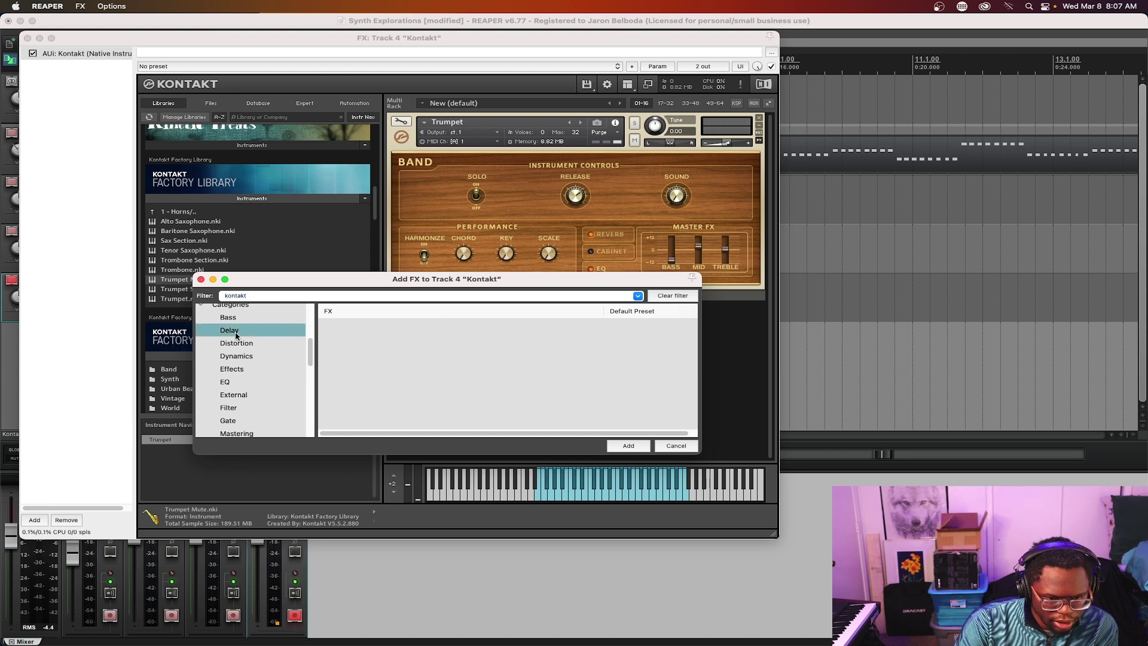
pyautogui.click(663, 296)
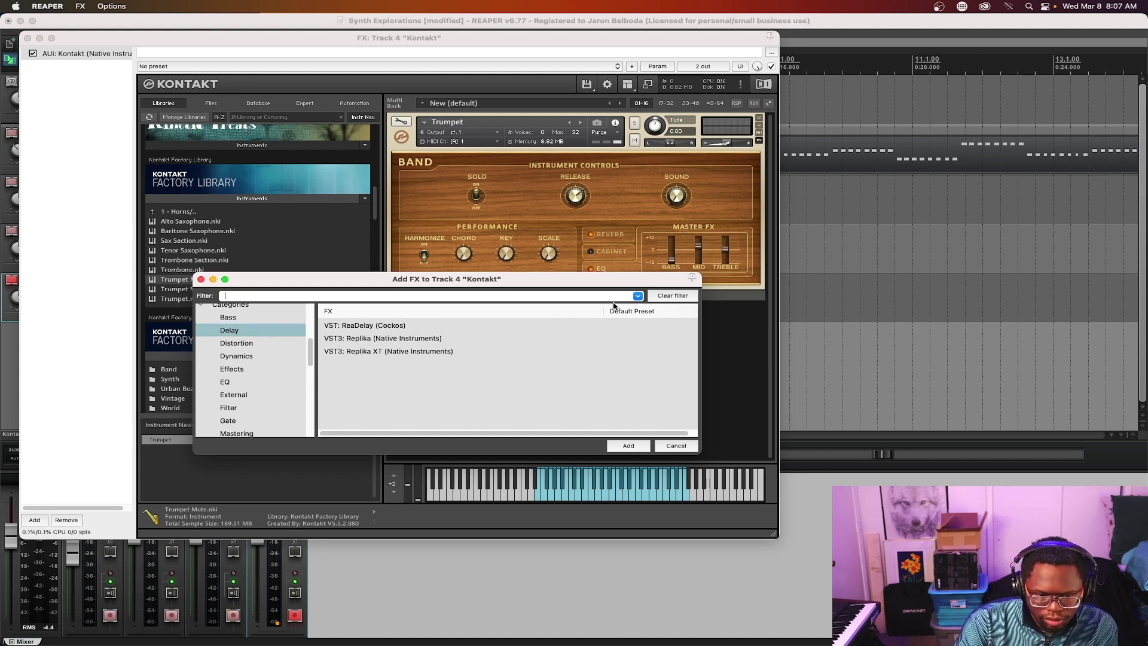
pyautogui.click(367, 354)
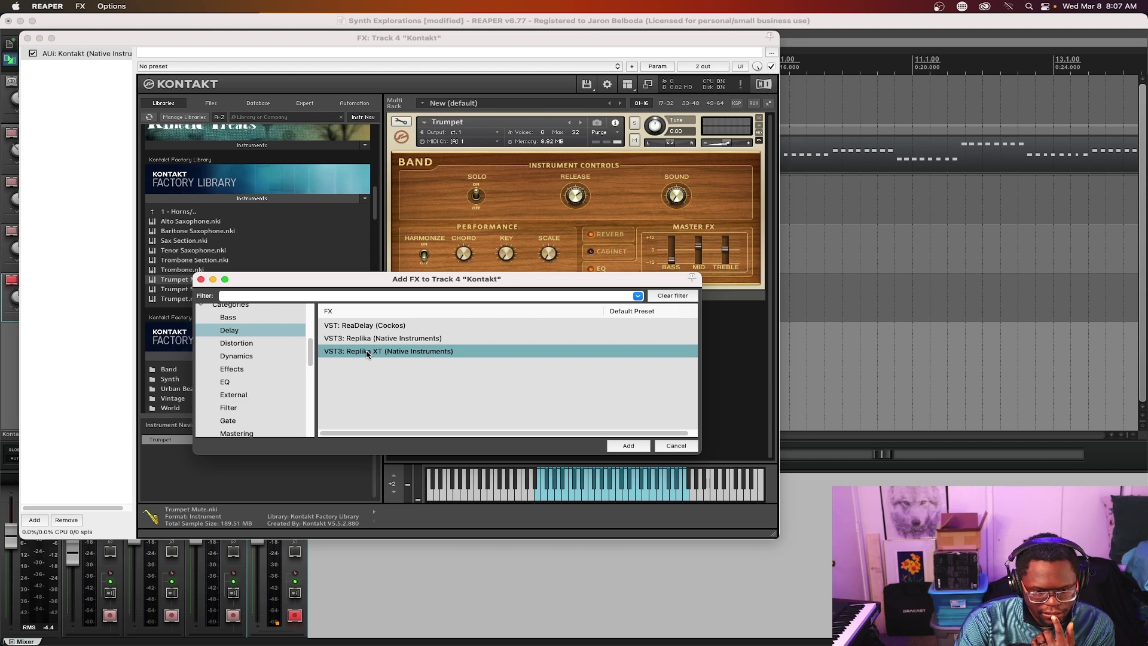
pyautogui.click(643, 443)
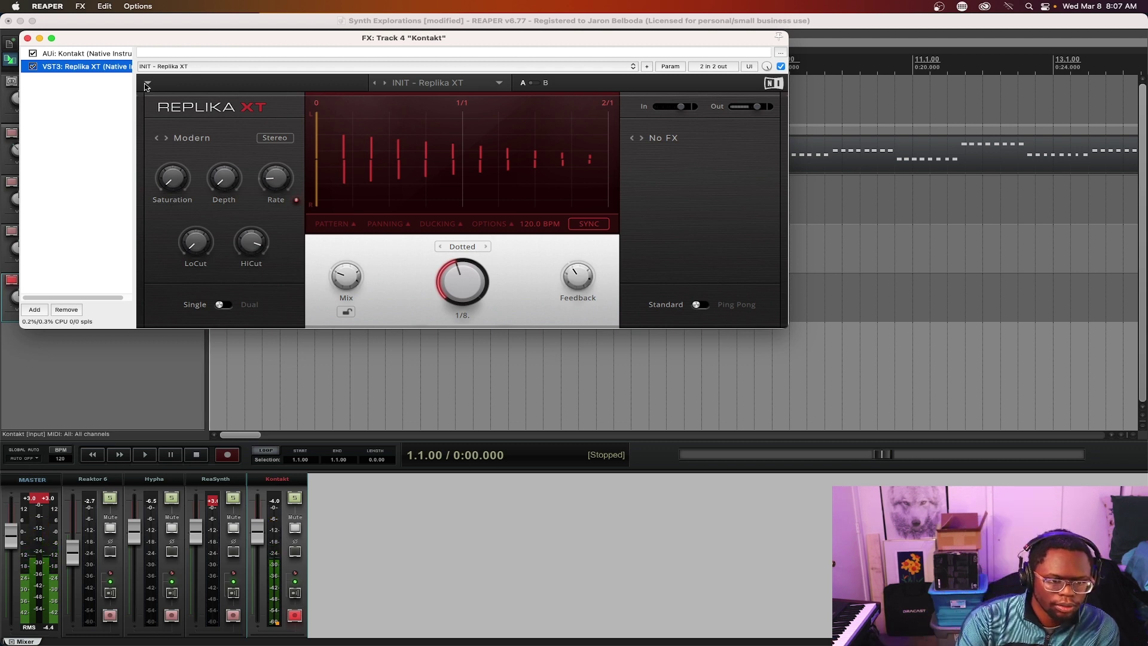
# Try the Analogue Dual preset in Replika XT with the mix set to 90% / 10%
pyautogui.click(499, 83)
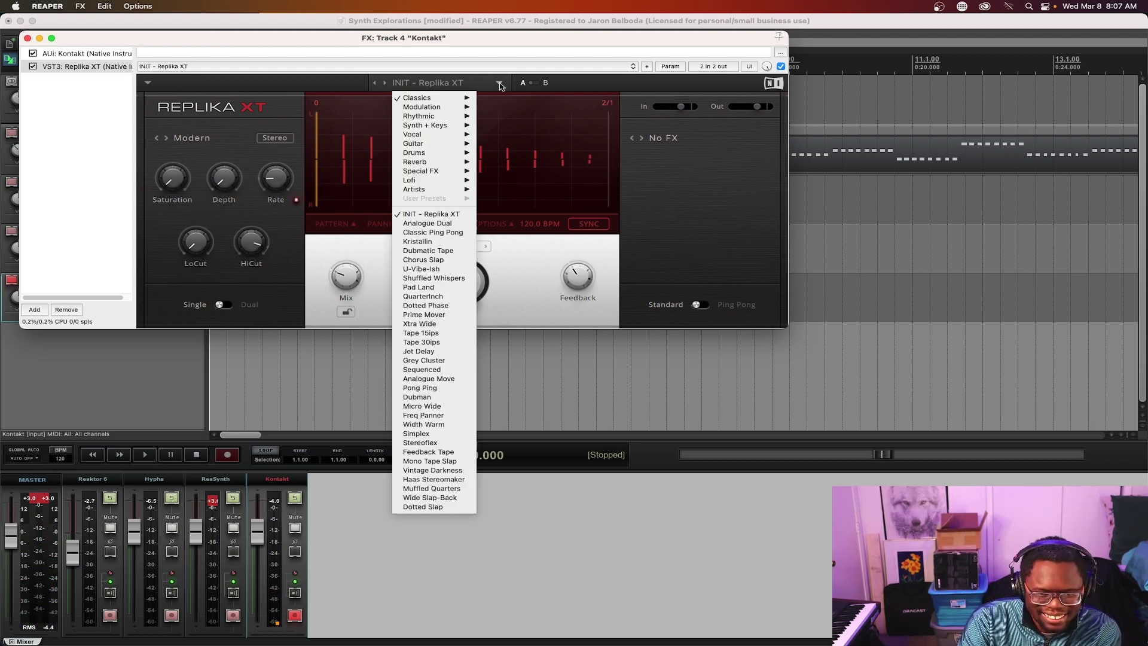
pyautogui.click(435, 223)
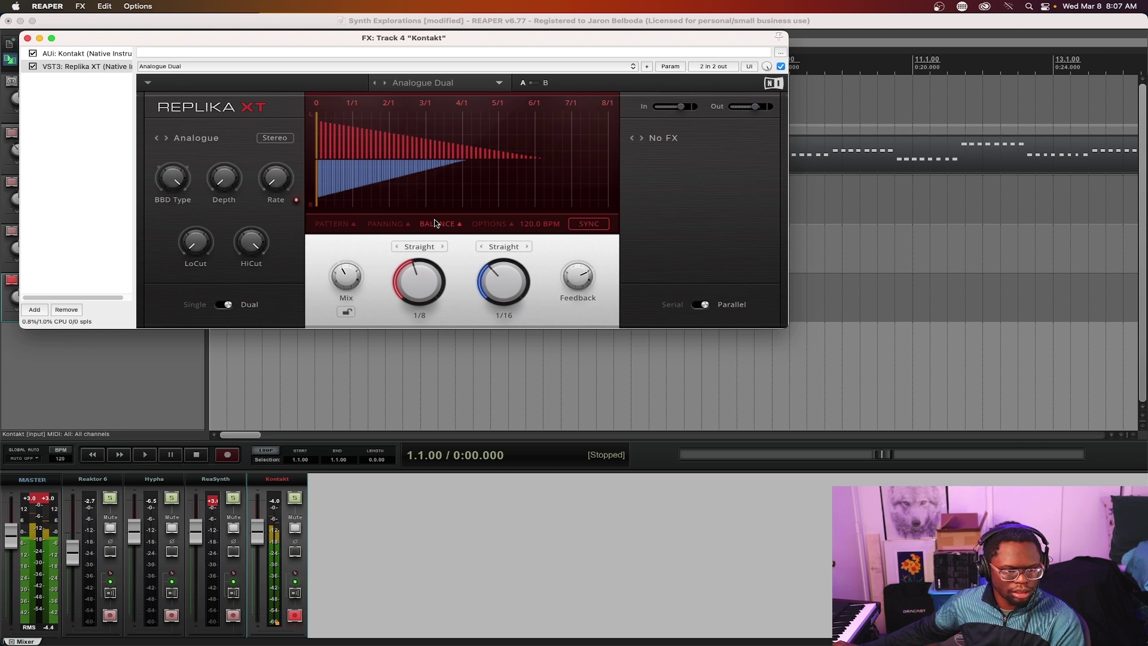
pyautogui.moveTo(352, 279)
pyautogui.scroll(5, 346, 276)
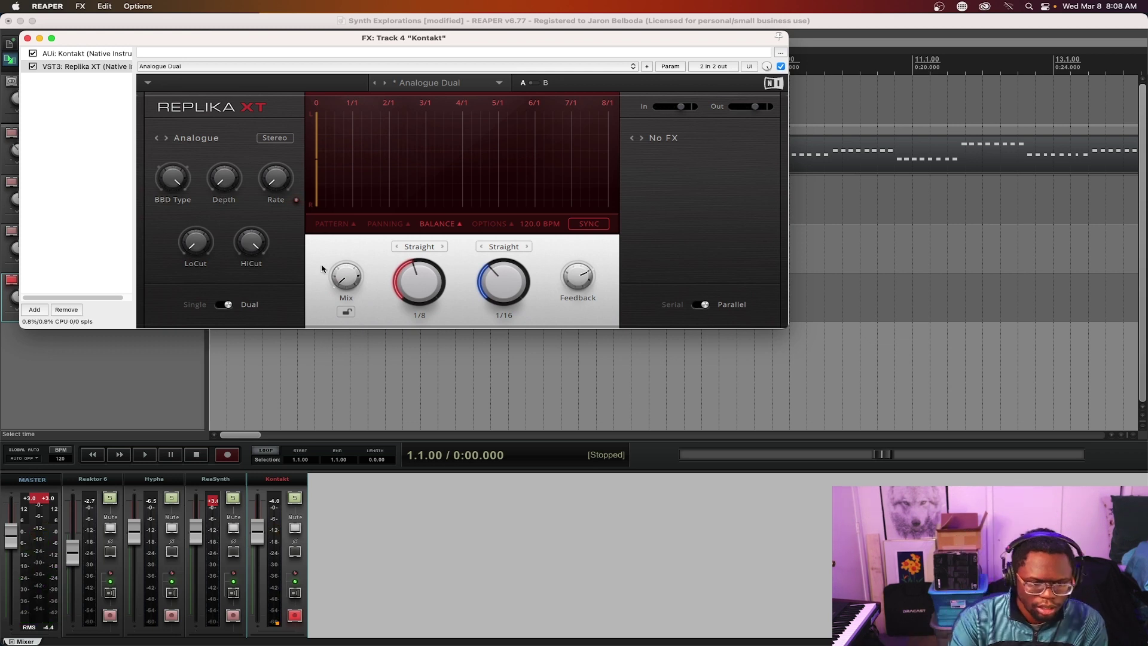
pyautogui.moveTo(343, 281); pyautogui.dragTo(339, 263)
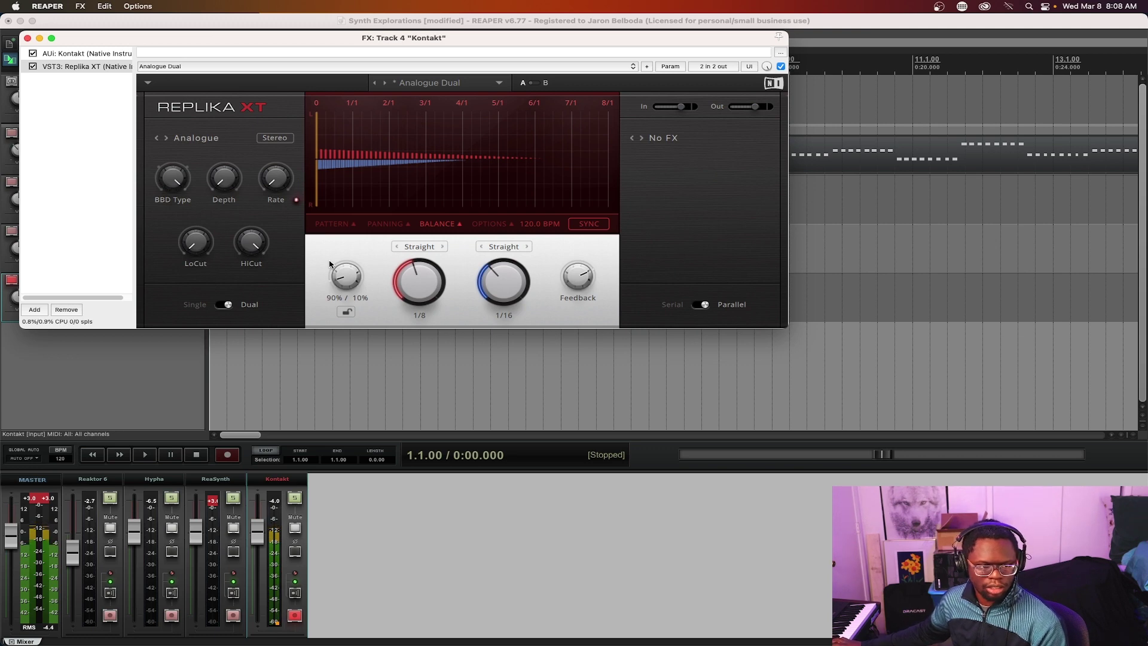
# Load the INIT - Replika XT preset and reduce the delay's mix slightly
pyautogui.click(500, 84)
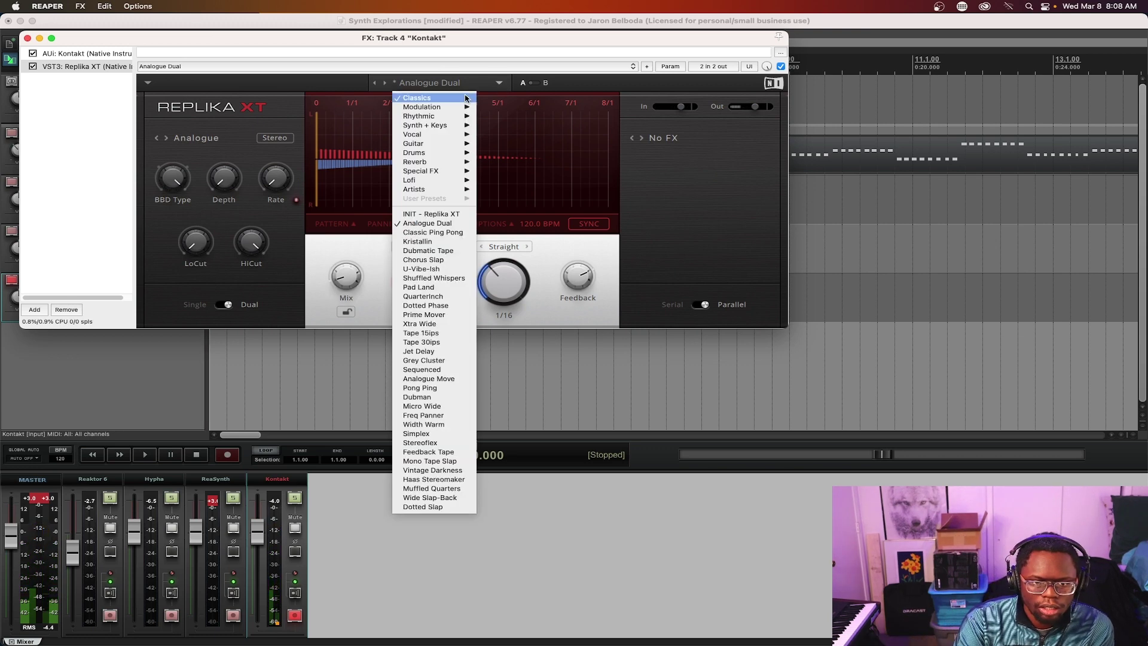
pyautogui.click(411, 215)
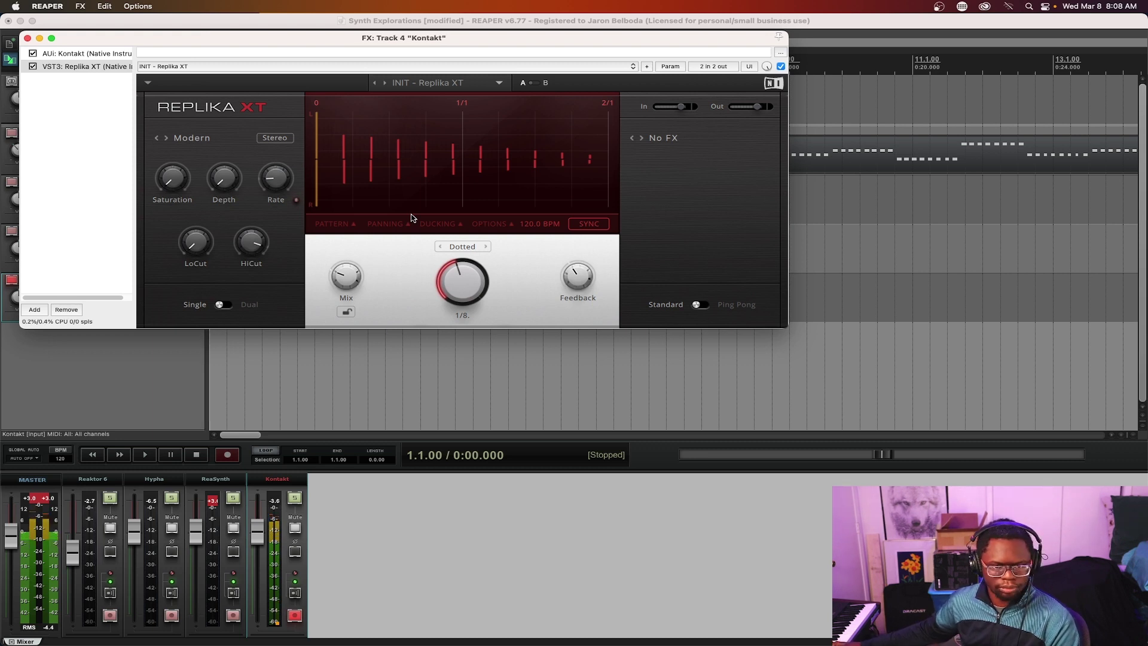
pyautogui.moveTo(345, 278); pyautogui.dragTo(345, 293)
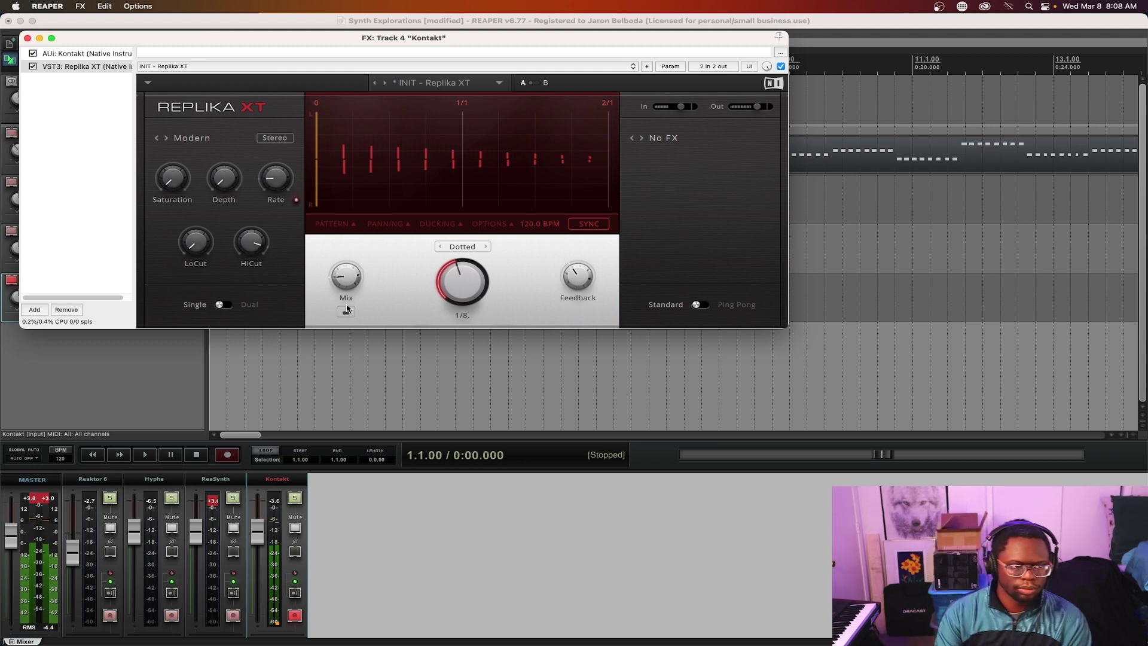
# Raise the treble in the Kontakt Trumpet's master EQ and close the track's FX window
pyautogui.click(93, 55)
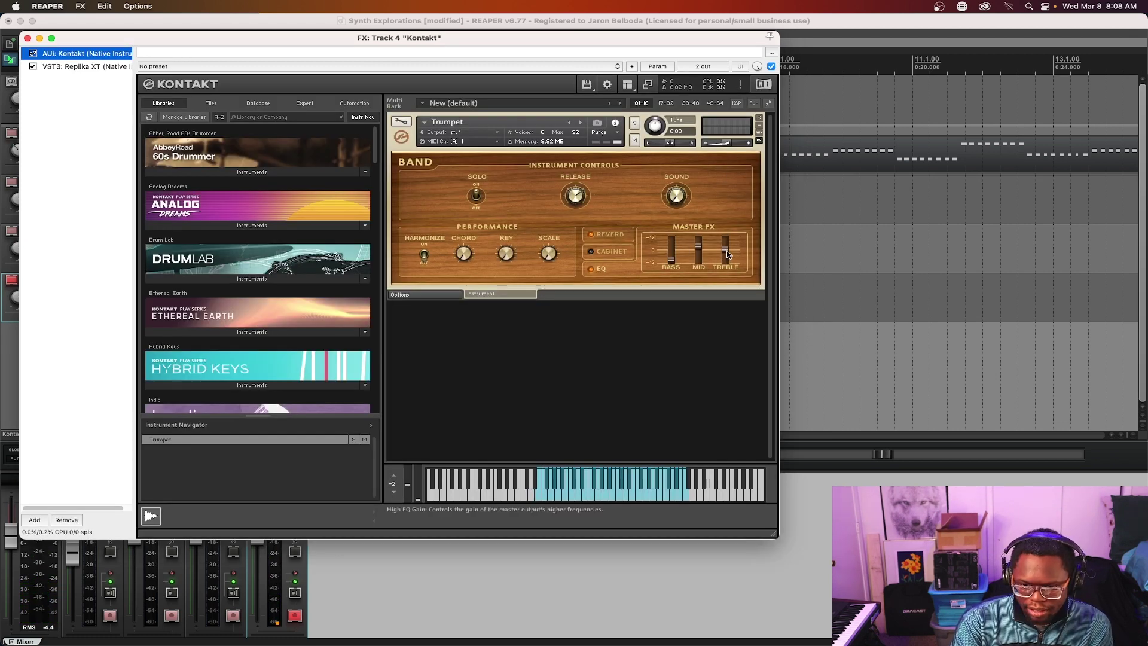
pyautogui.moveTo(728, 254); pyautogui.dragTo(727, 242)
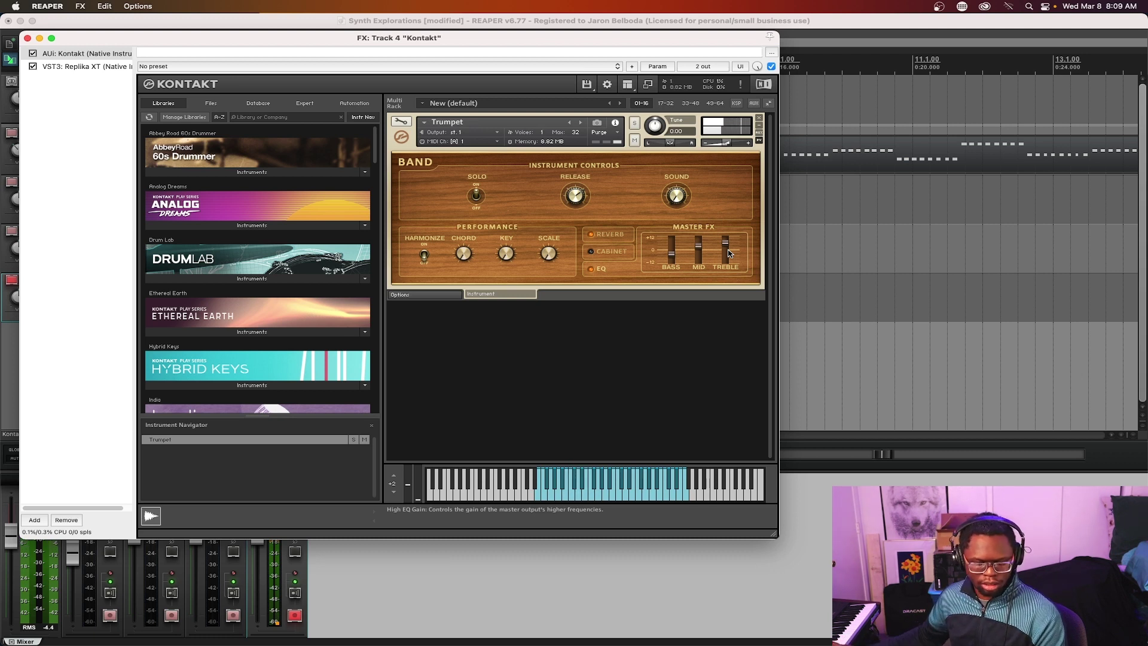
pyautogui.click(28, 39)
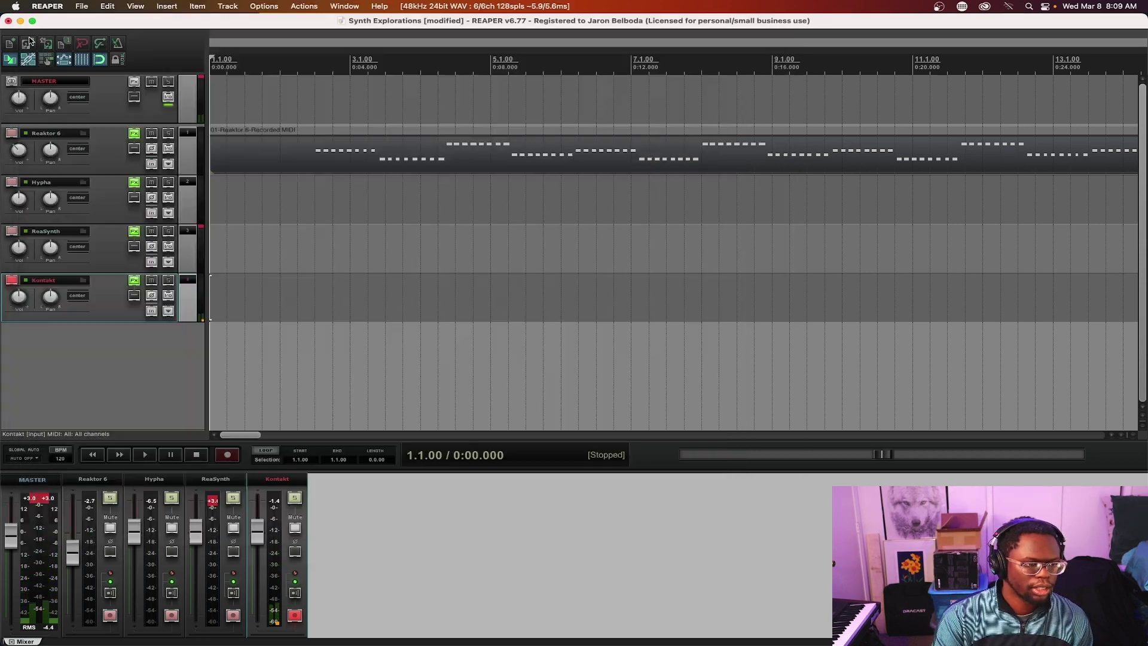
# Save the project, then record a trumpet MIDI part on the Kontakt track over the Reaktor 6 part and keep the take
pyautogui.press('super+s')
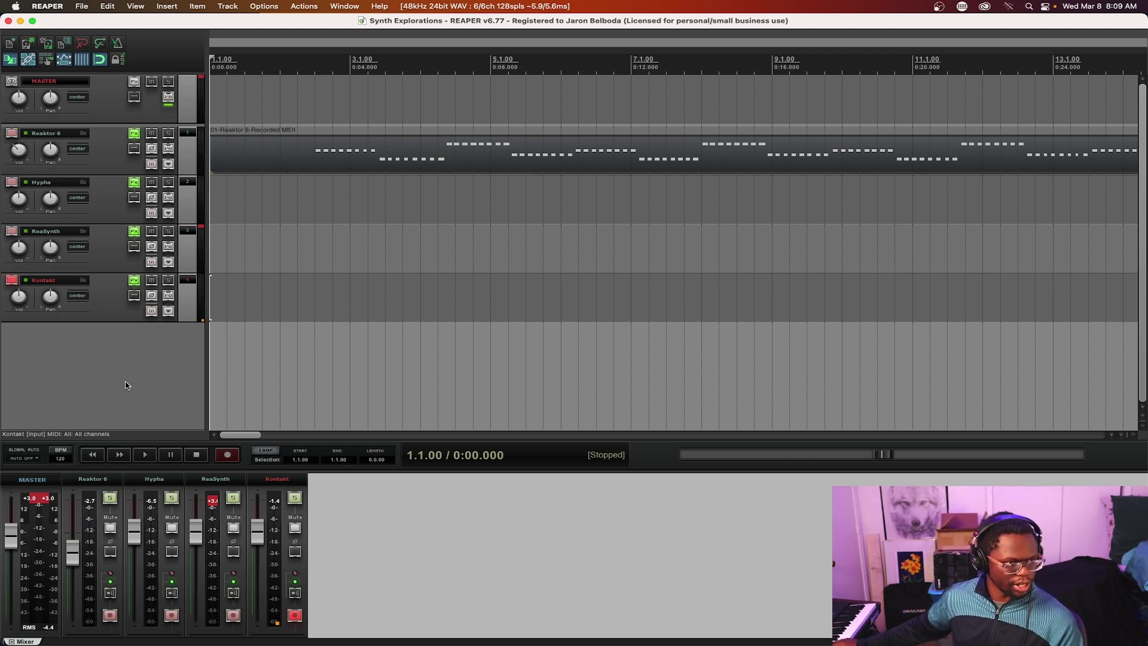
pyautogui.press('super+r')
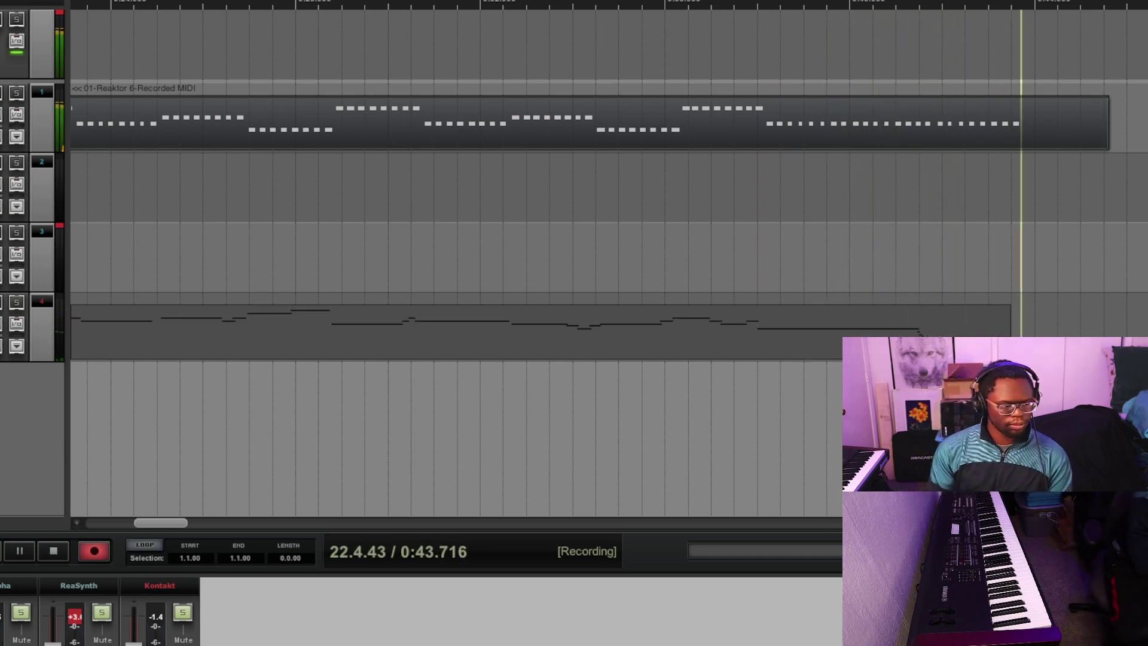
pyautogui.press('space')
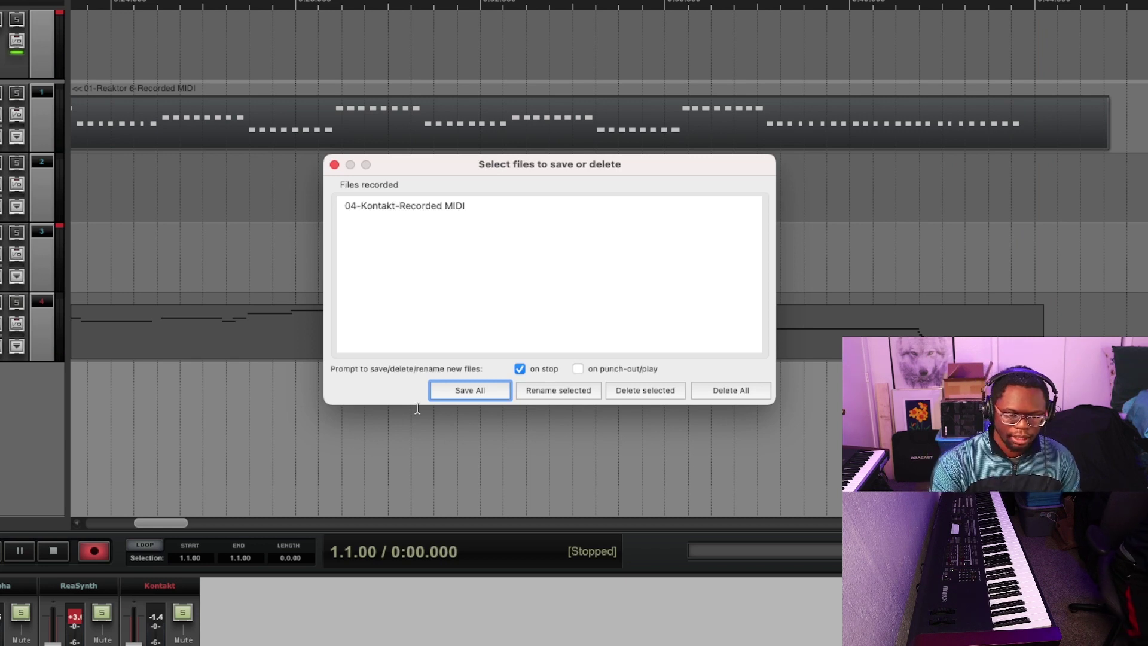
pyautogui.click(466, 390)
pyautogui.click(41, 301)
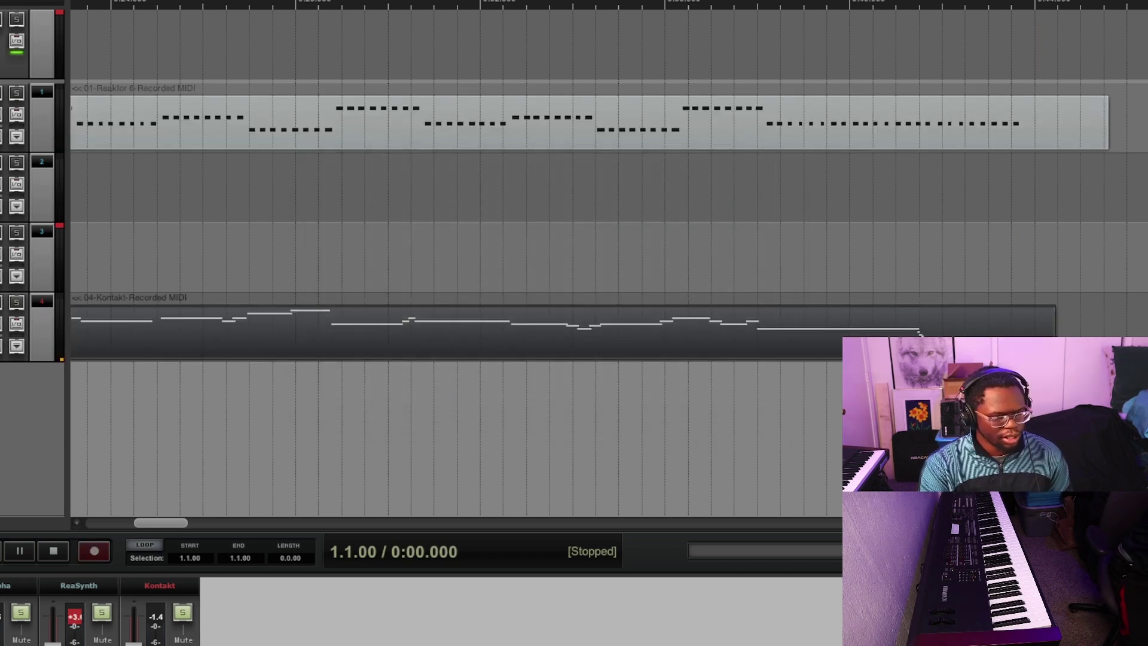
# Insert another AUi: Kontakt (Native Instruments) as a virtual instrument on a new track
pyautogui.scroll(-4, 308, 319)
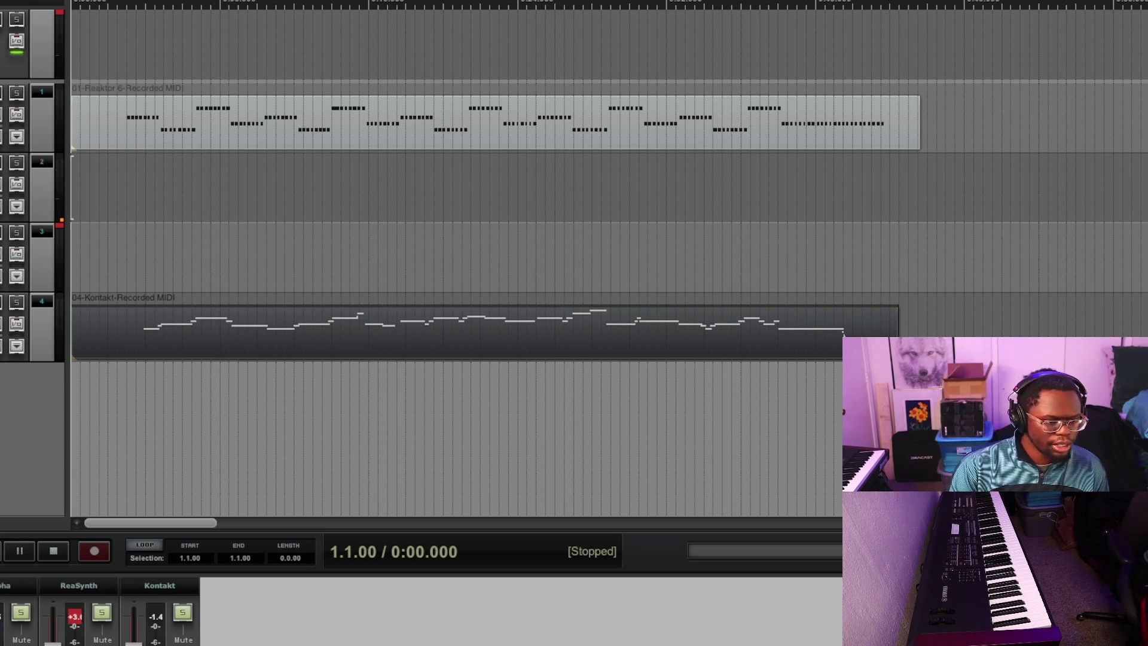
pyautogui.press('cmd+shift+t')
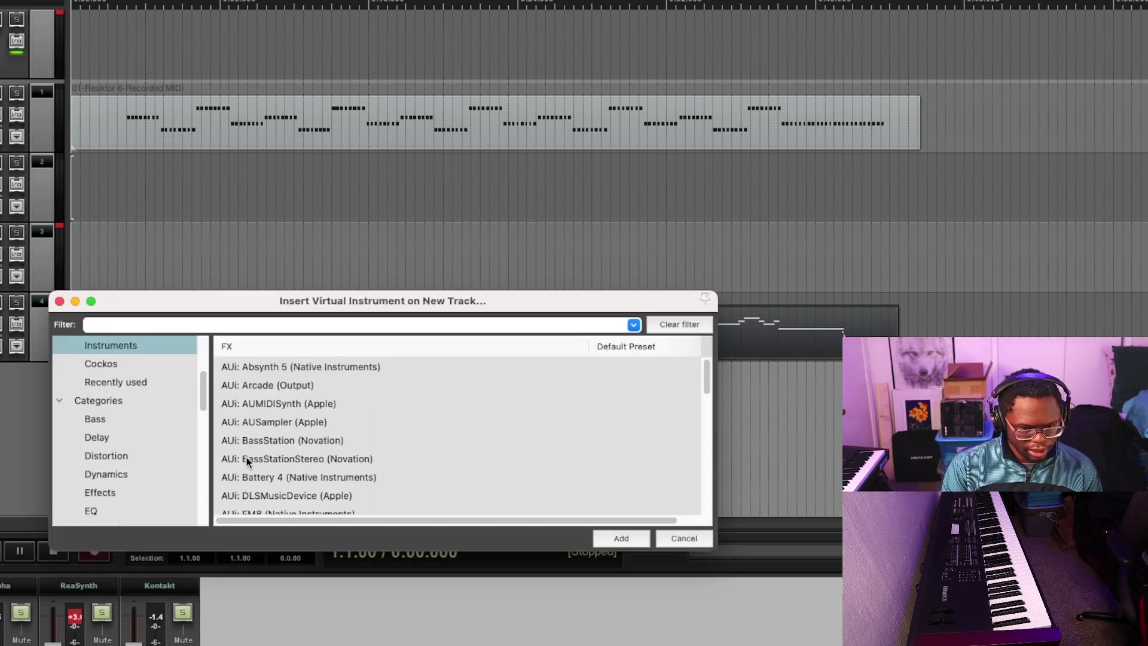
pyautogui.scroll(-5, 292, 394)
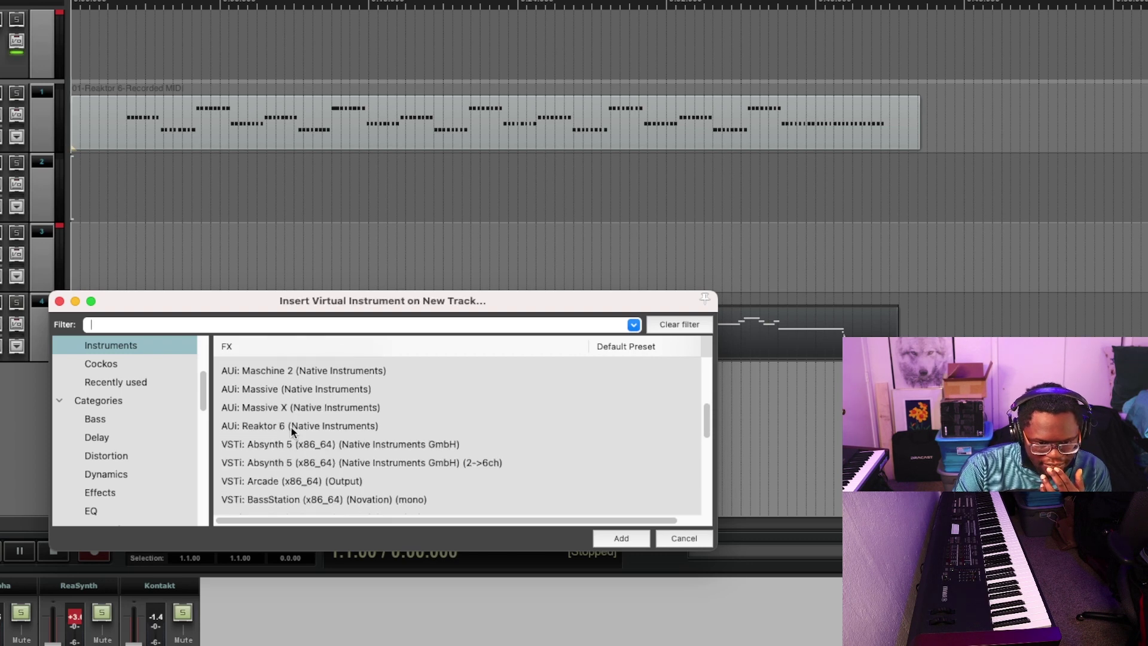
pyautogui.scroll(1, 289, 423)
pyautogui.scroll(3, 288, 425)
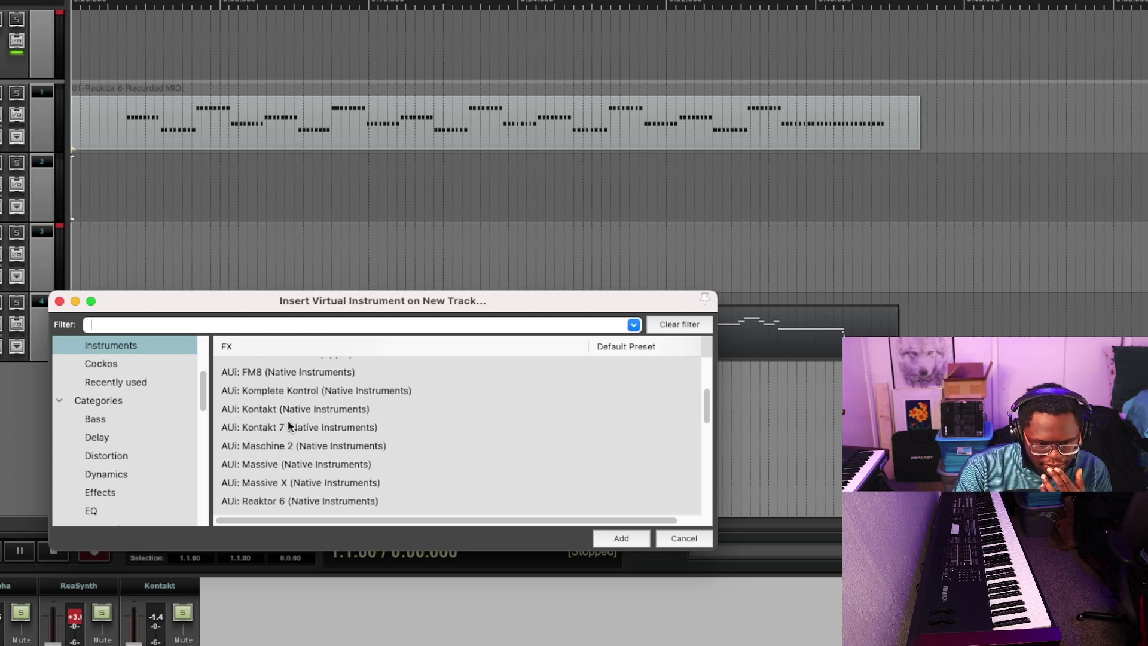
pyautogui.scroll(1, 288, 424)
pyautogui.scroll(3, 288, 420)
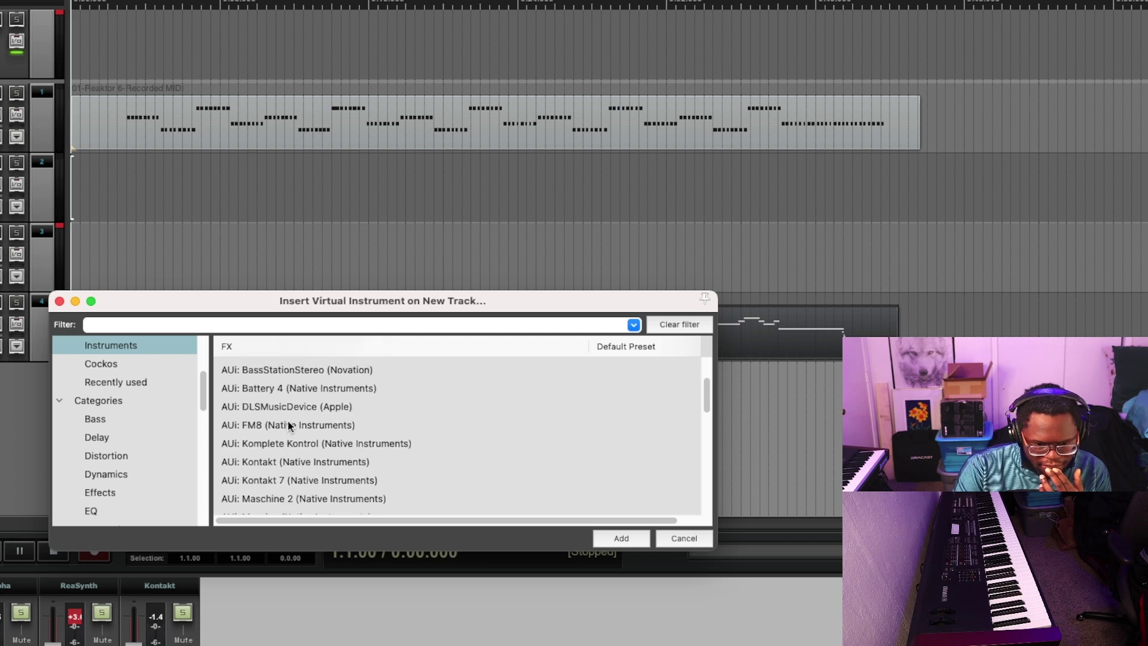
pyautogui.scroll(-1, 288, 421)
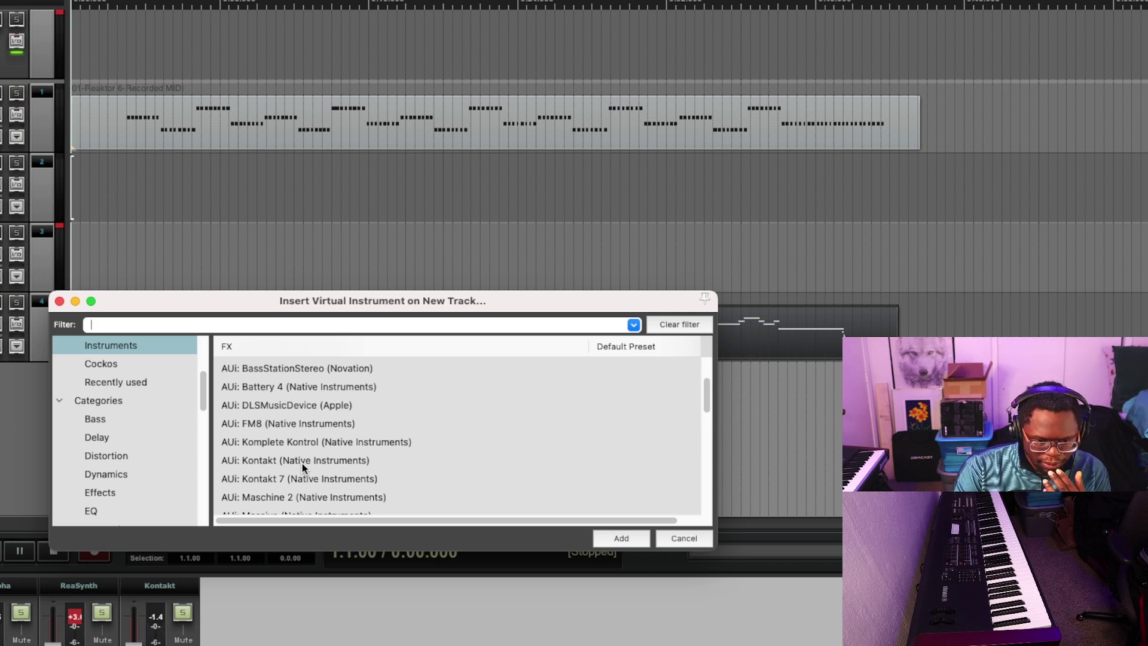
pyautogui.doubleClick(303, 461)
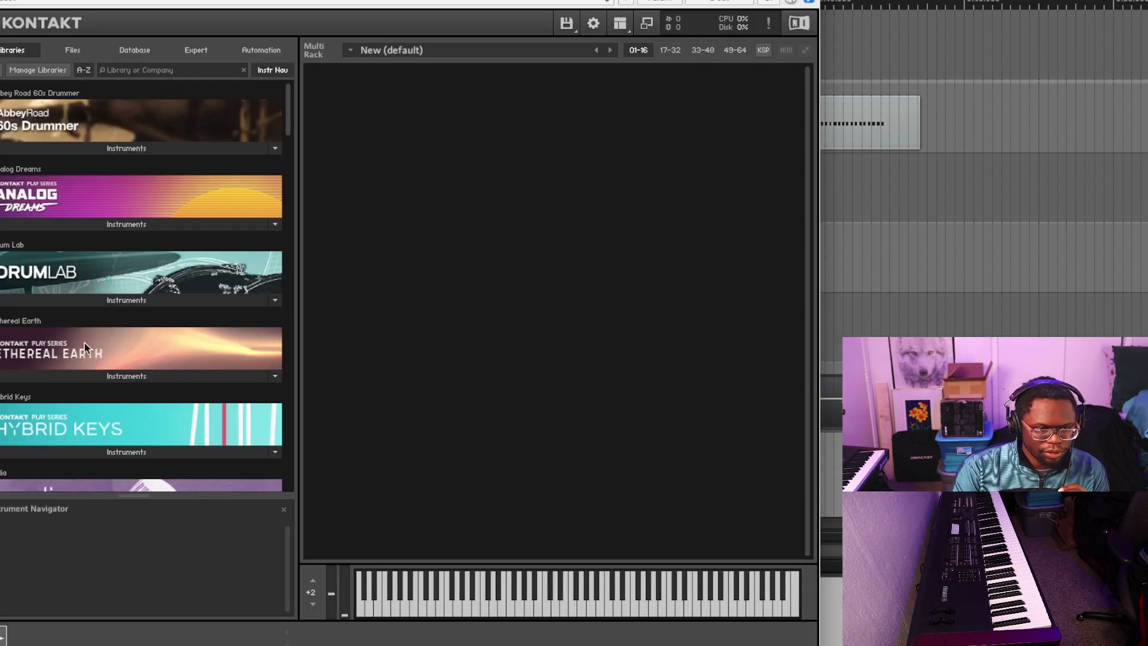
# Open the Band folder of the Kontakt Factory Library in the new Kontakt instance
pyautogui.scroll(-10, 174, 269)
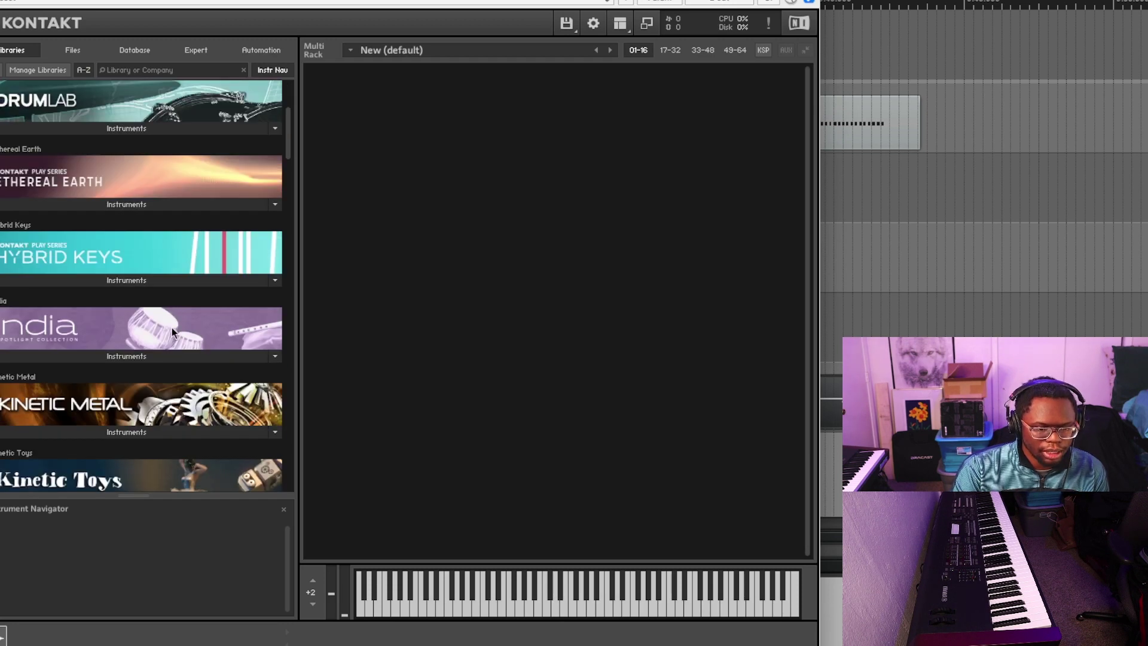
pyautogui.scroll(3, 109, 199)
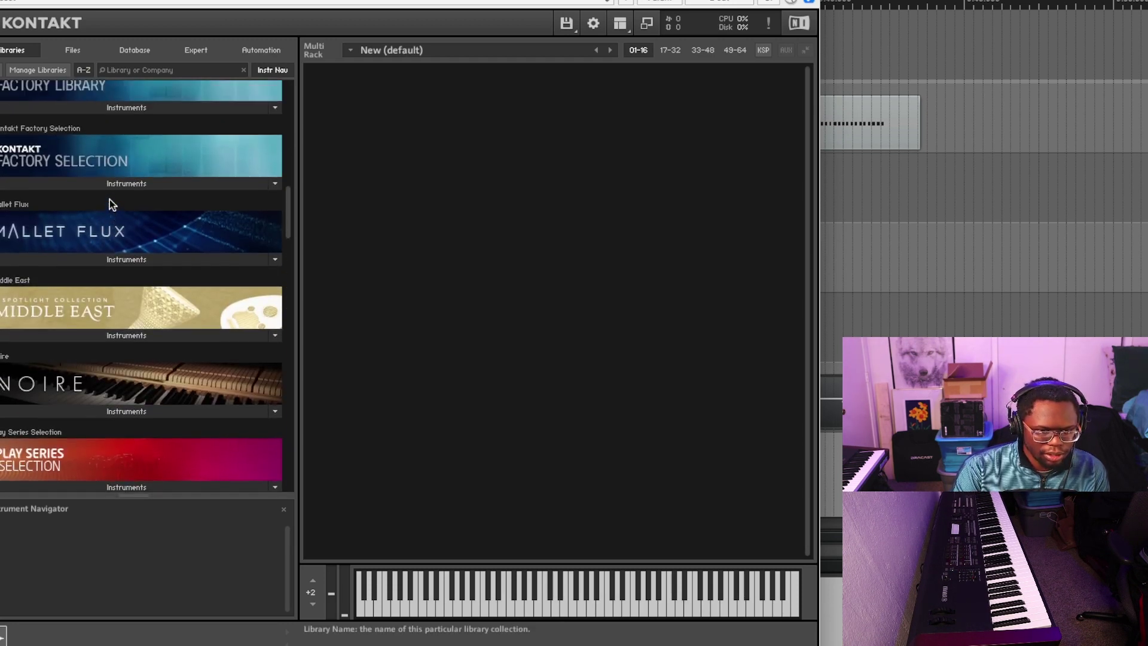
pyautogui.click(121, 109)
pyautogui.click(34, 128)
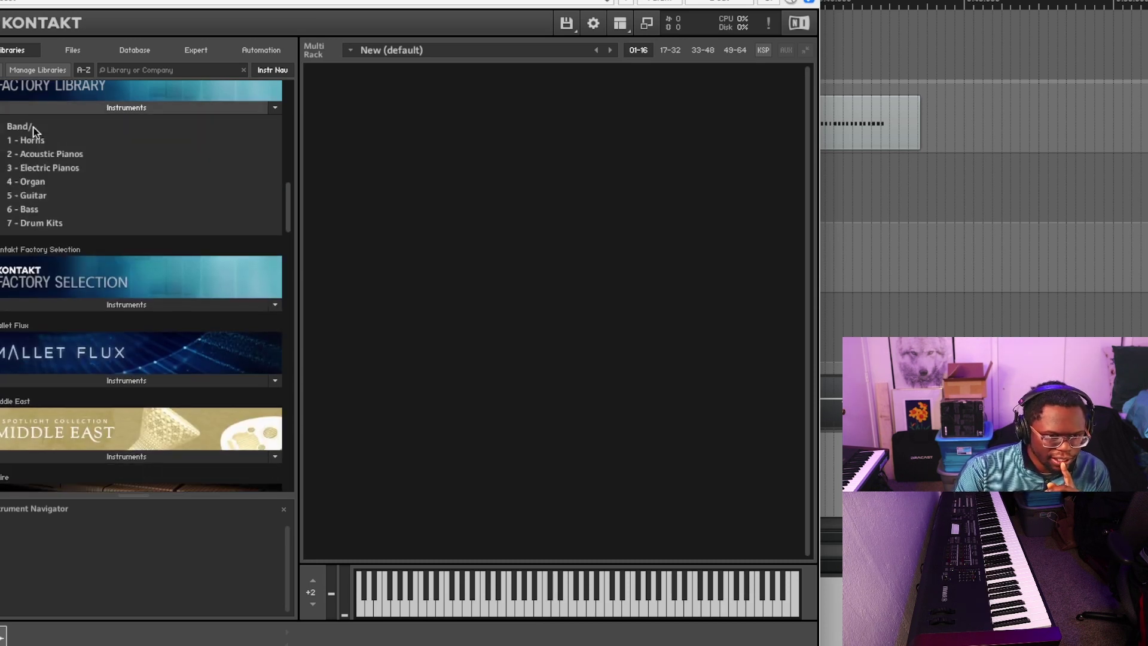
# Look through the synth bass patches in the Kontakt Factory Library's Synth folder and collapse the library's instrument list
pyautogui.click(25, 128)
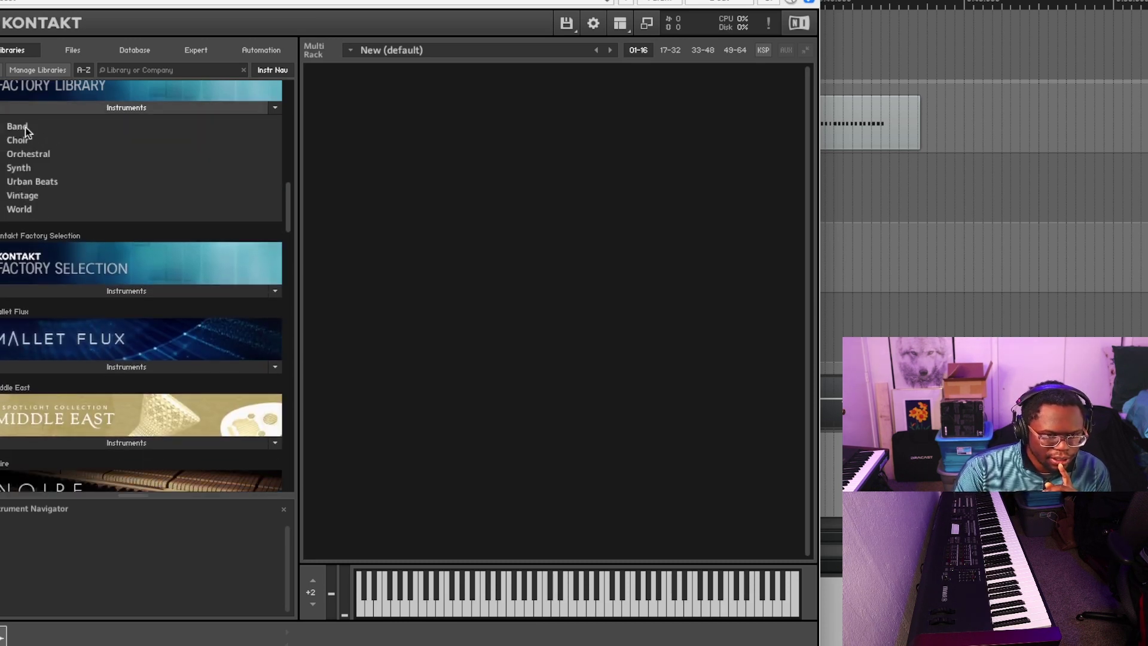
pyautogui.click(33, 167)
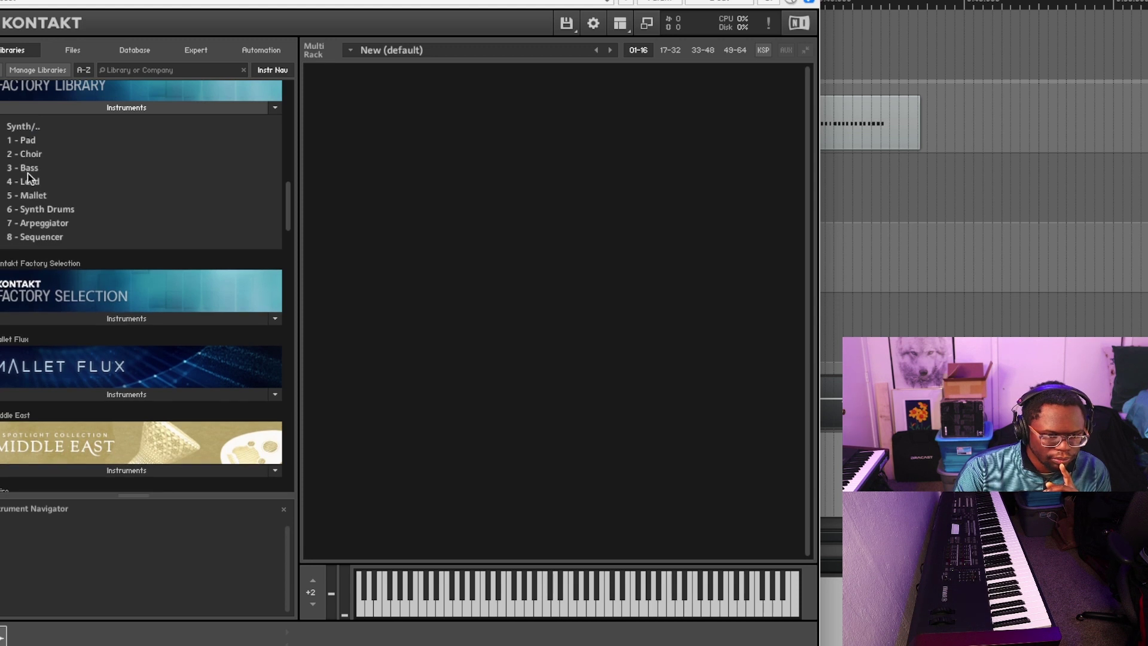
pyautogui.click(27, 169)
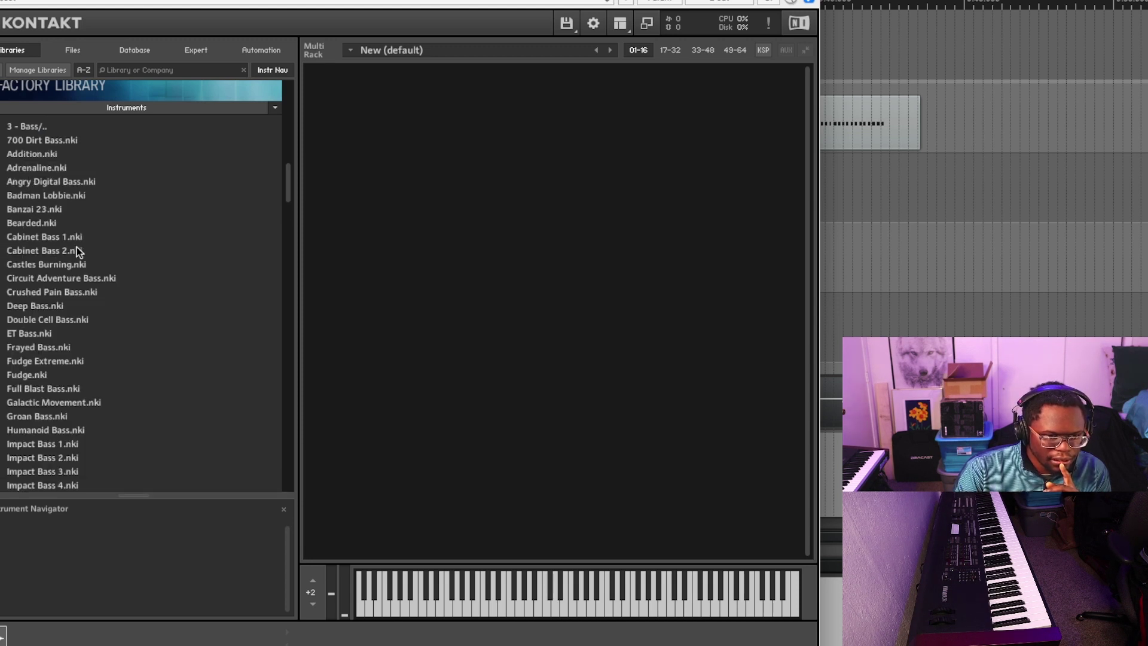
pyautogui.scroll(-9, 82, 428)
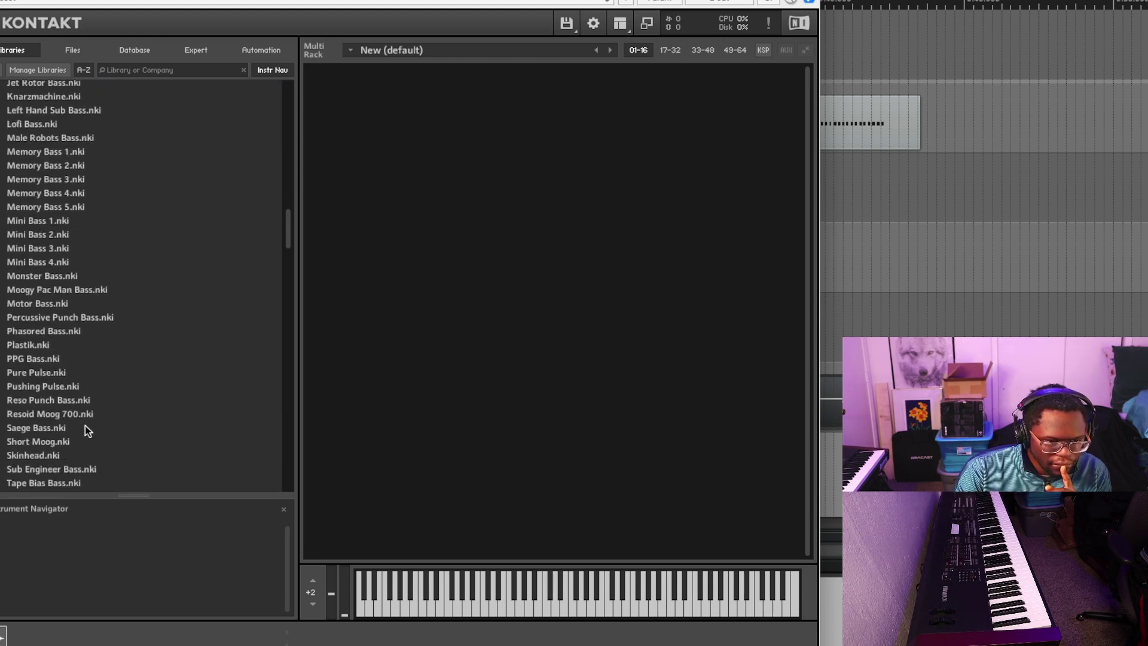
pyautogui.scroll(-6, 85, 425)
pyautogui.scroll(1, 85, 425)
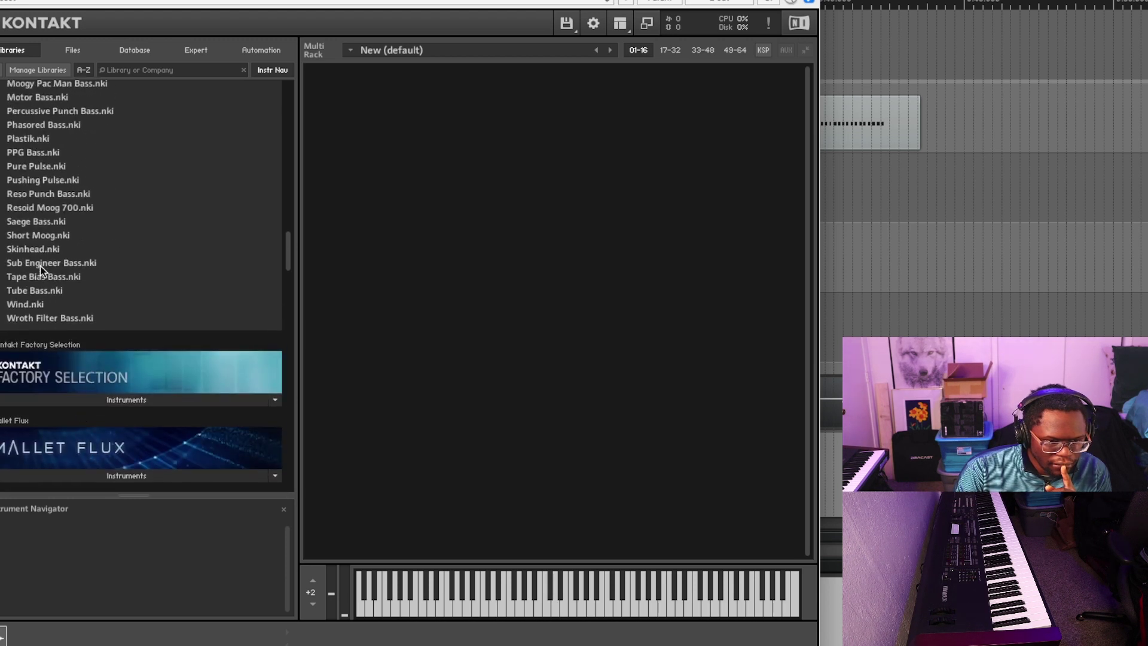
pyautogui.scroll(15, 41, 269)
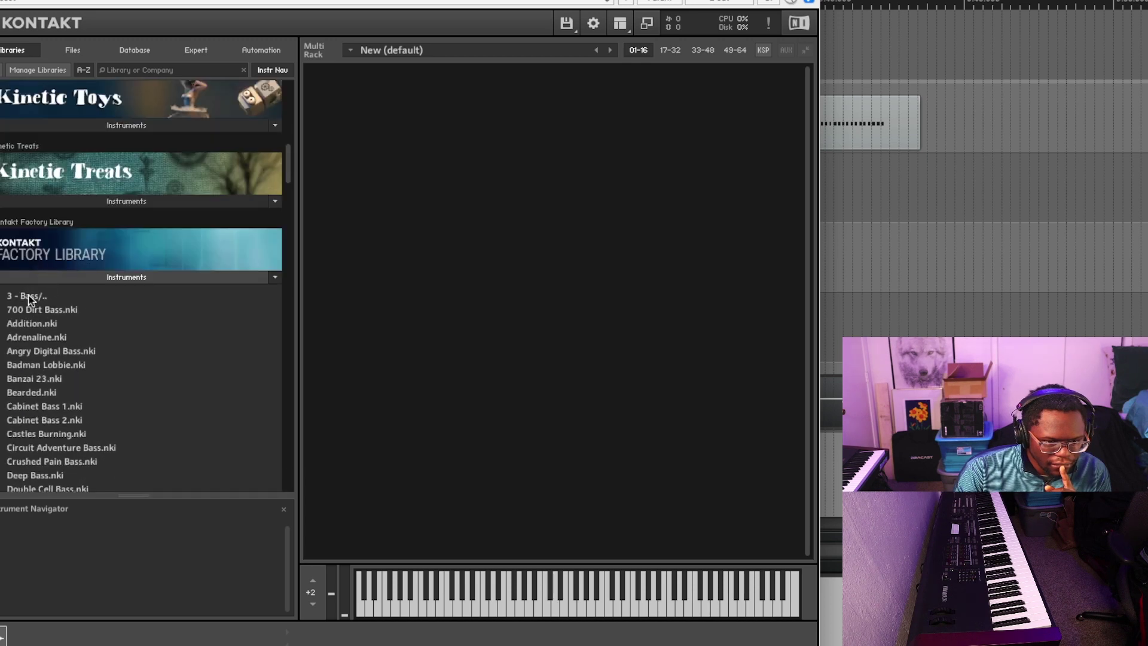
pyautogui.click(23, 295)
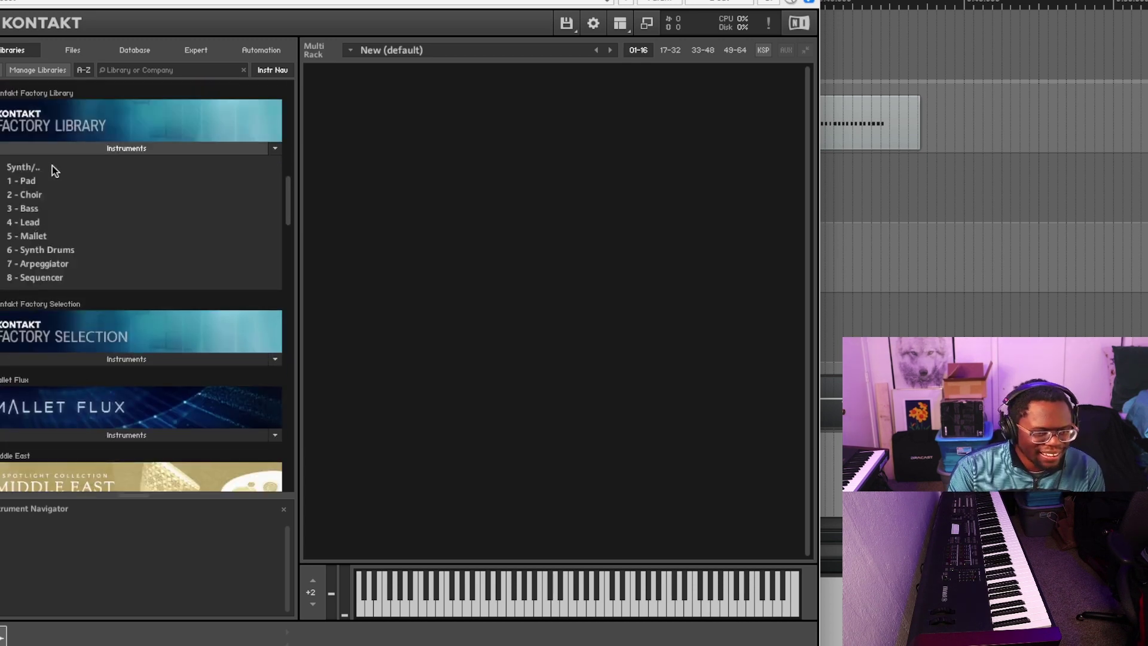
pyautogui.click(81, 151)
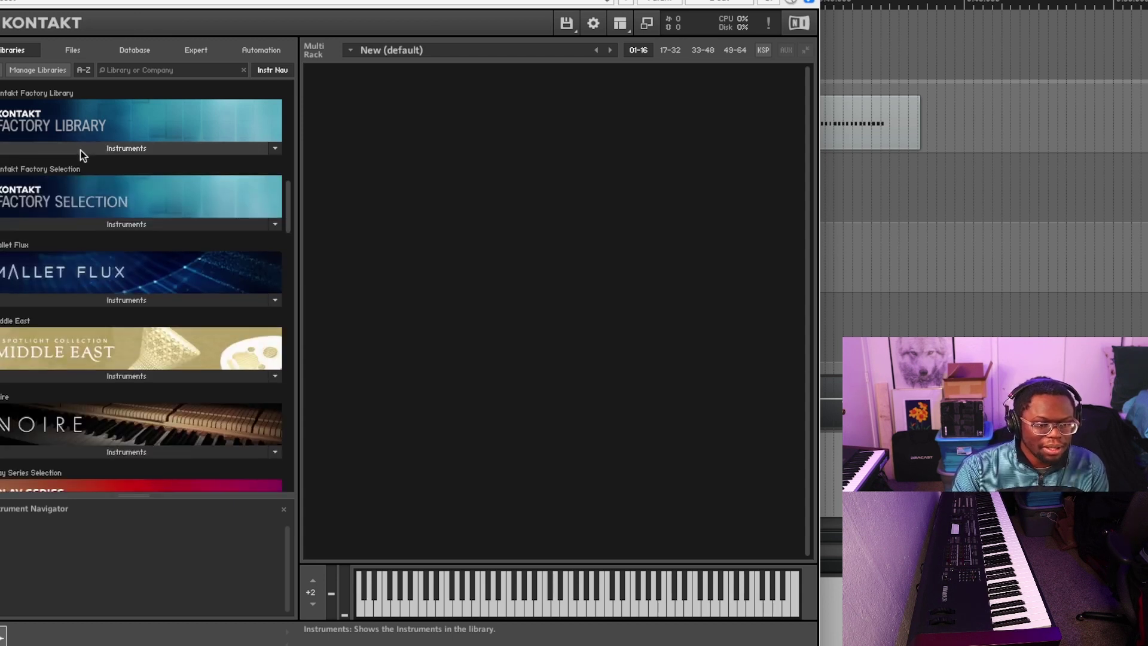
# Try Bass - Pure Pulse from the Kontakt Factory Selection's Synth folder, advance through the following patches to Kit - Ultraviolet, and remove it
pyautogui.click(90, 228)
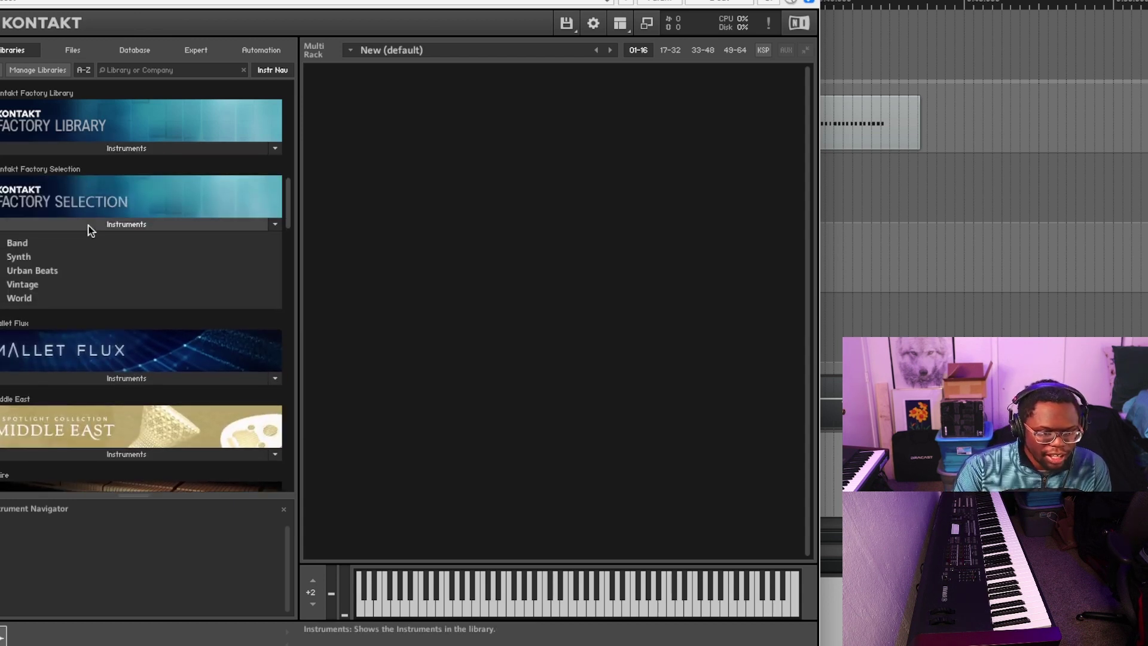
pyautogui.click(30, 254)
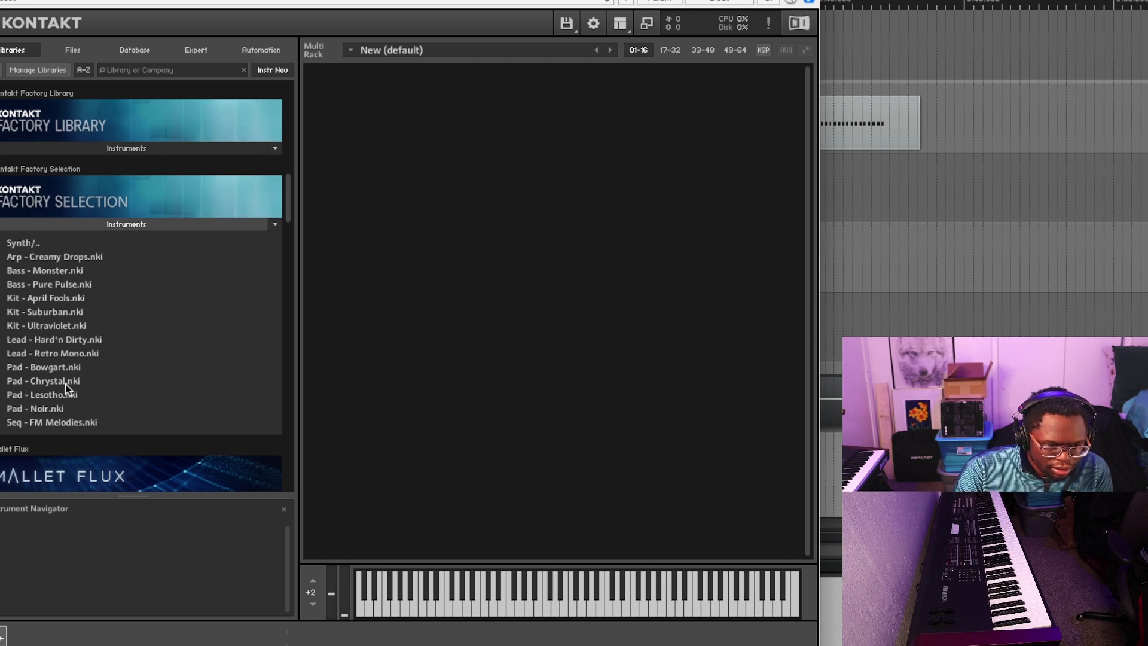
pyautogui.doubleClick(58, 285)
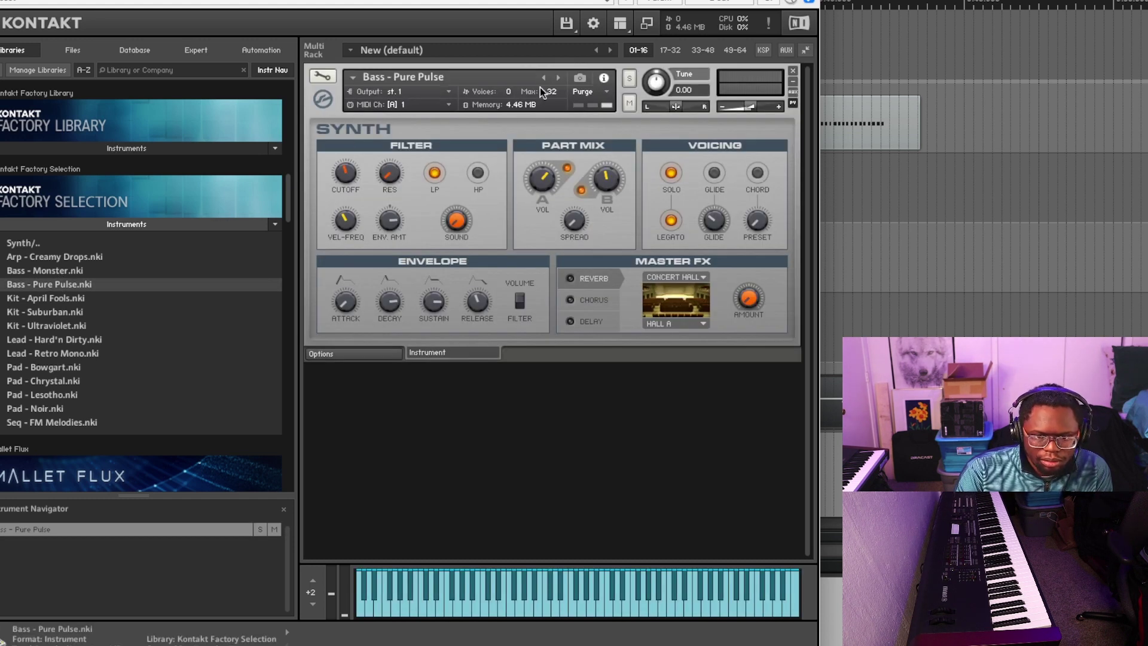
pyautogui.click(556, 79)
pyautogui.click(556, 79)
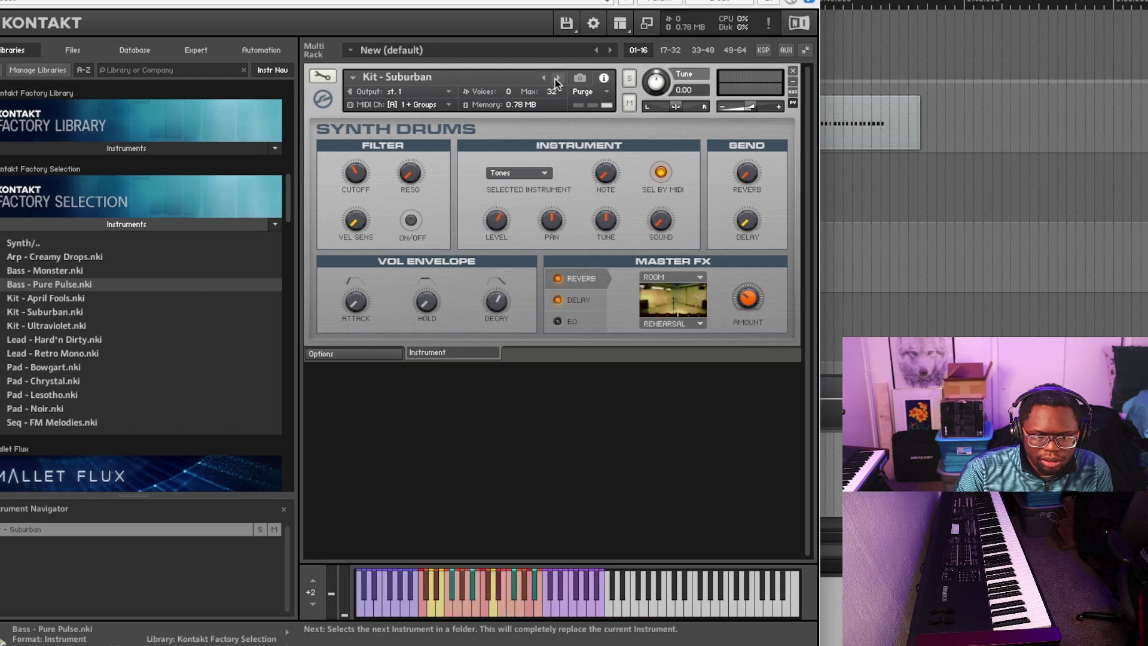
pyautogui.click(556, 79)
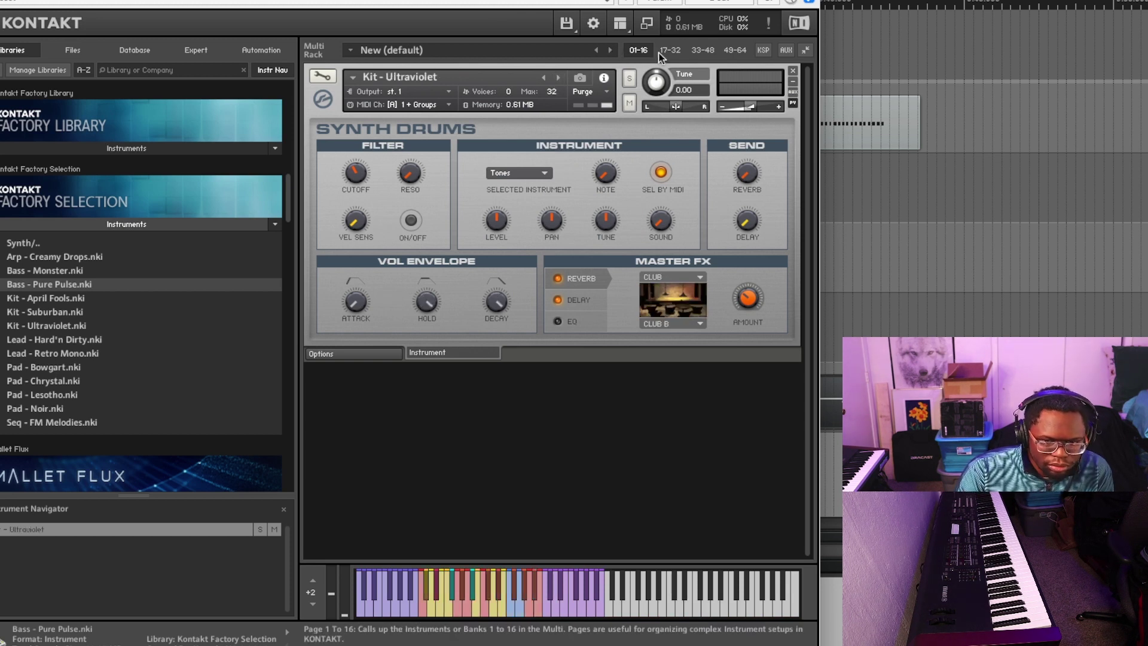
pyautogui.click(793, 72)
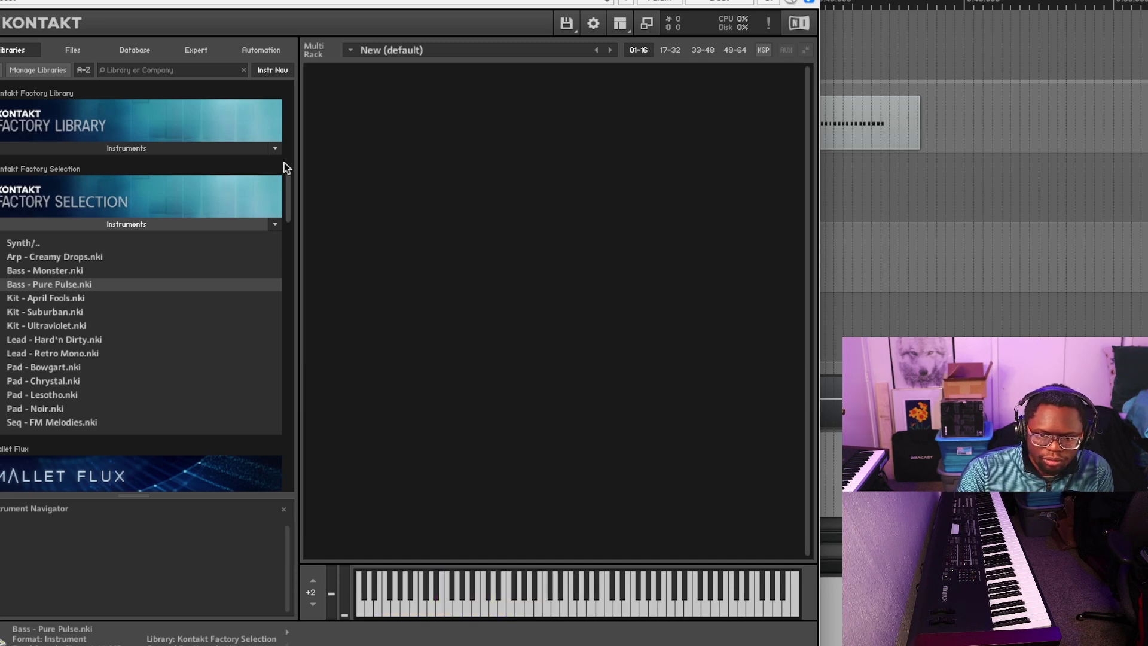
# Try the 700 Dirt Bass patch from the Kontakt Factory Library's Synth bass folder and remove it from the rack
pyautogui.click(26, 243)
pyautogui.click(122, 145)
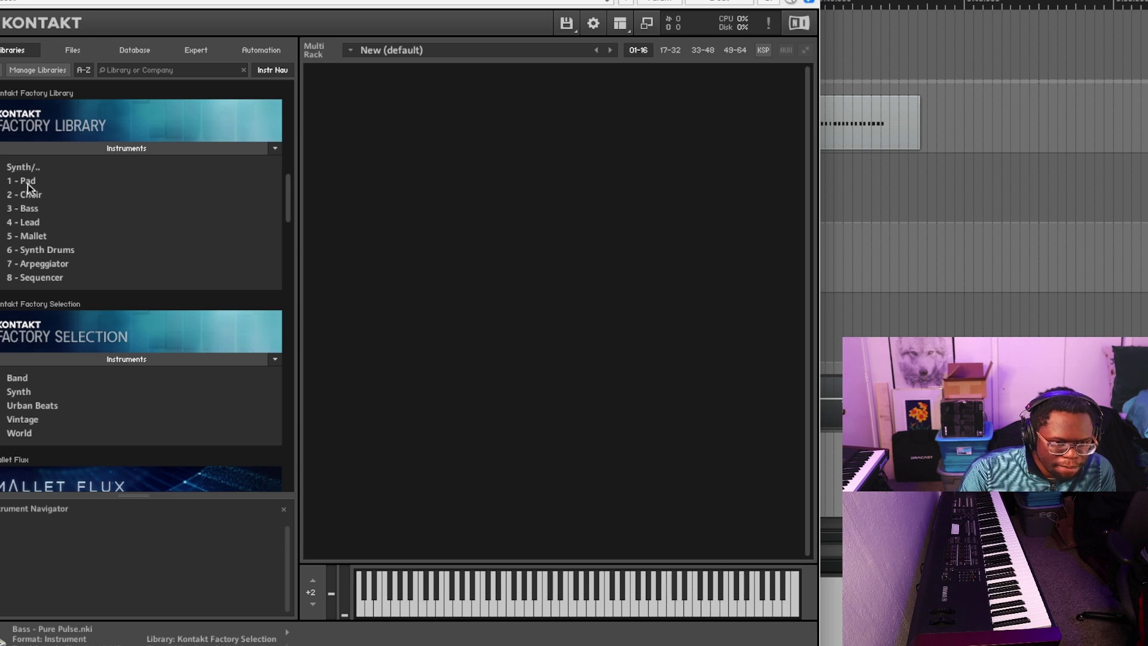
pyautogui.click(30, 208)
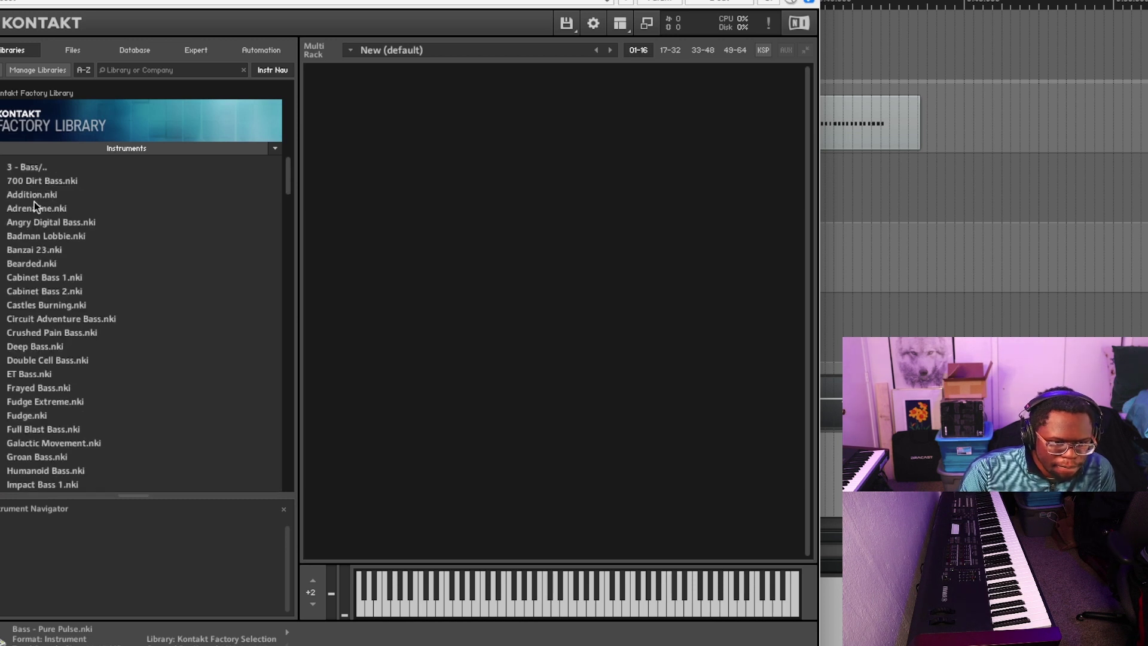
pyautogui.doubleClick(42, 182)
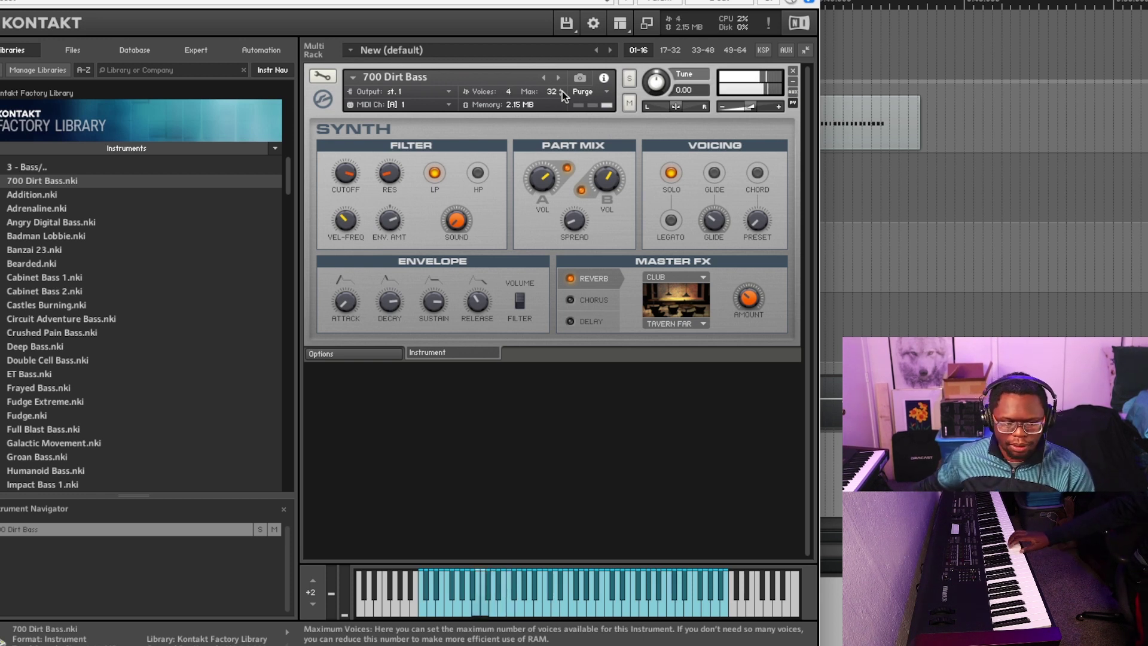
pyautogui.click(793, 73)
# Try the Lofi Bass patch from the synth bass folder, remove it, and load Sub Engineer Bass instead
pyautogui.scroll(-5, 90, 292)
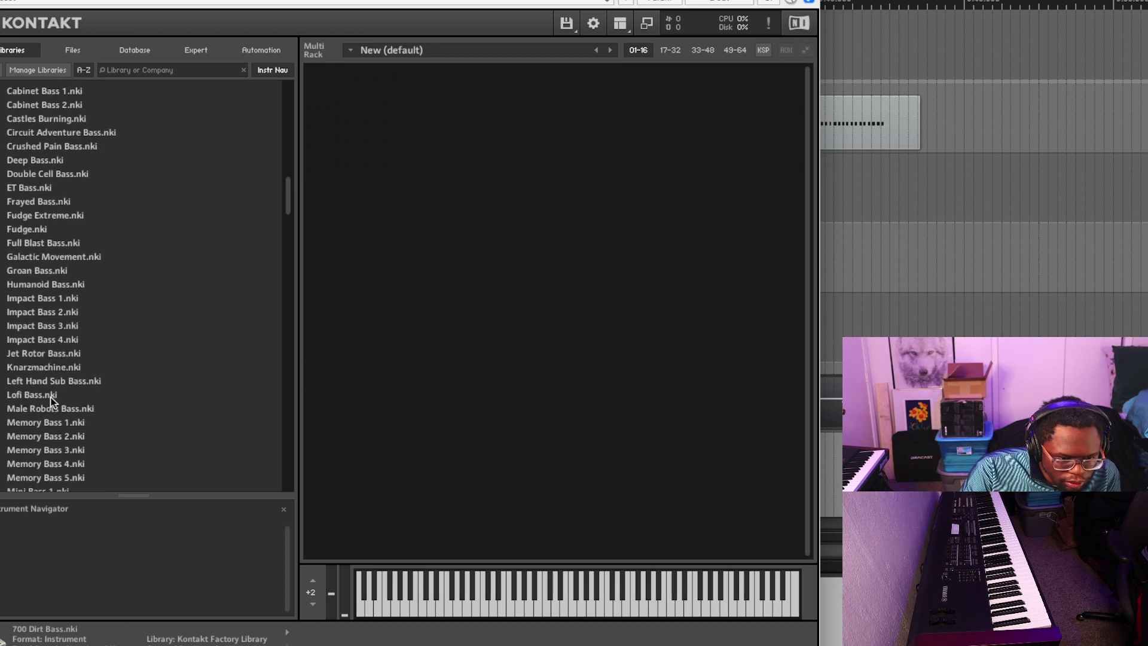
pyautogui.doubleClick(51, 396)
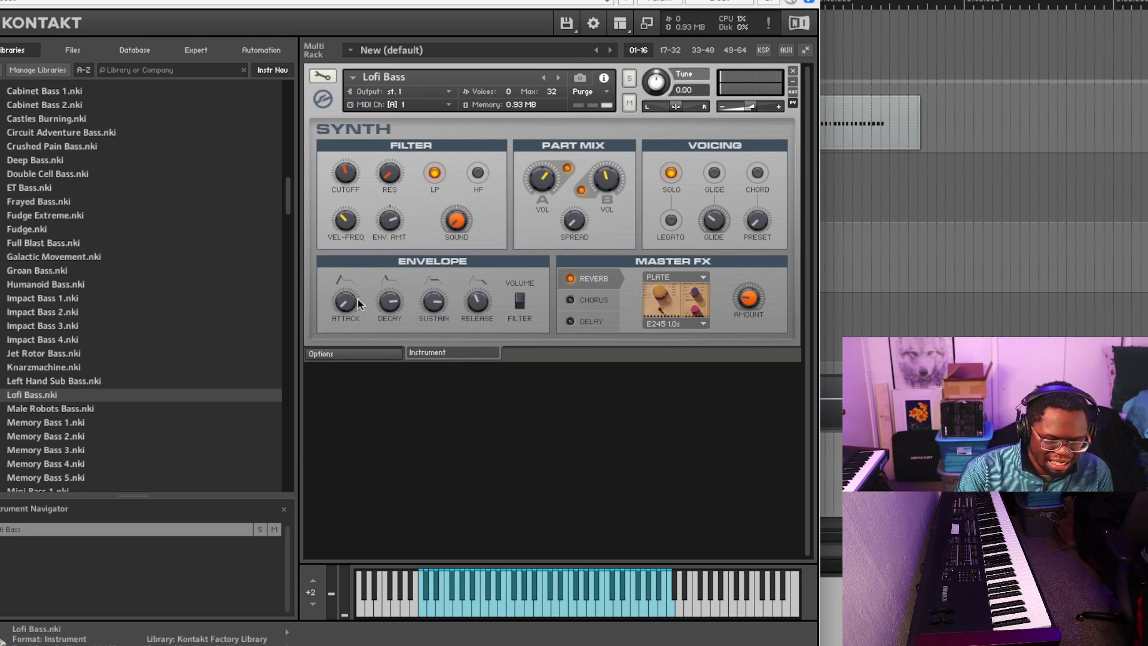
pyautogui.click(793, 73)
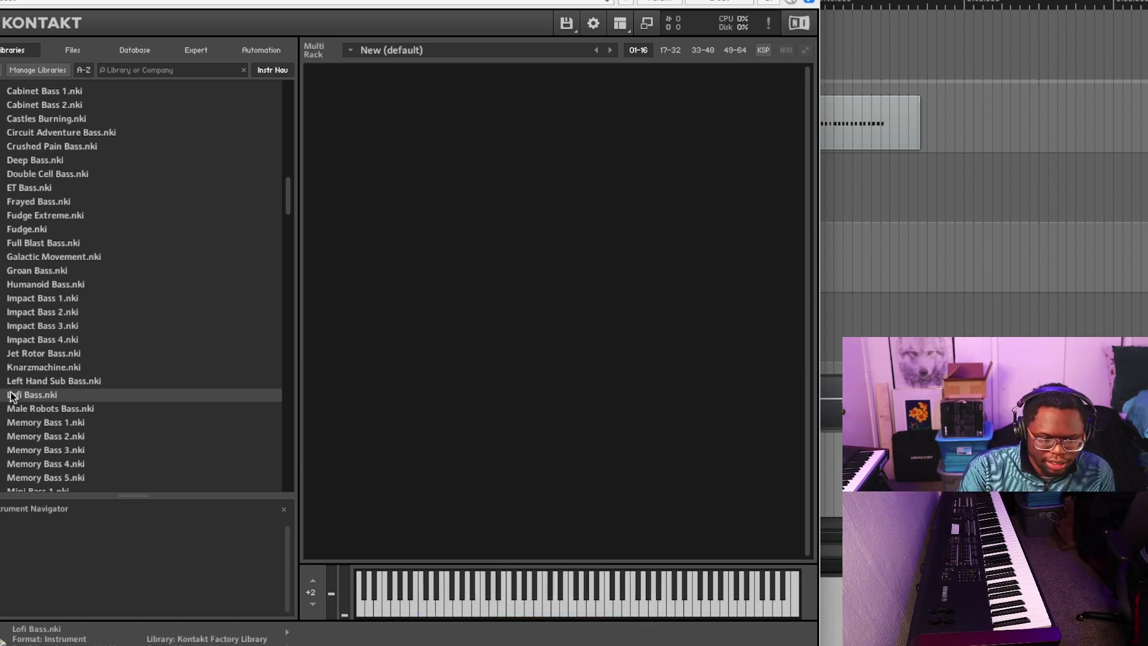
pyautogui.scroll(-10, 44, 397)
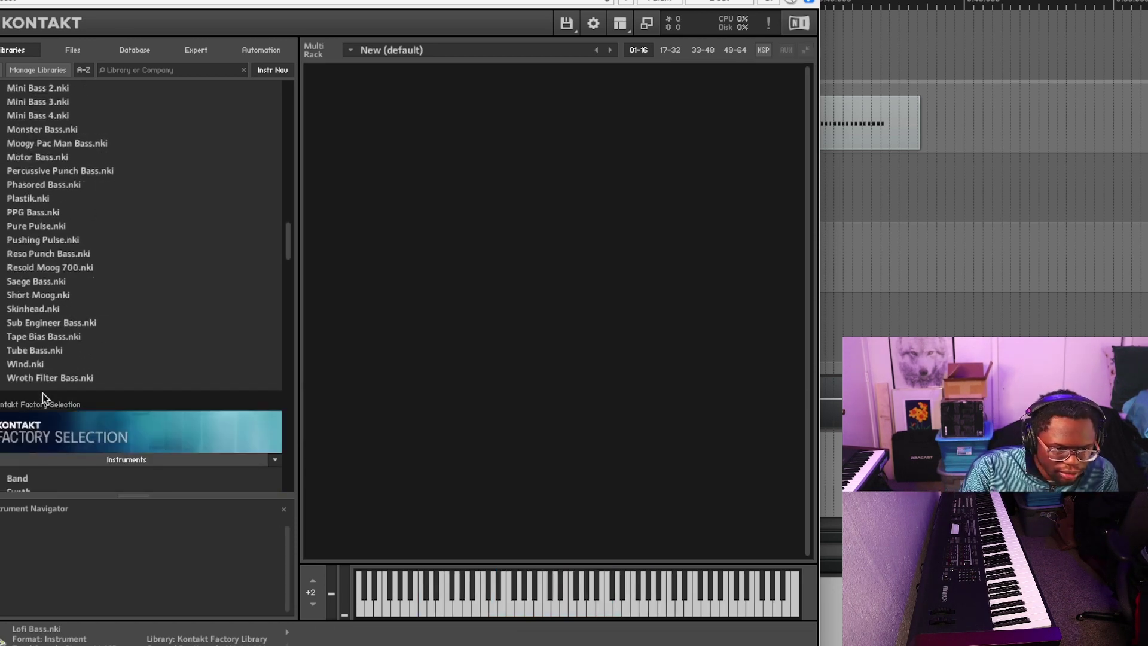
pyautogui.doubleClick(45, 324)
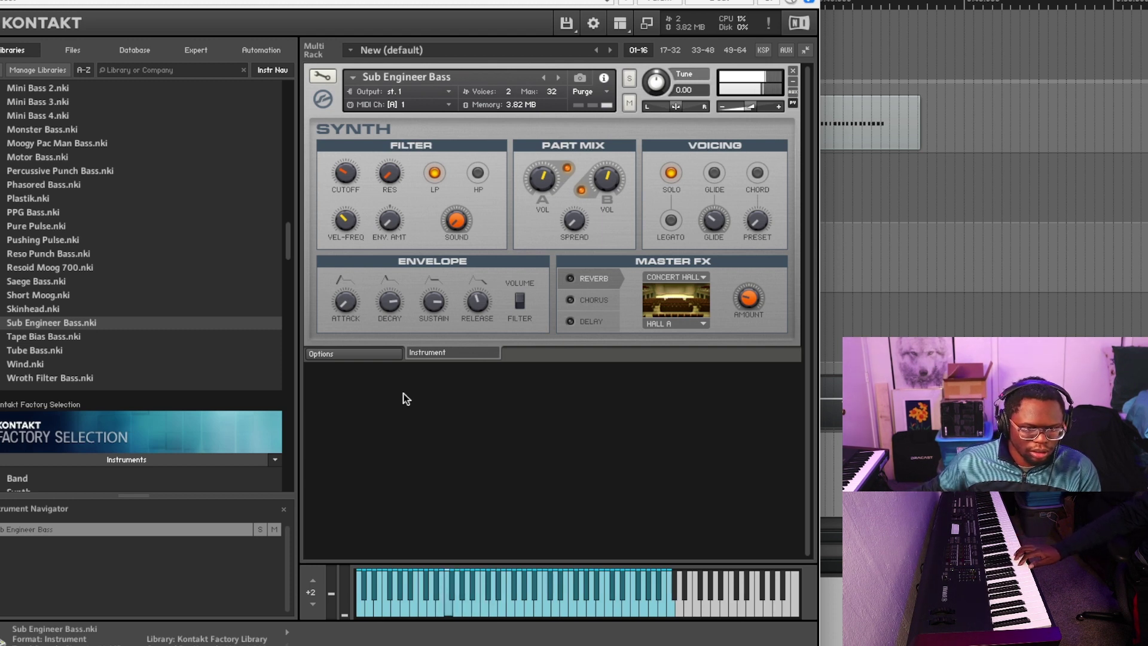
# Look through the Factory Library's Synth categories and the bass patches in its Band folder for an alternative bass
pyautogui.scroll(-10, 159, 182)
pyautogui.scroll(7, 146, 160)
pyautogui.scroll(12, 127, 171)
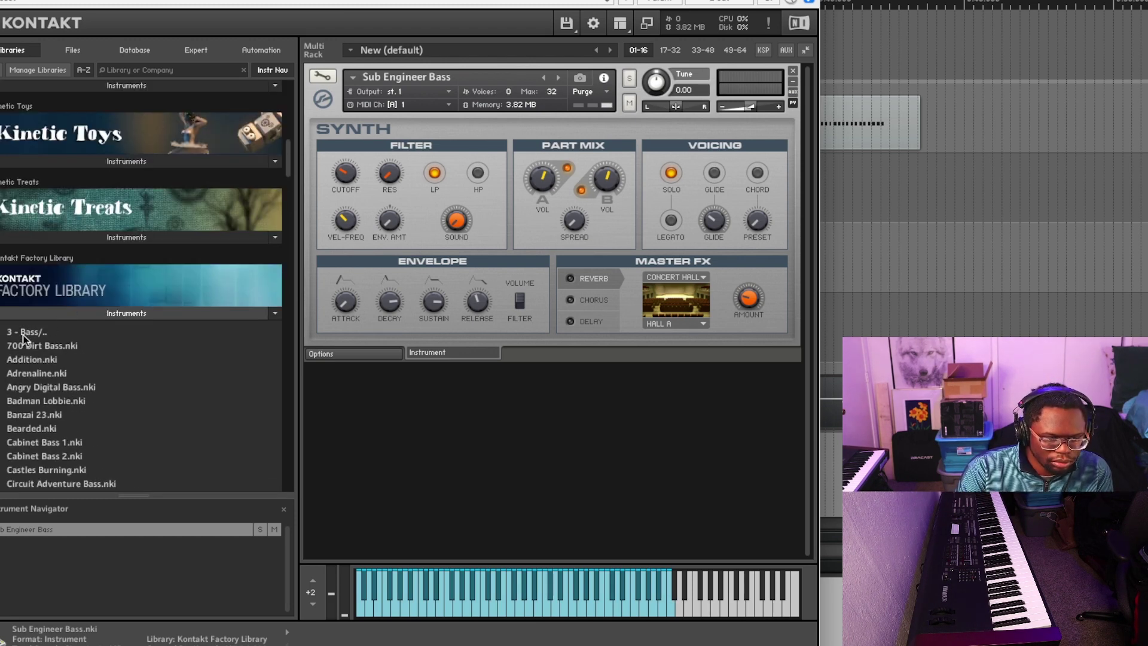
pyautogui.click(22, 335)
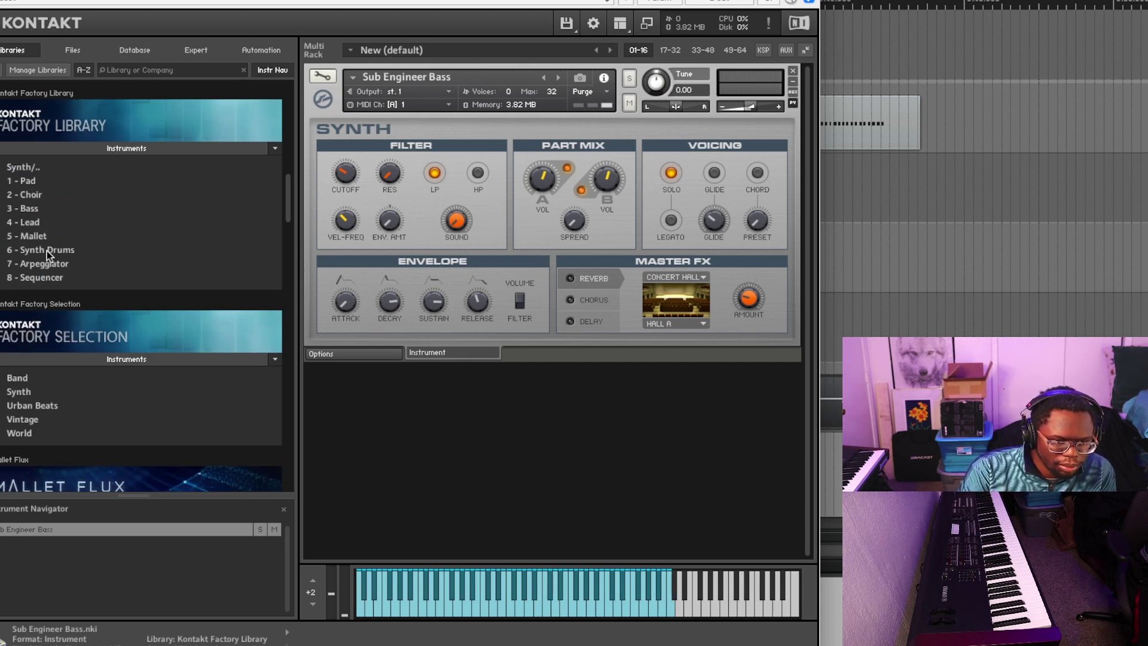
pyautogui.click(24, 169)
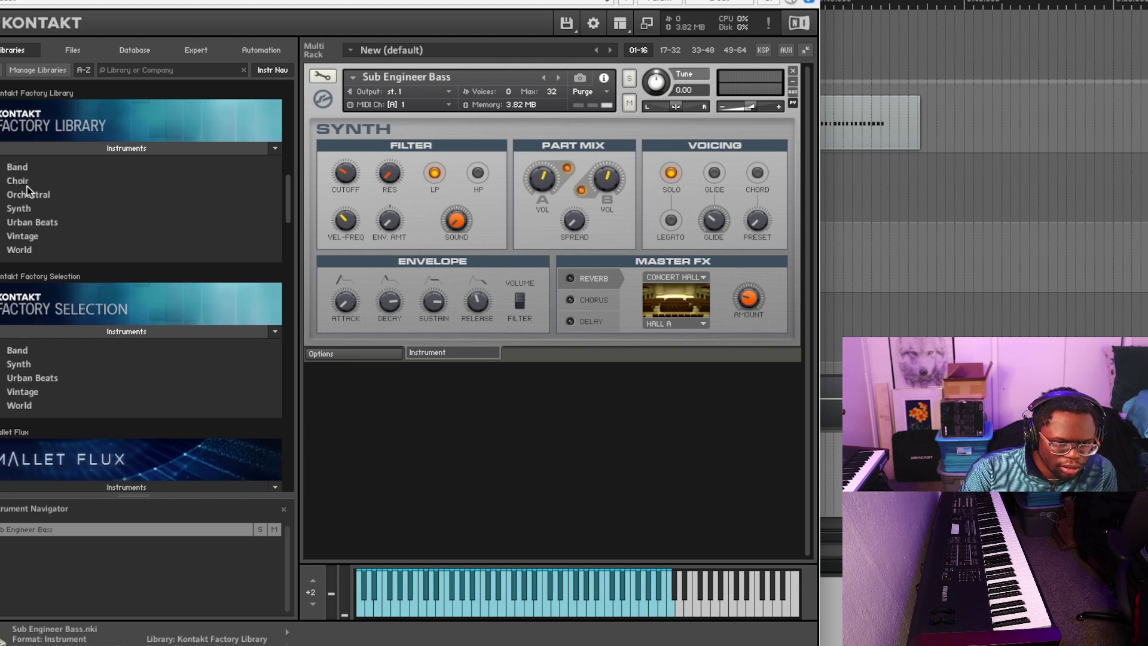
pyautogui.click(18, 168)
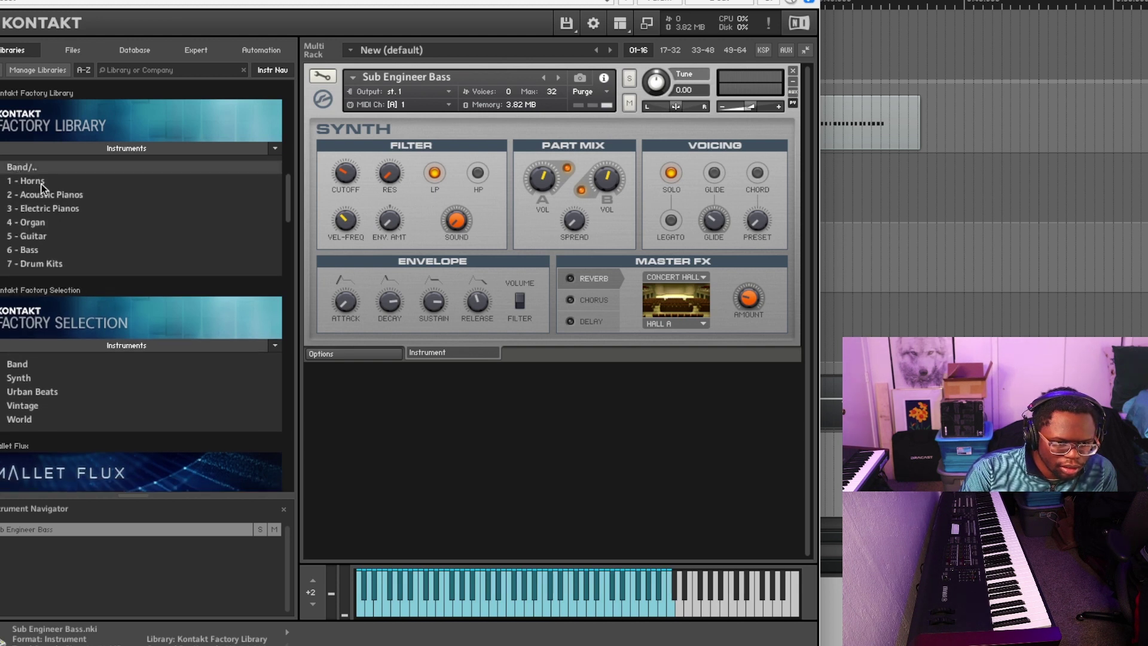
pyautogui.click(39, 252)
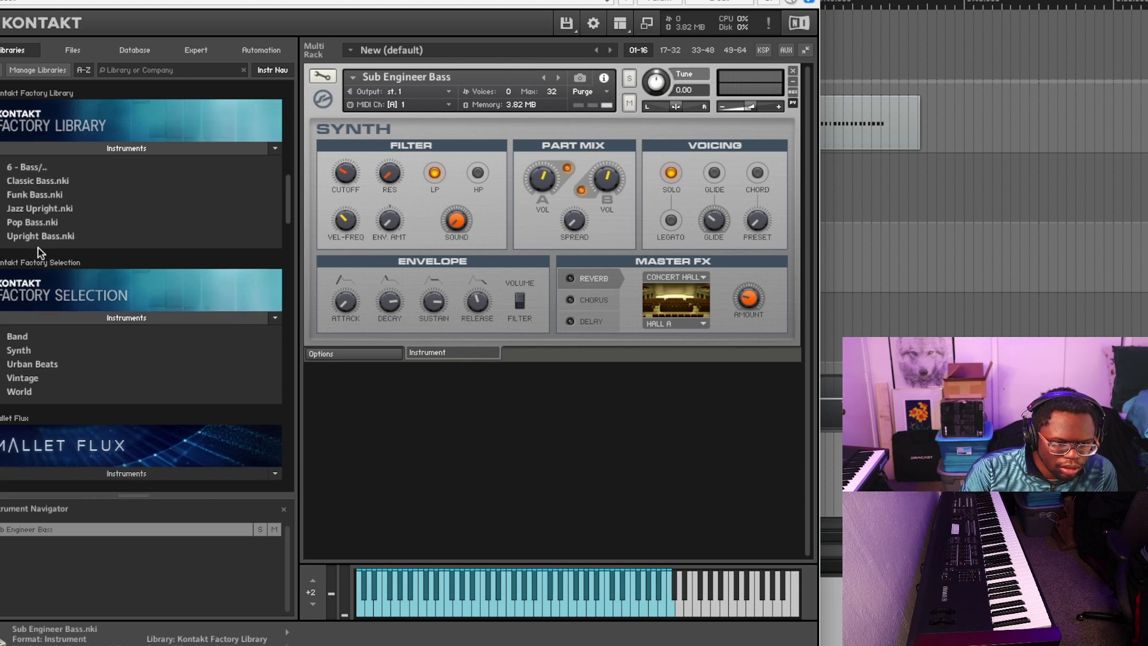
pyautogui.click(2, 169)
pyautogui.click(22, 169)
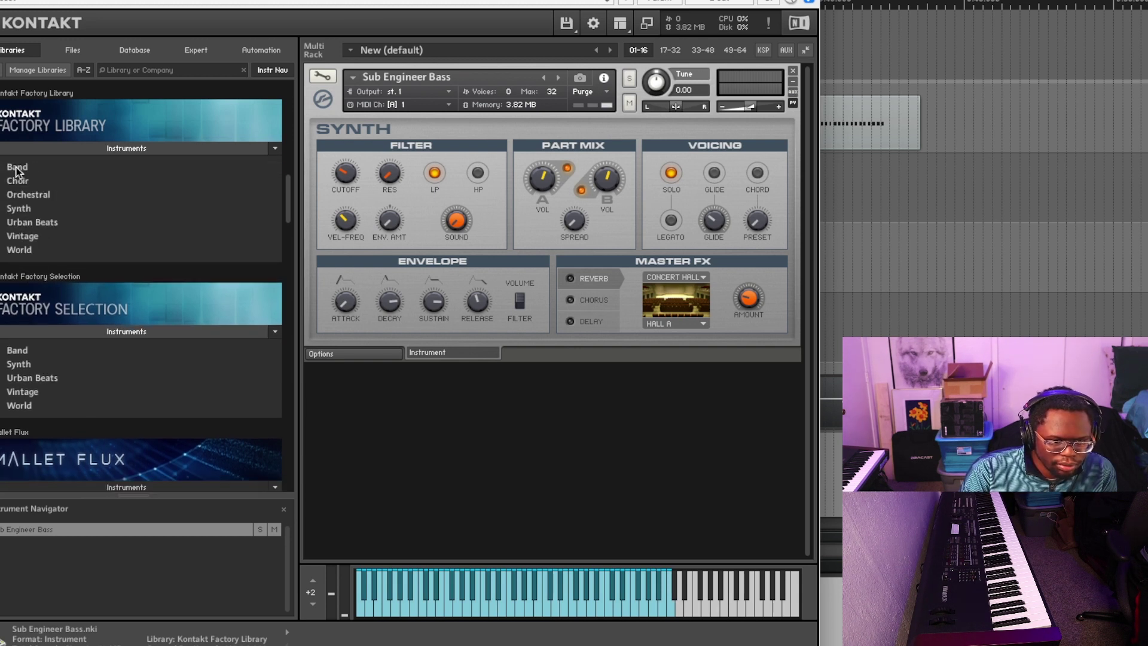
# Remove Sub Engineer Bass from the rack and look through the Band instruments of the Kontakt Factory Selection
pyautogui.click(793, 70)
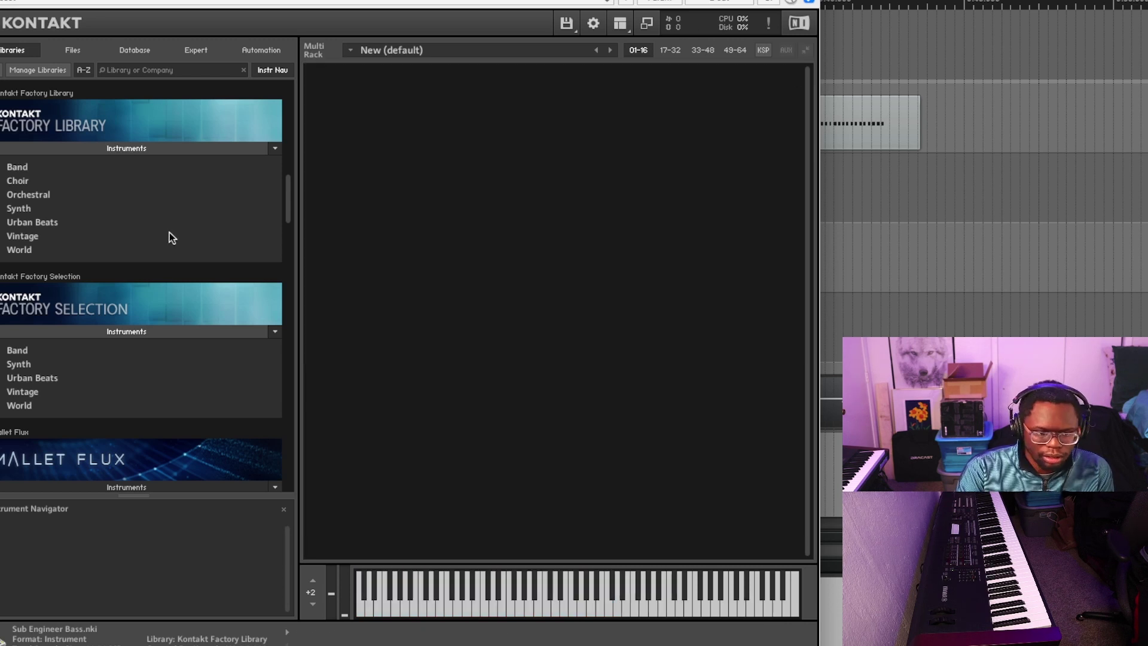
pyautogui.click(21, 349)
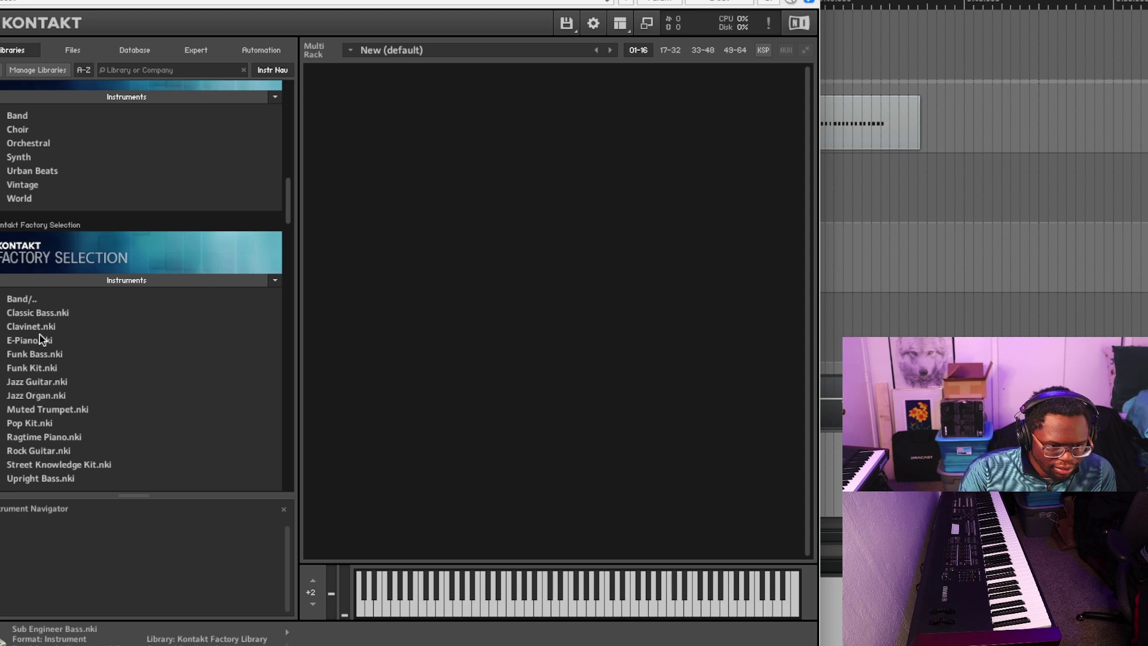
pyautogui.scroll(1, 54, 330)
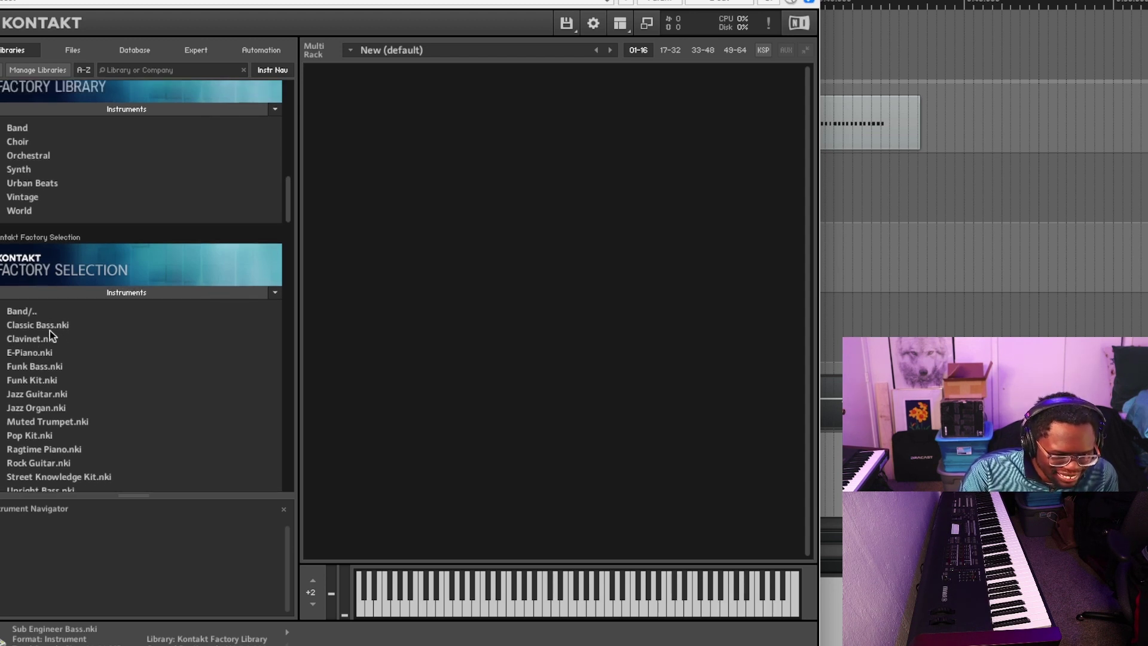
pyautogui.click(23, 311)
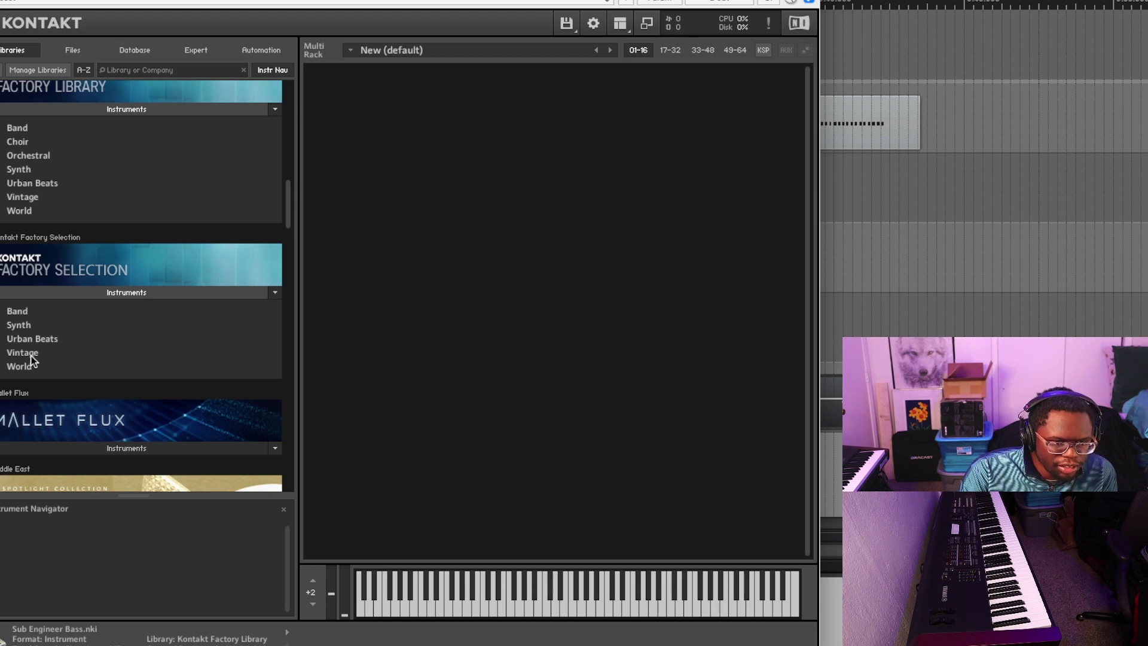
# Load Sub Bass 1.nki from the Analog Machines folder under Vintage in the Kontakt Factory Library
pyautogui.click(24, 198)
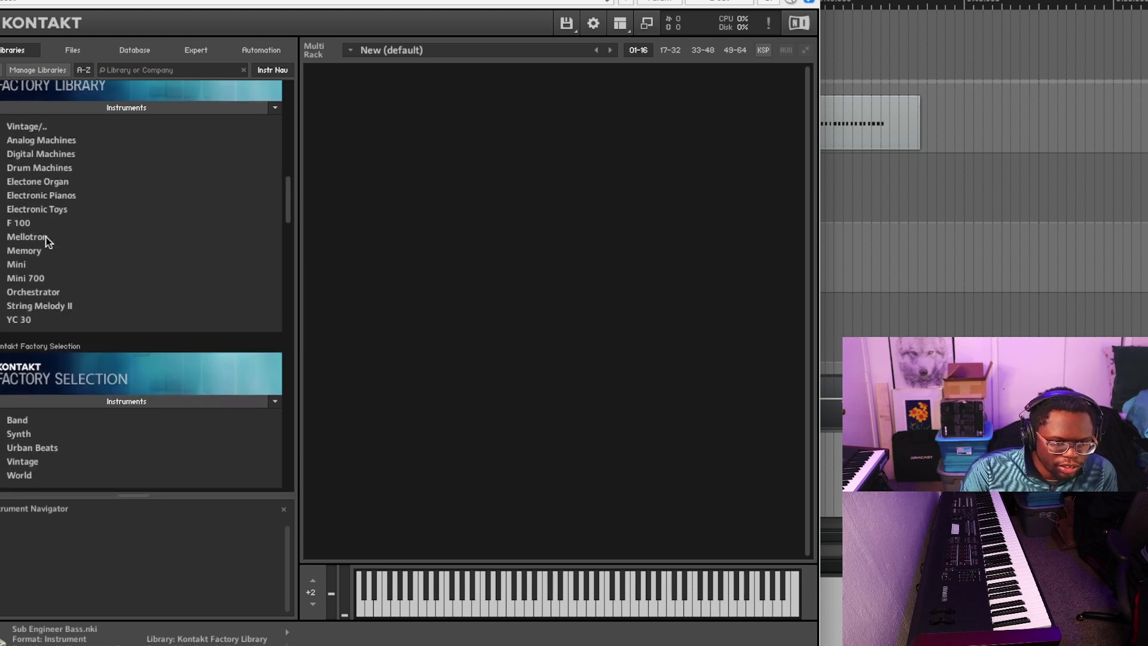
pyautogui.click(27, 141)
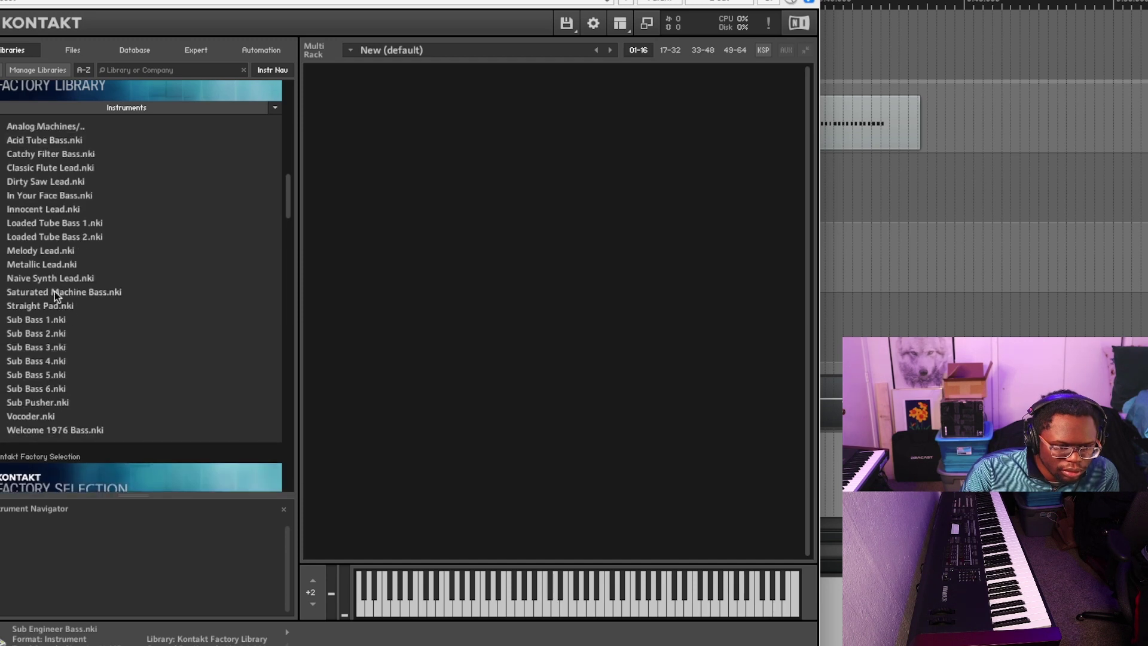
pyautogui.doubleClick(42, 321)
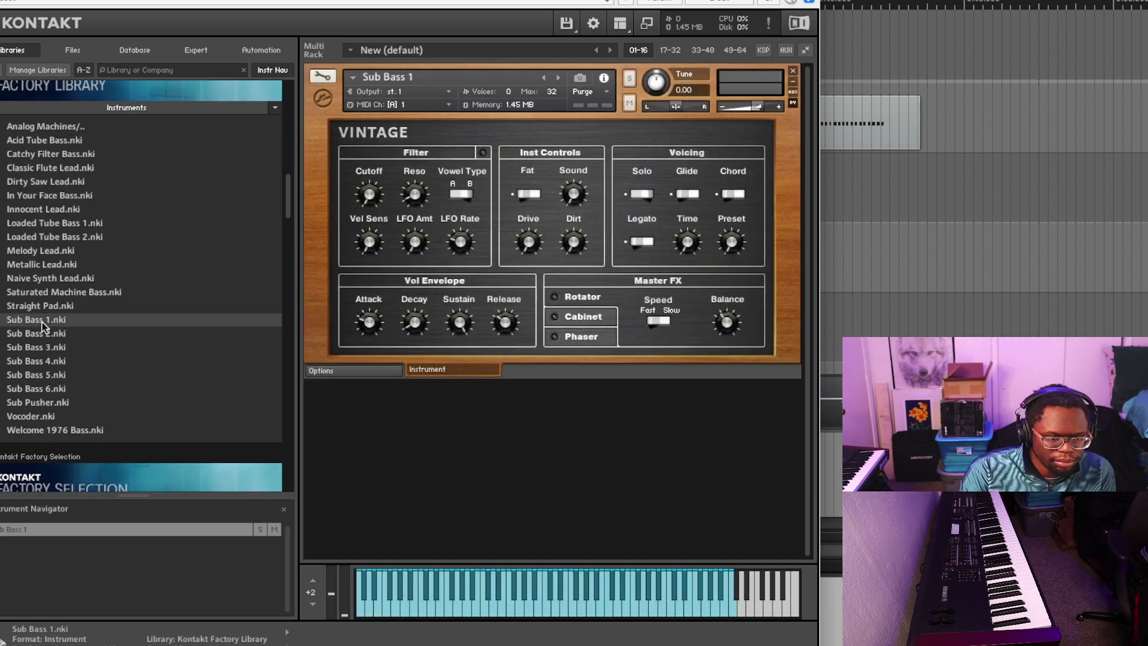
# Look through the Analog Machines patches and the neighbouring Kontakt Factory Selection library for other bass sounds
pyautogui.scroll(-3, 158, 246)
pyautogui.scroll(10, 155, 249)
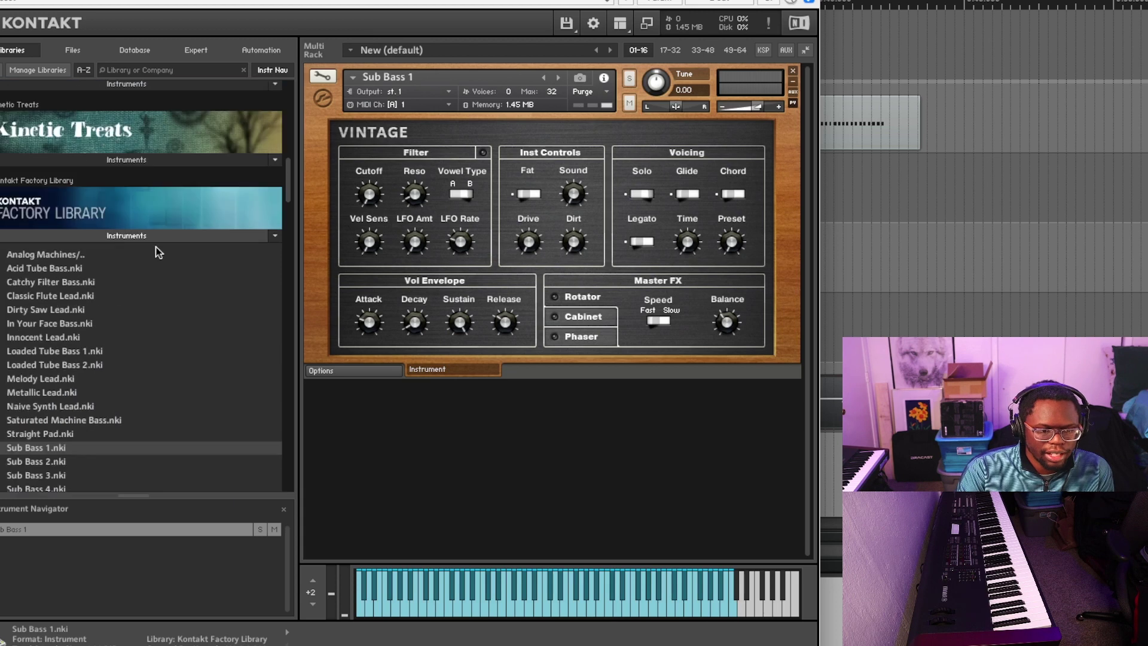
pyautogui.scroll(-10, 149, 253)
pyautogui.click(121, 417)
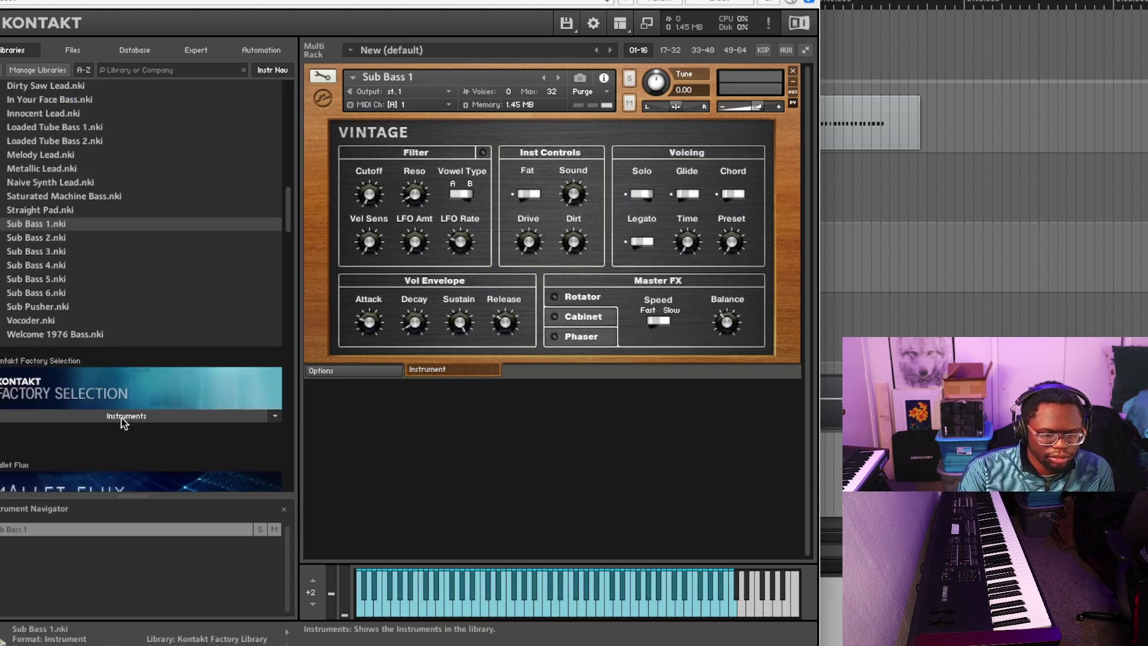
pyautogui.scroll(-3, 123, 407)
pyautogui.scroll(8, 125, 397)
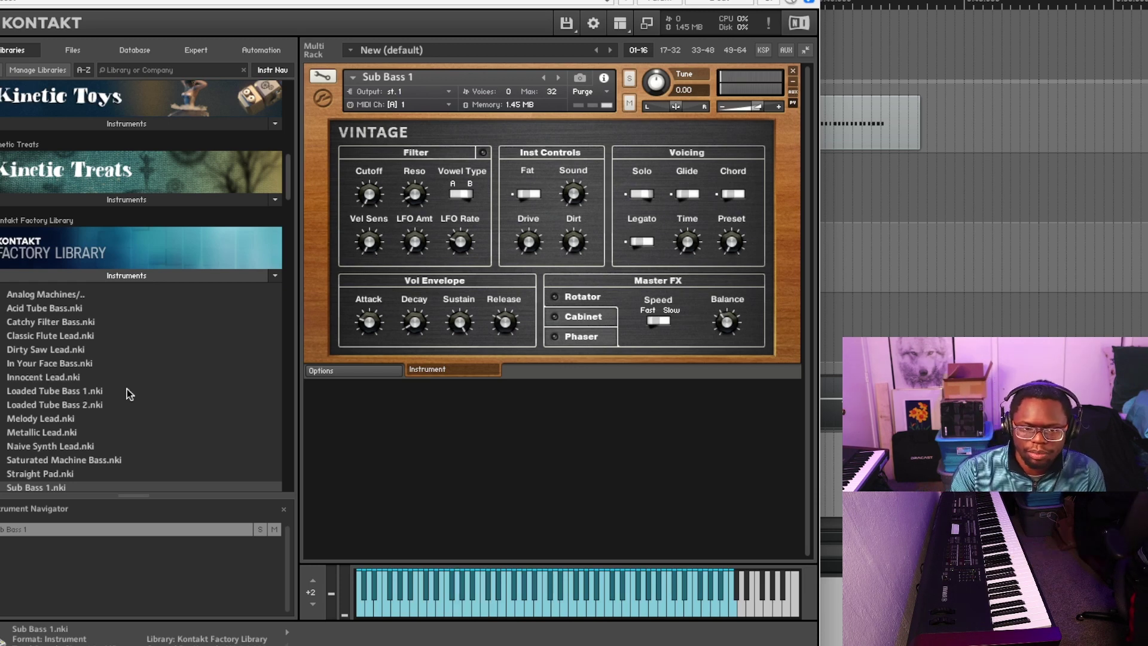
# Audition the Sub Bass 2, 3, 4, 5 and 6 patches and Sub Pusher one after another in the Kontakt rack
pyautogui.click(559, 78)
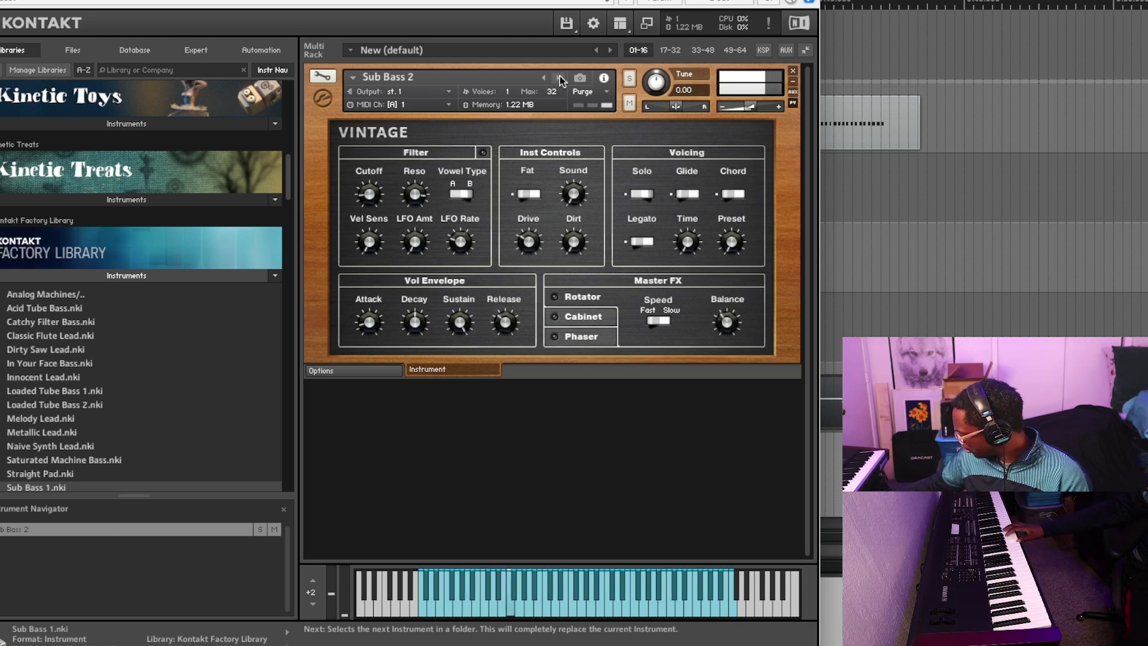
pyautogui.click(559, 79)
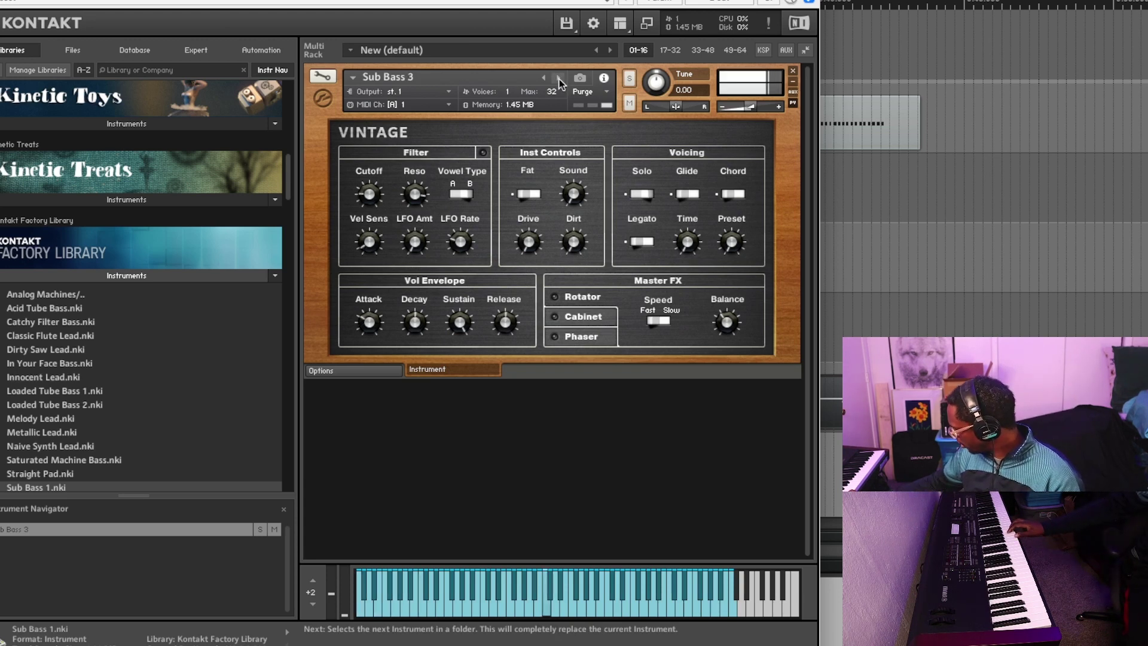
pyautogui.click(558, 79)
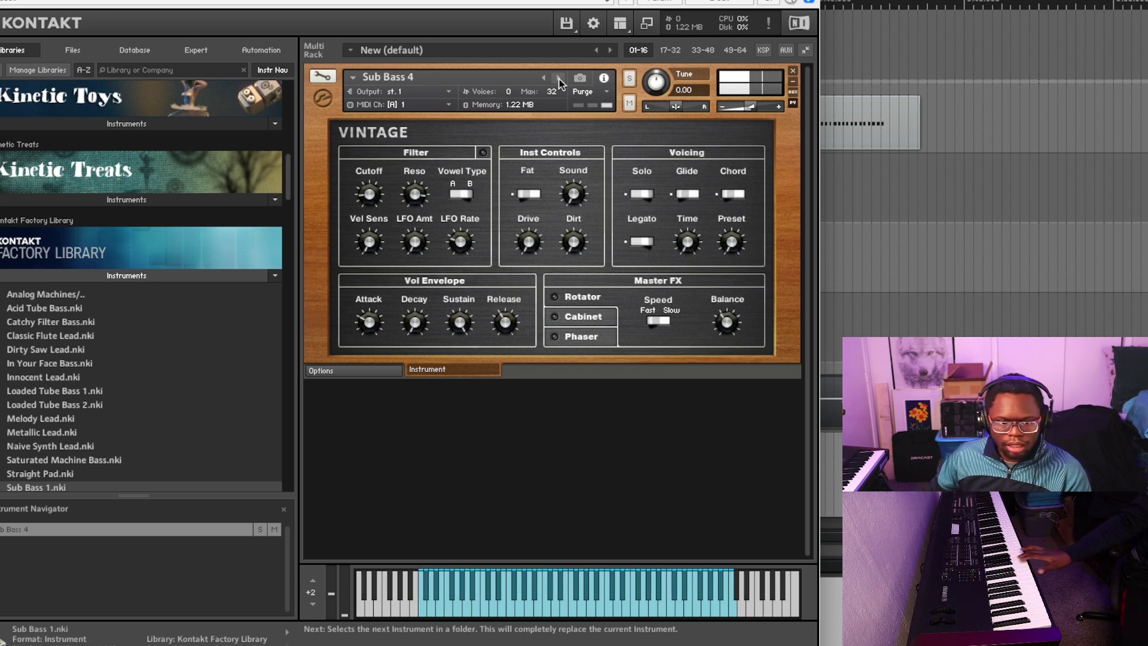
pyautogui.click(557, 78)
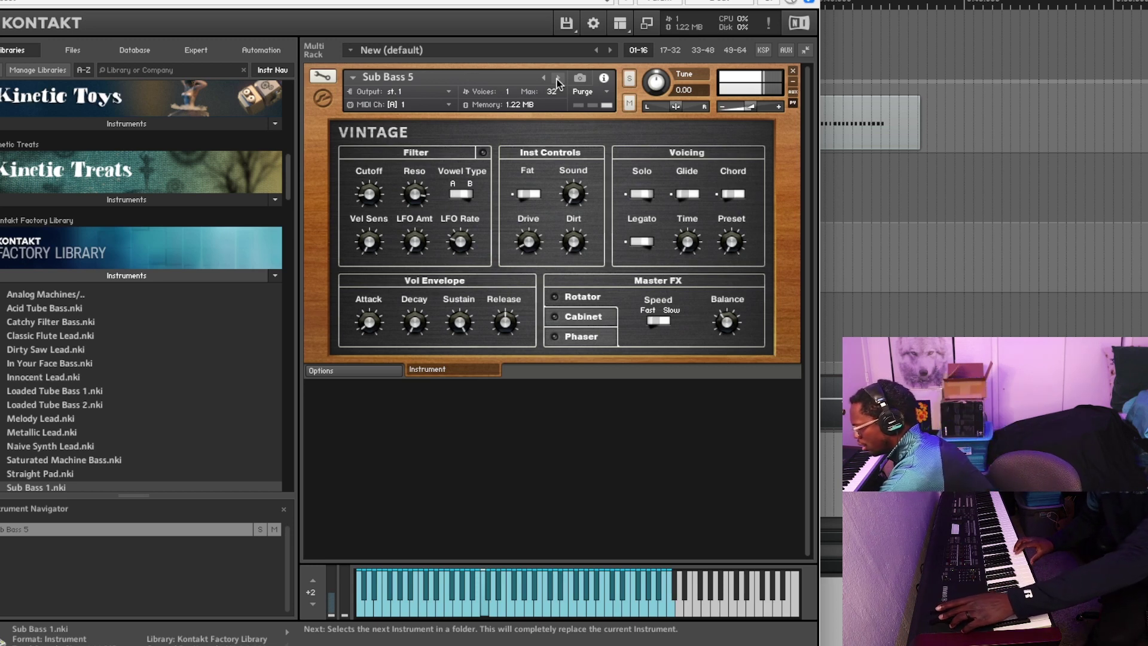
pyautogui.click(557, 80)
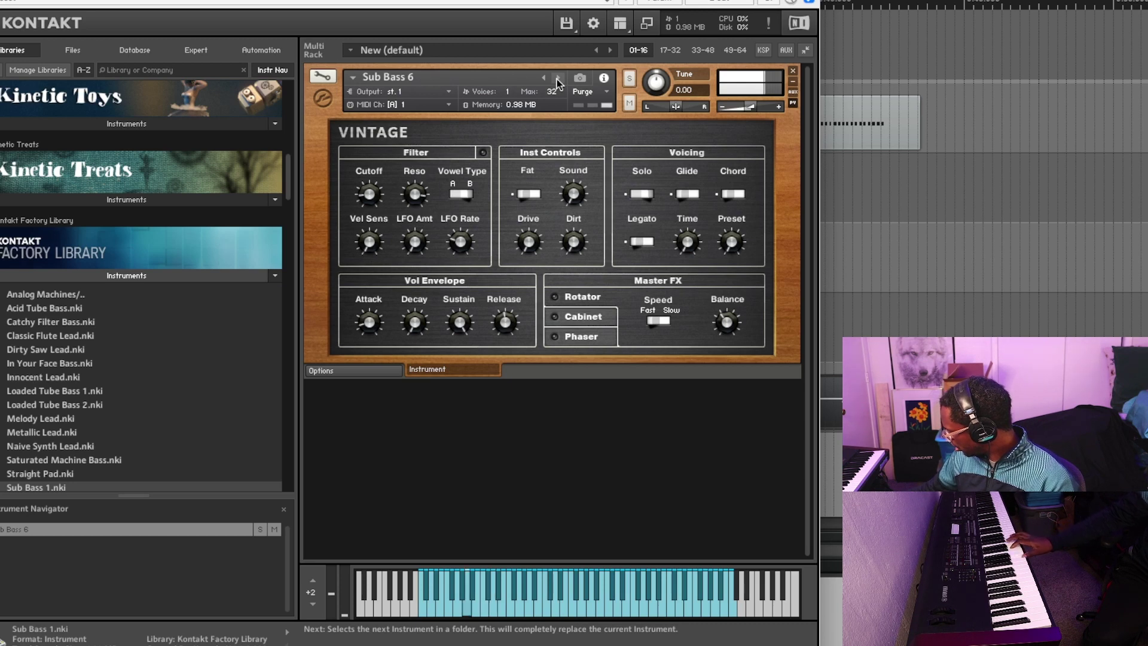
pyautogui.click(557, 79)
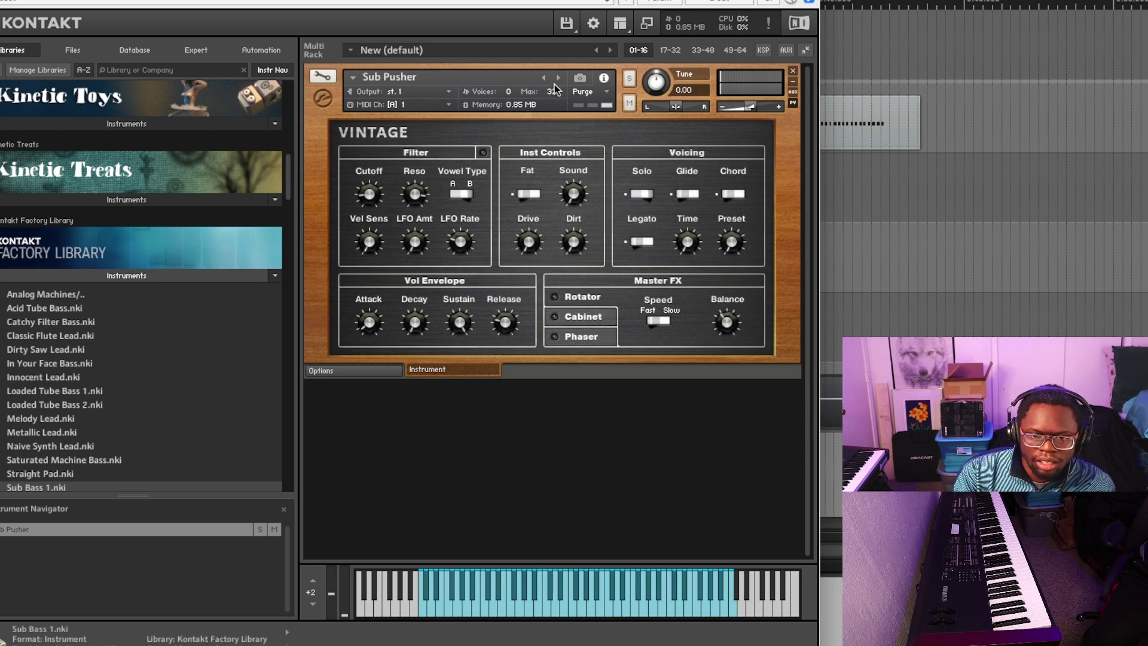
# Step back through the preceding instruments in the folder to reload Sub Bass 1
pyautogui.click(545, 77)
pyautogui.click(544, 77)
pyautogui.click(544, 78)
pyautogui.click(545, 78)
pyautogui.click(545, 77)
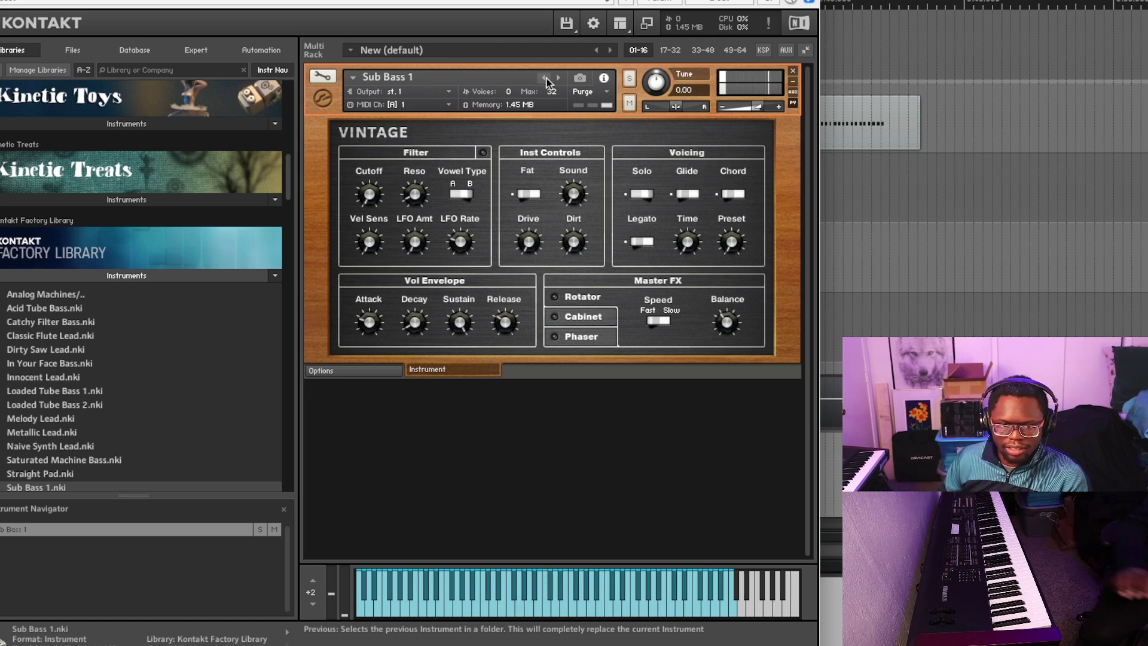
# Advance through the following Sub Bass patches and load Sub Bass 6 as the bass instrument
pyautogui.click(556, 80)
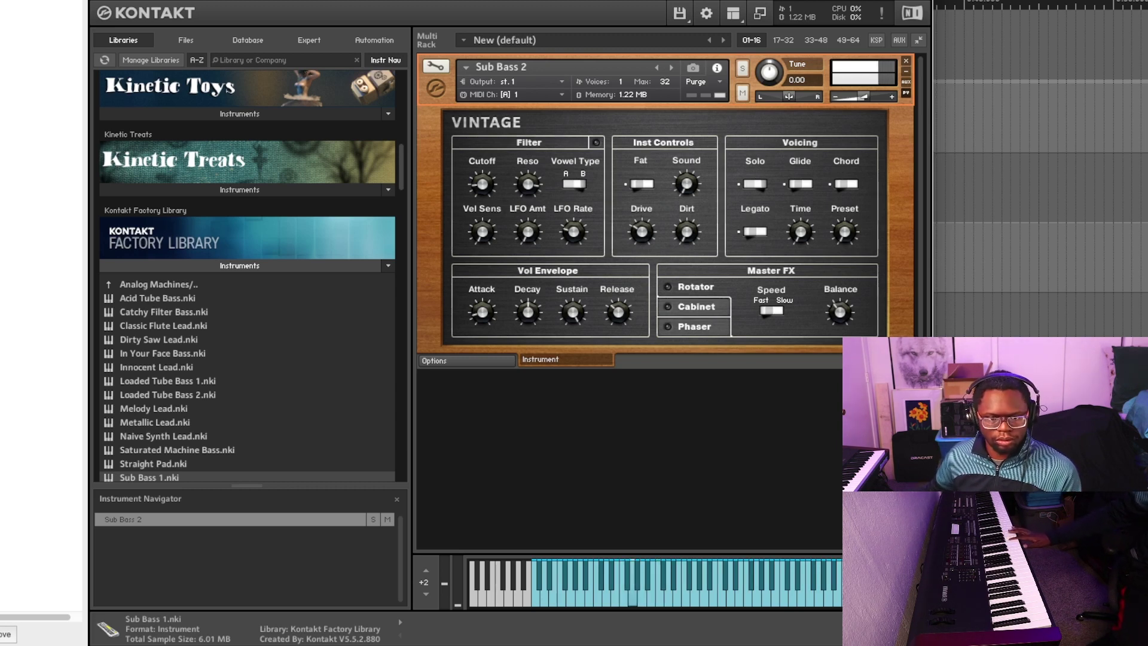
pyautogui.click(671, 68)
pyautogui.click(671, 68)
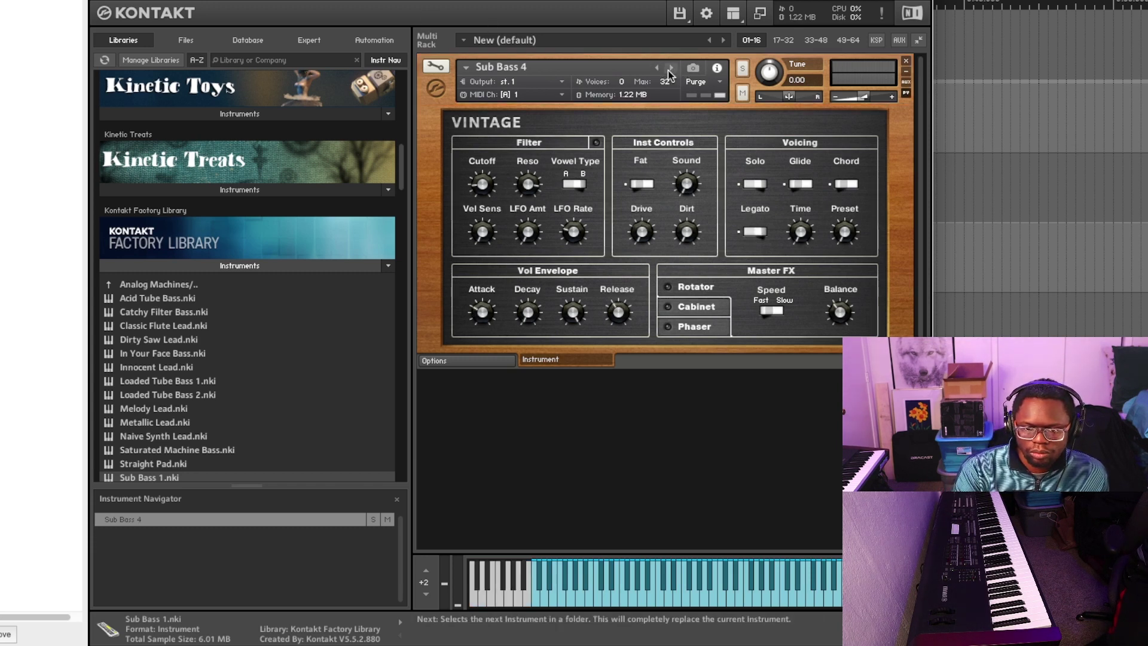
pyautogui.click(671, 68)
pyautogui.click(671, 68)
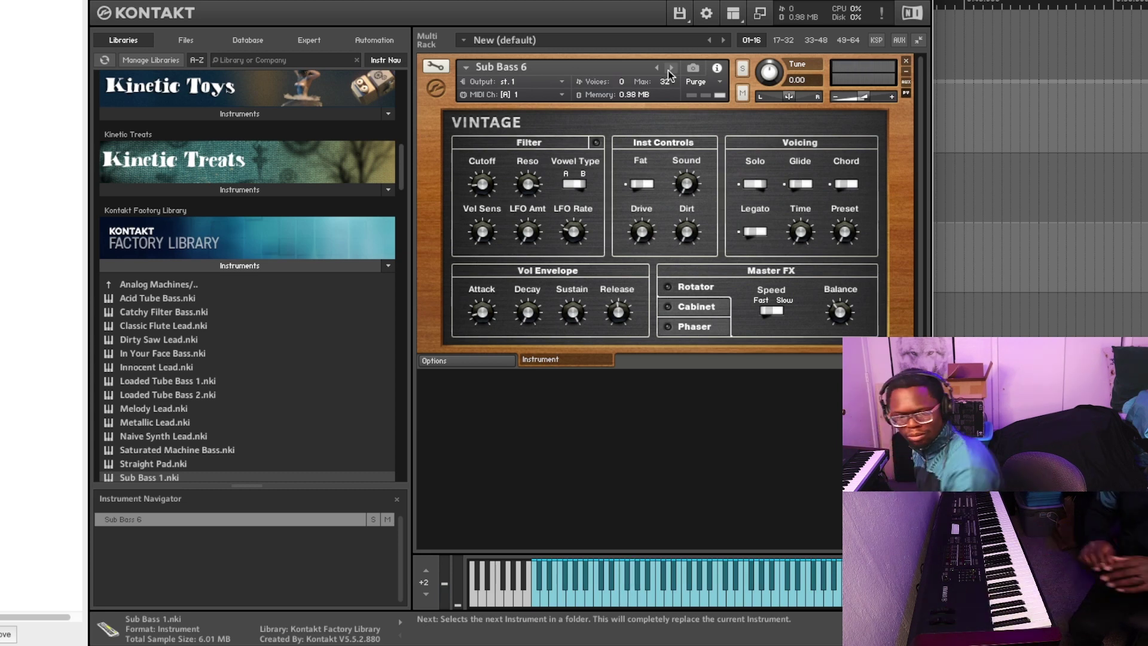
# Adjust the downward pitch-bend range in Sub Bass 6's options and return to its main instrument page
pyautogui.click(487, 361)
pyautogui.moveTo(810, 182)
pyautogui.moveTo(810, 183); pyautogui.dragTo(805, 204)
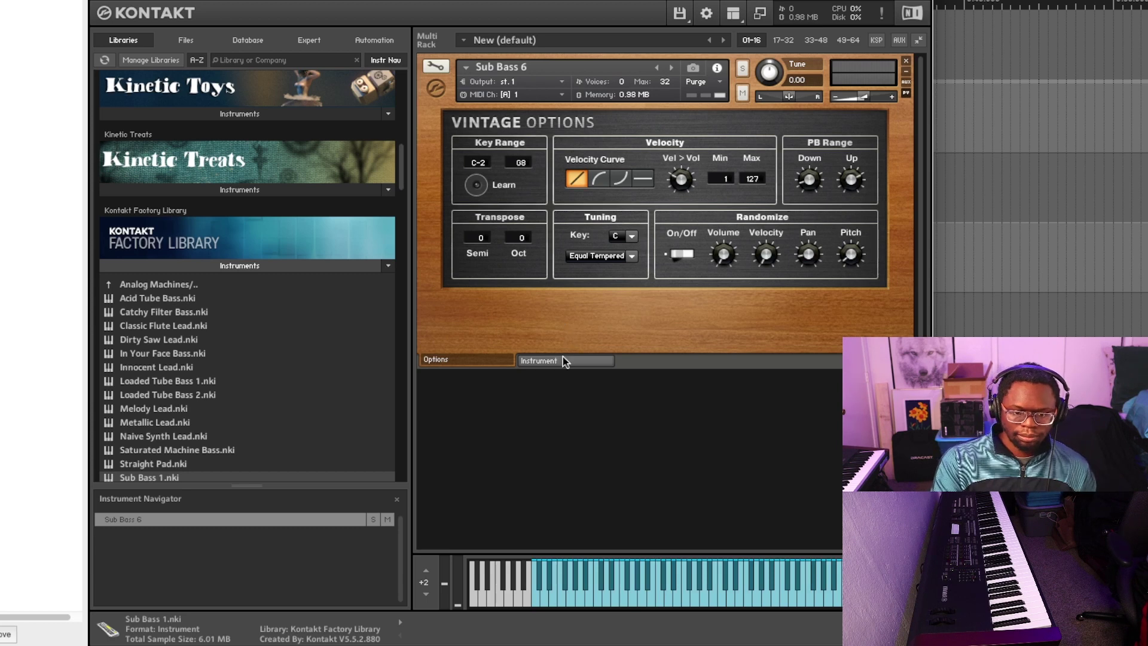
pyautogui.click(540, 361)
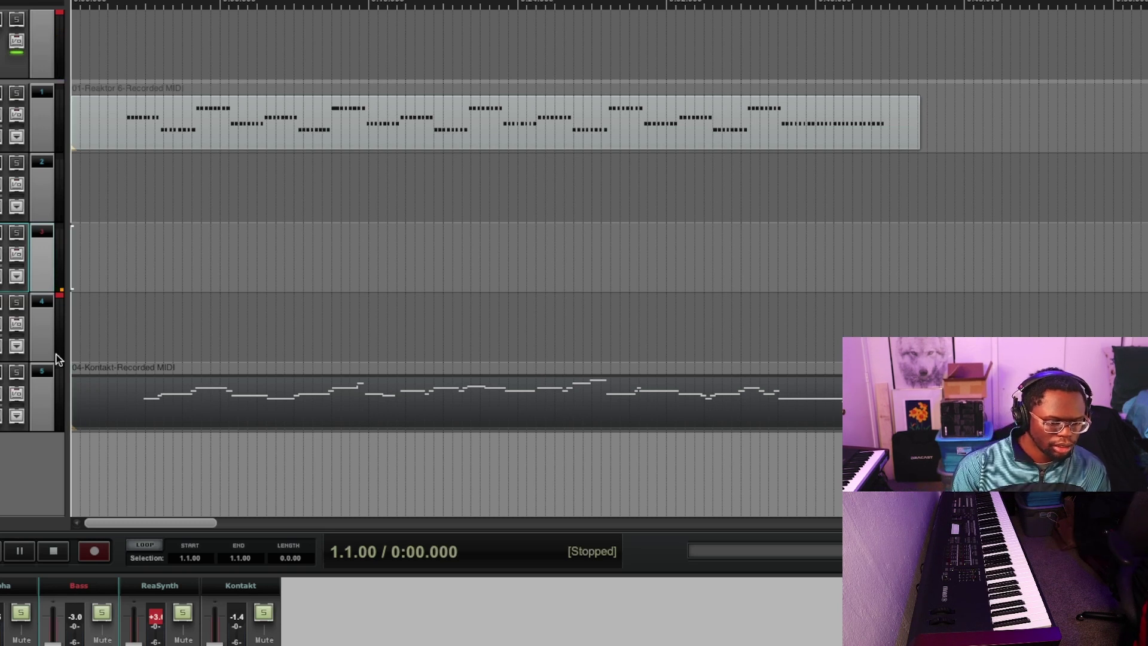
# Rename the fifth track, holding the Kontakt recording, to Trumpet and switch its mute on and off again
pyautogui.click(42, 398)
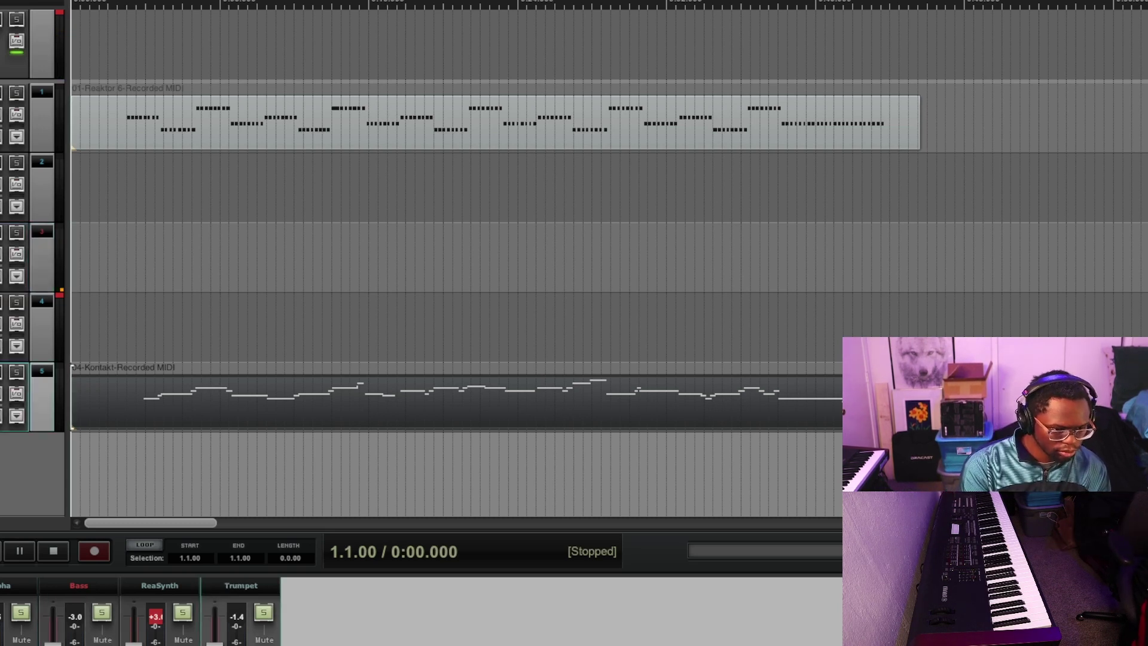
pyautogui.click(2, 372)
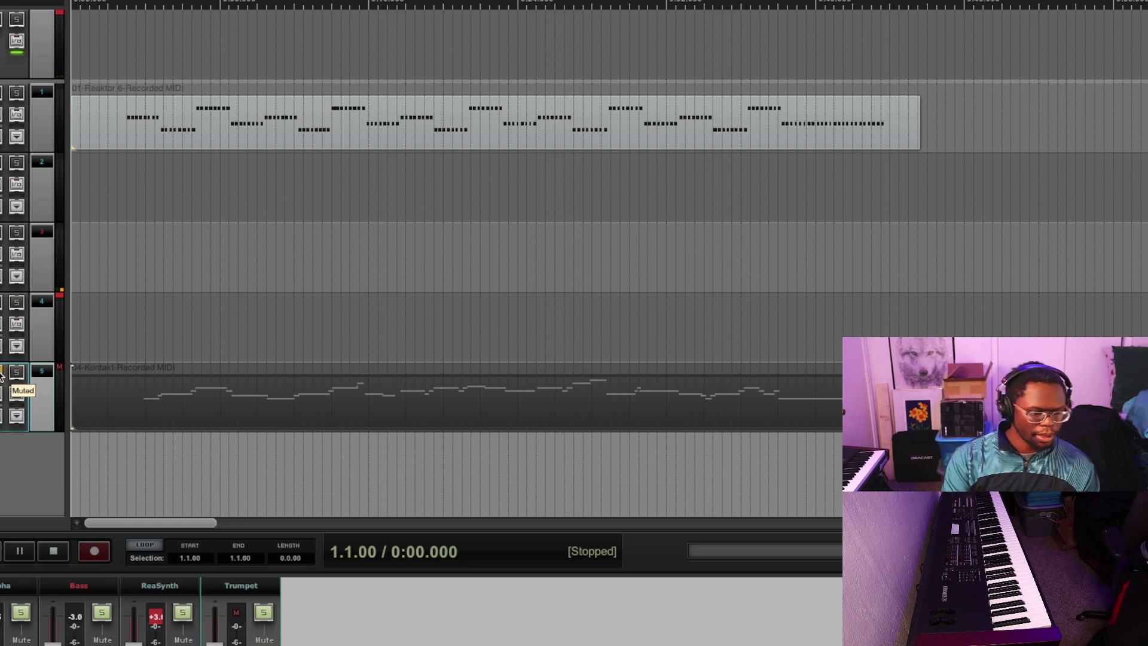
pyautogui.click(2, 374)
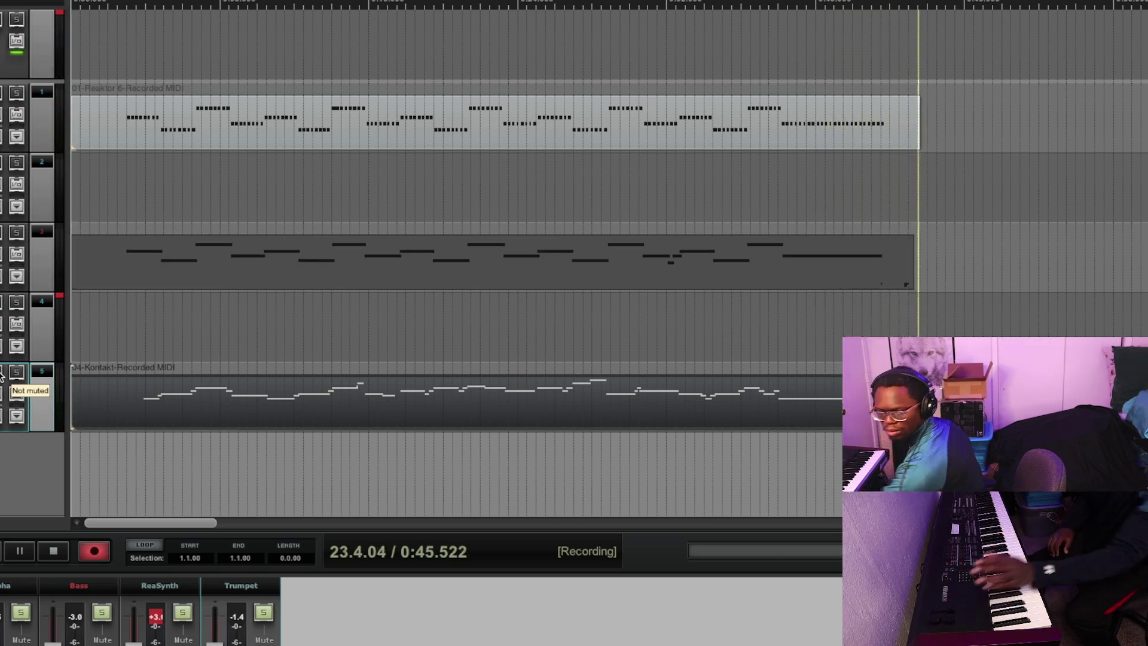
# Record the bass line on the Bass track from the start of the project and save the recorded MIDI take
pyautogui.press('space')
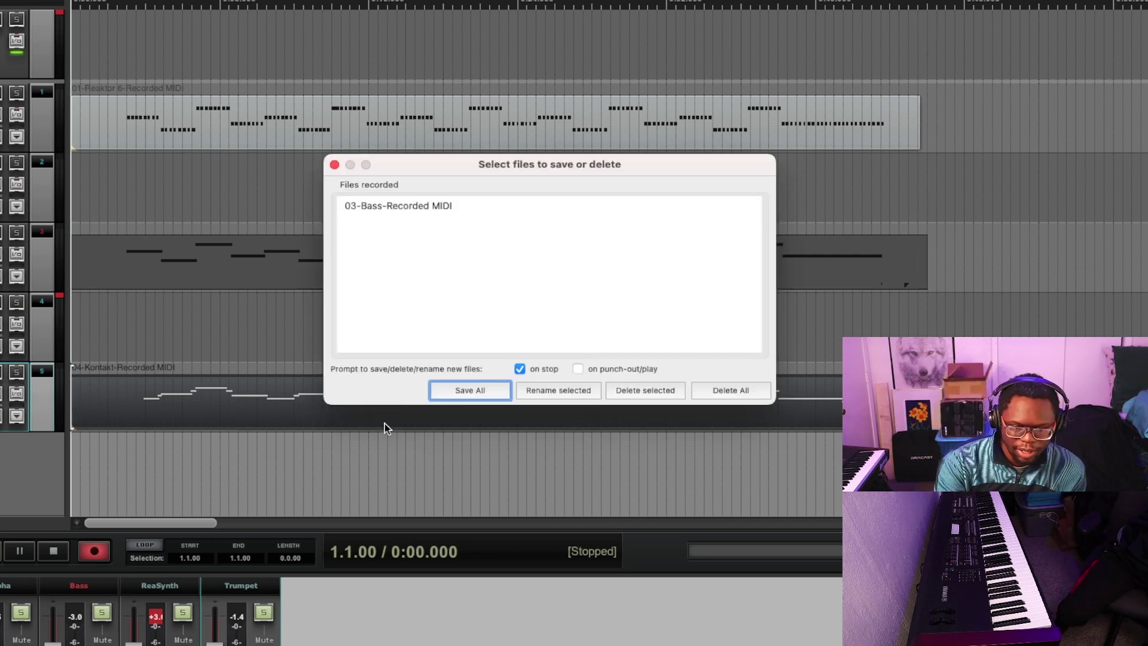
pyautogui.click(490, 391)
# Solo the Bass track and play back the end of its recorded part
pyautogui.click(874, 219)
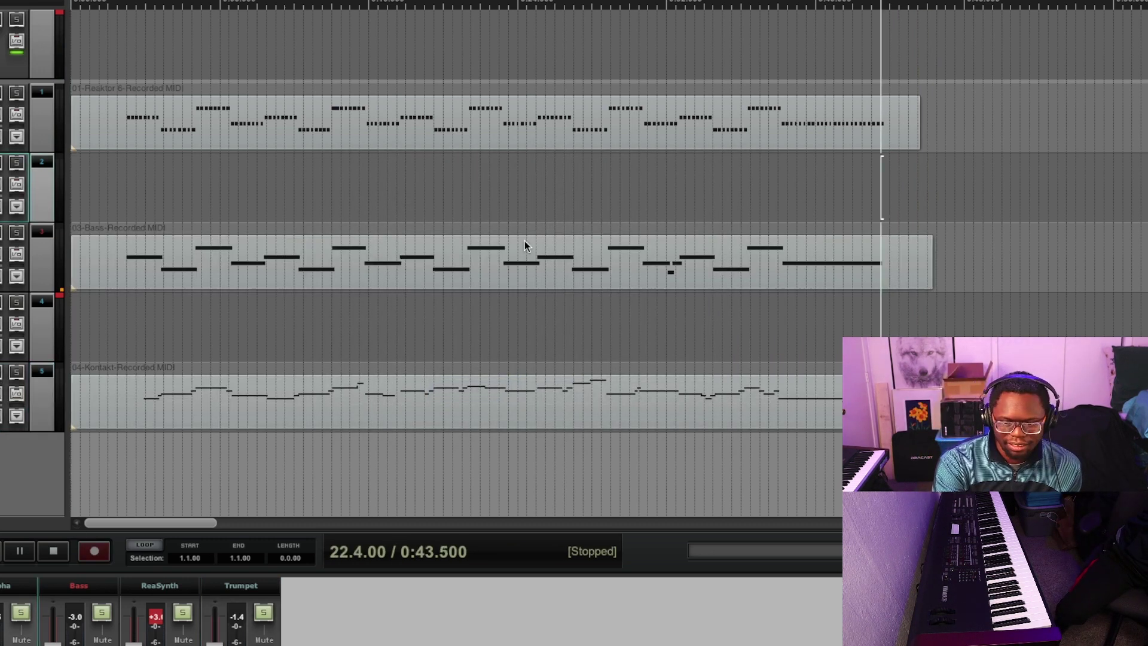
pyautogui.click(17, 234)
pyautogui.press('space')
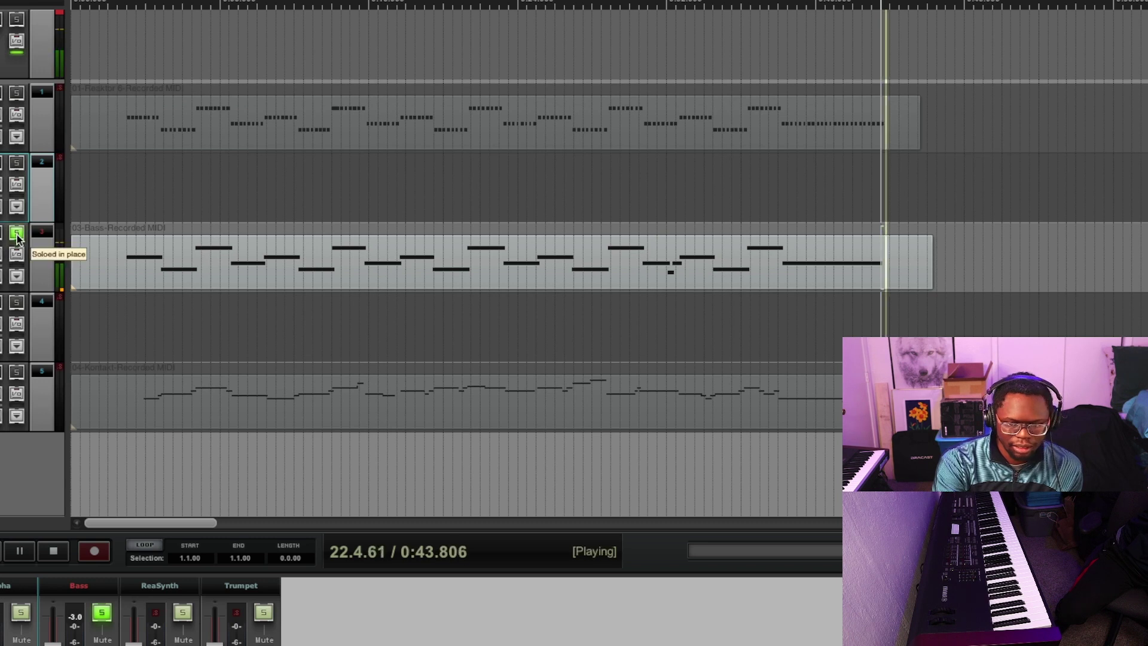
pyautogui.click(843, 202)
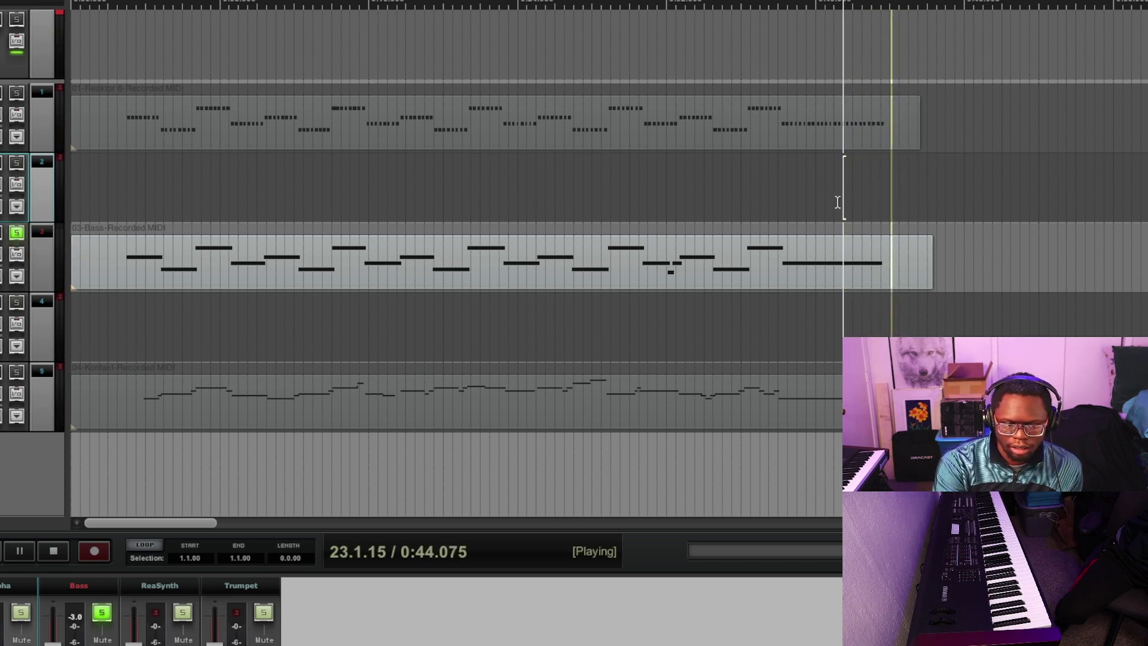
pyautogui.press('space')
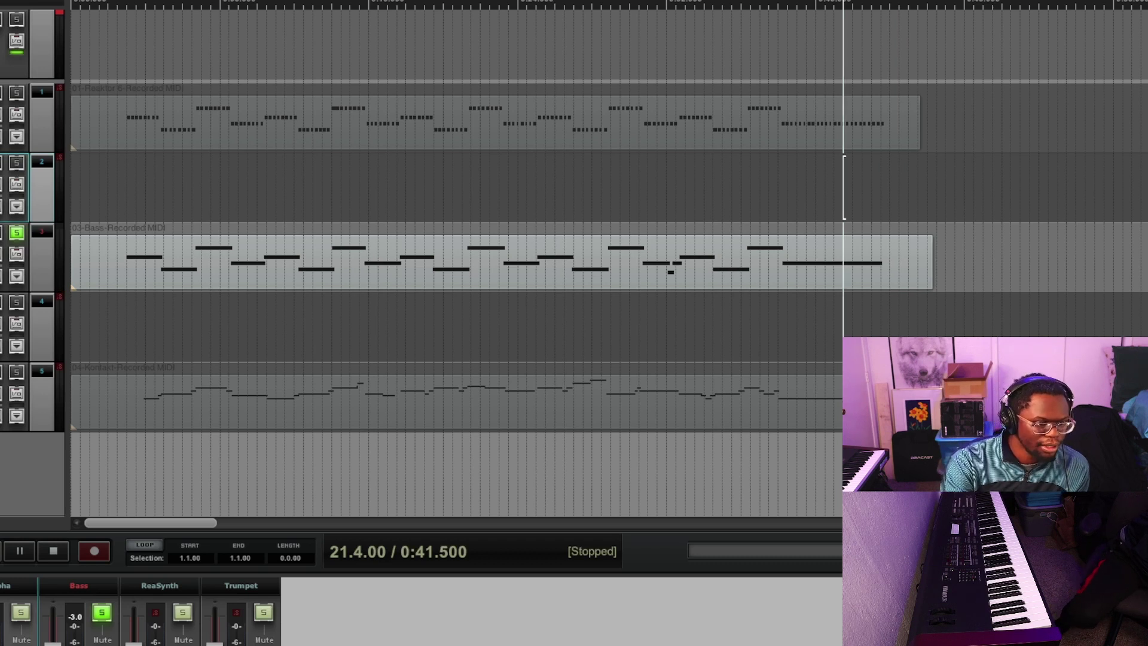
# Disarm the Bass track and play the piece from the start, removing the Bass solo to hear all tracks together
pyautogui.click(38, 264)
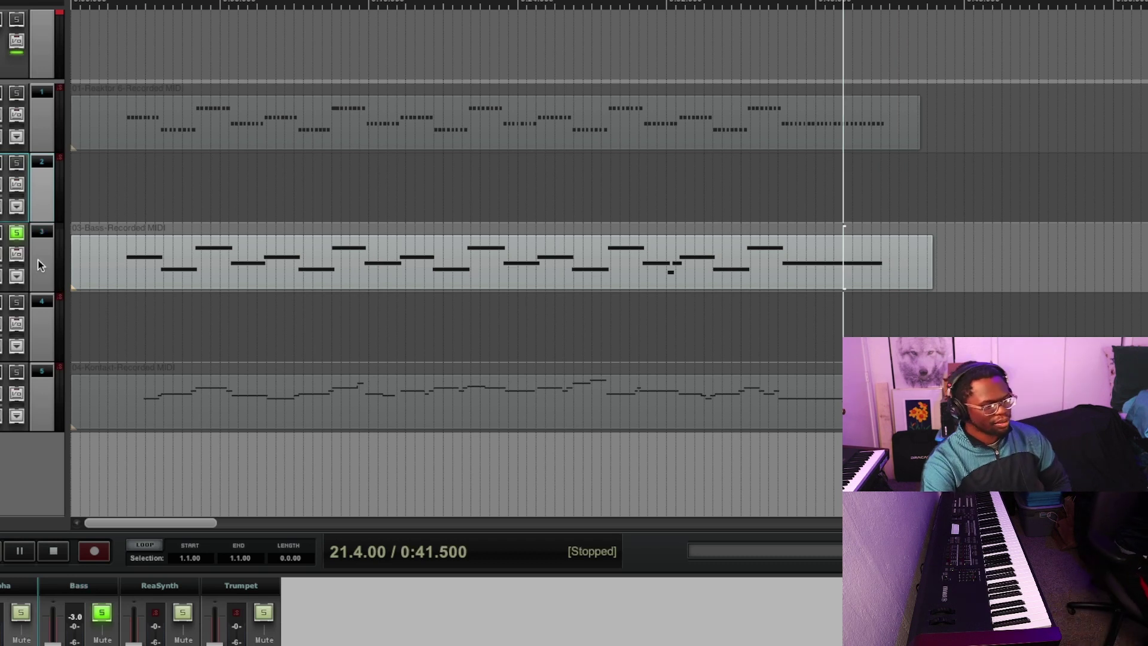
pyautogui.click(90, 202)
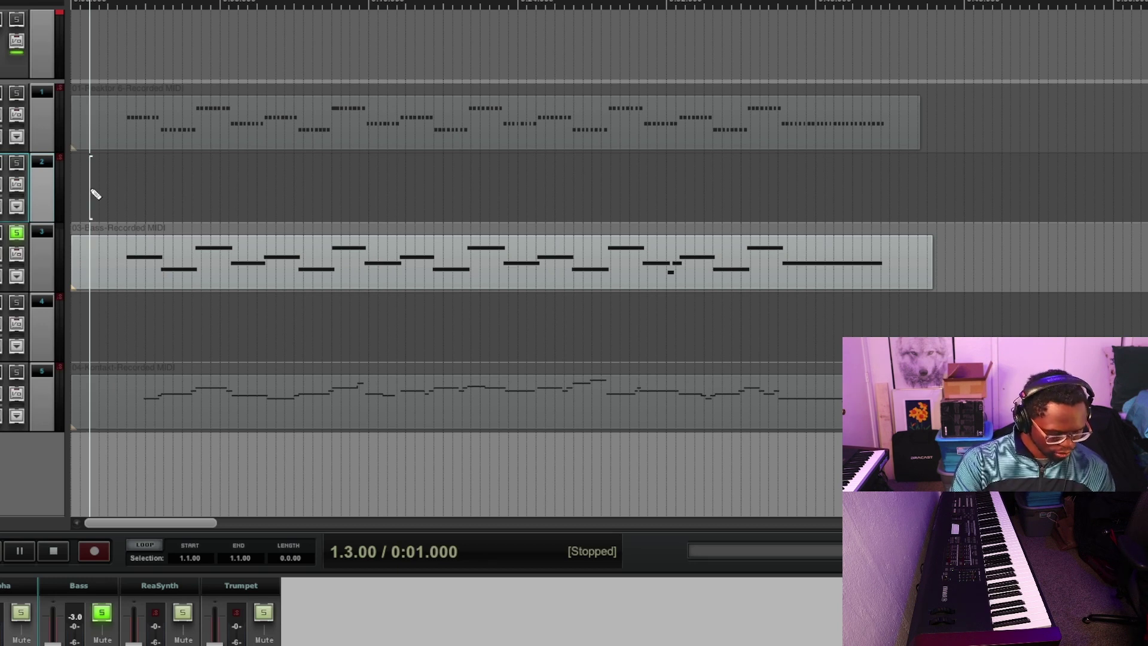
pyautogui.click(6, 549)
pyautogui.press('space')
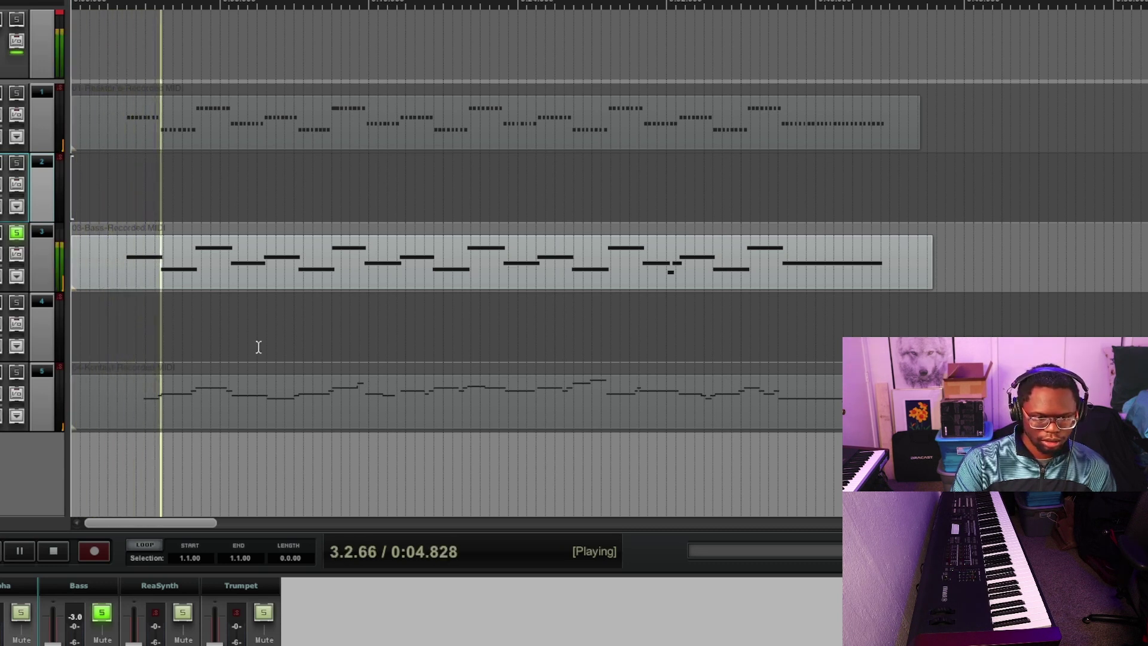
pyautogui.click(17, 232)
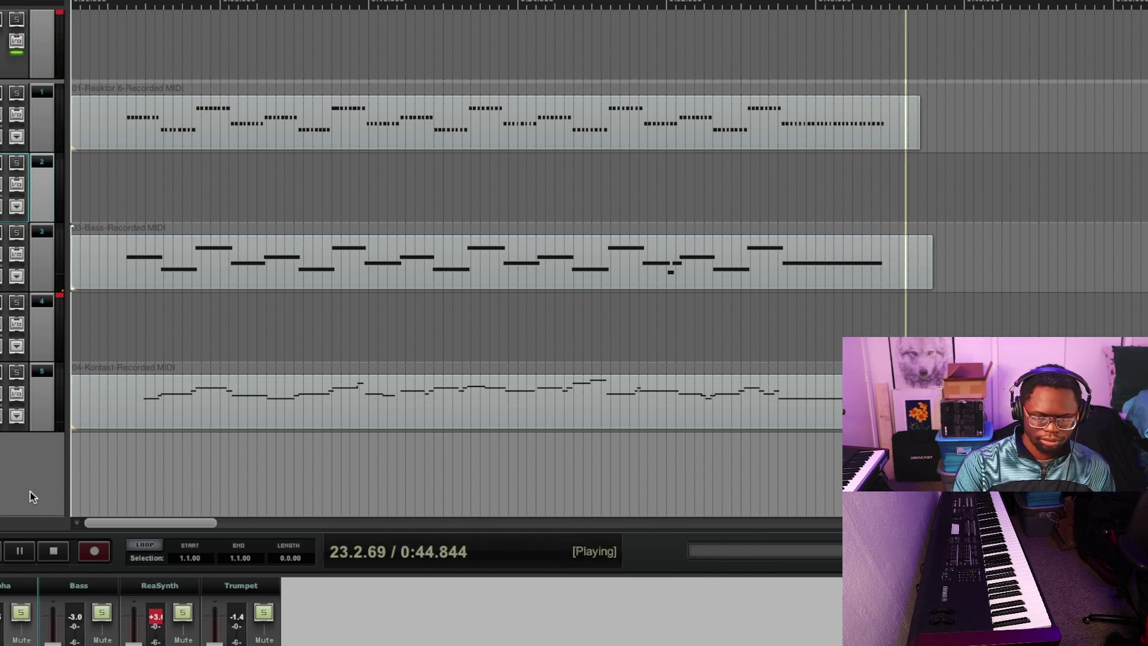
pyautogui.press('space')
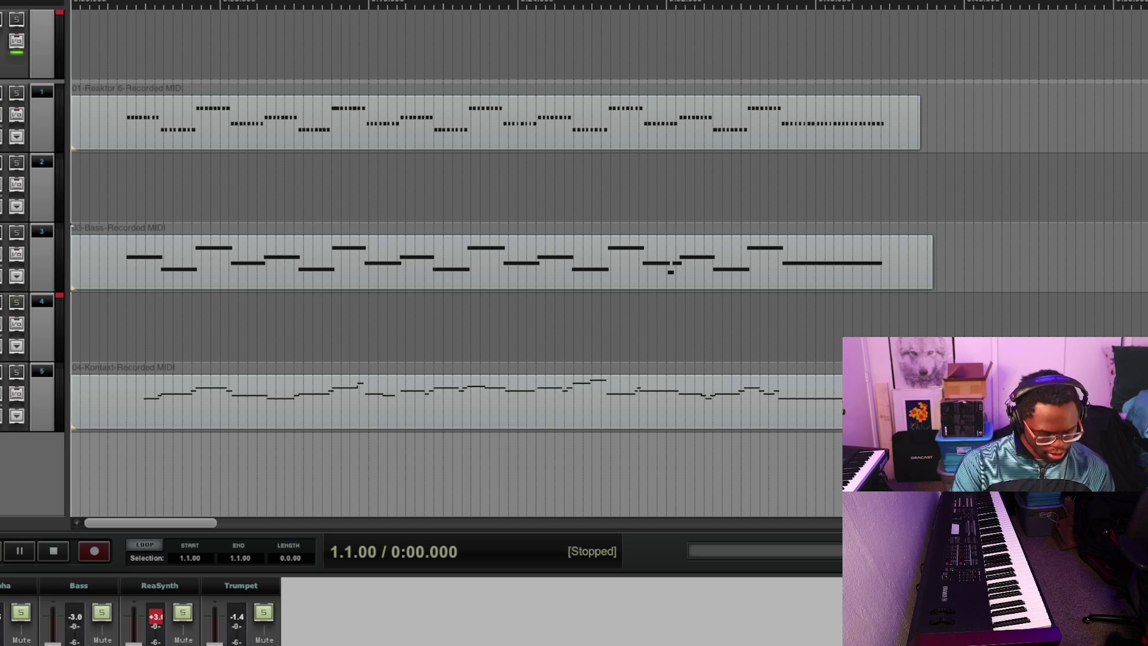
# Look through the virtual instruments available for a new track and close the list without adding one
pyautogui.hotkey('ctrl', 'shift', 'i')
pyautogui.scroll(-6, 275, 438)
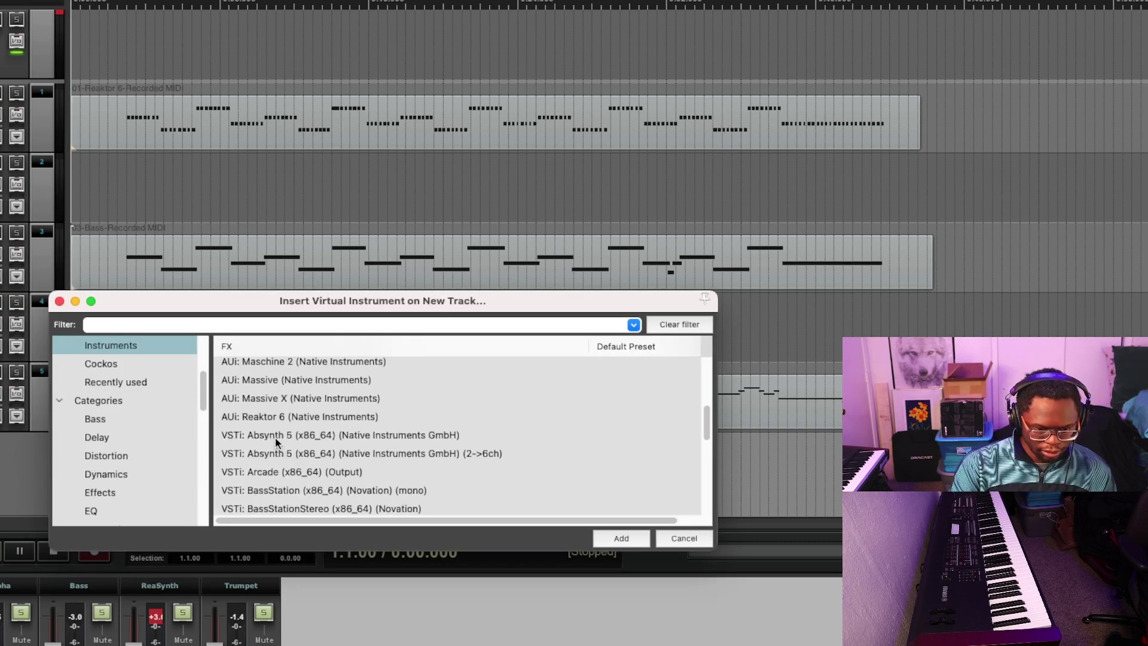
pyautogui.scroll(-5, 277, 445)
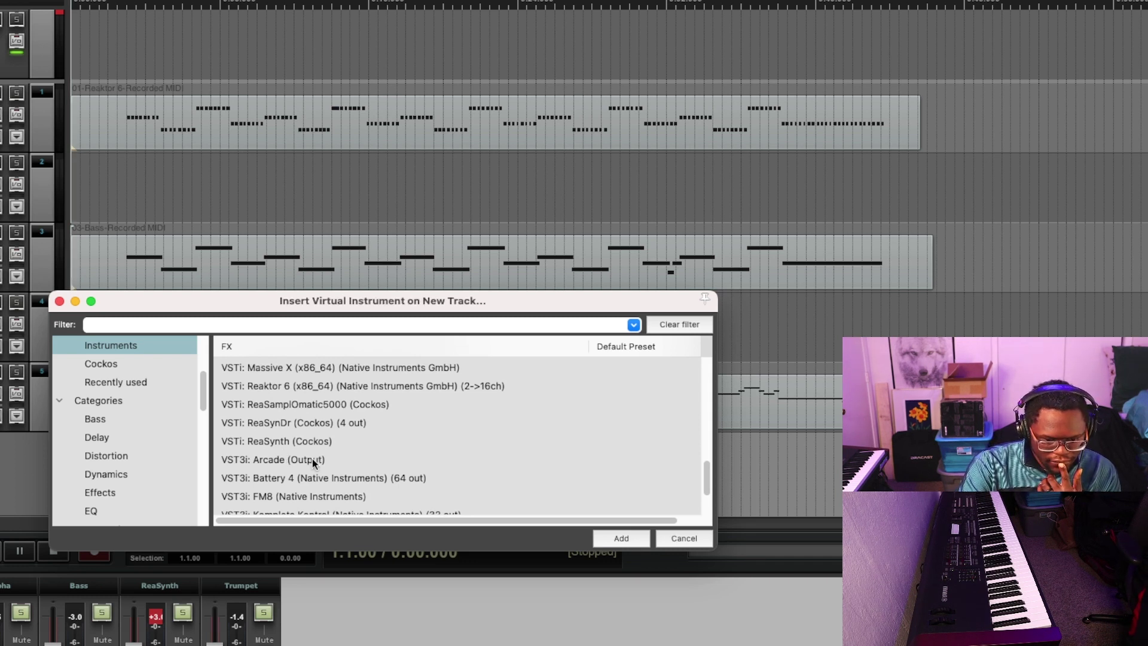
pyautogui.scroll(4, 312, 458)
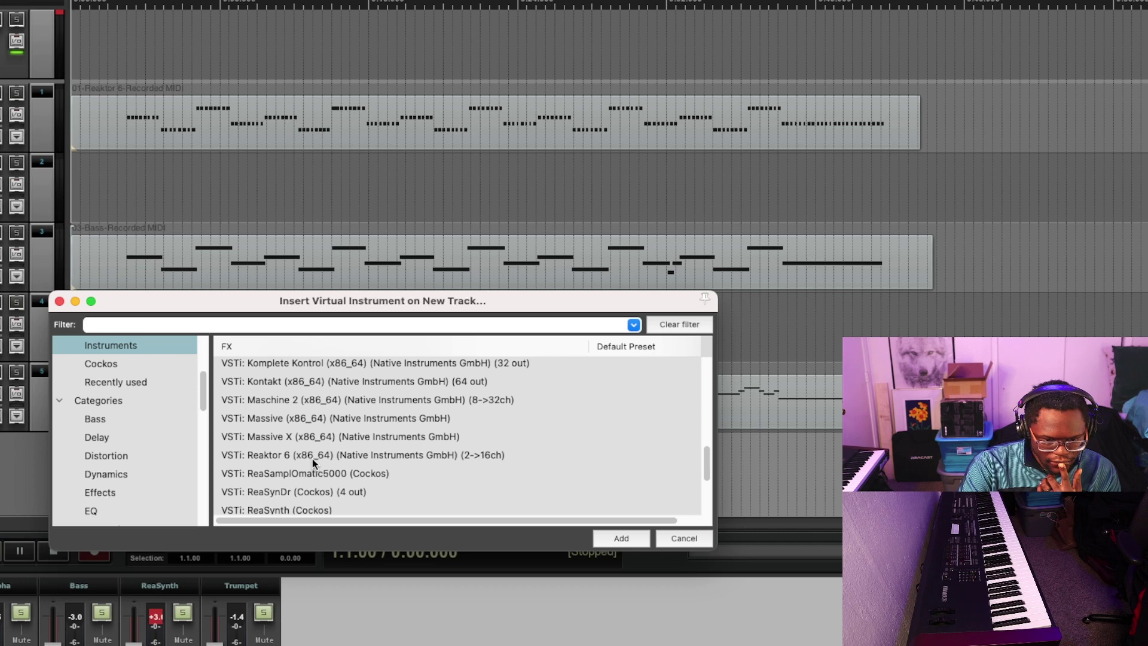
pyautogui.scroll(1, 312, 458)
pyautogui.scroll(7, 292, 426)
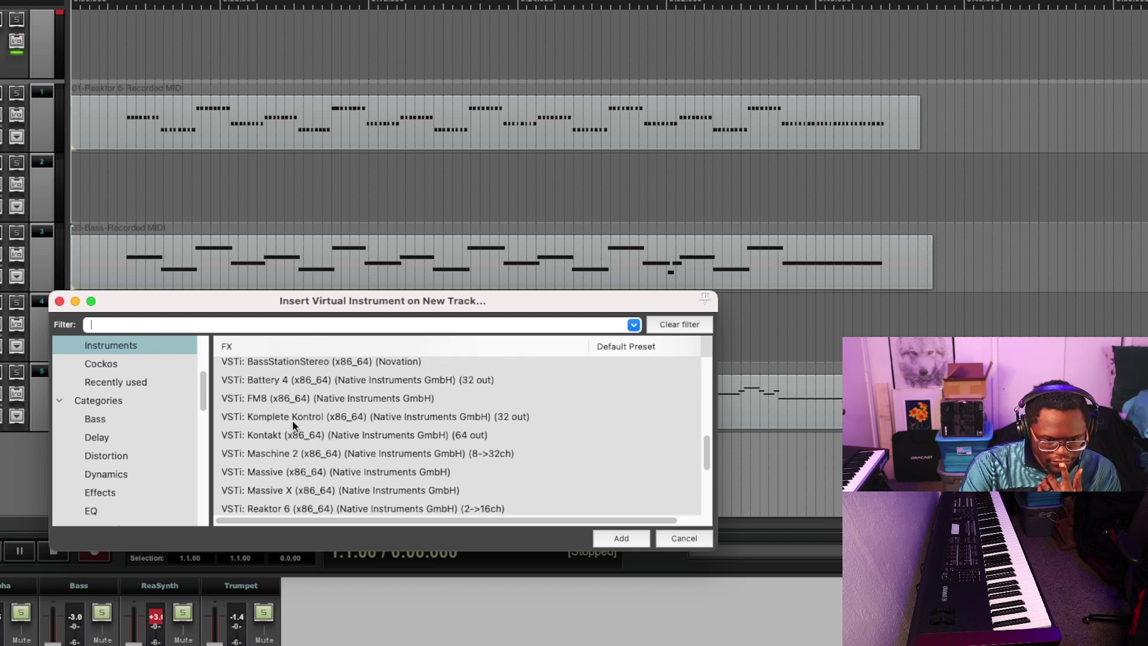
pyautogui.scroll(8, 296, 428)
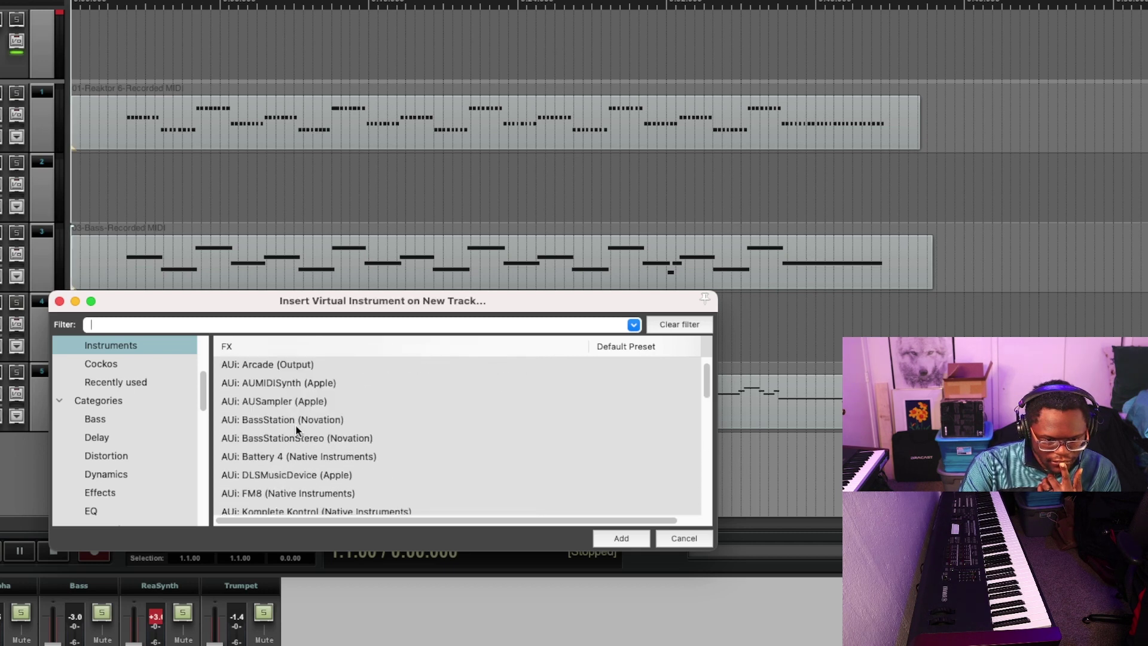
pyautogui.scroll(-3, 296, 428)
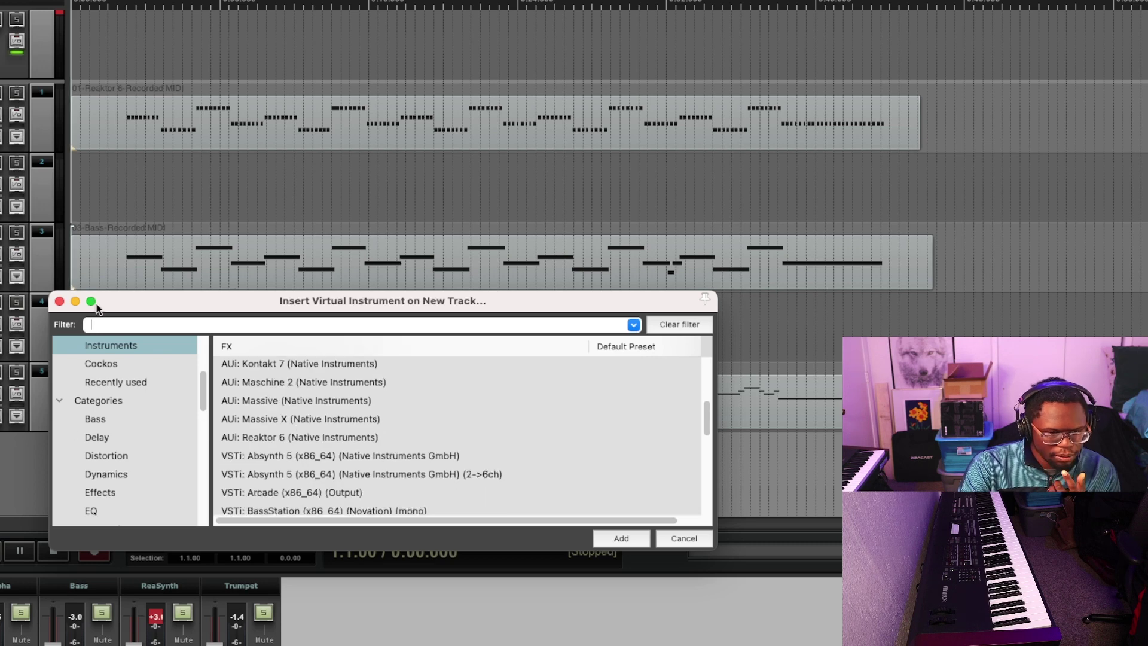
pyautogui.click(59, 301)
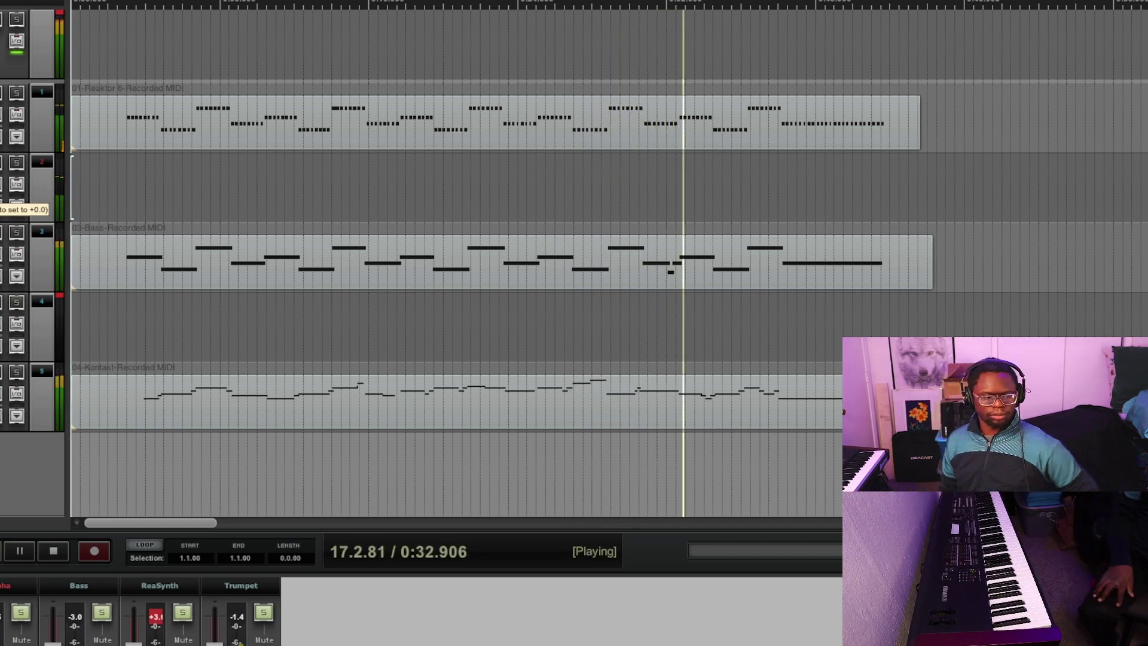
# Stop playback and insert the AUi version of Kontakt (Native Instruments) as a virtual instrument on a new track
pyautogui.press('space')
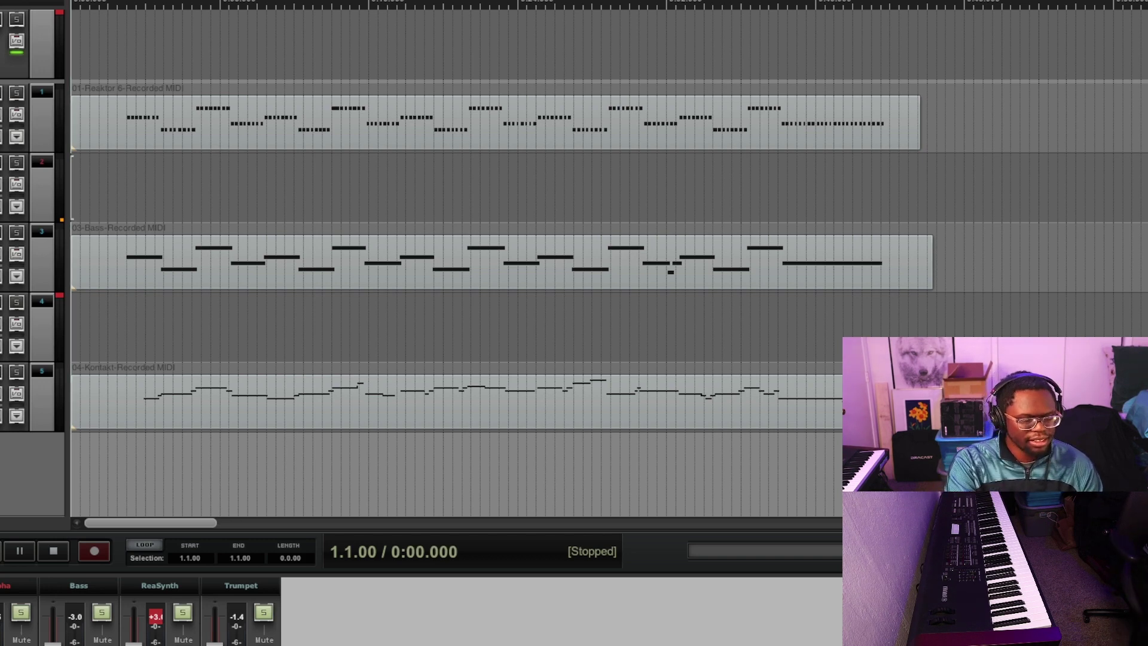
pyautogui.press('super+shift+t')
pyautogui.scroll(-5, 302, 433)
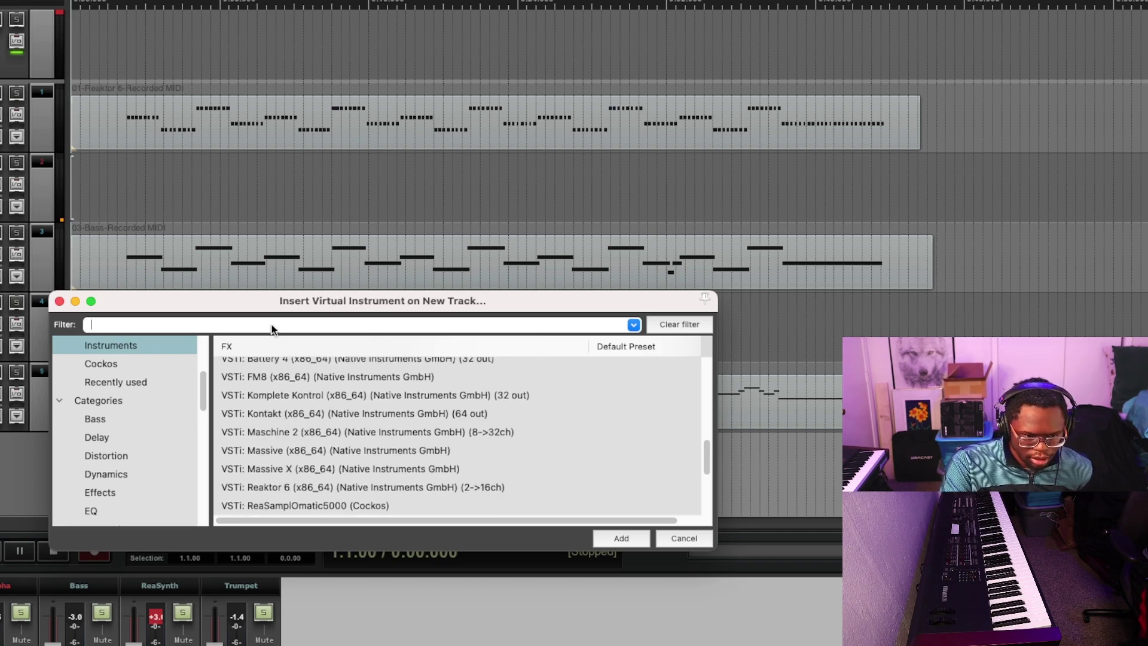
pyautogui.scroll(-1, 314, 446)
pyautogui.scroll(10, 314, 449)
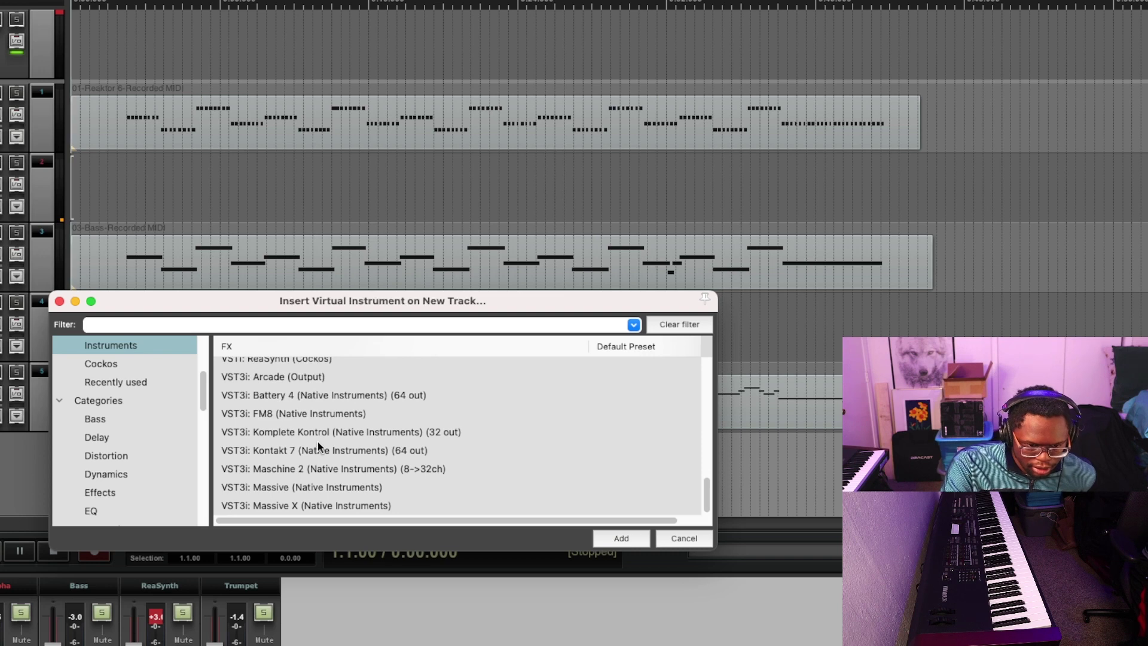
pyautogui.scroll(-3, 309, 453)
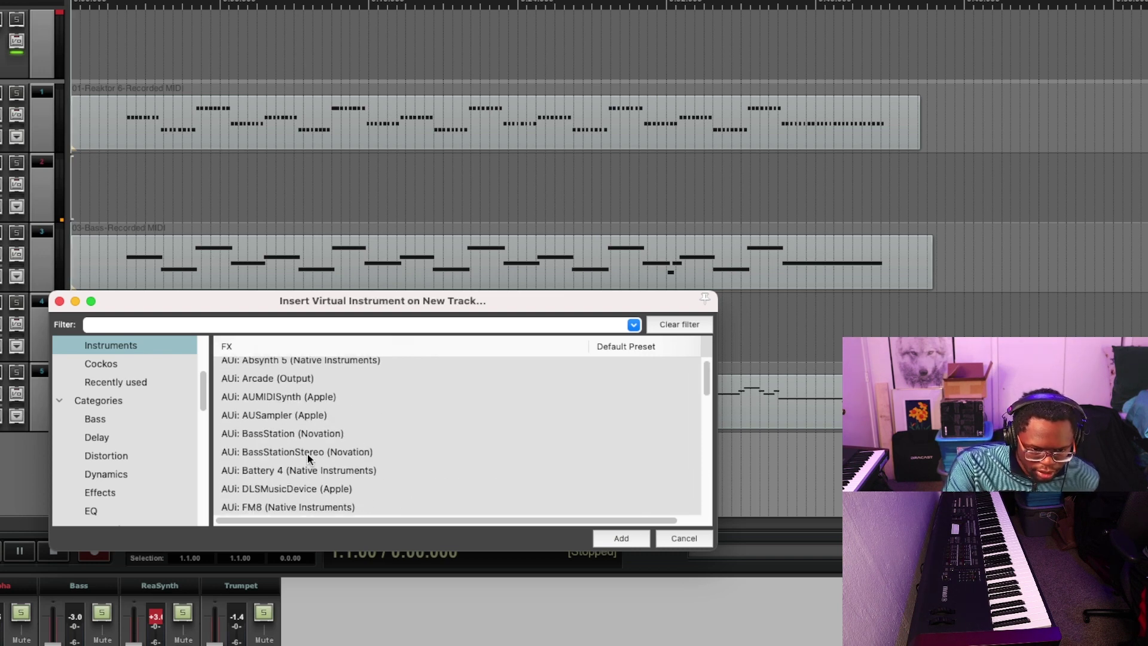
pyautogui.click(306, 501)
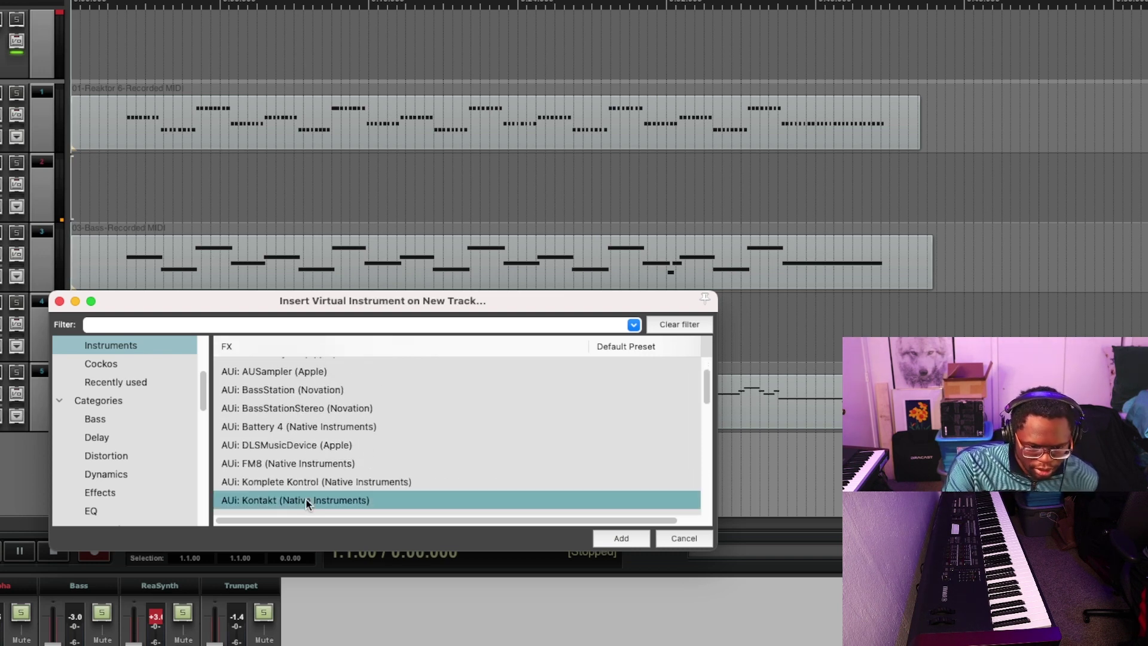
pyautogui.doubleClick(307, 501)
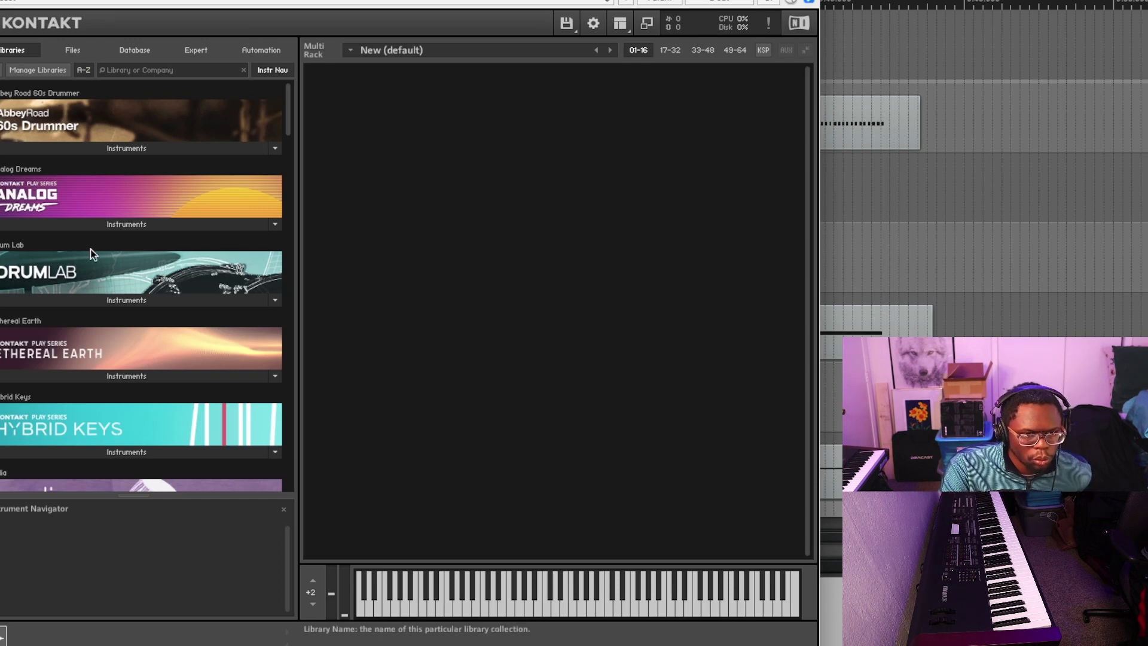
# Try Brass Quartet Essential from Symphony Essentials Brass Solo with the Staccato p articulation, then remove it from the rack
pyautogui.scroll(-15, 177, 313)
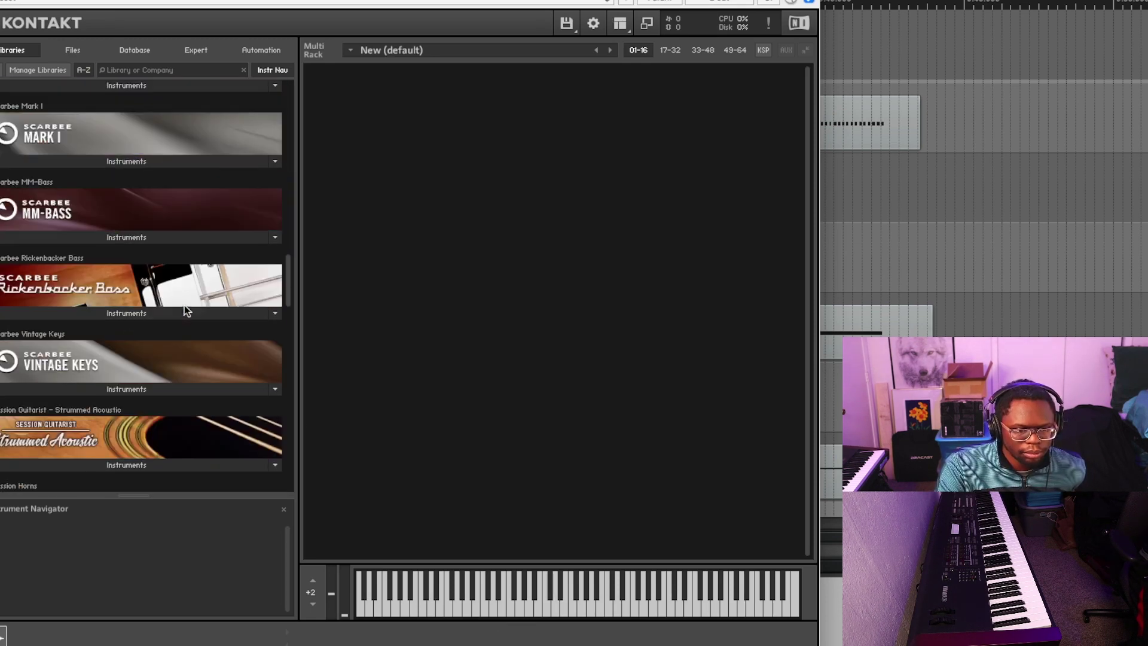
pyautogui.scroll(-5, 181, 305)
pyautogui.scroll(2, 179, 305)
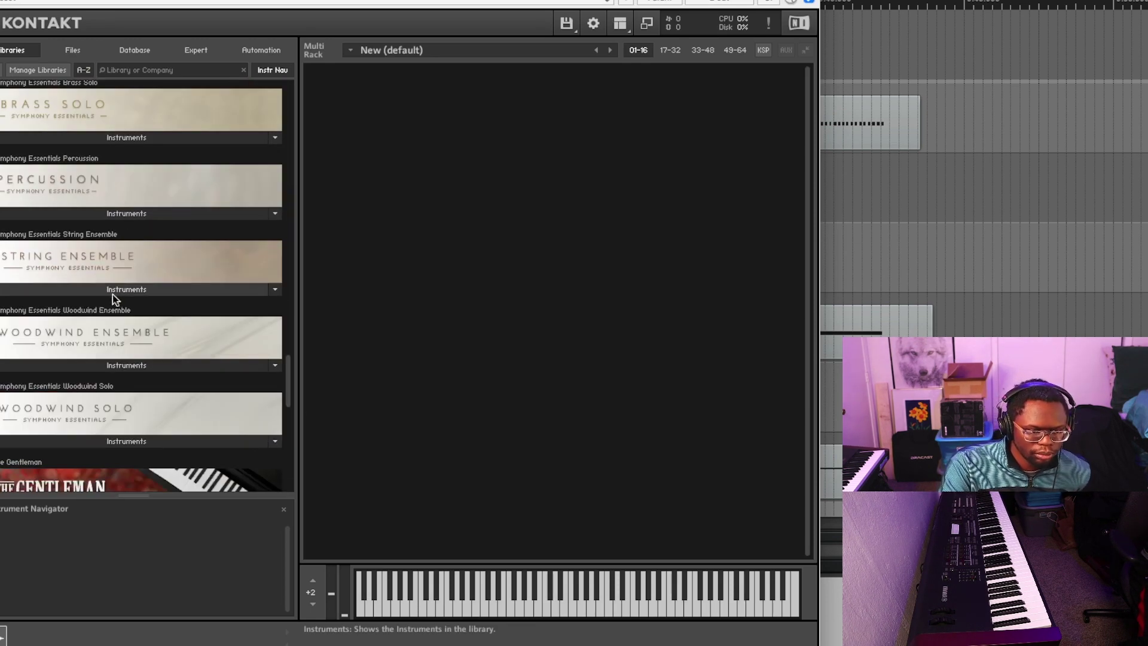
pyautogui.click(112, 139)
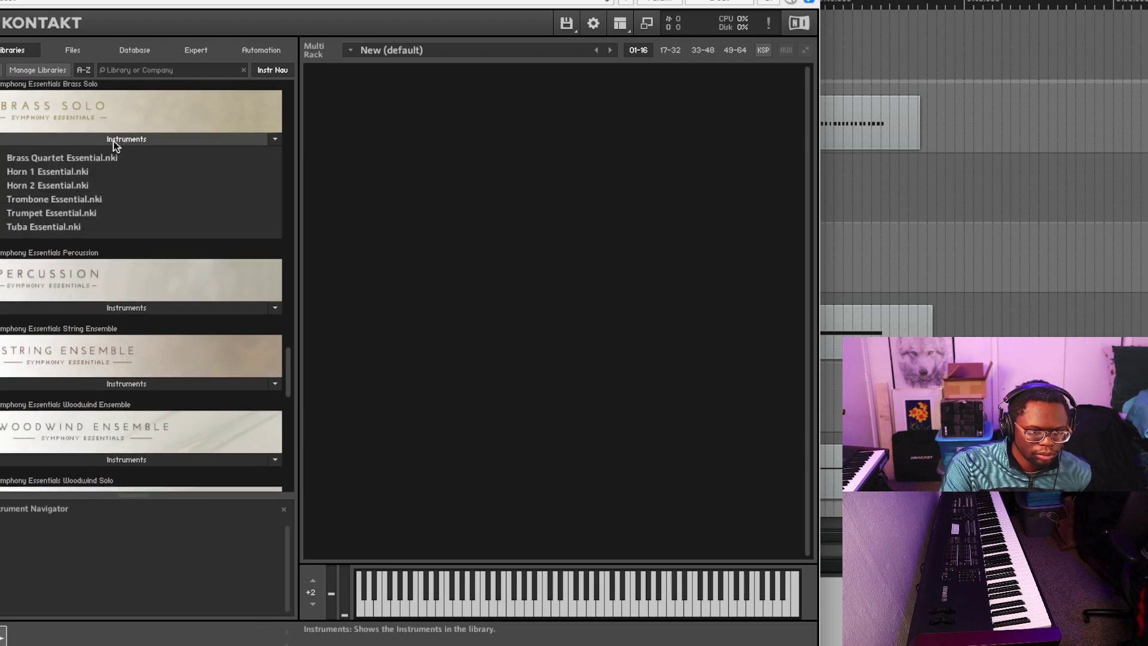
pyautogui.click(76, 156)
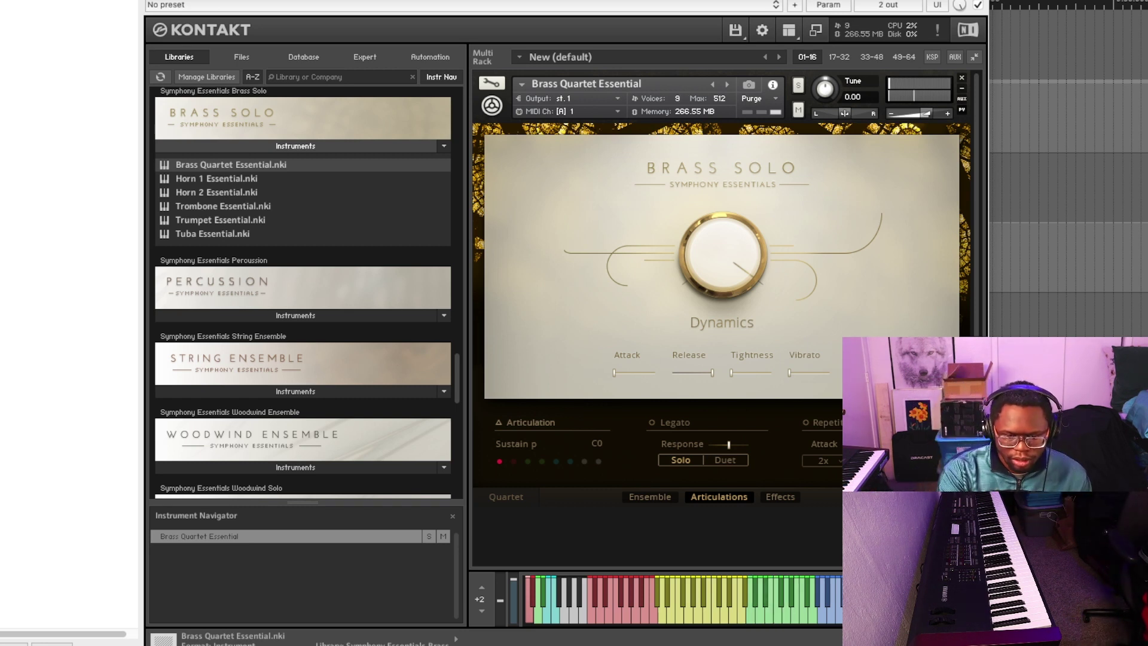
pyautogui.click(536, 621)
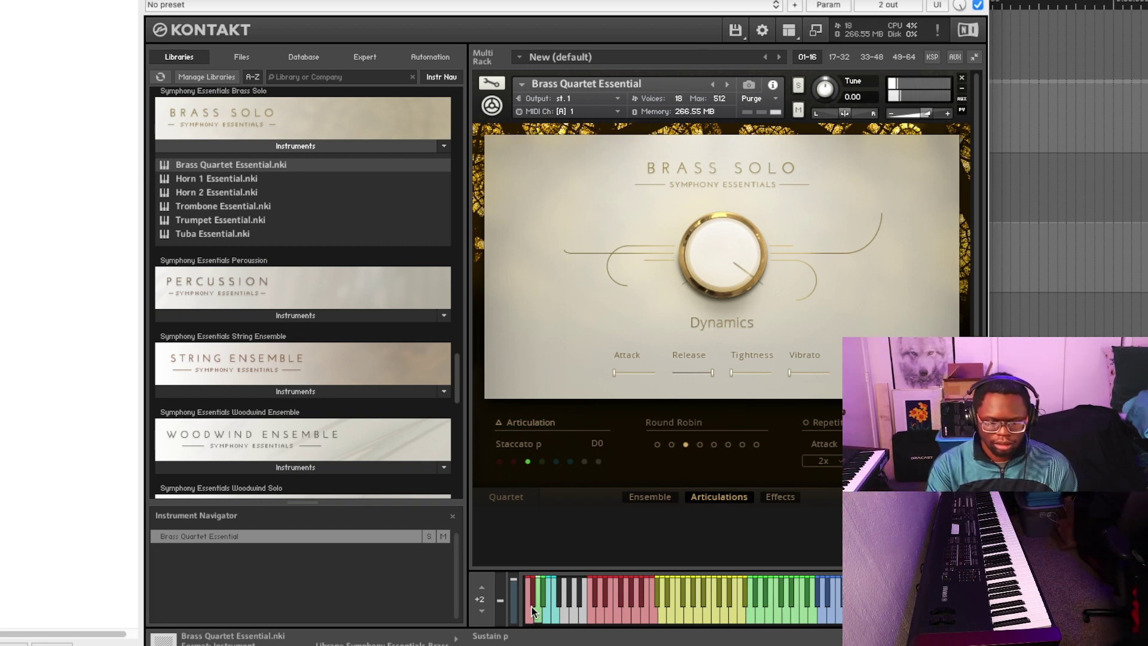
pyautogui.click(963, 82)
pyautogui.click(549, 253)
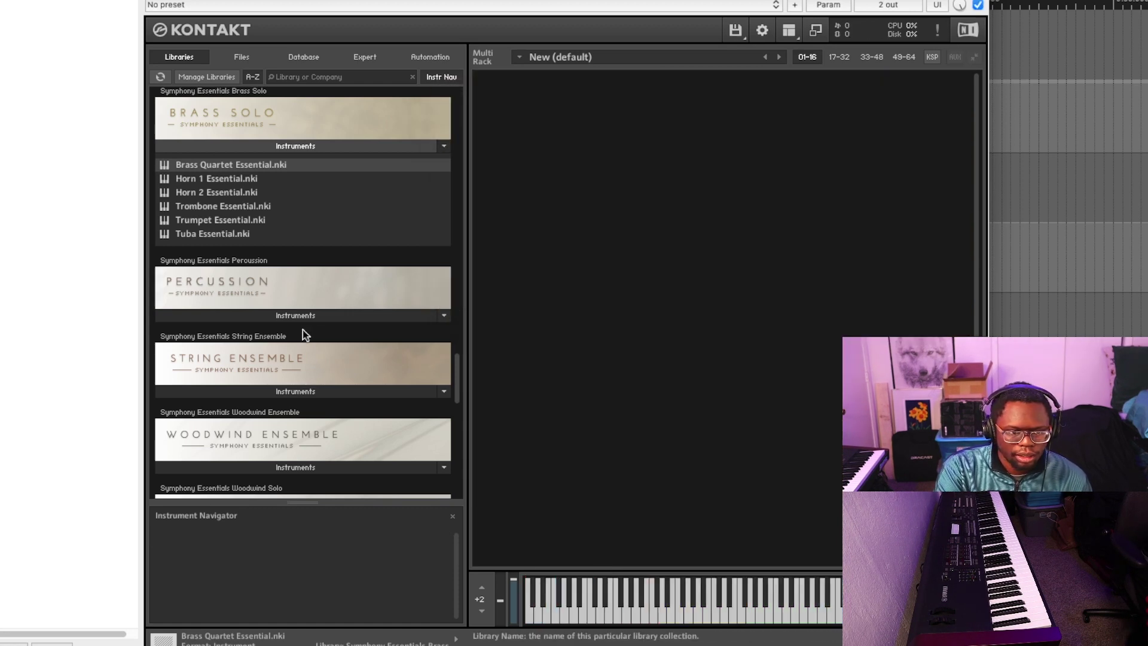
# Try Horns Essential and Brass Ensemble Essential from Symphony Essentials Brass Ensemble, and clear the rack again
pyautogui.click(309, 149)
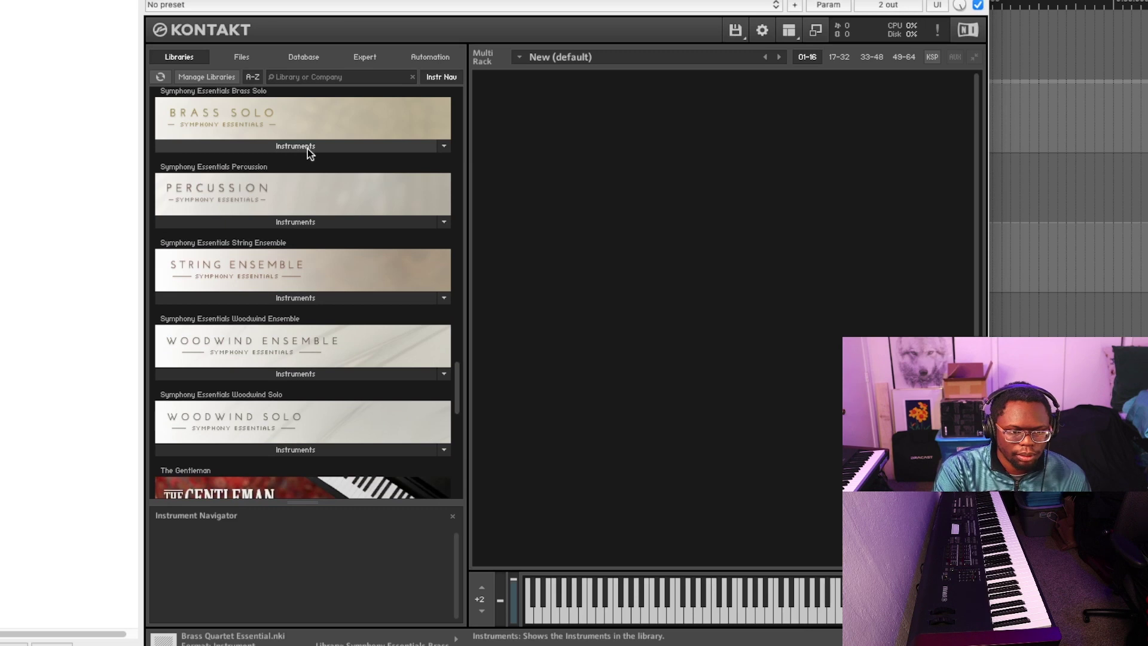
pyautogui.scroll(5, 309, 149)
pyautogui.click(285, 231)
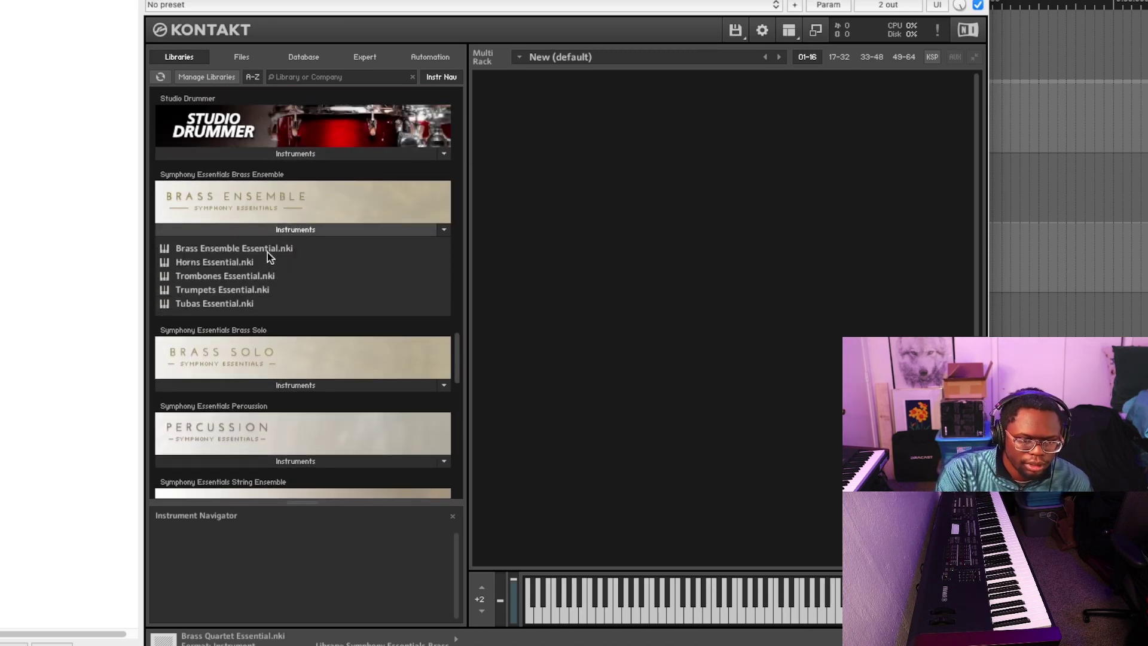
pyautogui.doubleClick(253, 262)
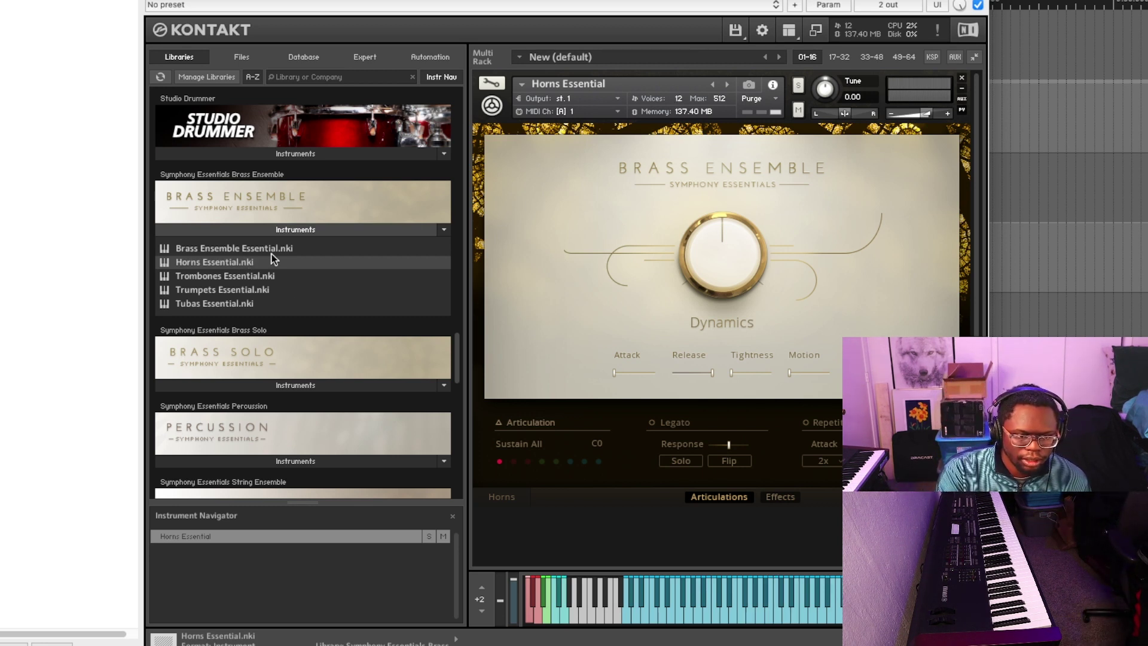
pyautogui.click(713, 86)
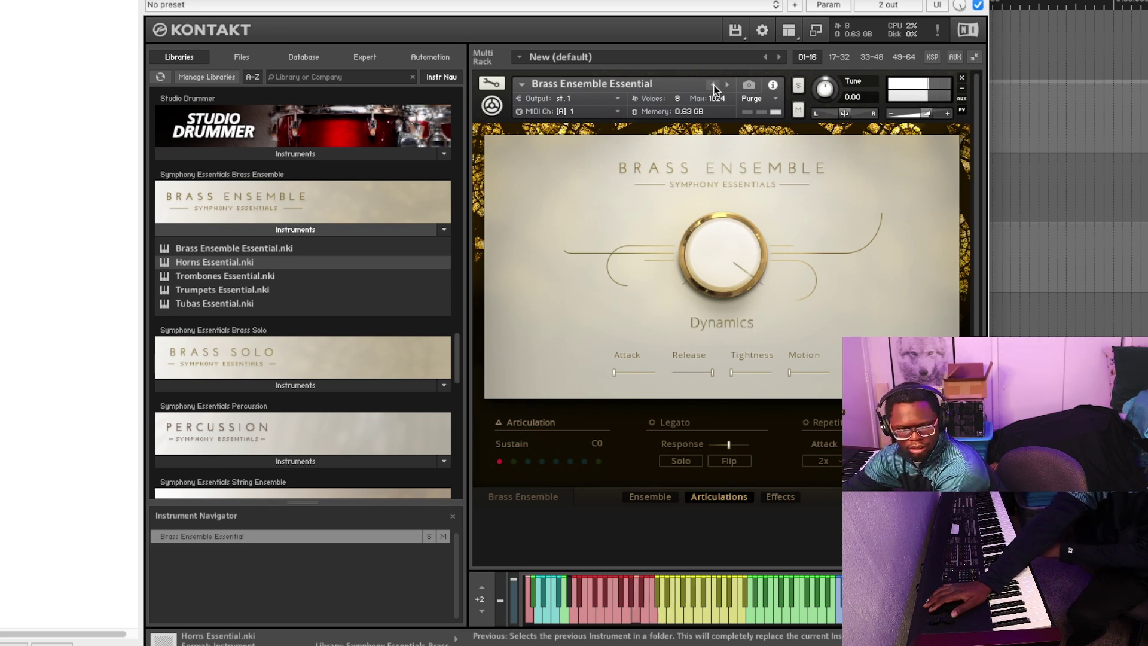
pyautogui.click(963, 80)
pyautogui.click(546, 251)
# Load Session Horns - Single Articulation from the Session Horns library into the empty Kontakt rack
pyautogui.scroll(-4, 392, 301)
pyautogui.scroll(-10, 394, 299)
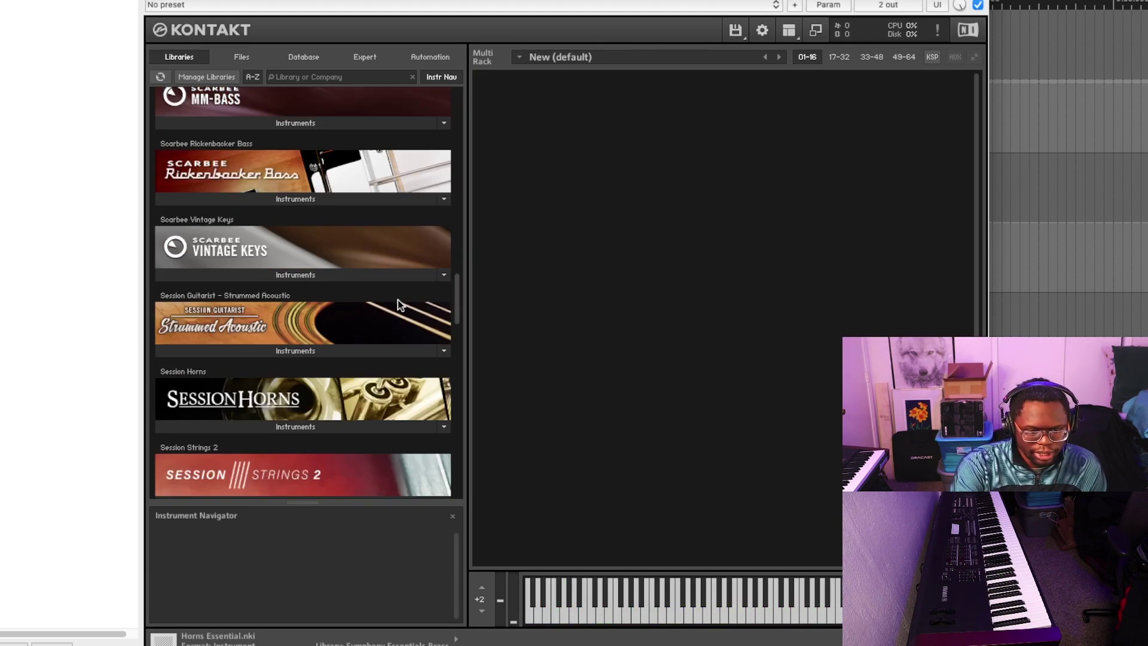
pyautogui.scroll(-1, 397, 299)
pyautogui.click(304, 414)
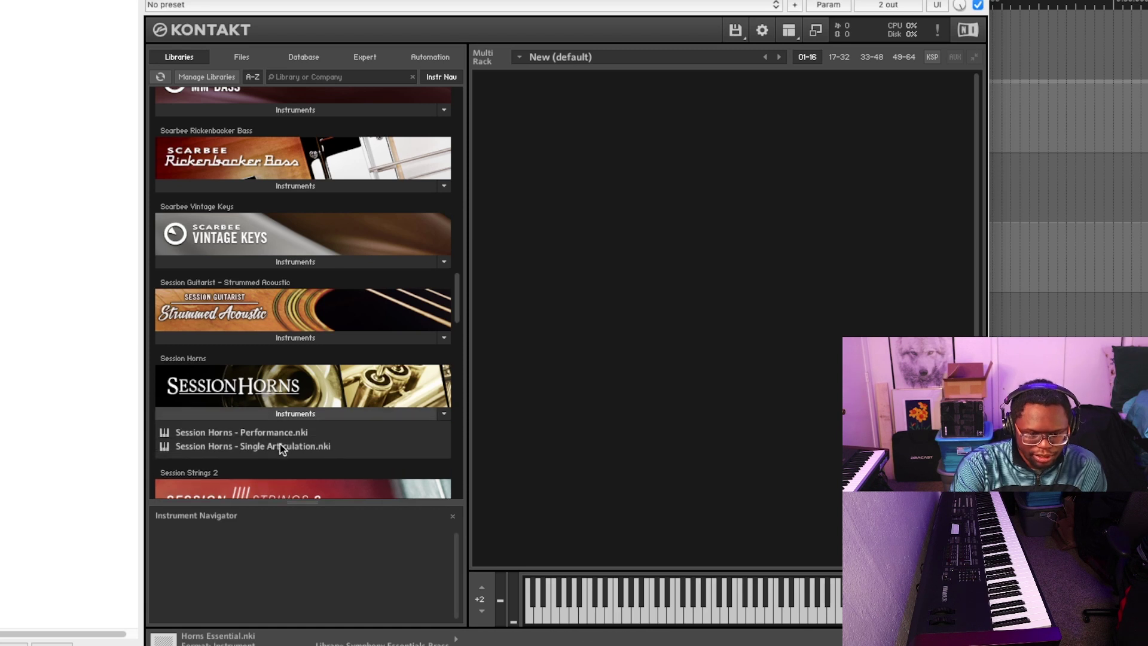
pyautogui.doubleClick(297, 447)
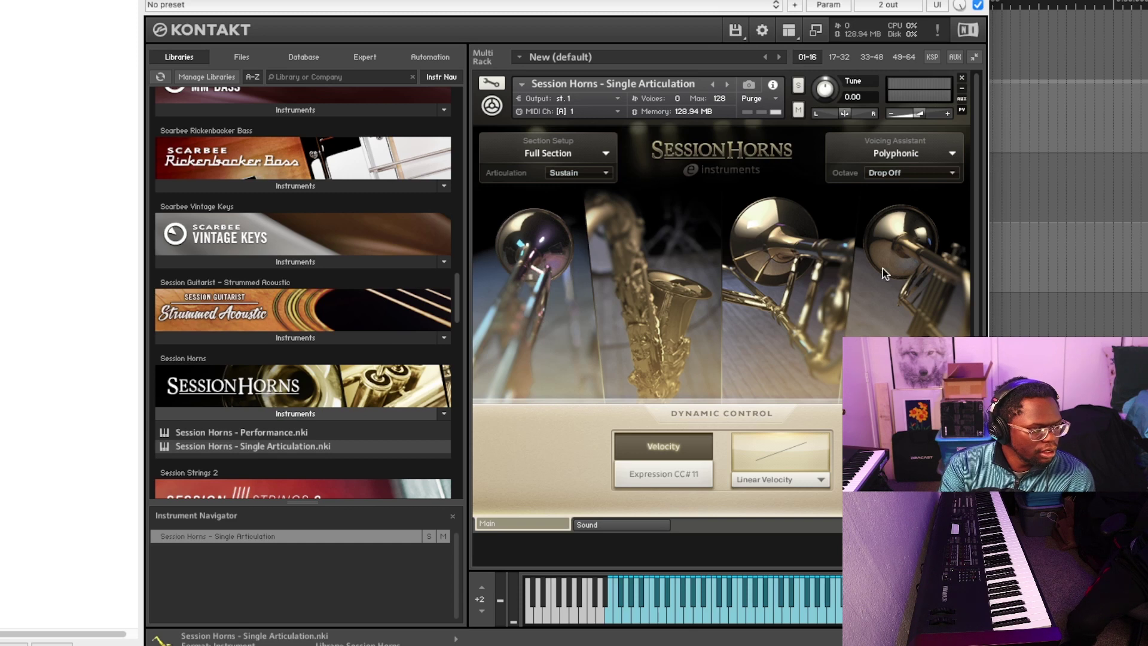
# Try the Rip and Grace Note articulations of Session Horns and return the articulation to Sustain
pyautogui.click(605, 174)
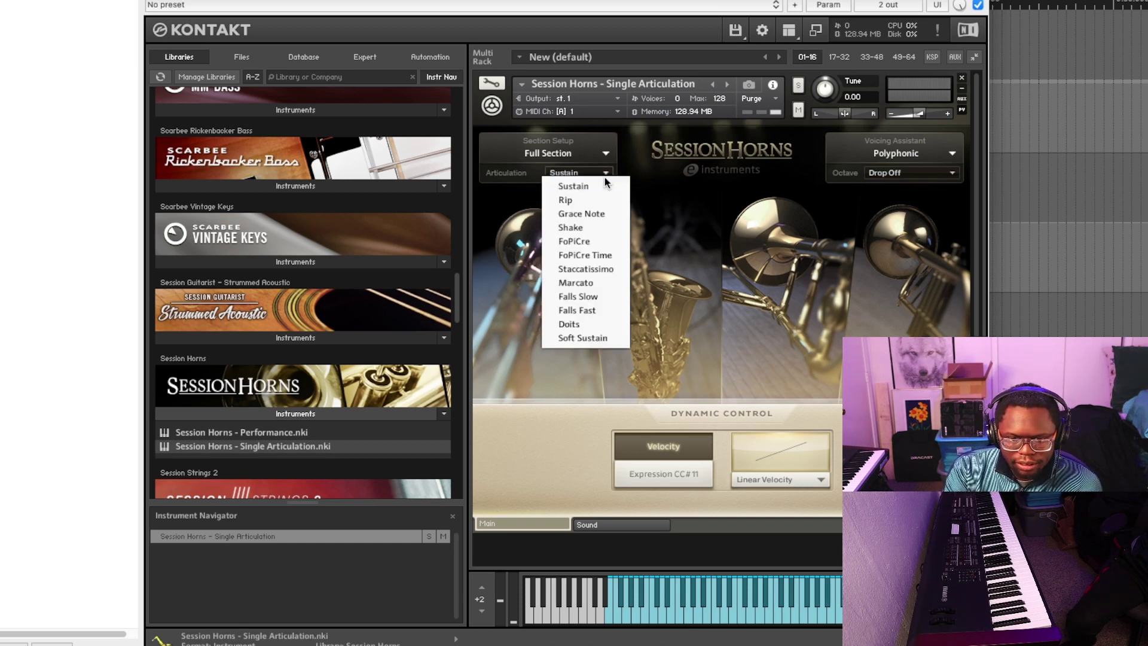
pyautogui.click(588, 198)
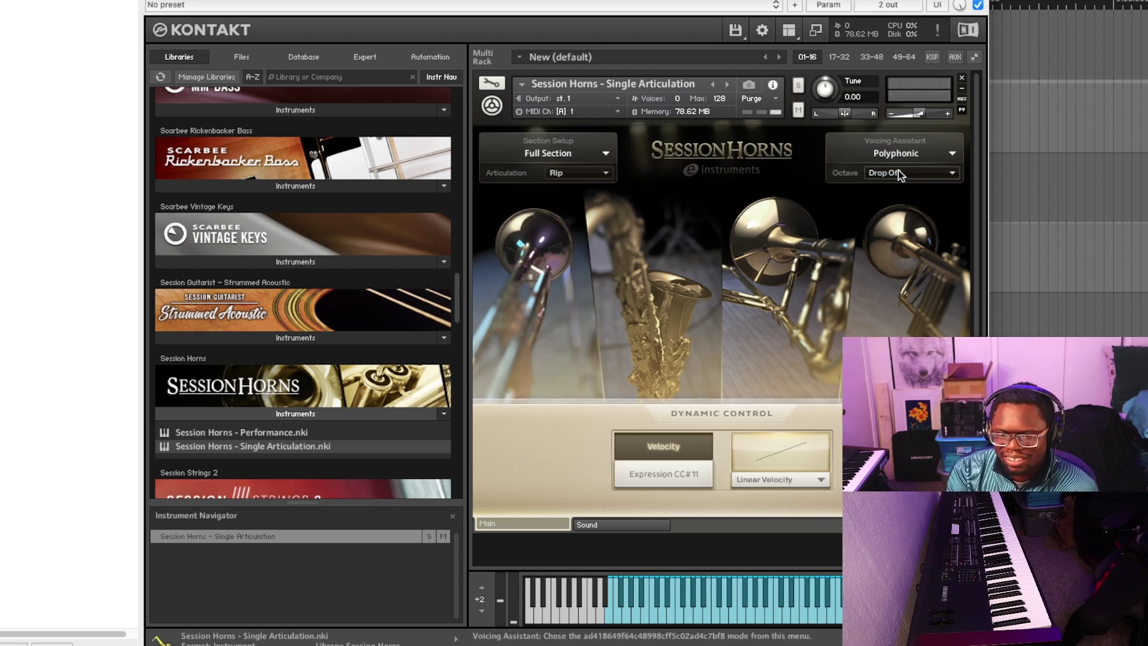
pyautogui.click(581, 175)
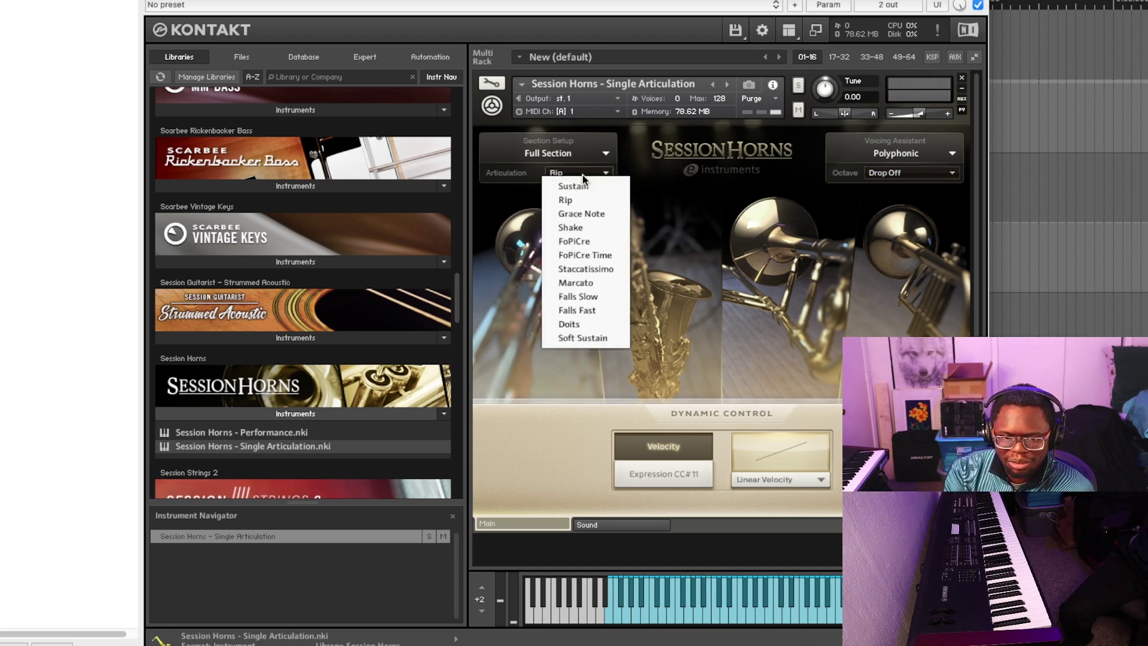
pyautogui.click(590, 222)
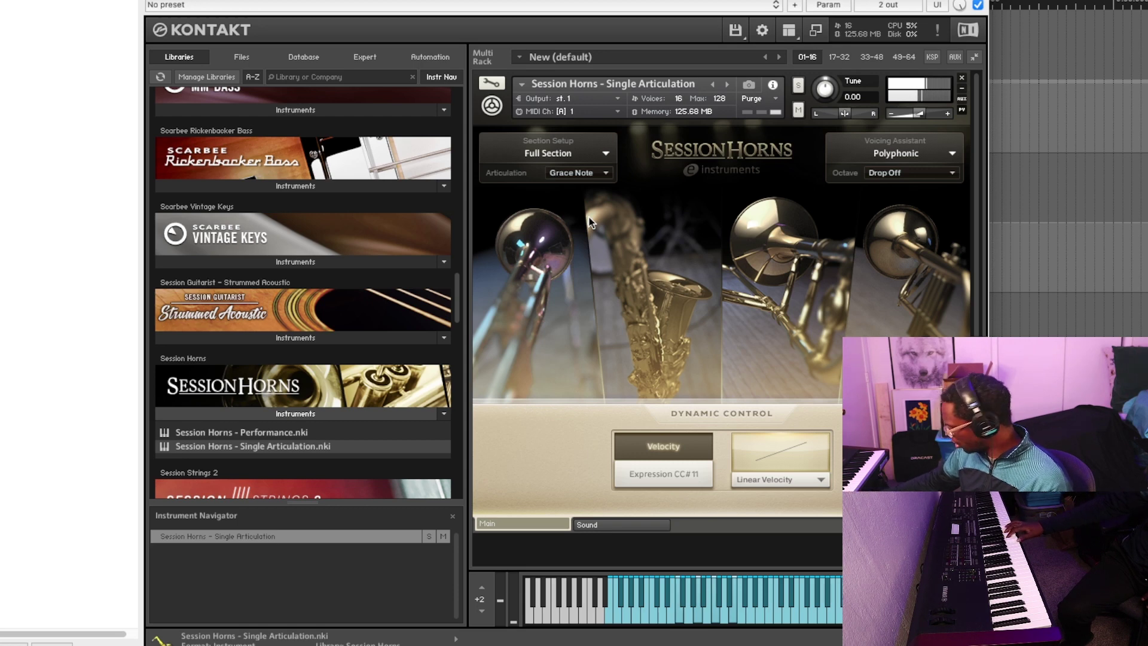
pyautogui.click(601, 173)
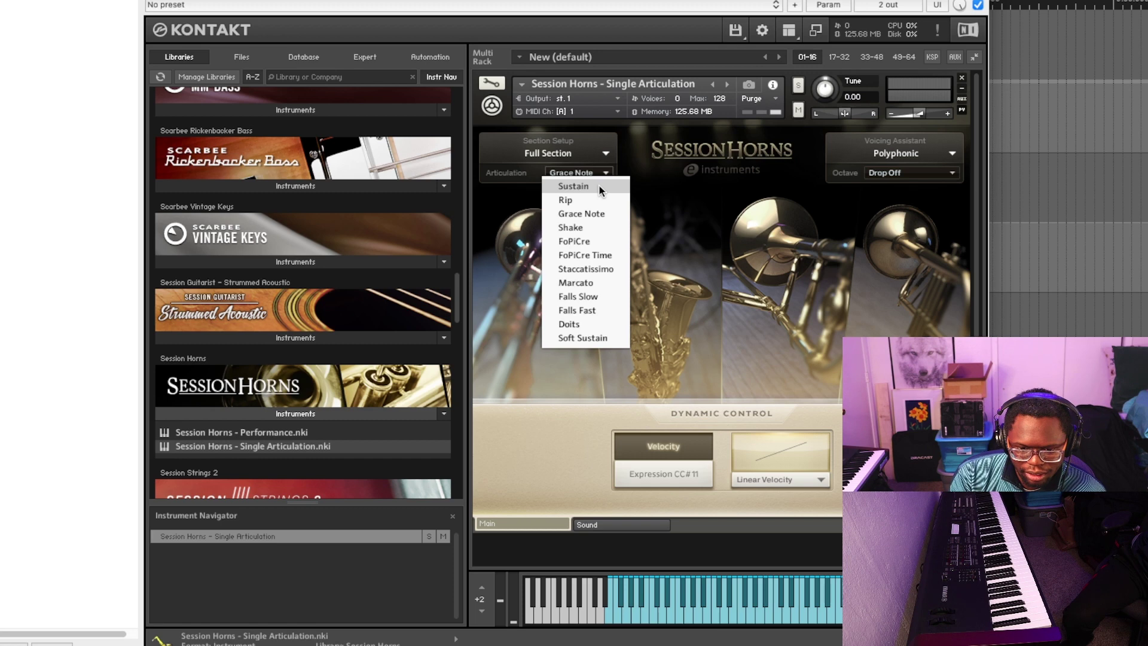
pyautogui.click(598, 185)
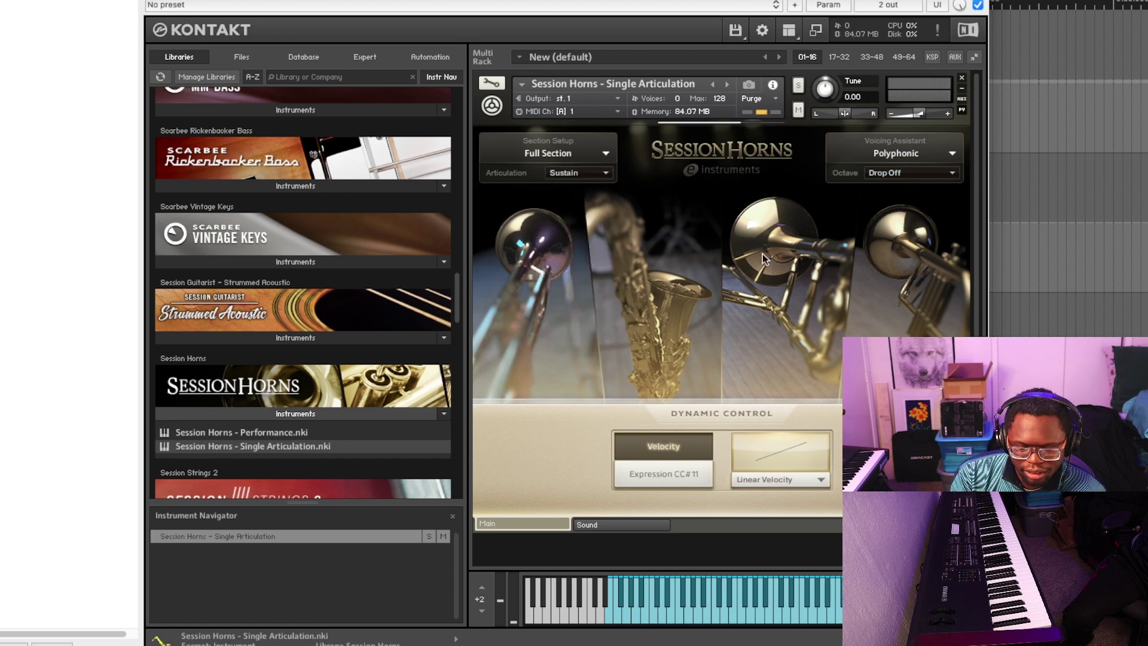
# Look through the Session Horns octave options without changing them and set the Voicing Assistant to Chord + Legato
pyautogui.click(885, 177)
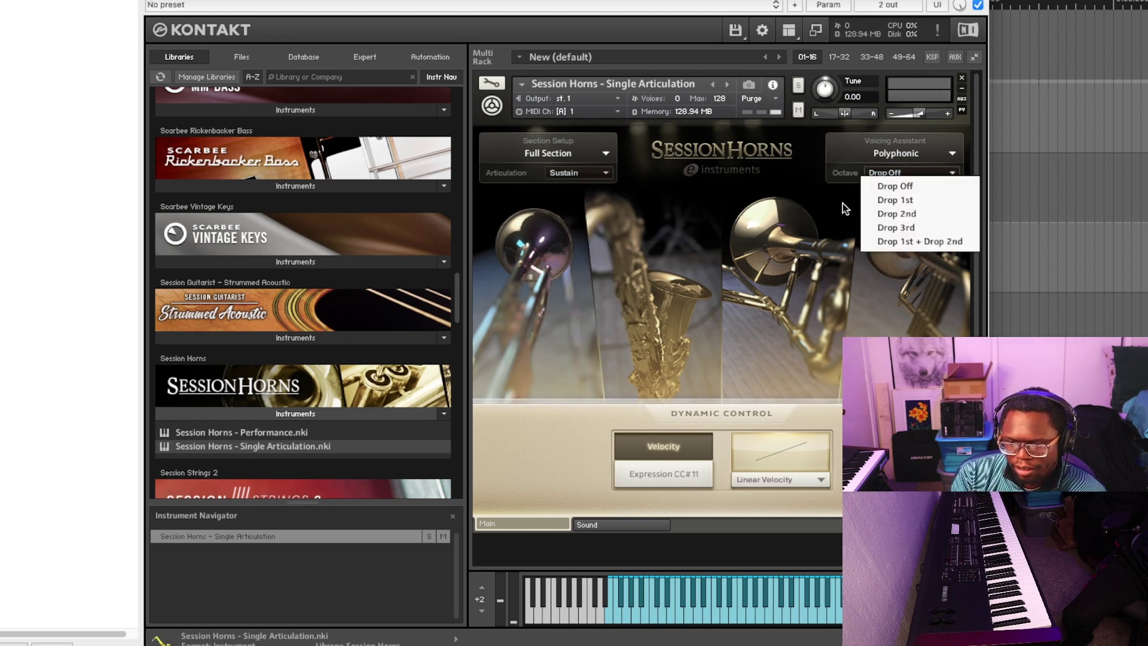
pyautogui.click(792, 204)
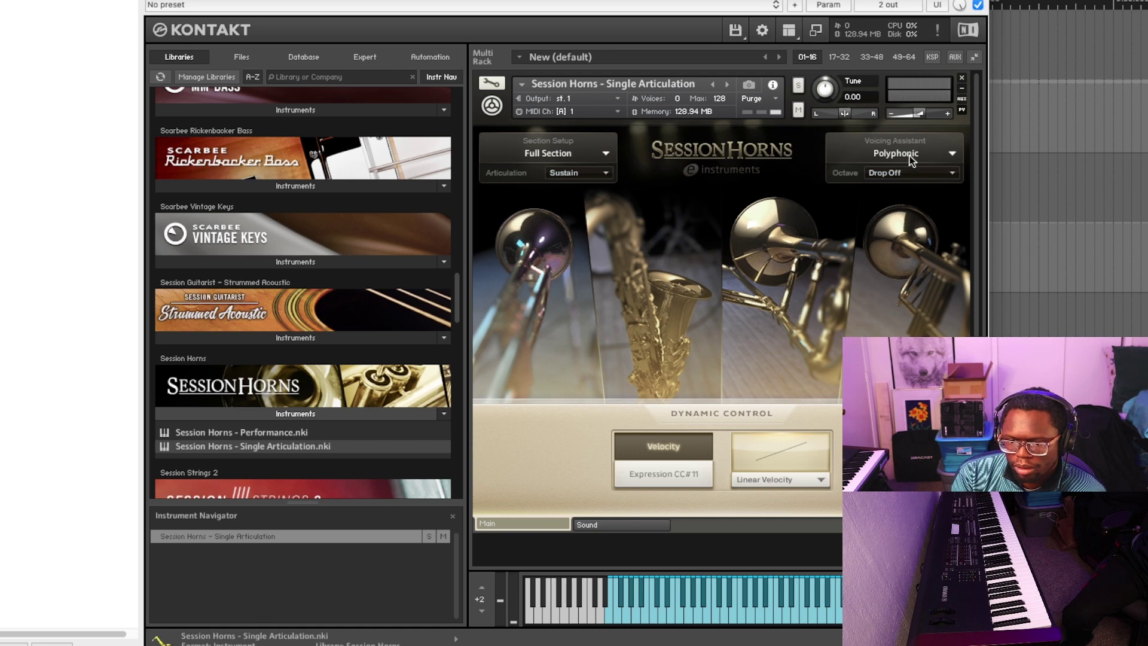
pyautogui.click(910, 156)
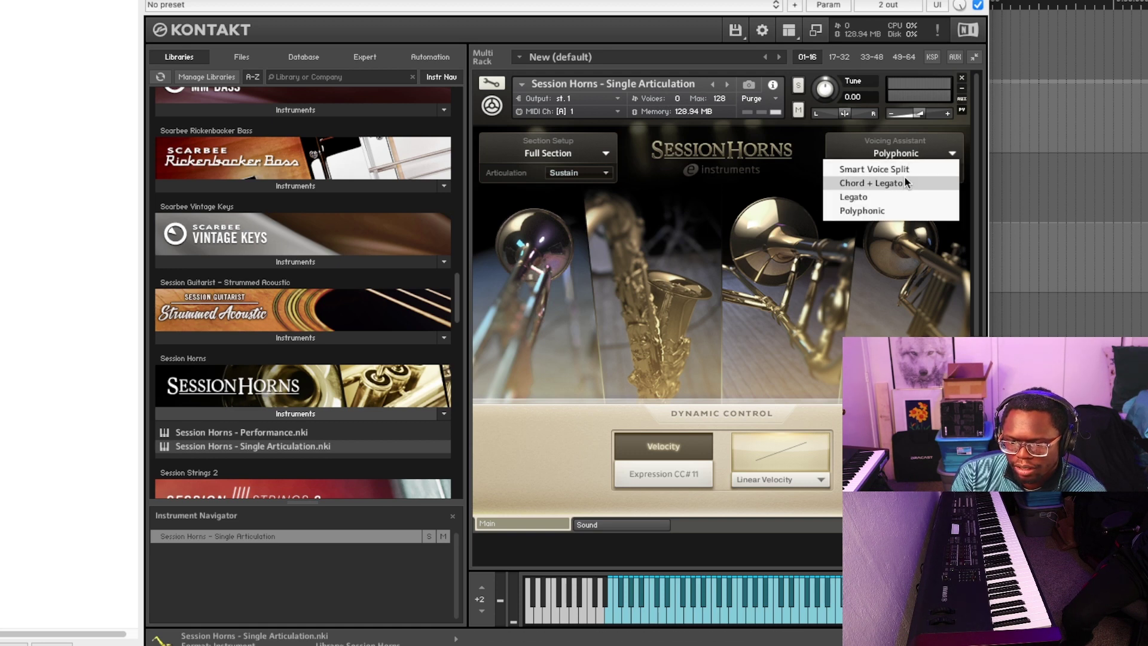
pyautogui.click(902, 183)
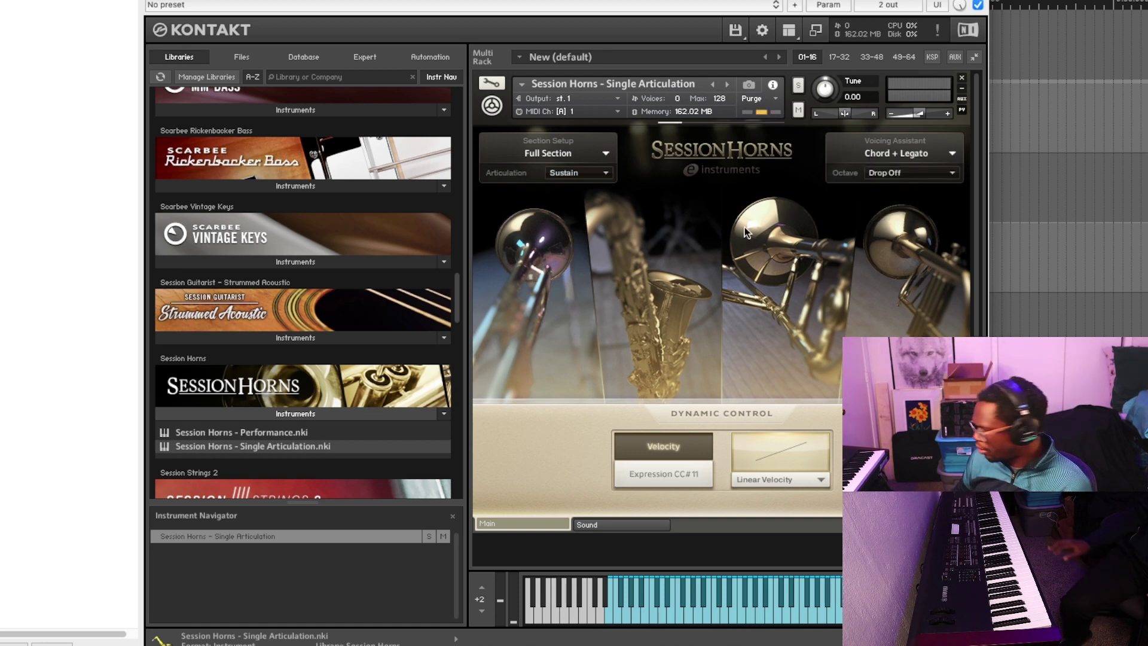
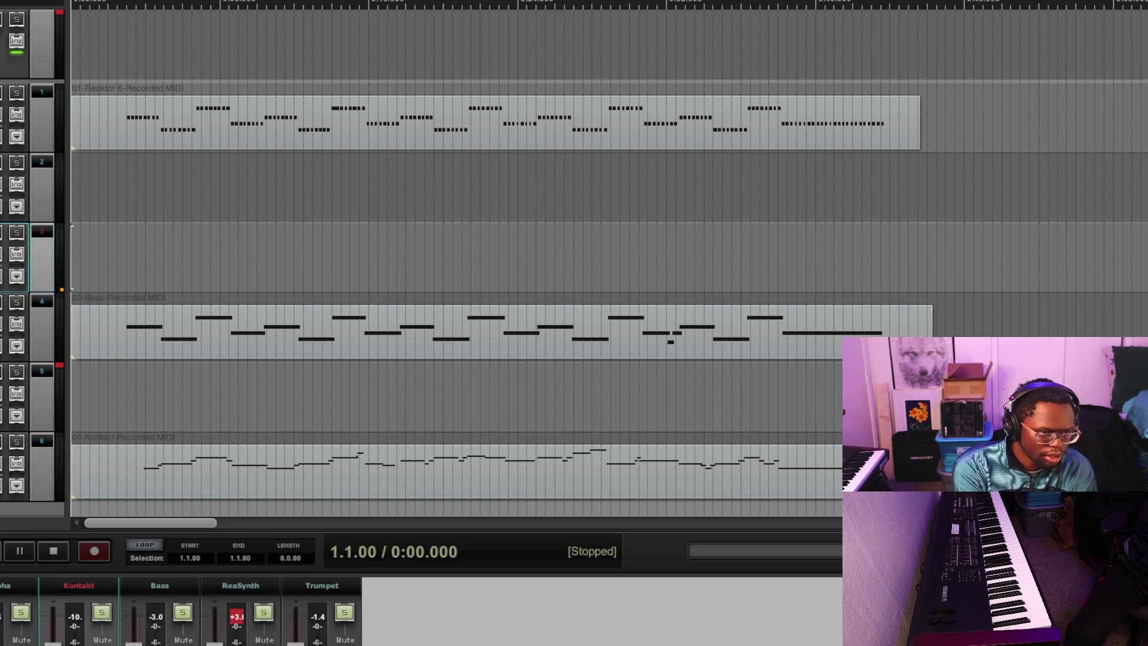
# Rename the new Kontakt track as Horns
pyautogui.write('Horns')
pyautogui.press('Return')
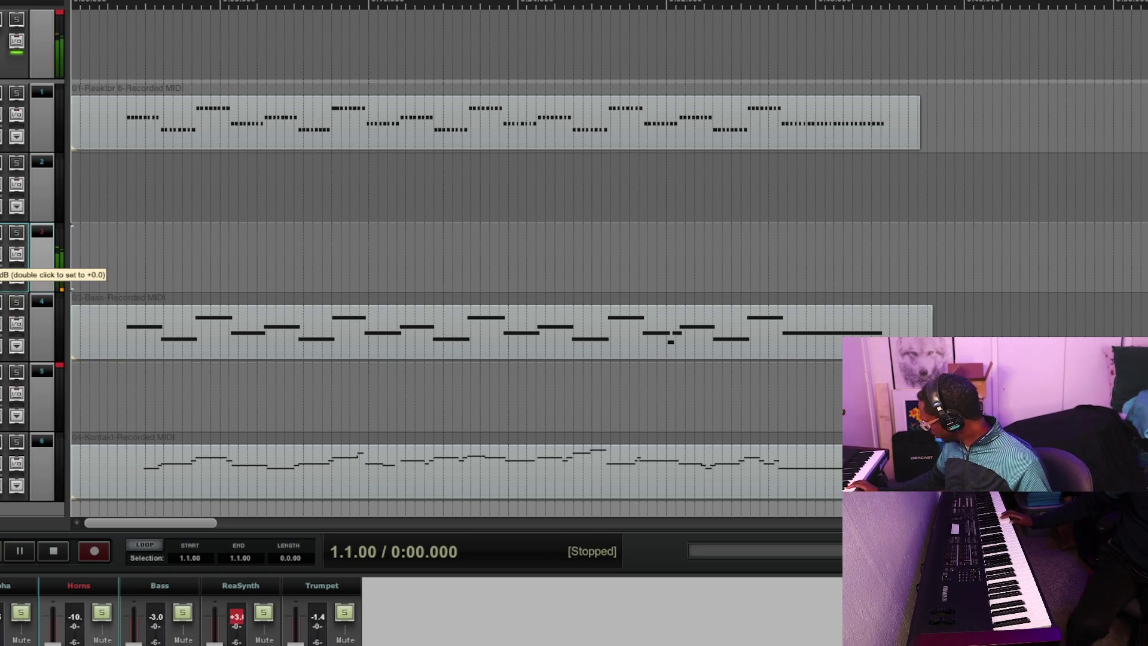
# Play the piece to rehearse, record the horn chords on the Horns track from the project start, and save the take
pyautogui.press('space')
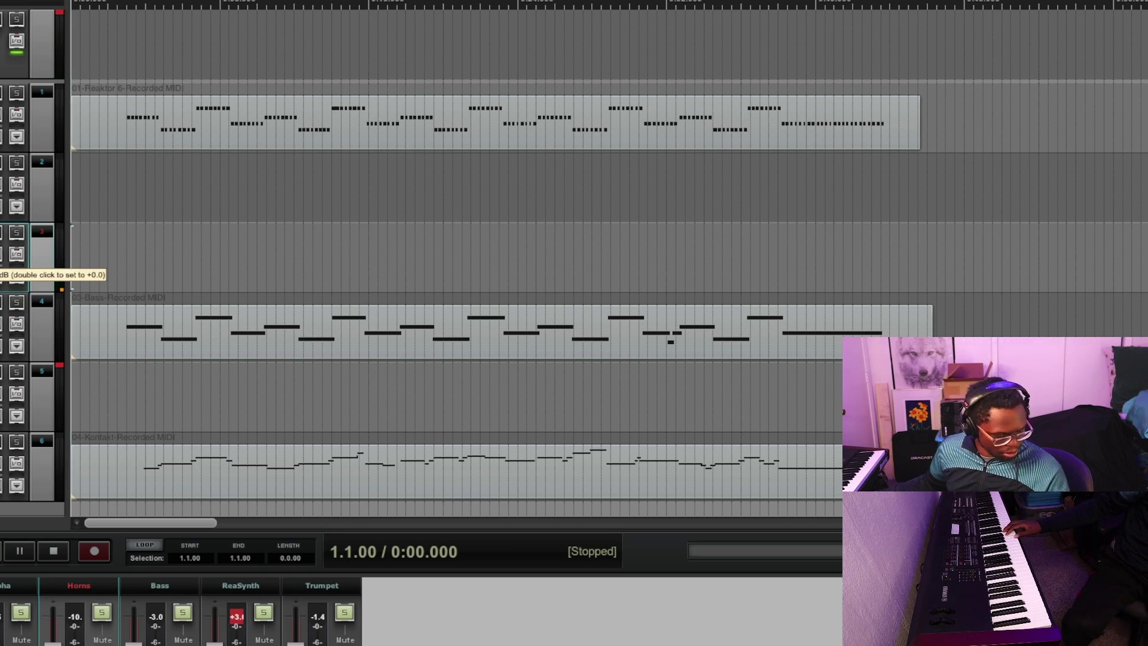
pyautogui.hotkey('ctrl', 'r')
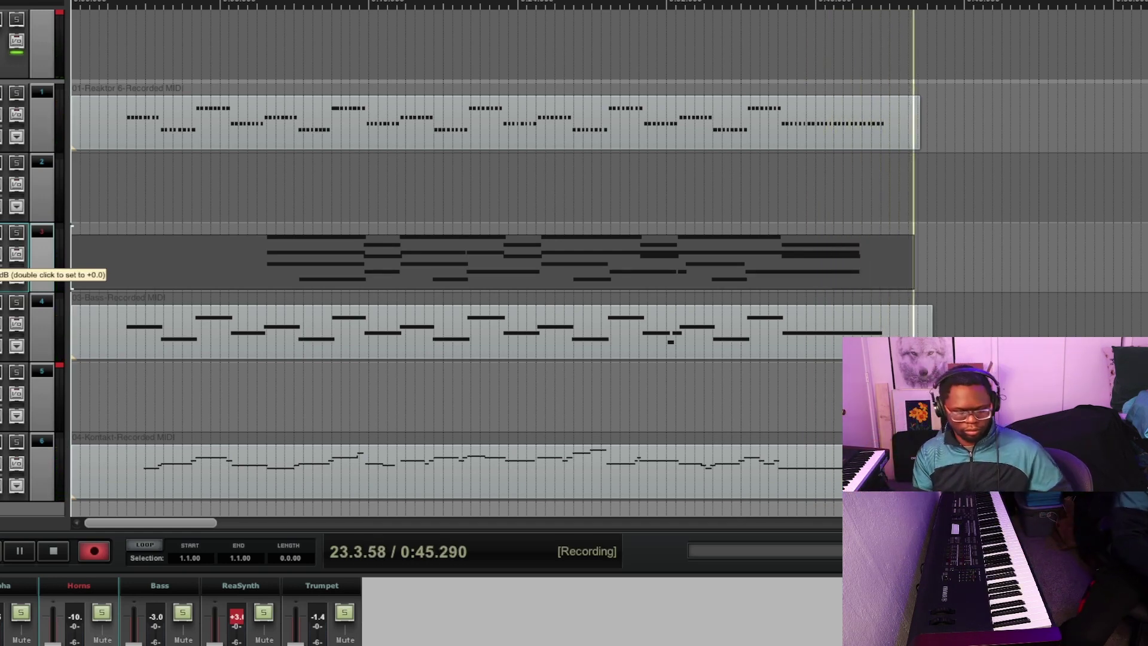
pyautogui.press('space')
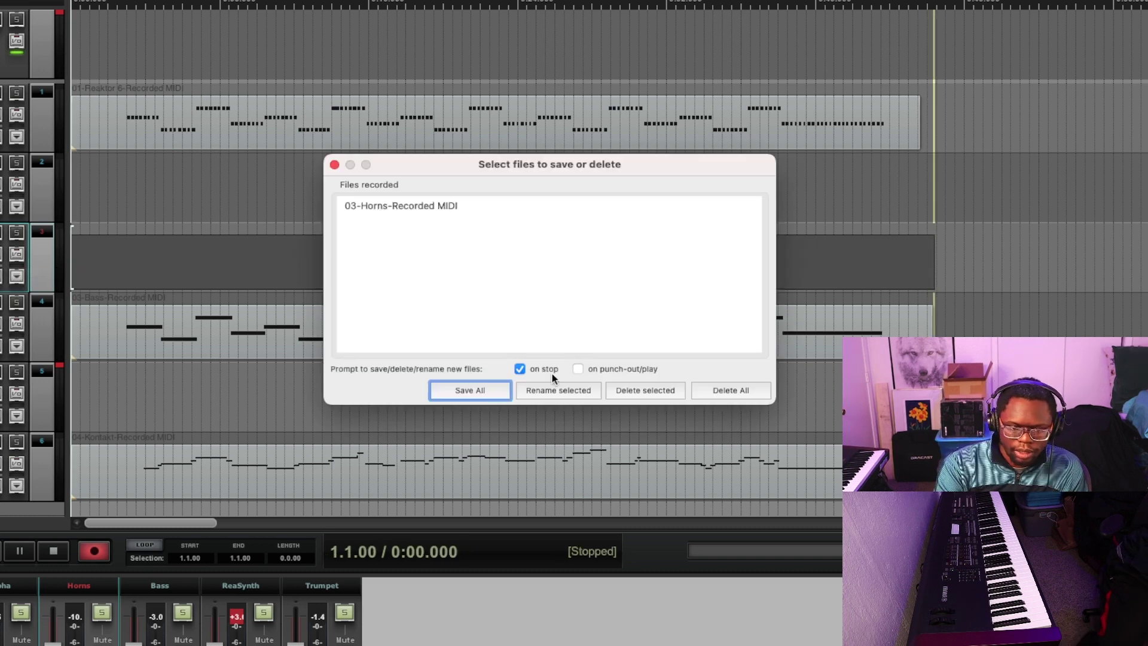
pyautogui.click(466, 389)
# Open the recorded Horns take for MIDI editing, select the final chord's four notes, and extend them together to about bar 24
pyautogui.doubleClick(839, 263)
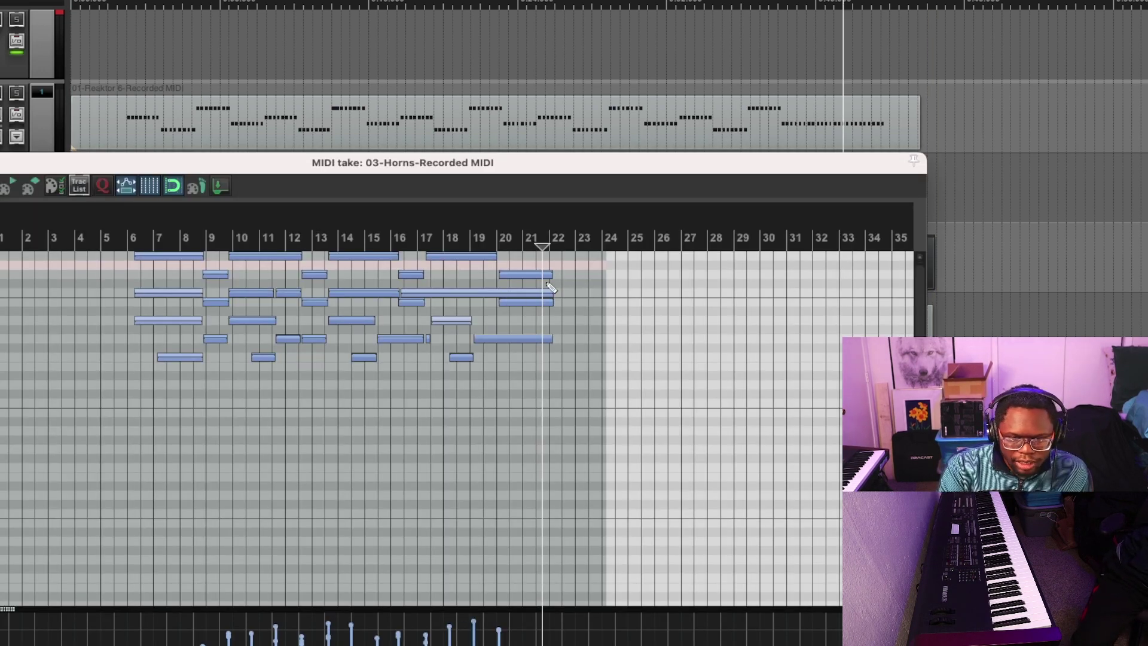
pyautogui.click(543, 275)
pyautogui.click(537, 302)
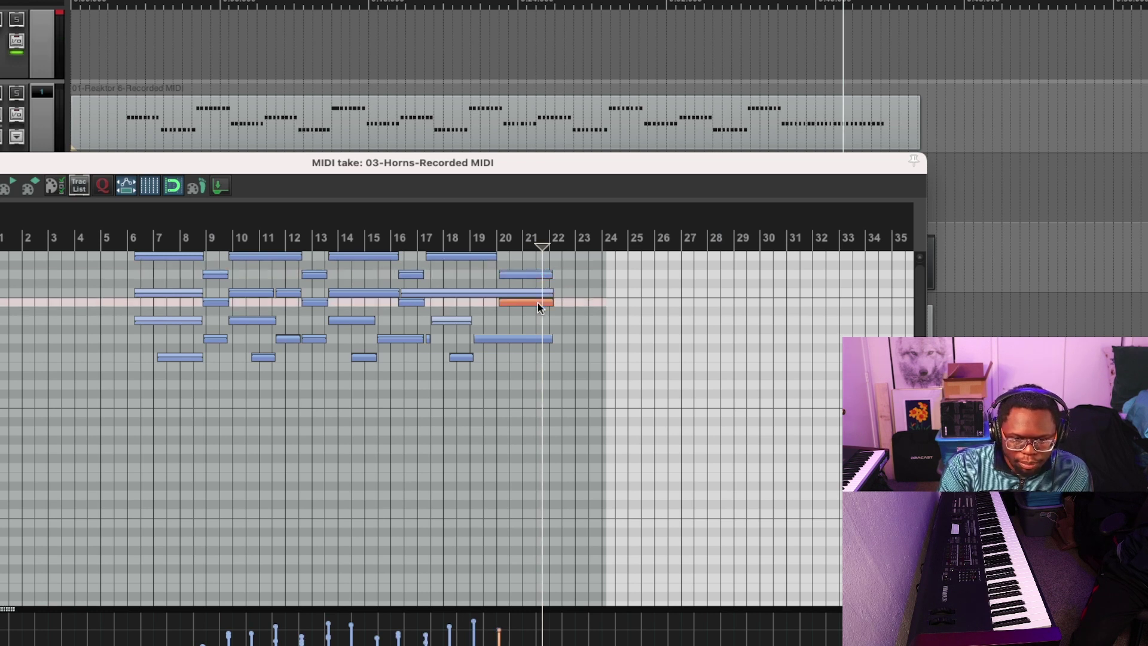
pyautogui.click(534, 294)
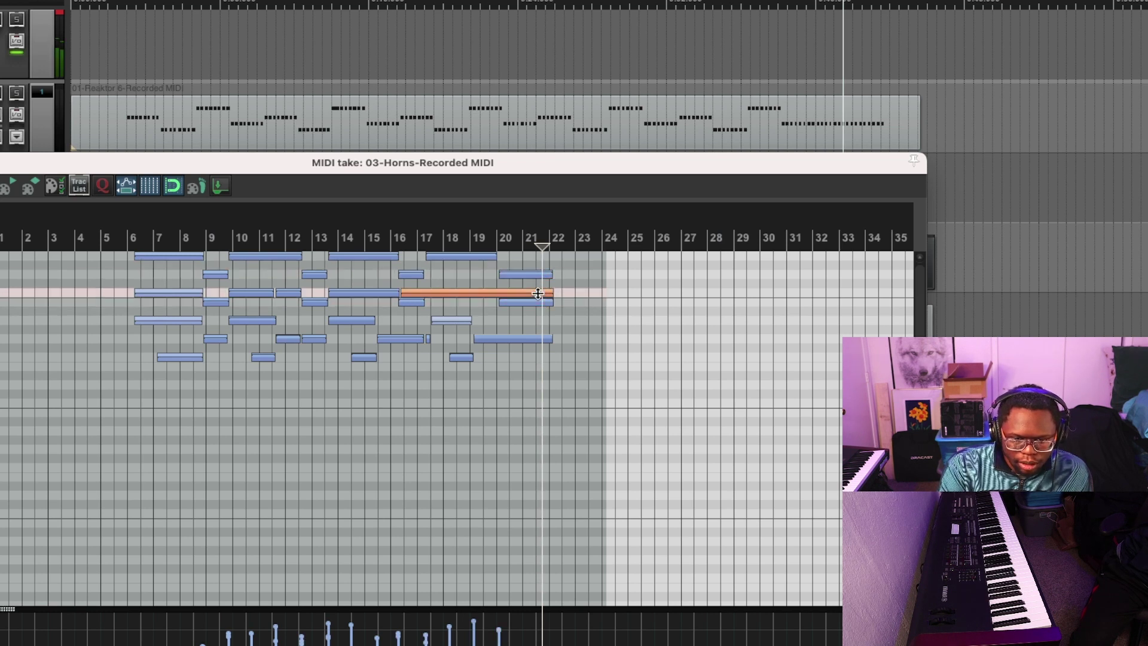
pyautogui.click(532, 341)
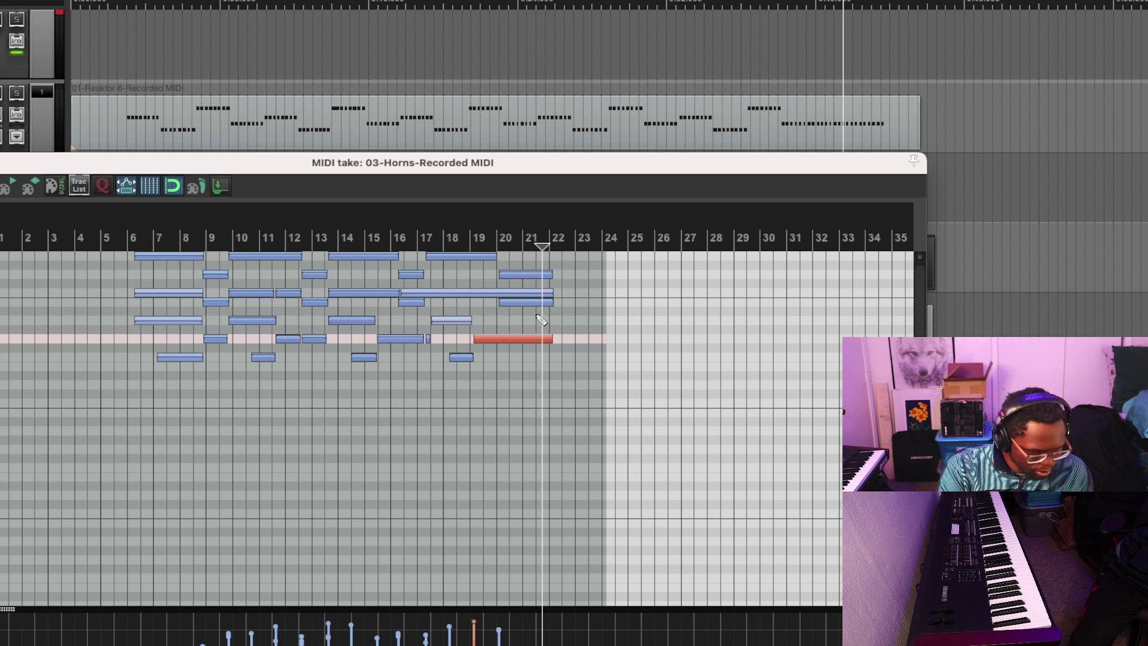
pyautogui.keyDown('shift'); pyautogui.click(528, 303); pyautogui.keyUp('shift')
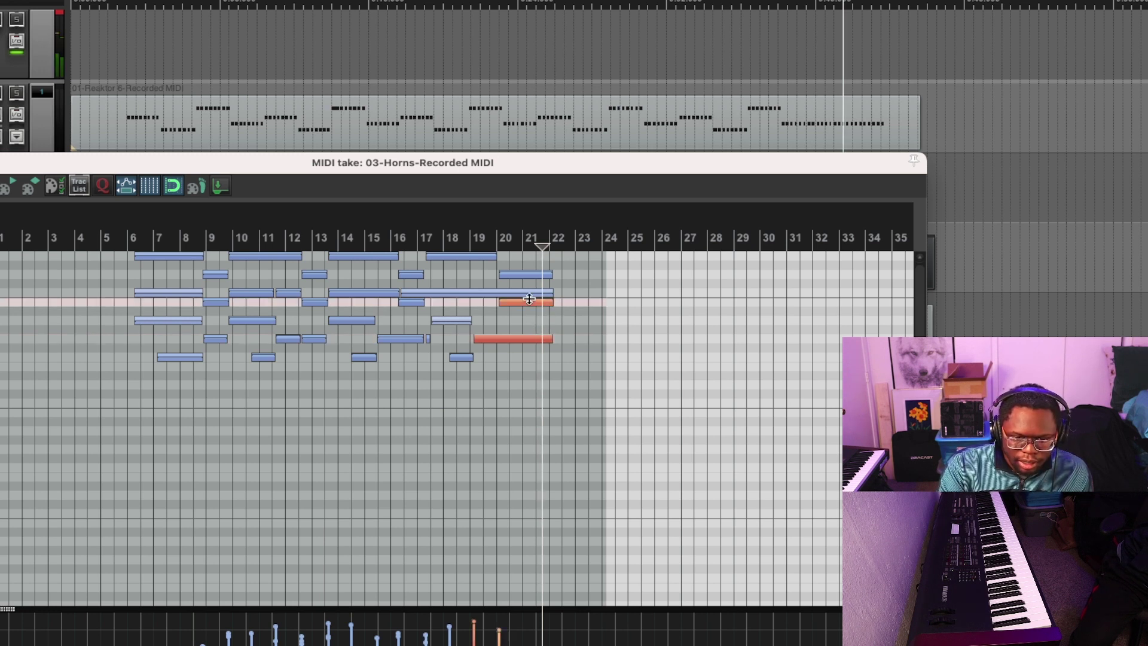
pyautogui.keyDown('shift'); pyautogui.click(532, 292); pyautogui.keyUp('shift')
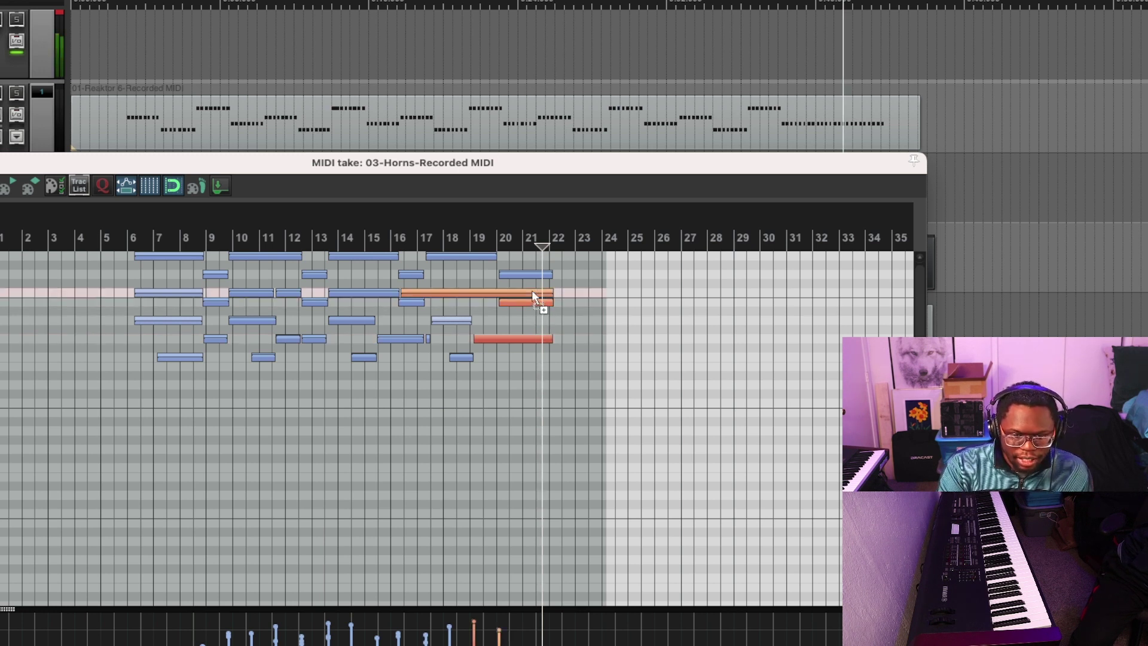
pyautogui.keyDown('shift'); pyautogui.click(532, 275); pyautogui.keyUp('shift')
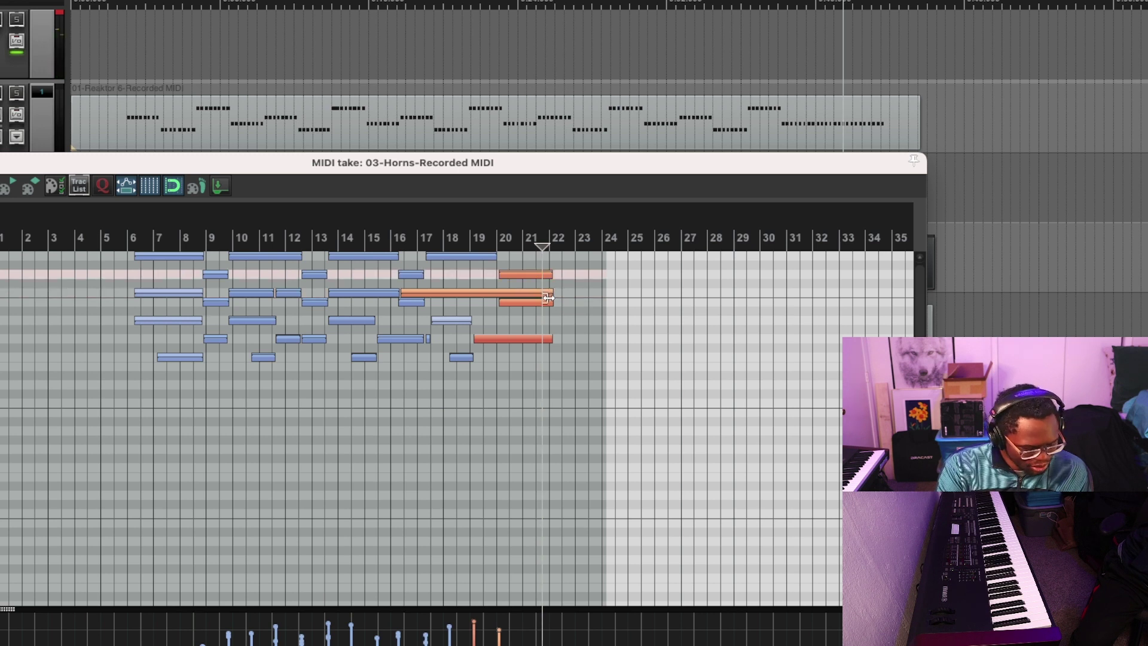
pyautogui.moveTo(553, 293); pyautogui.dragTo(601, 298)
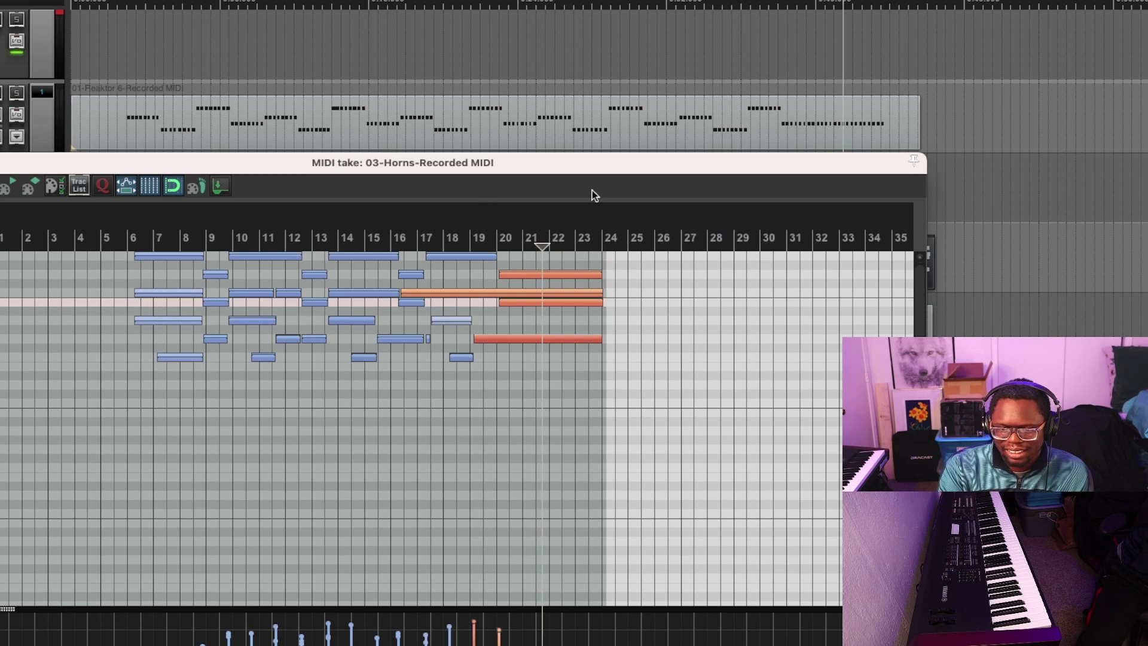
# Play the piece from around bar 19 to check the lengthened final horn chord, keeping the arrangement in view behind the MIDI editor
pyautogui.moveTo(287, 170); pyautogui.dragTo(306, 314)
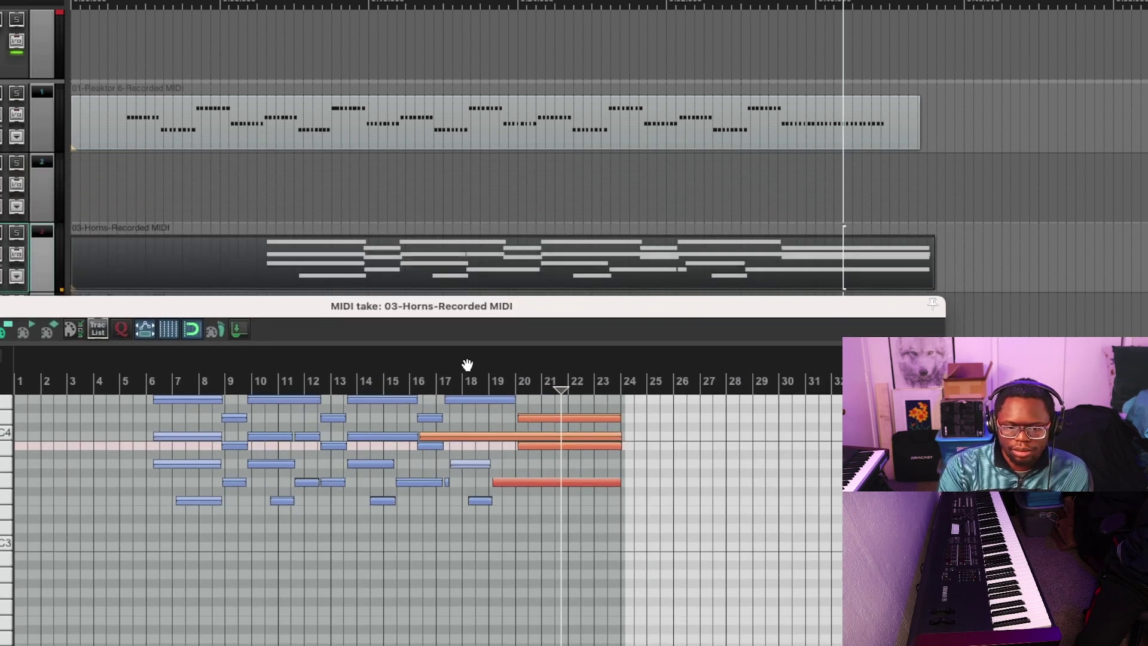
pyautogui.click(501, 377)
pyautogui.moveTo(487, 307); pyautogui.dragTo(516, 93)
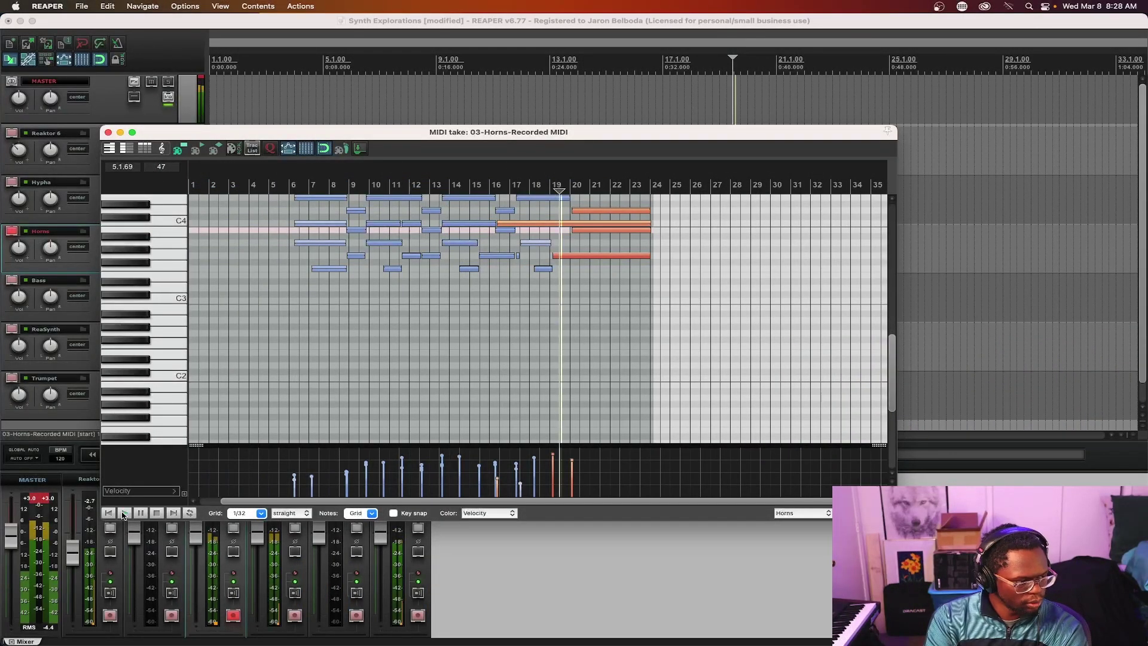
pyautogui.click(124, 514)
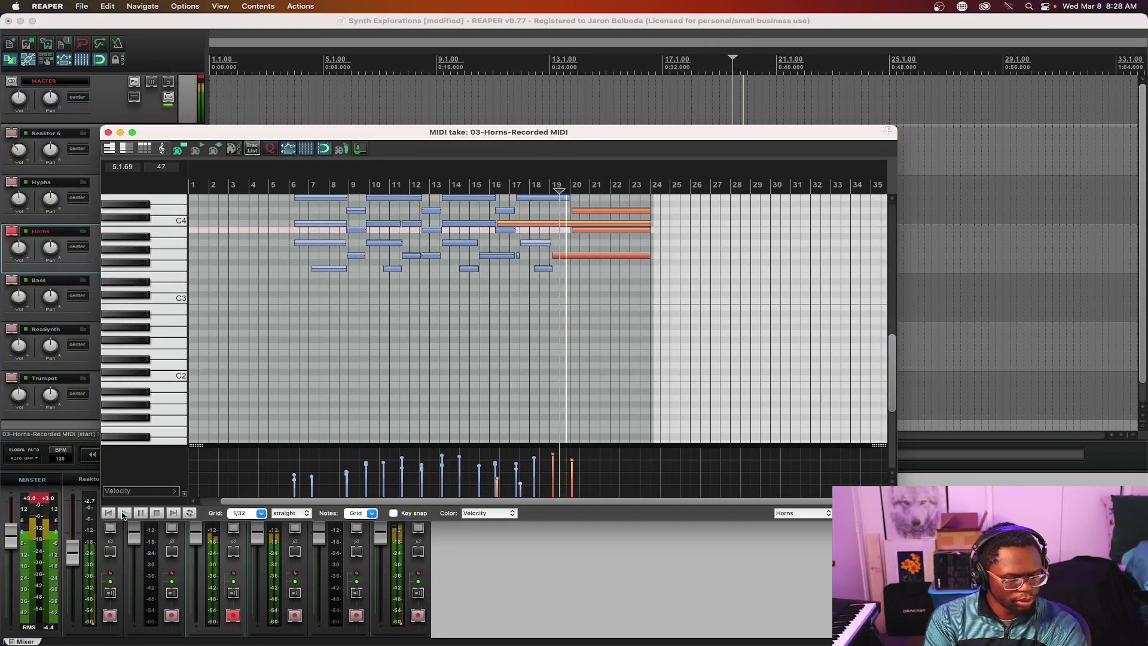
pyautogui.moveTo(616, 135); pyautogui.dragTo(545, 227)
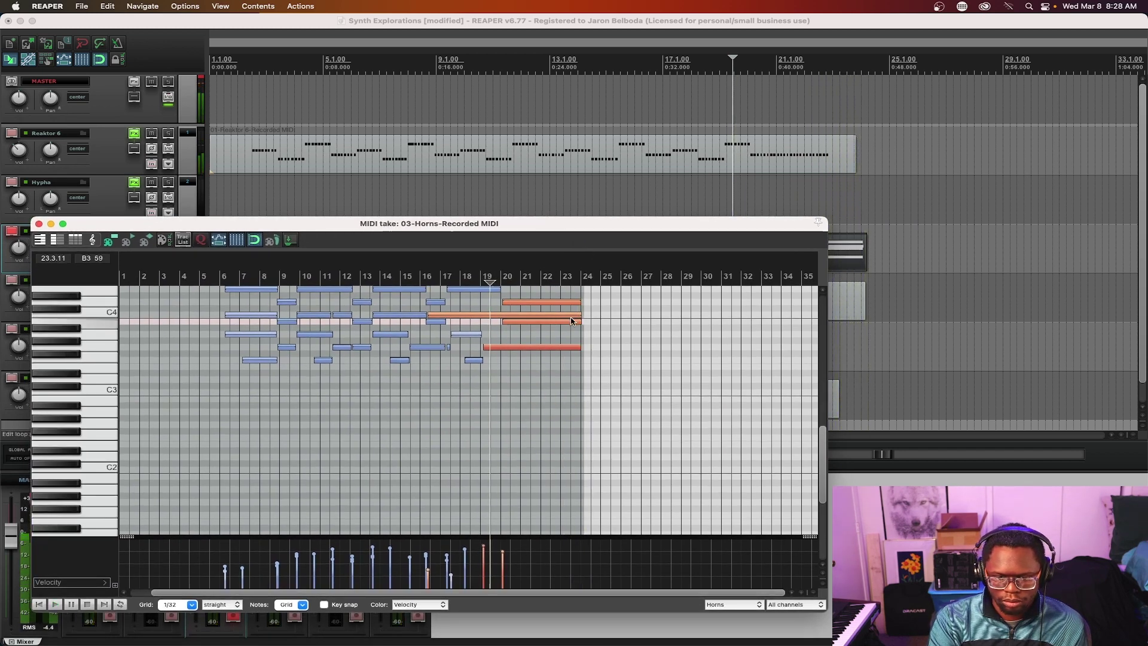
# Shorten the final horn chord to the start of bar 23, then to the middle of bar 22, playing the ending each time
pyautogui.moveTo(579, 316); pyautogui.dragTo(571, 313)
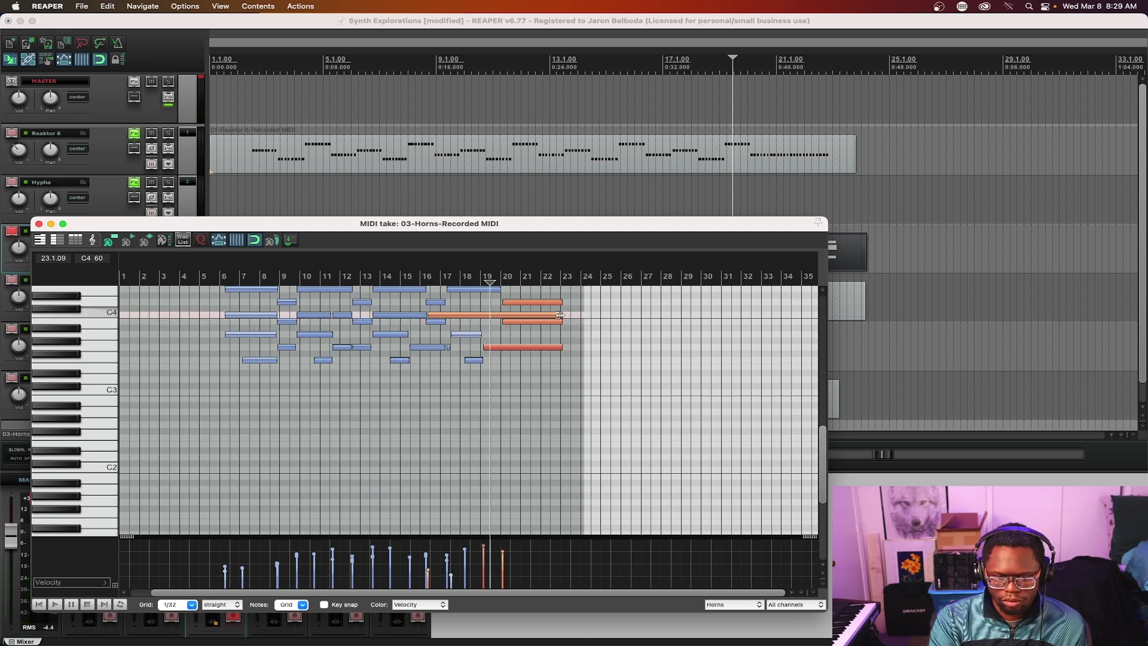
pyautogui.press('space')
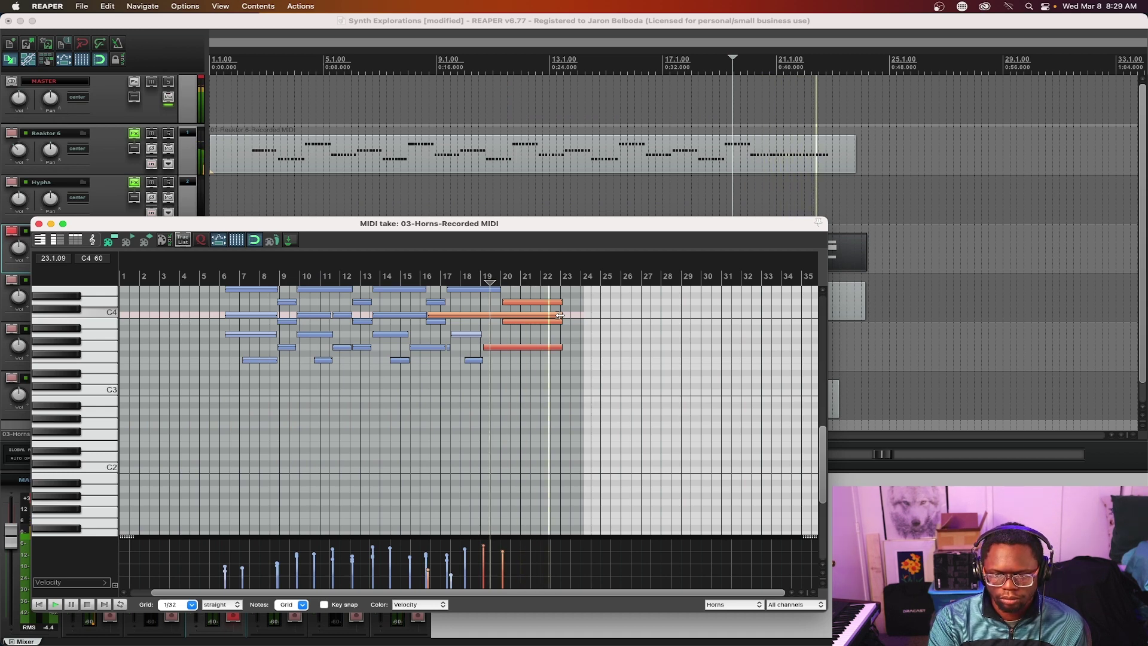
pyautogui.press('space')
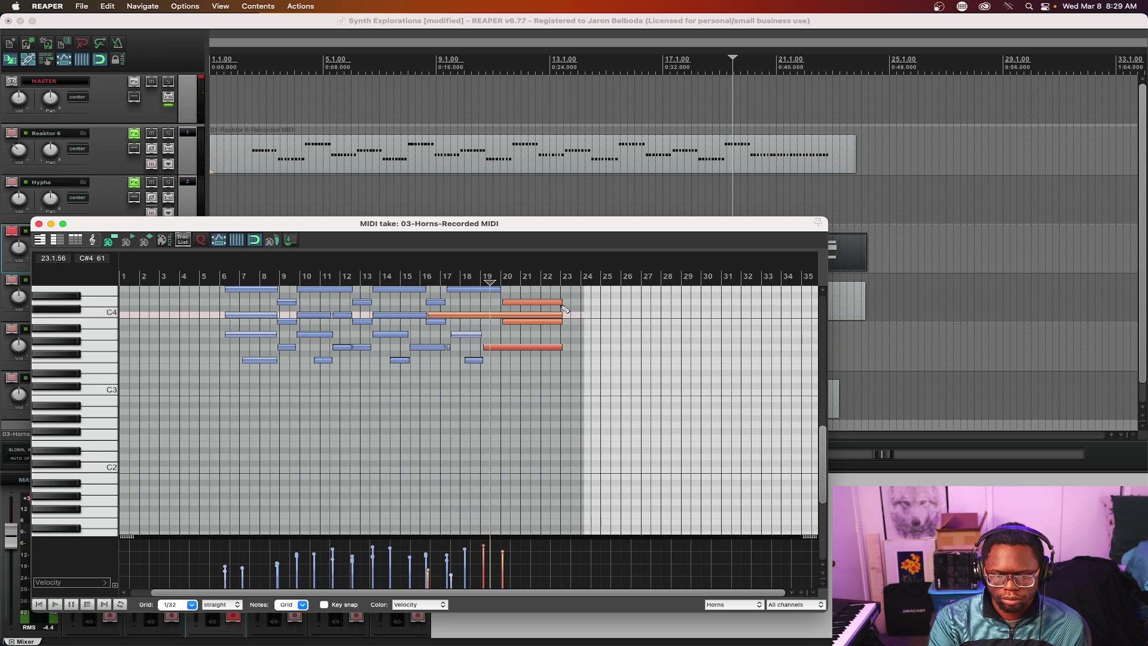
pyautogui.moveTo(562, 302); pyautogui.dragTo(553, 303)
pyautogui.press('space')
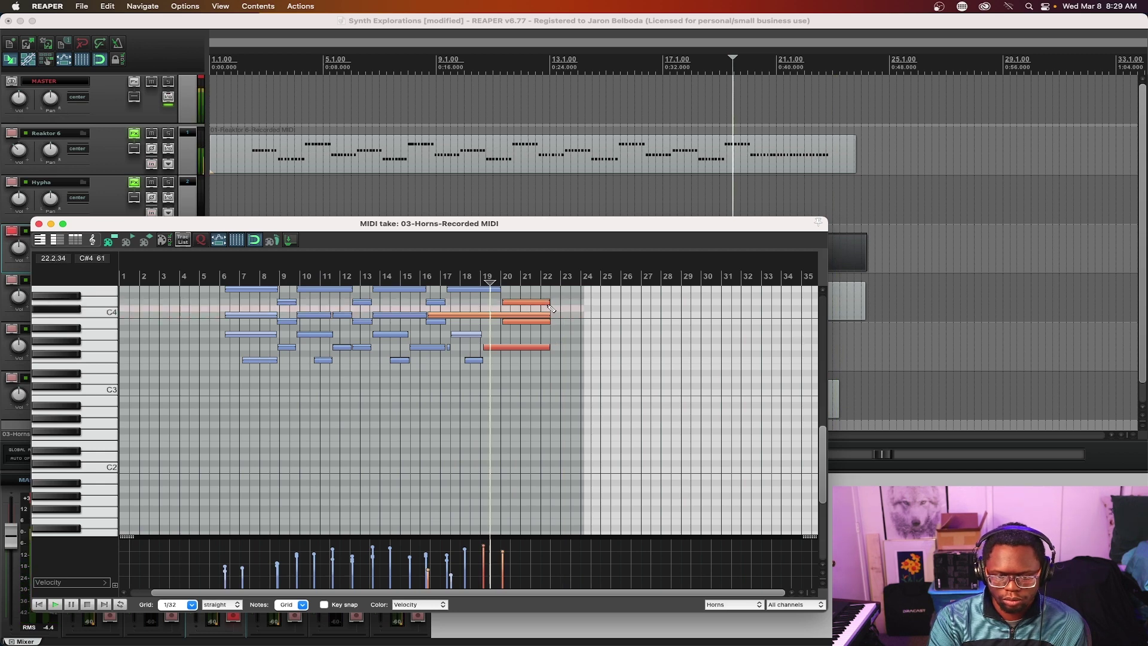
pyautogui.moveTo(609, 227); pyautogui.dragTo(447, 204)
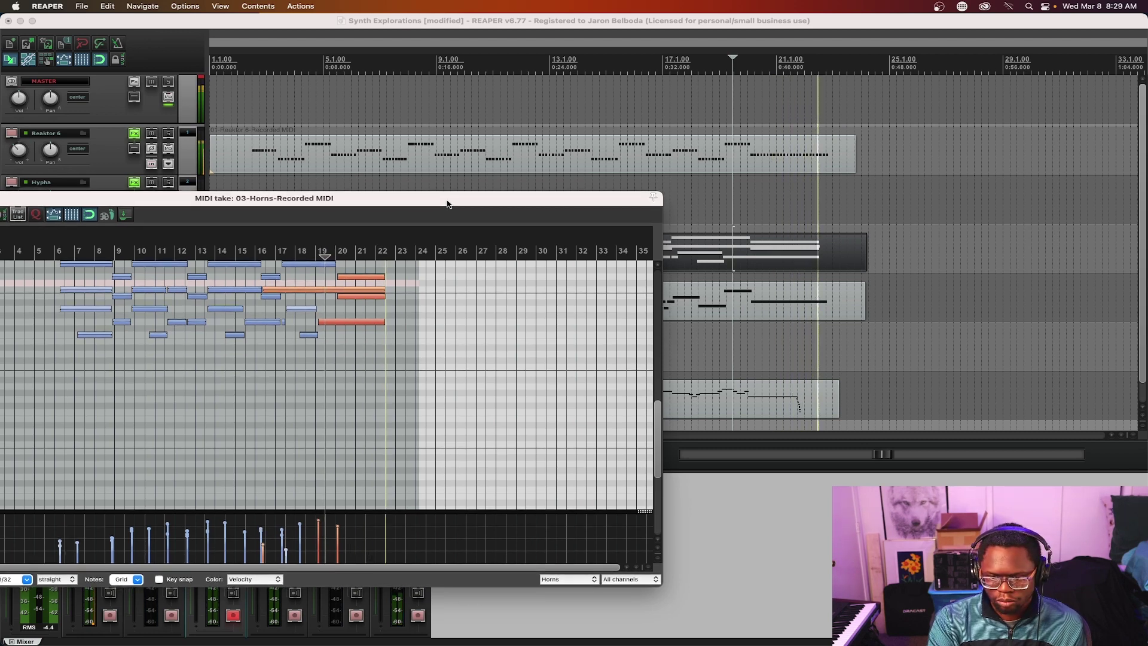
pyautogui.press('space')
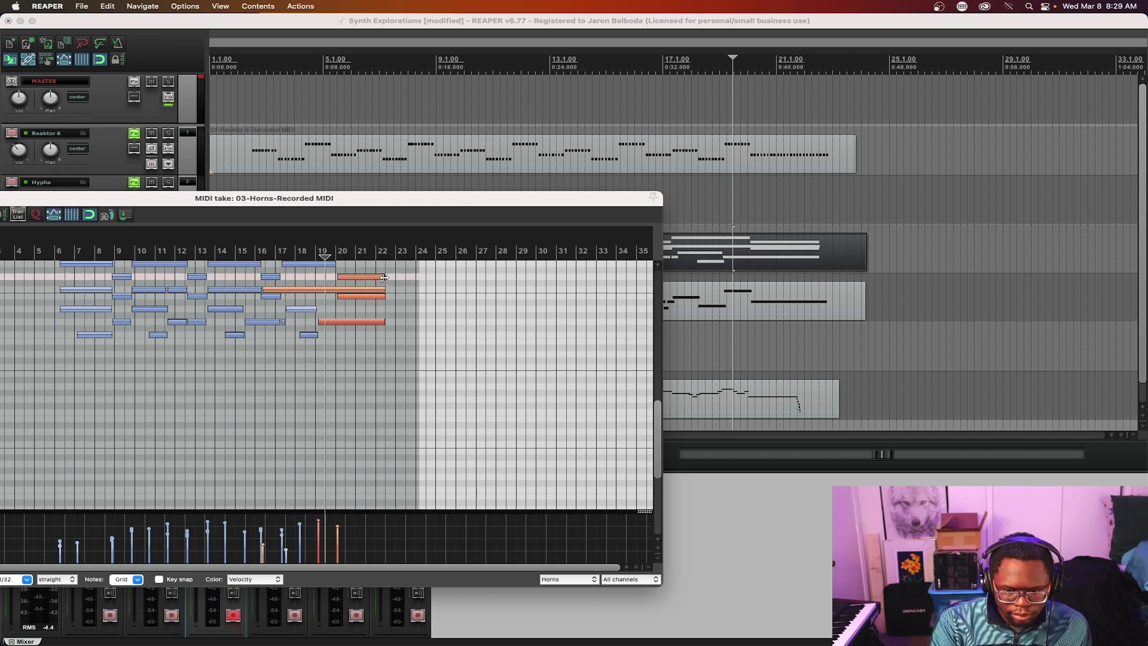
# Trim the final horn chord a little further, to just after the start of bar 22, and play the ending
pyautogui.moveTo(384, 278); pyautogui.dragTo(380, 277)
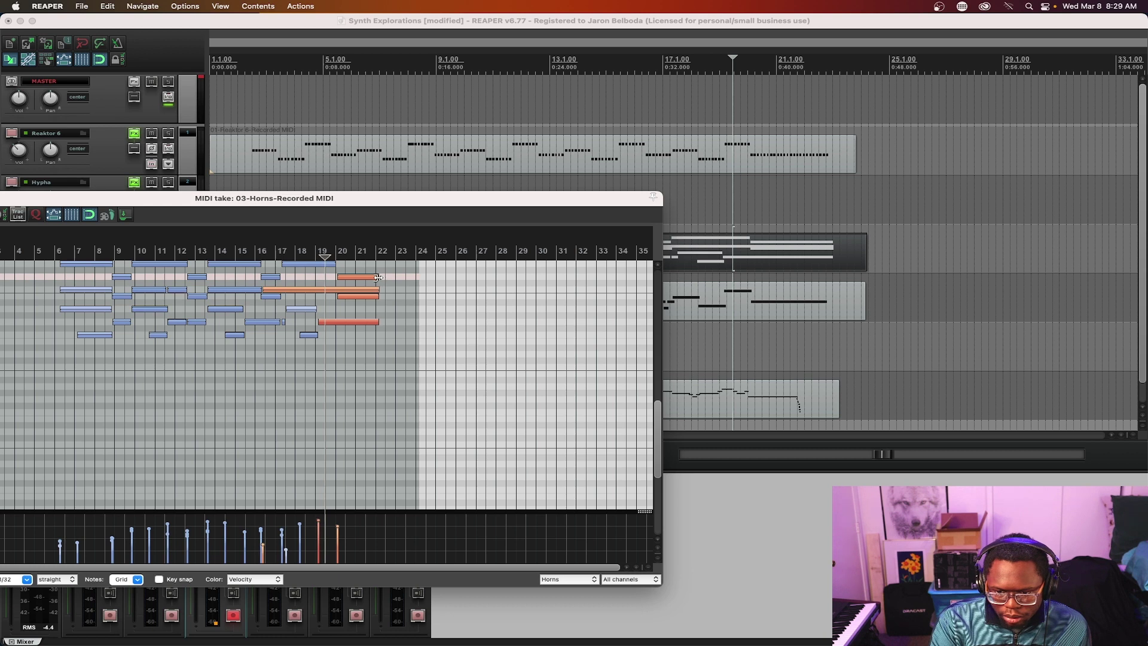
pyautogui.press('space')
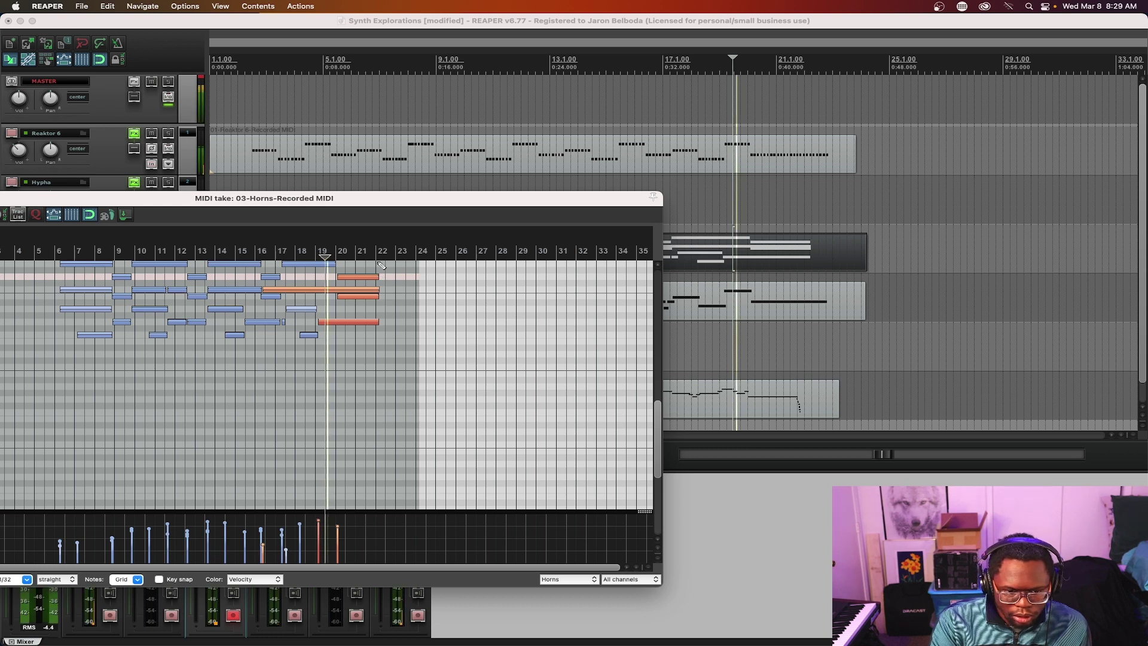
pyautogui.click(393, 254)
pyautogui.press('space')
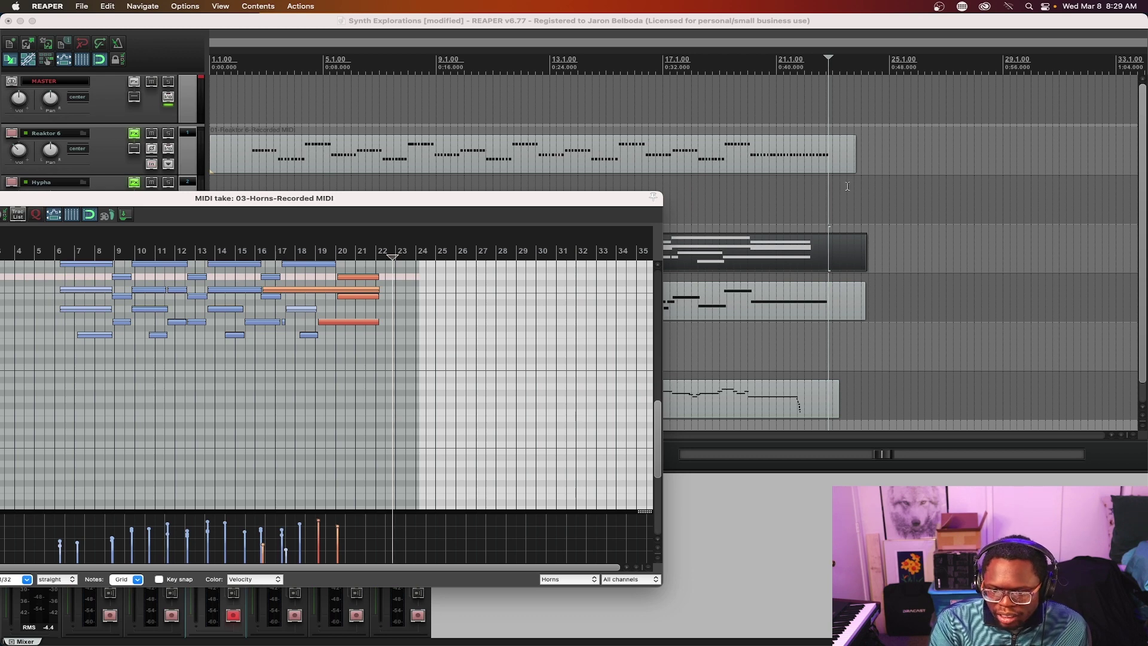
# Place the edit cursor at the end of the Reaktor 6 part's last note, stretch the final horn chord to it, and play the ending
pyautogui.click(824, 58)
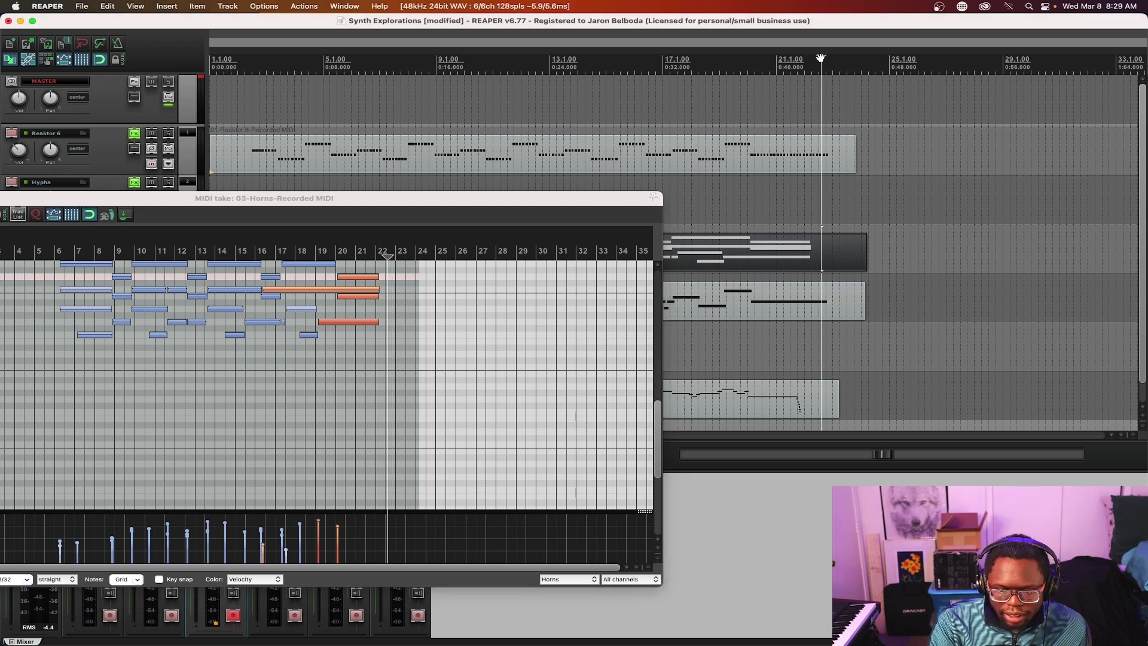
pyautogui.click(827, 58)
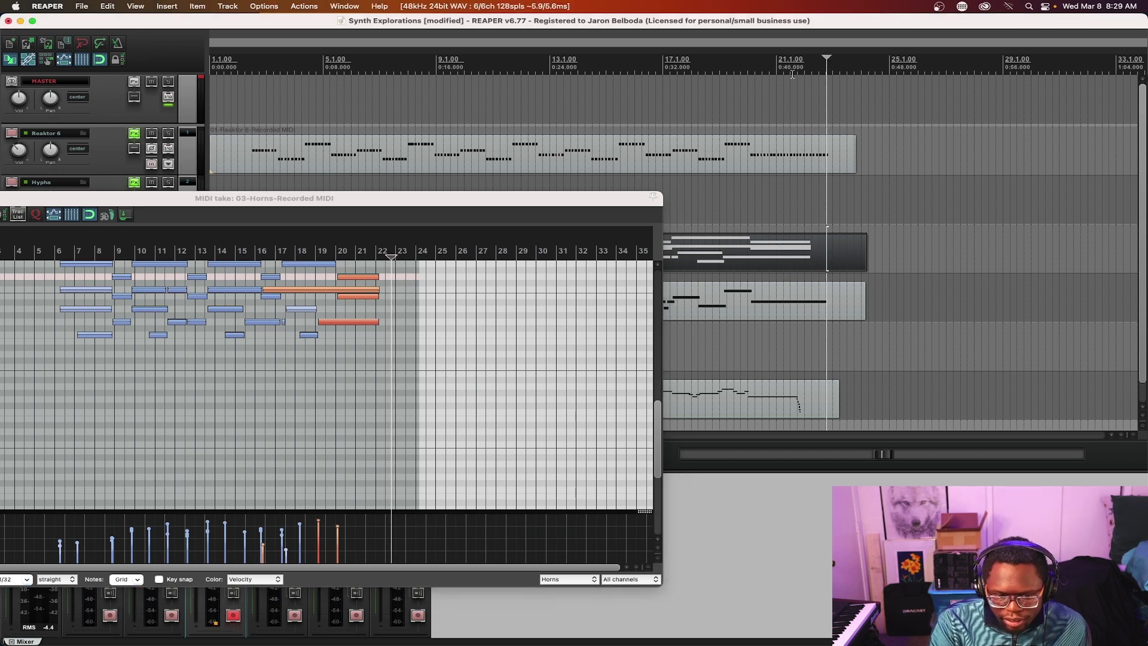
pyautogui.moveTo(378, 277); pyautogui.dragTo(389, 278)
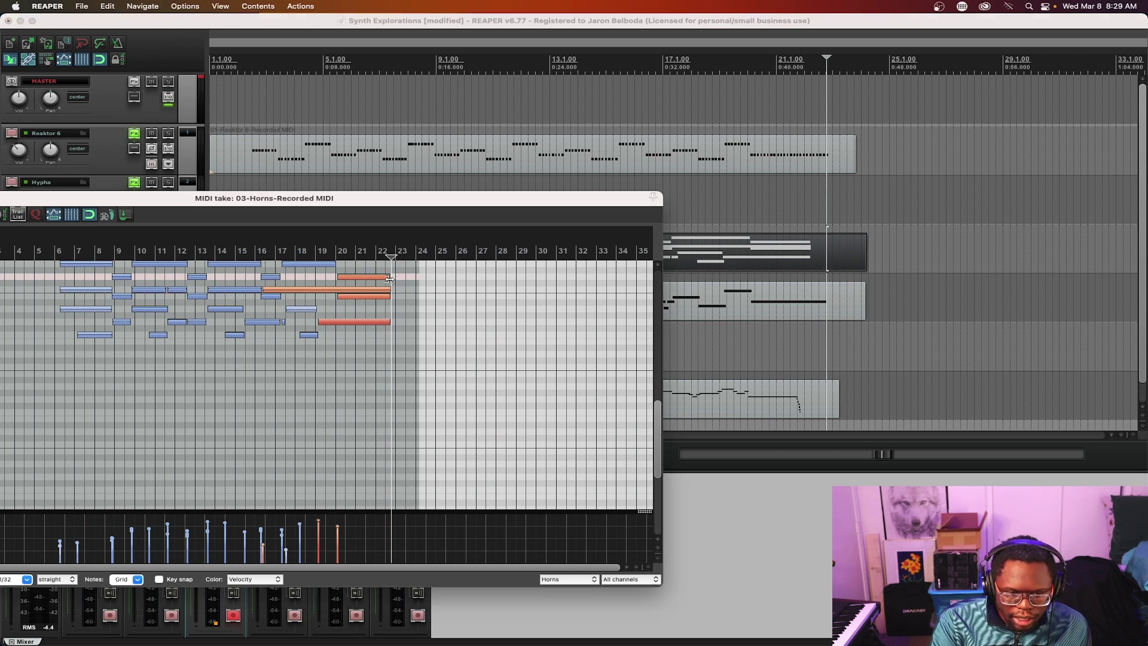
pyautogui.click(363, 255)
pyautogui.press('space')
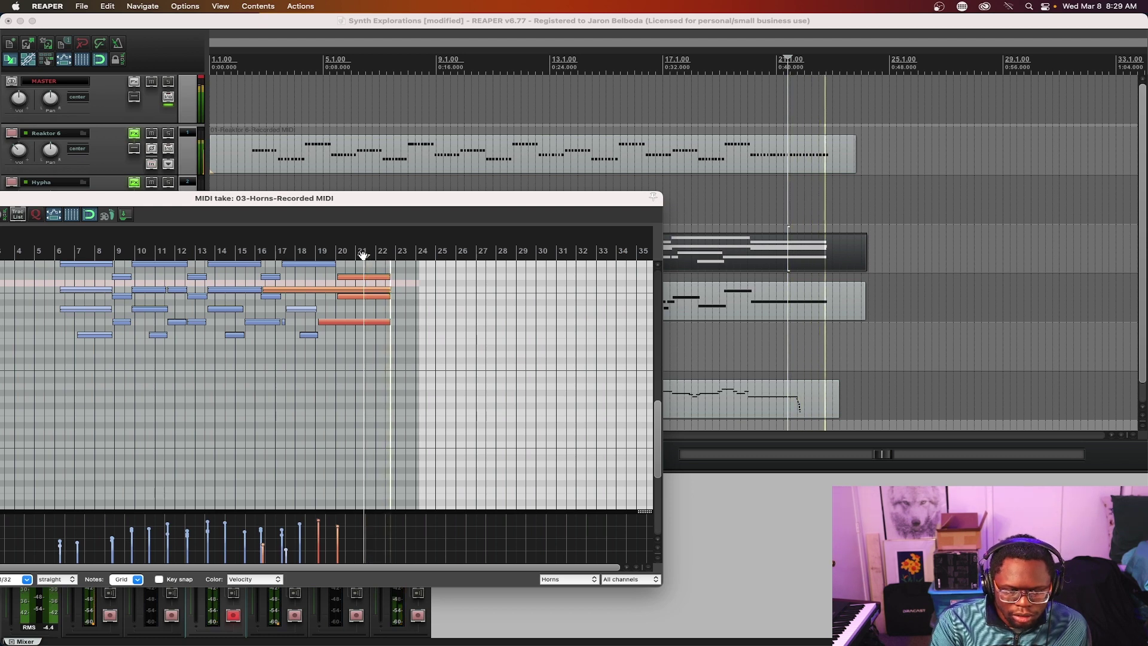
pyautogui.press('space')
# Close the MIDI editor, save the project, and disarm the Horns track
pyautogui.doubleClick(441, 198)
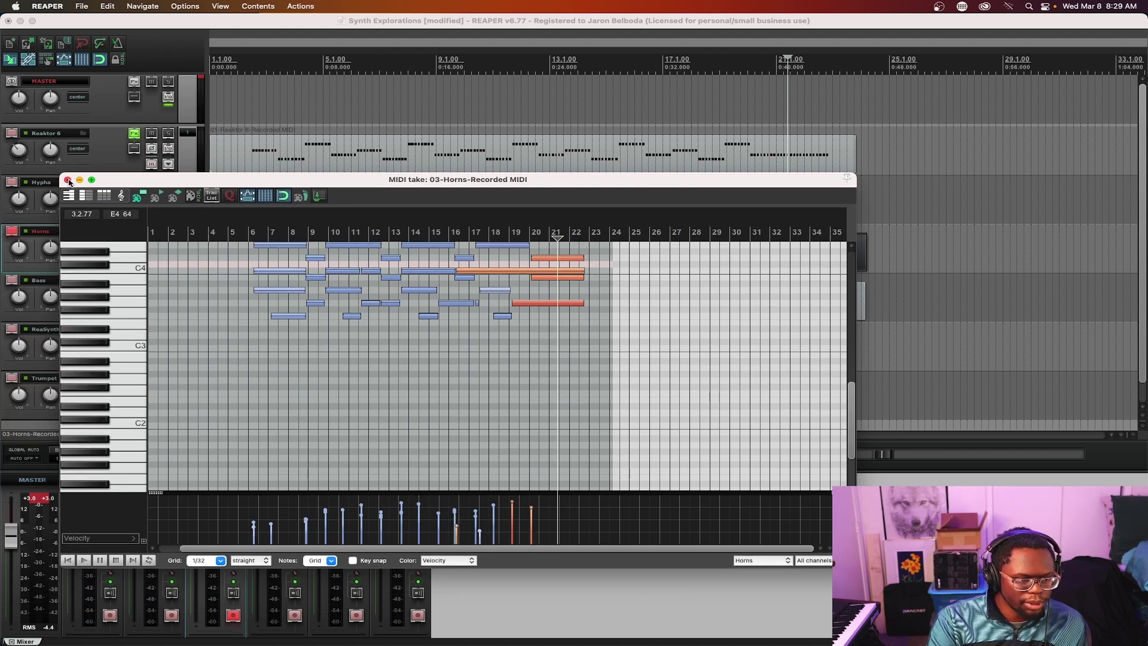
pyautogui.click(68, 180)
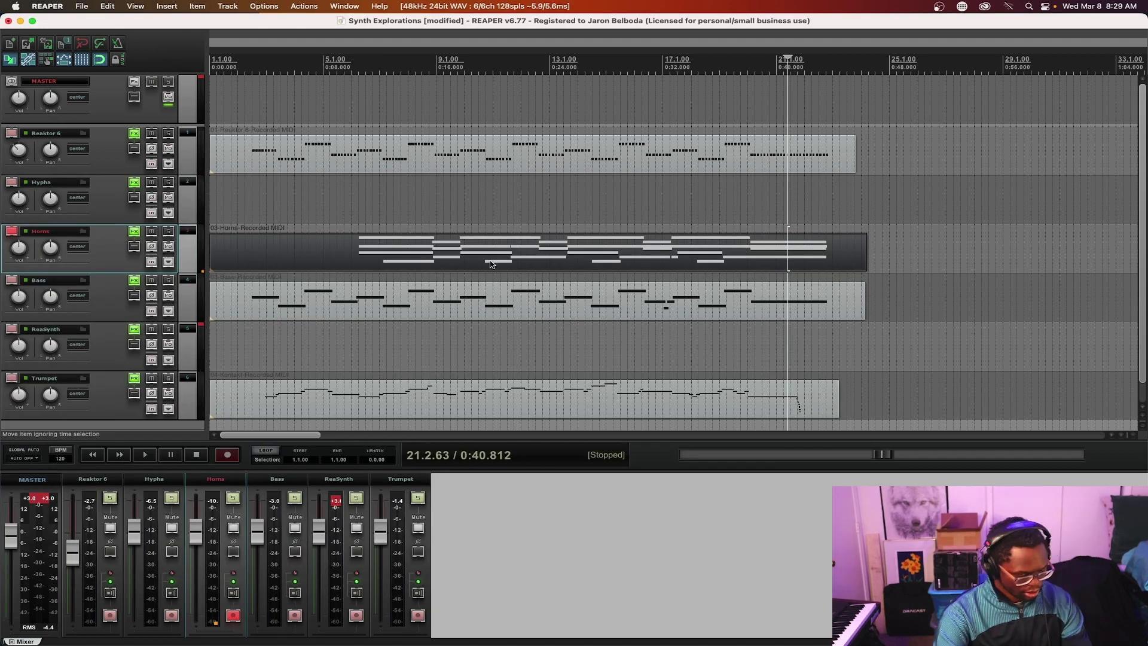
pyautogui.press('super+s')
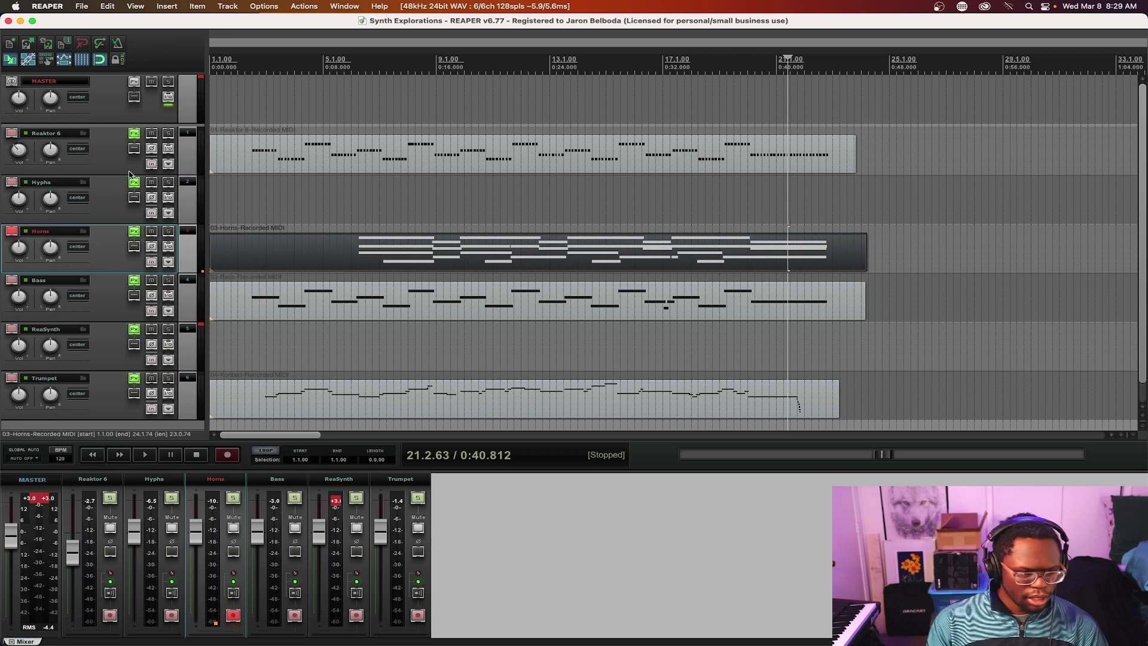
pyautogui.click(11, 232)
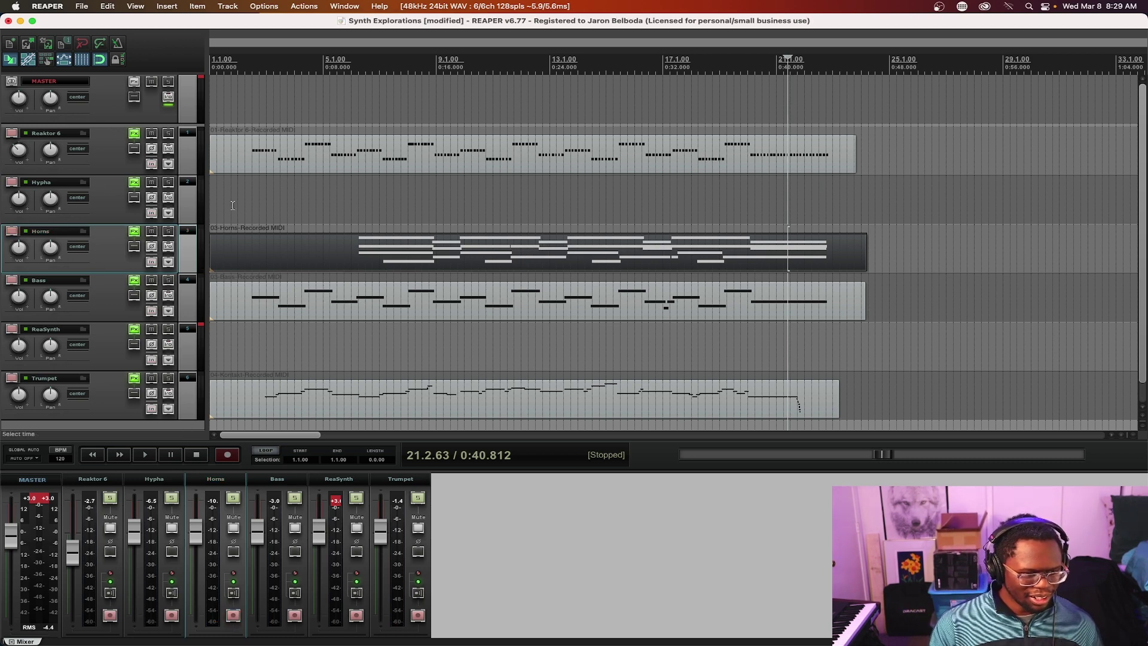
# Insert a new track below Horns with the AUi version of Kontakt 7, filtering the instrument list by "konta"
pyautogui.click(172, 429)
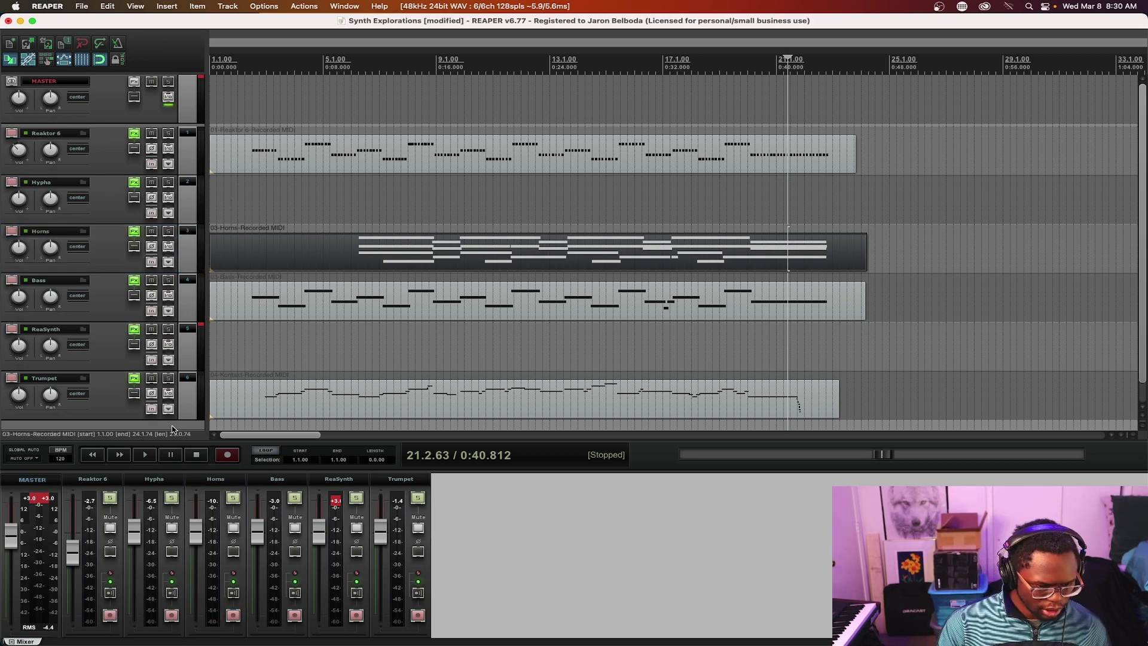
pyautogui.hotkey('ctrl', 'shift', 'i')
pyautogui.scroll(-12, 368, 383)
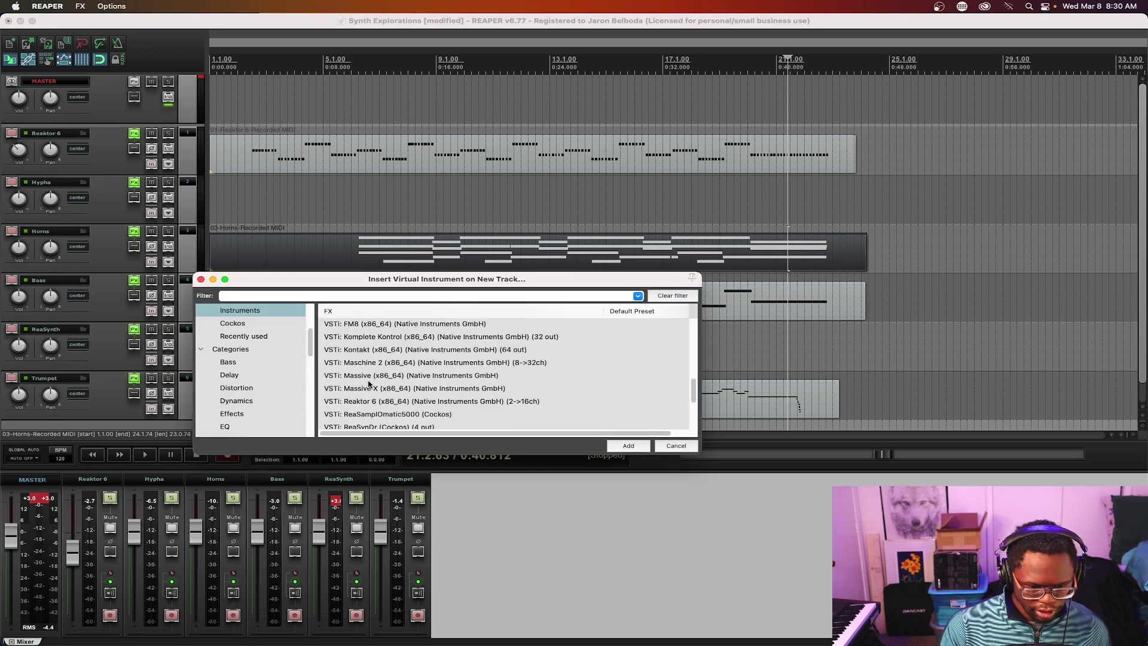
pyautogui.scroll(1, 380, 399)
pyautogui.scroll(12, 368, 377)
pyautogui.scroll(-12, 366, 380)
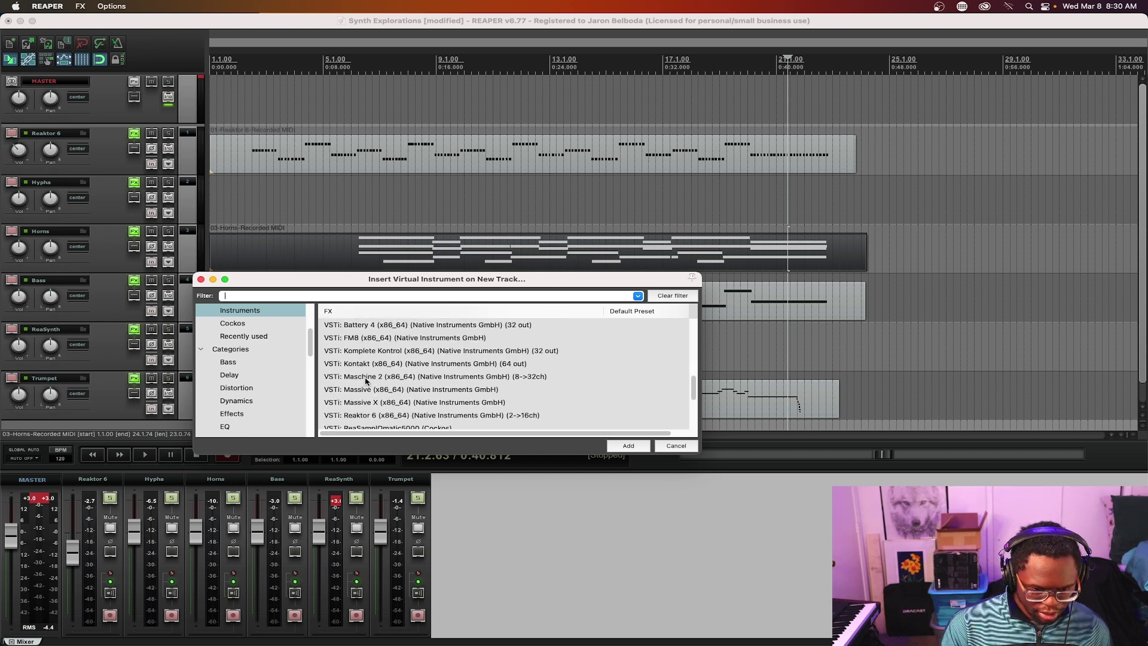
pyautogui.scroll(2, 366, 380)
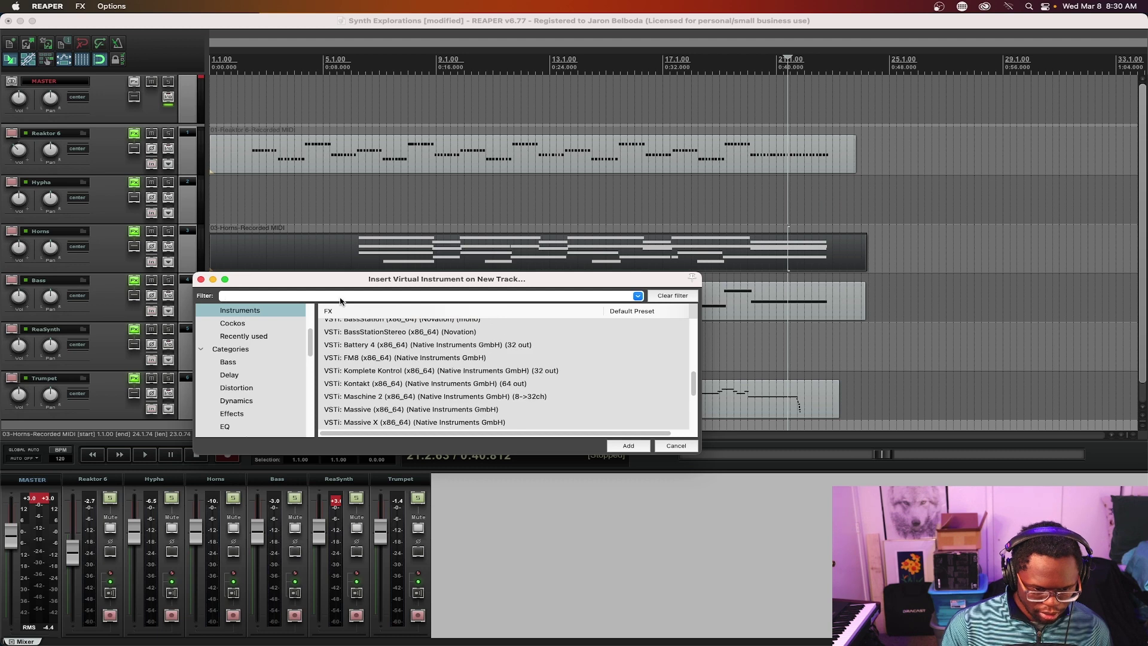
pyautogui.write('konta')
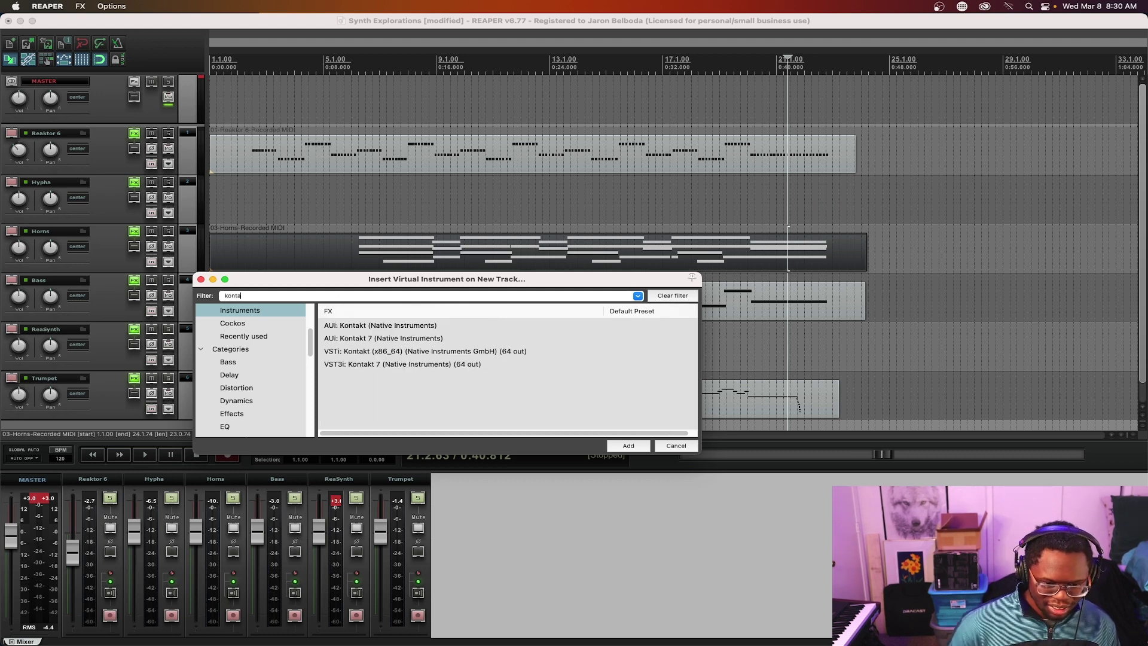
pyautogui.click(386, 341)
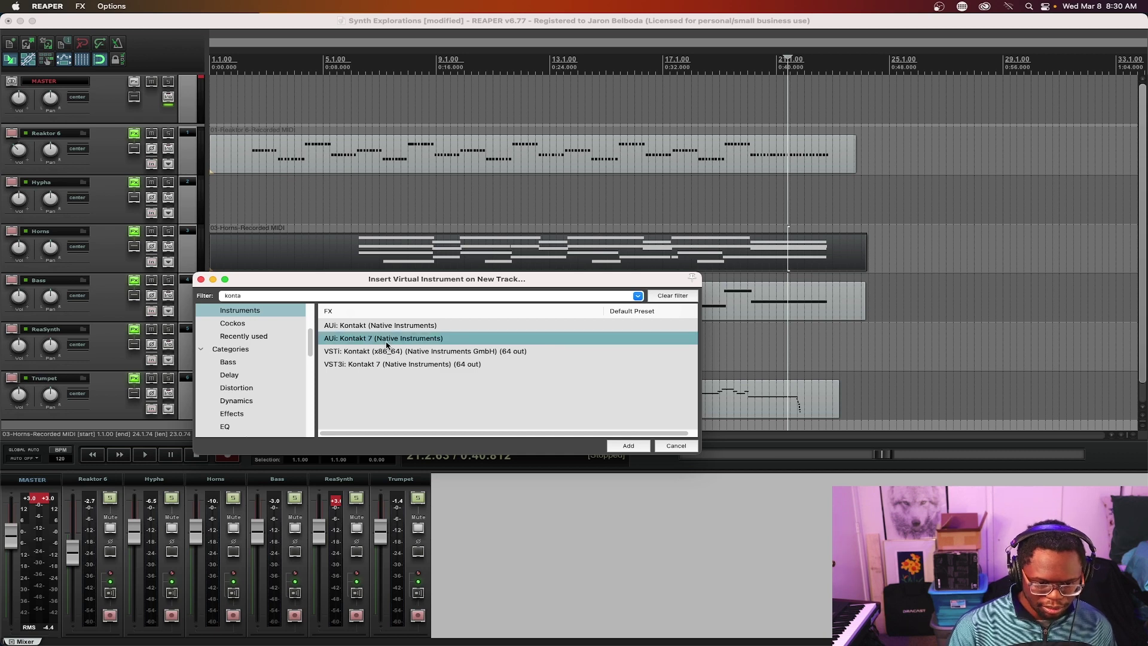
pyautogui.doubleClick(386, 345)
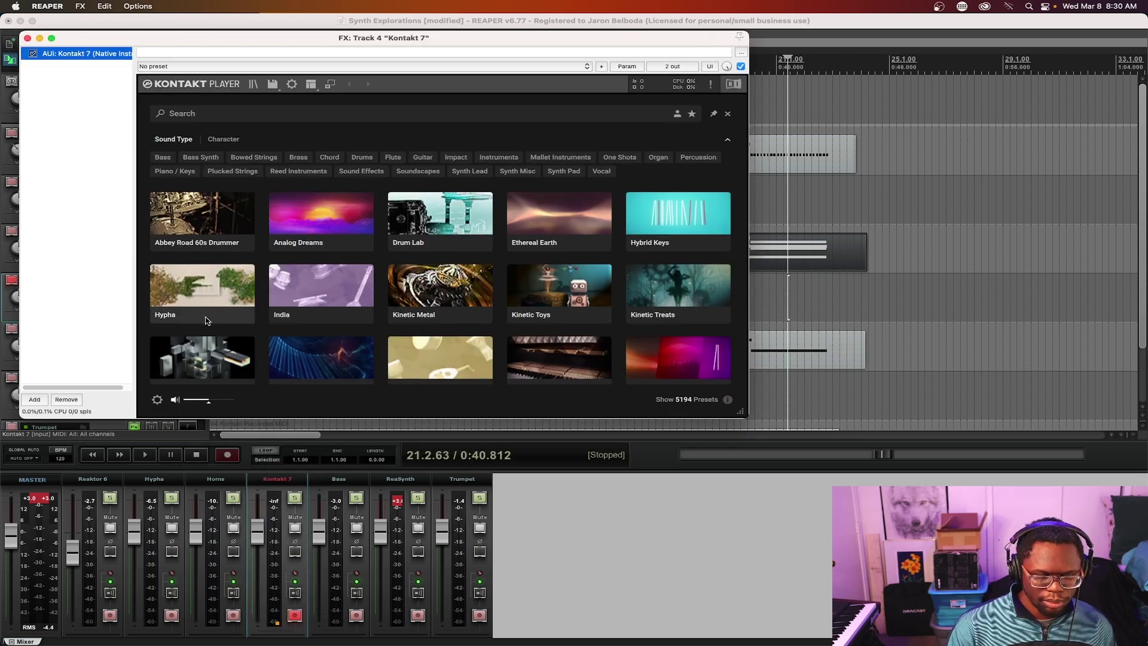
# Filter the Kontakt library to Piano / Keys sounds and open the presets of the Noire library
pyautogui.click(279, 116)
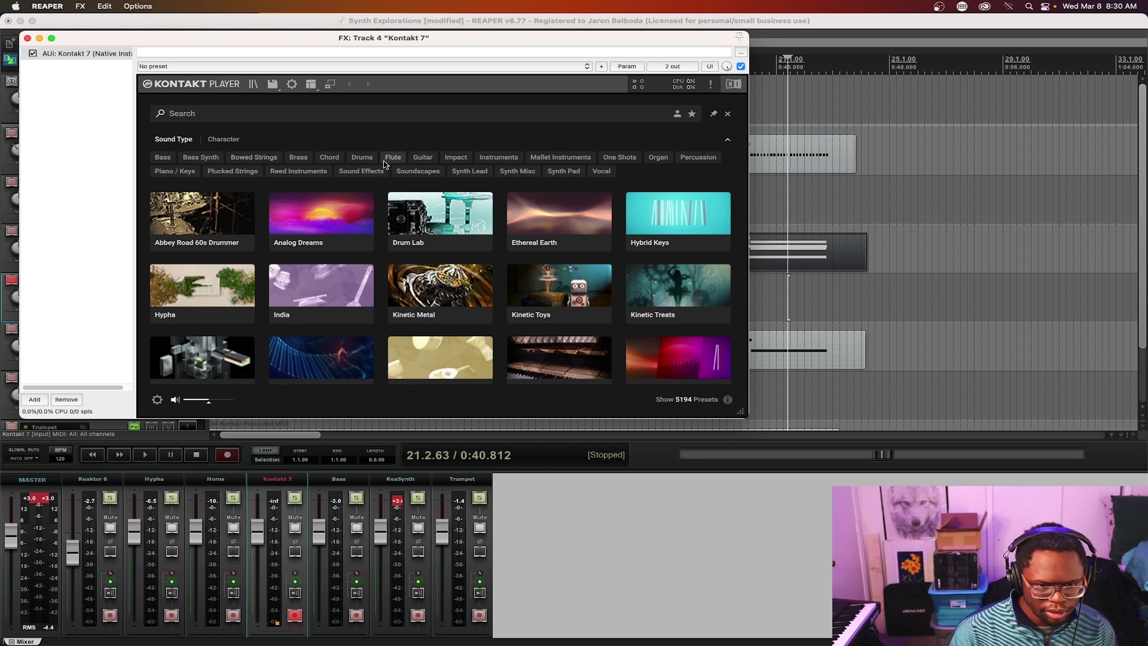
pyautogui.click(174, 170)
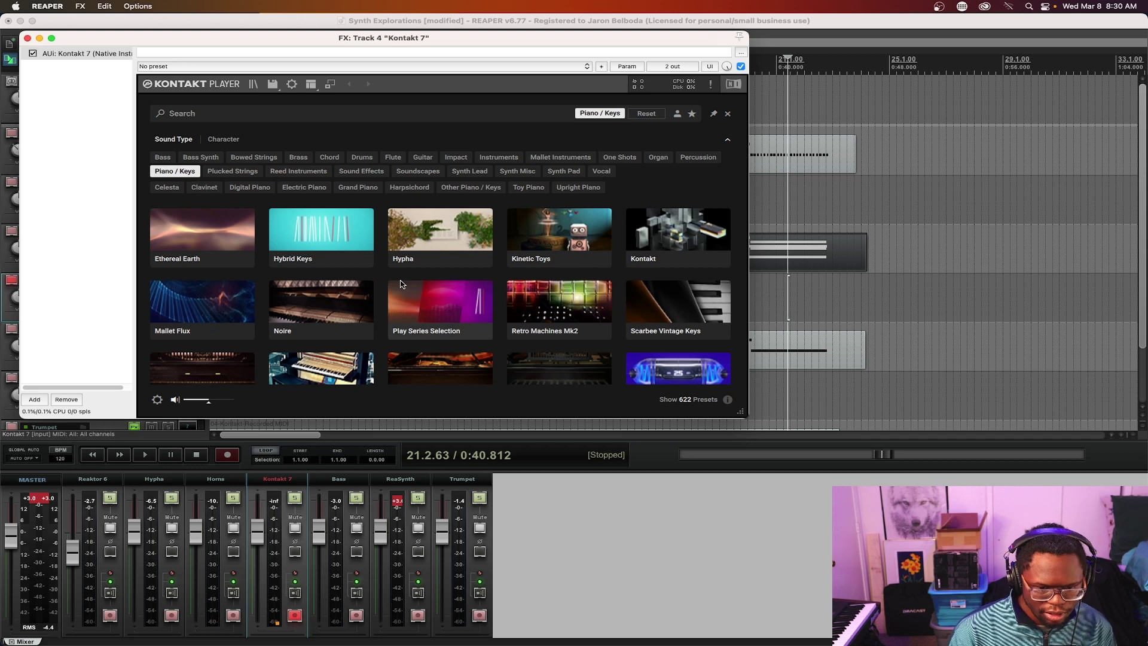
pyautogui.scroll(-1, 331, 296)
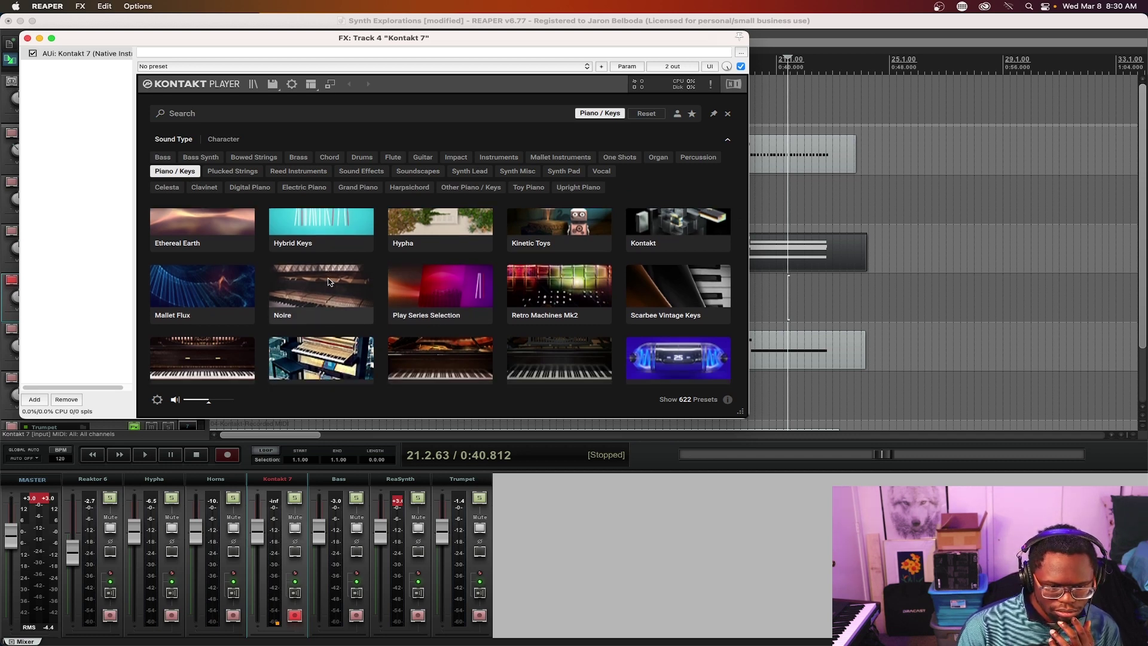
pyautogui.click(328, 281)
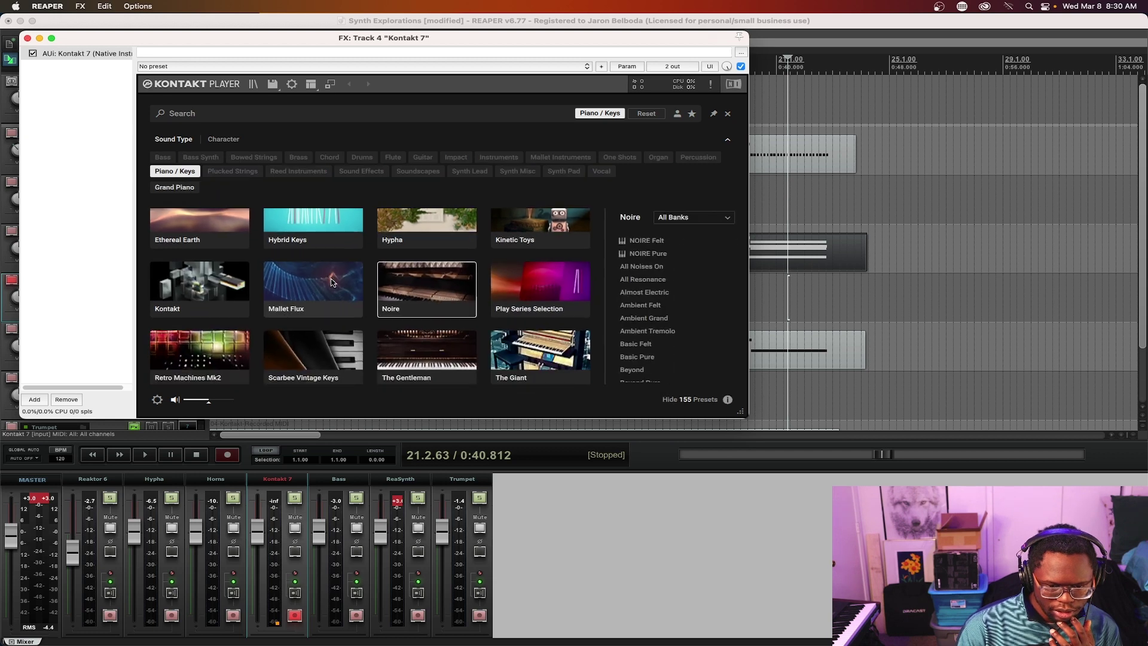
# Audition the Noire presets NOIRE Felt, NOIRE Pure, All Noises On, All Resonance, Almost Electric and Ambient Felt
pyautogui.click(665, 241)
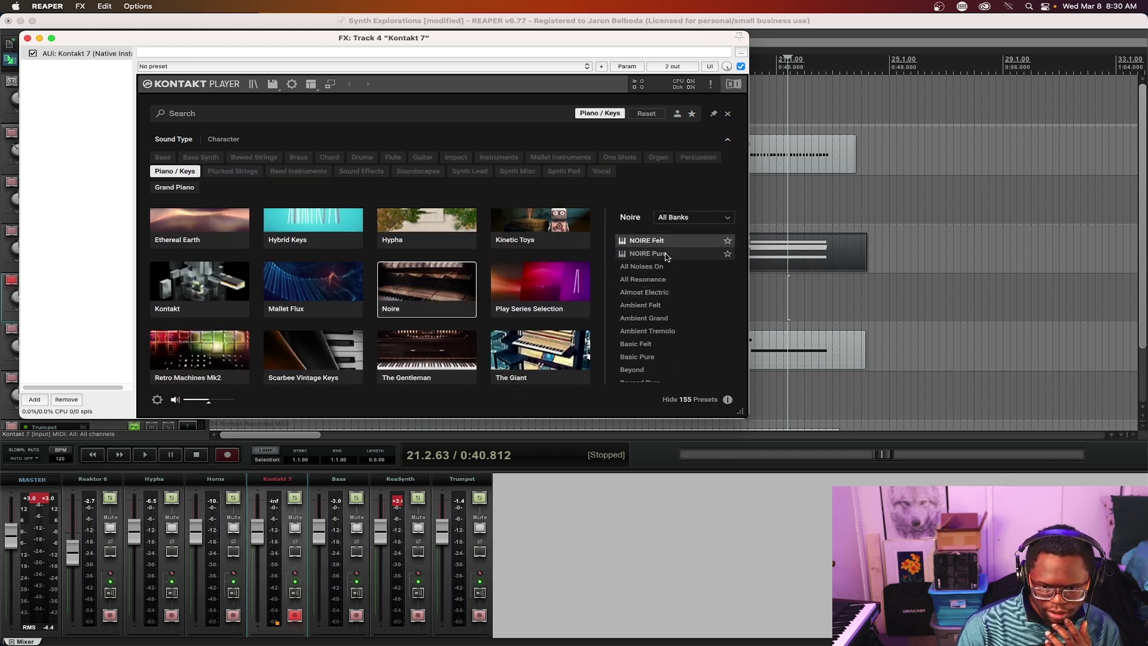
pyautogui.click(660, 257)
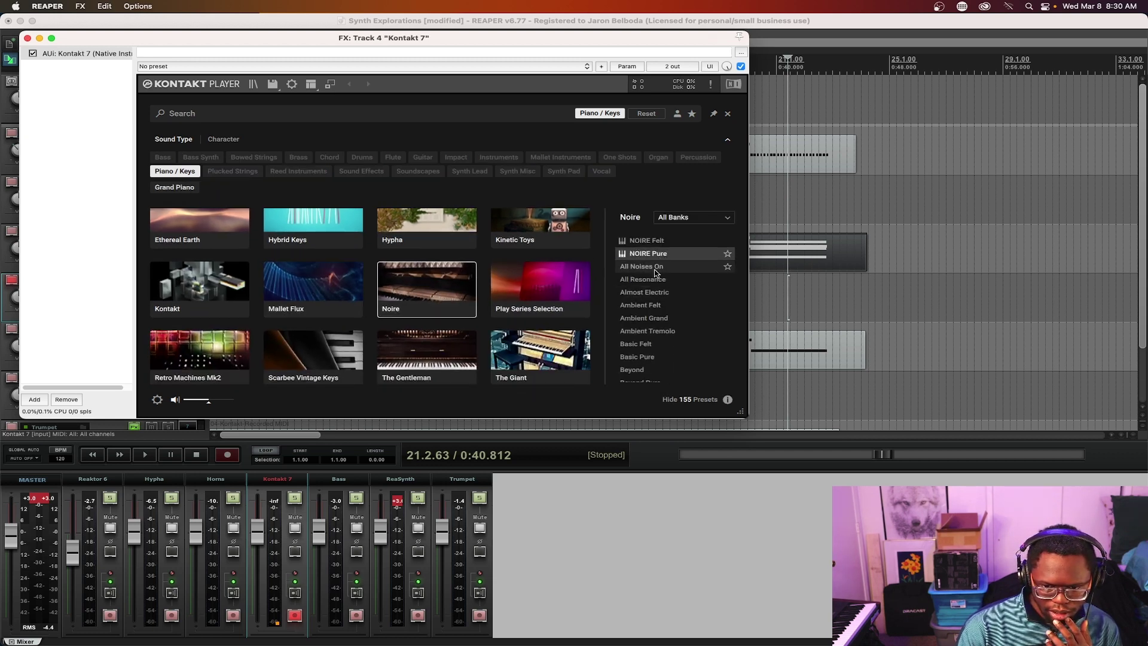
pyautogui.click(655, 271)
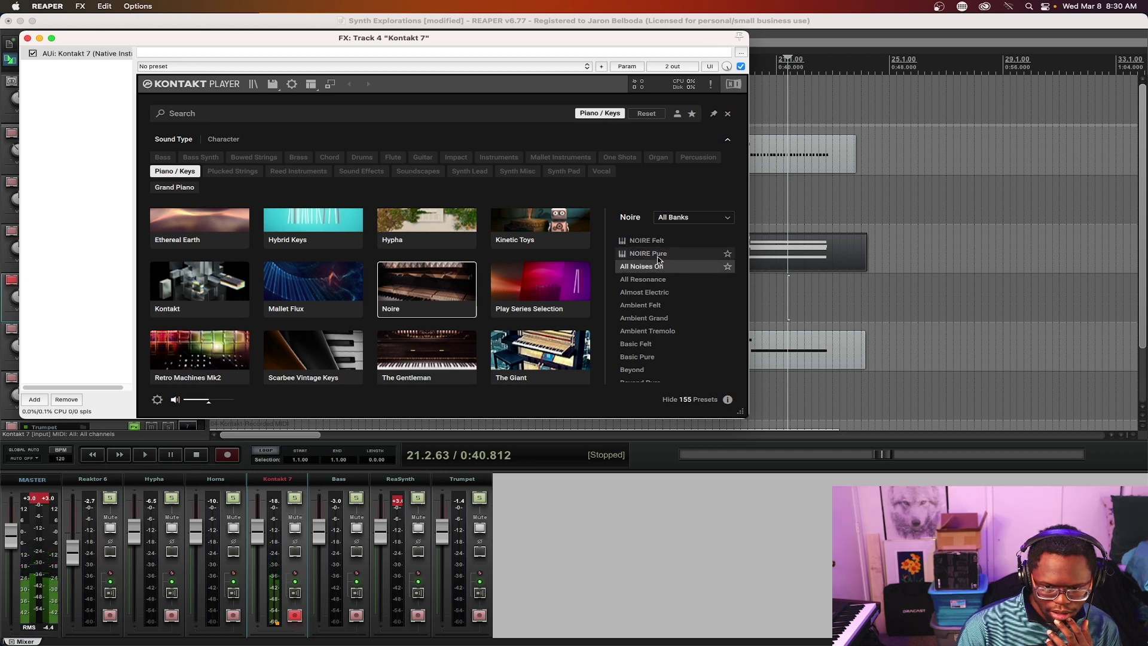
pyautogui.click(658, 254)
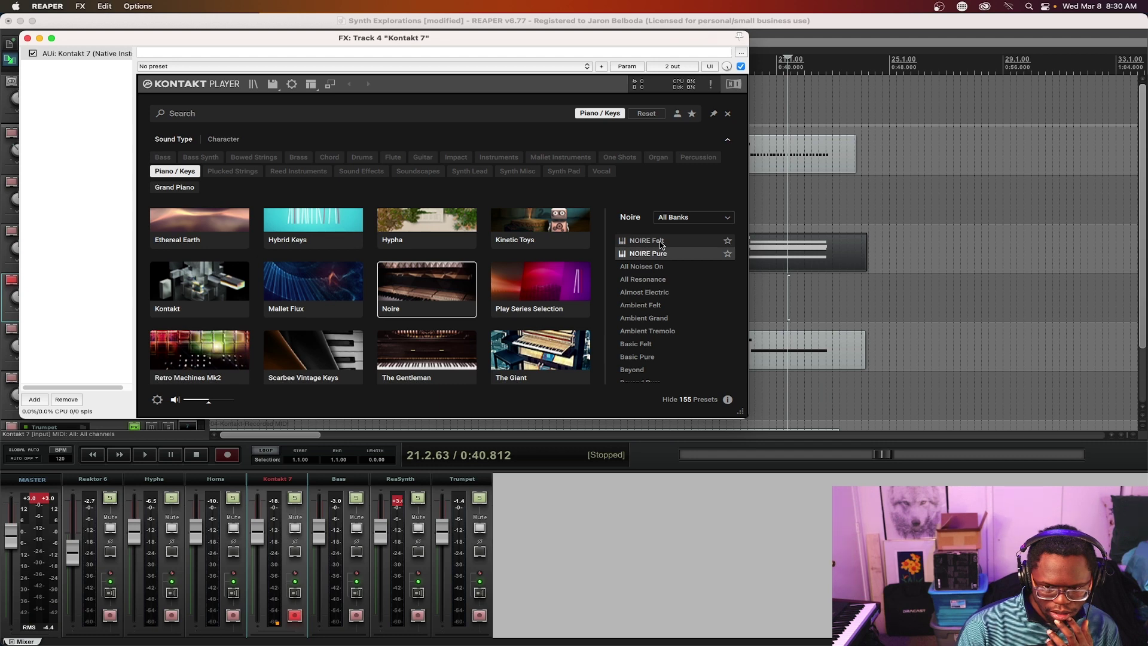
pyautogui.click(656, 281)
pyautogui.click(659, 293)
pyautogui.click(659, 303)
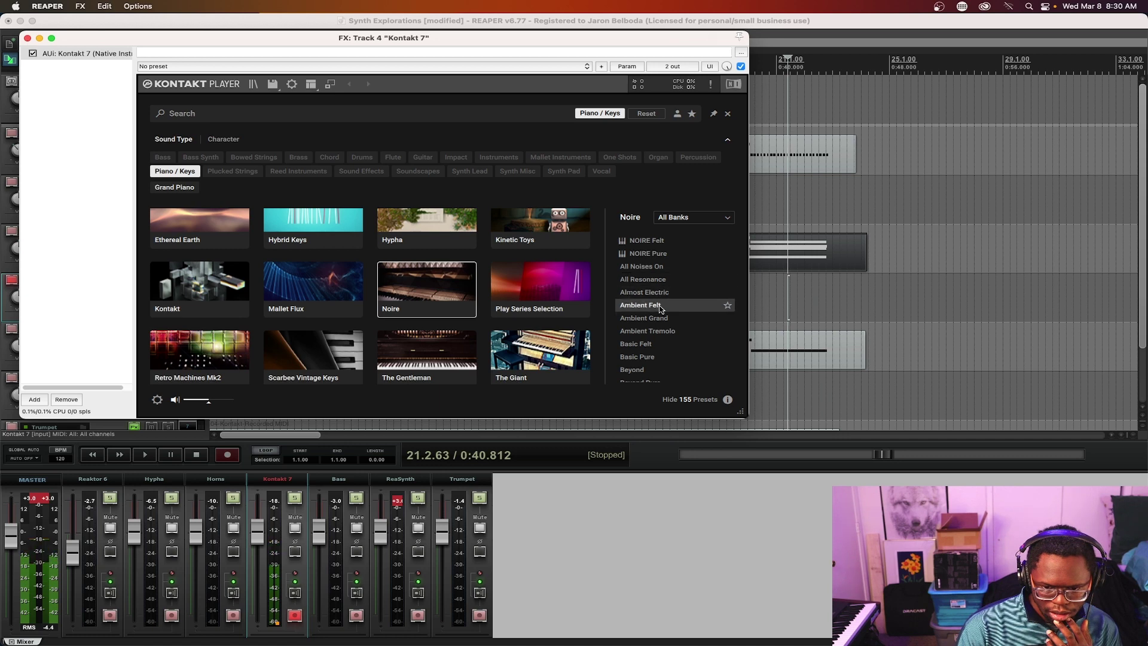
# Audition more Noire presets, including Ambient Grand, Basic Pure, Beyond and Beyond Pure, and load Big Bottom
pyautogui.click(660, 318)
pyautogui.scroll(-2, 660, 323)
pyautogui.click(657, 289)
pyautogui.click(658, 302)
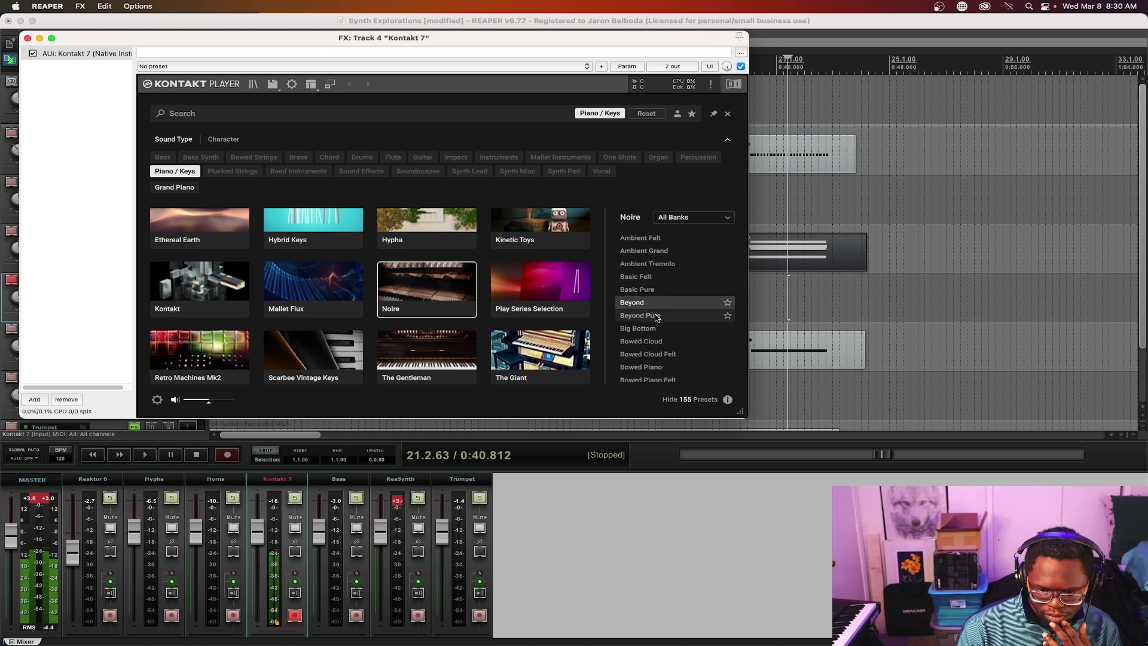
pyautogui.click(653, 315)
pyautogui.click(657, 328)
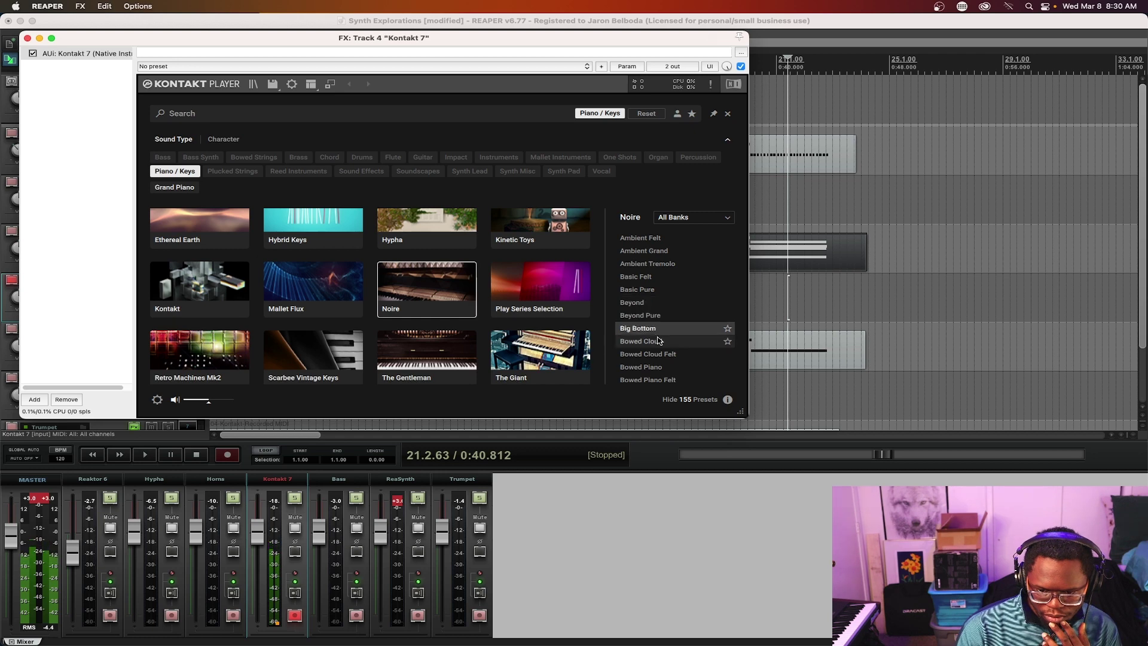
pyautogui.click(653, 315)
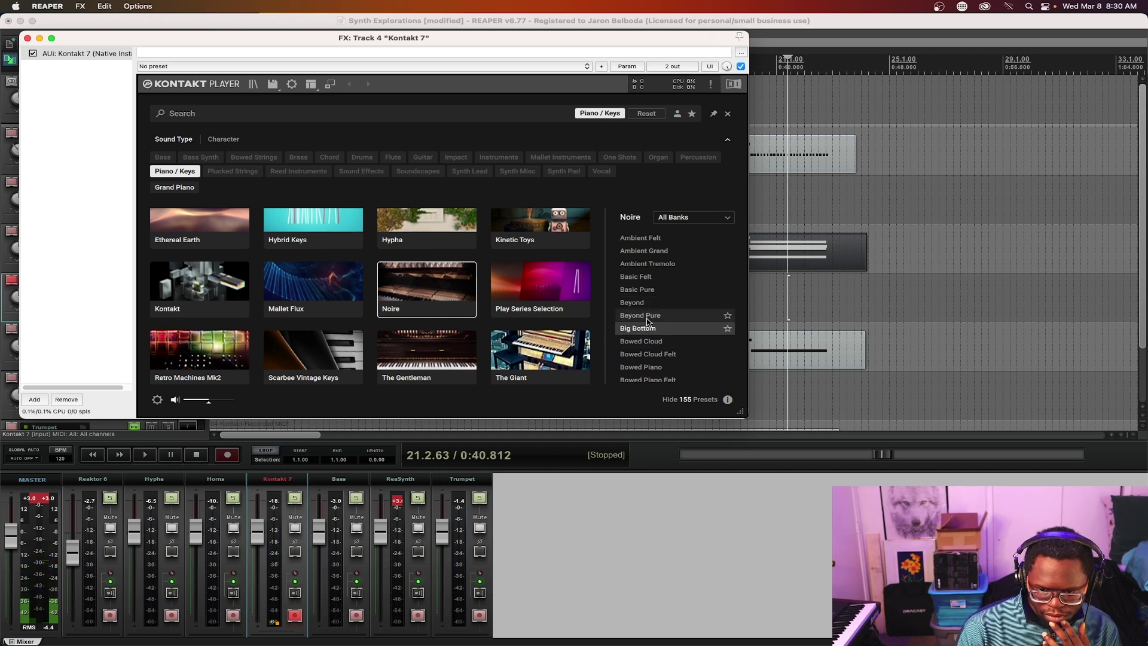
pyautogui.click(650, 330)
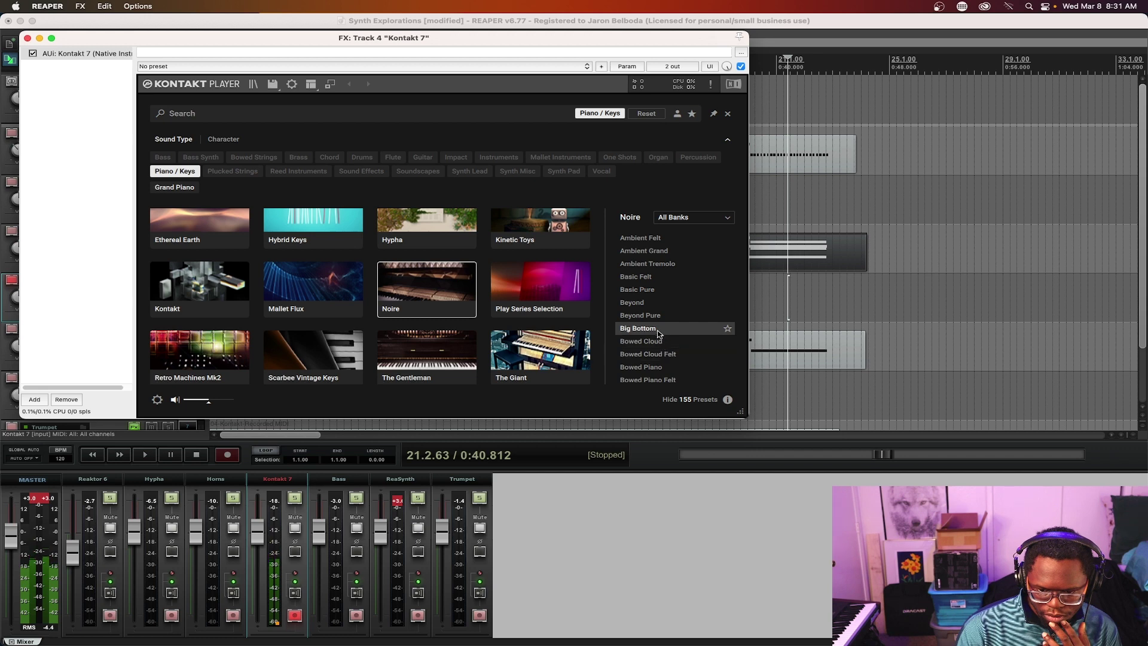
pyautogui.doubleClick(657, 330)
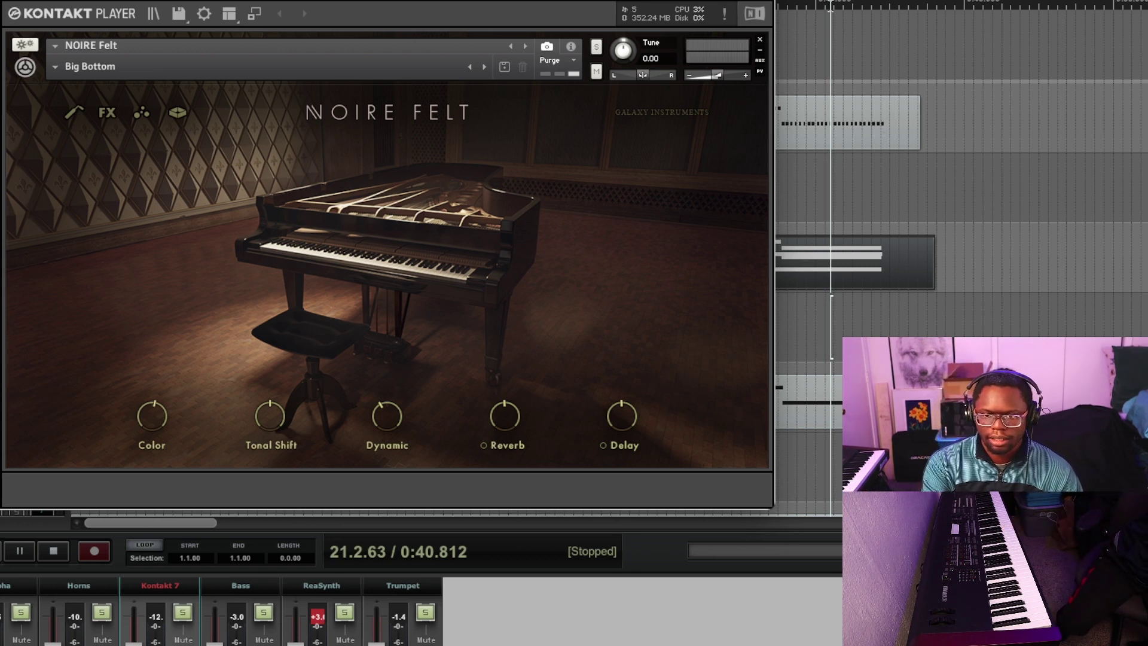
# Play the project from the beginning through the end of the layers to rehearse the piano part, and stop playback
pyautogui.click(848, 41)
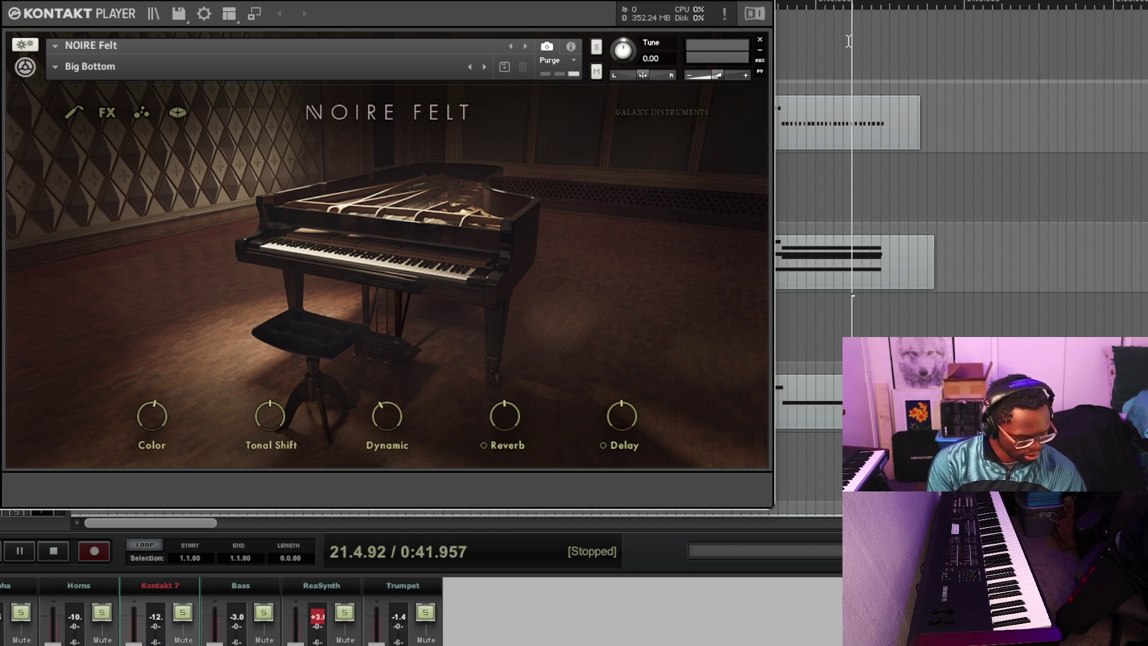
pyautogui.press('Home')
pyautogui.press('space')
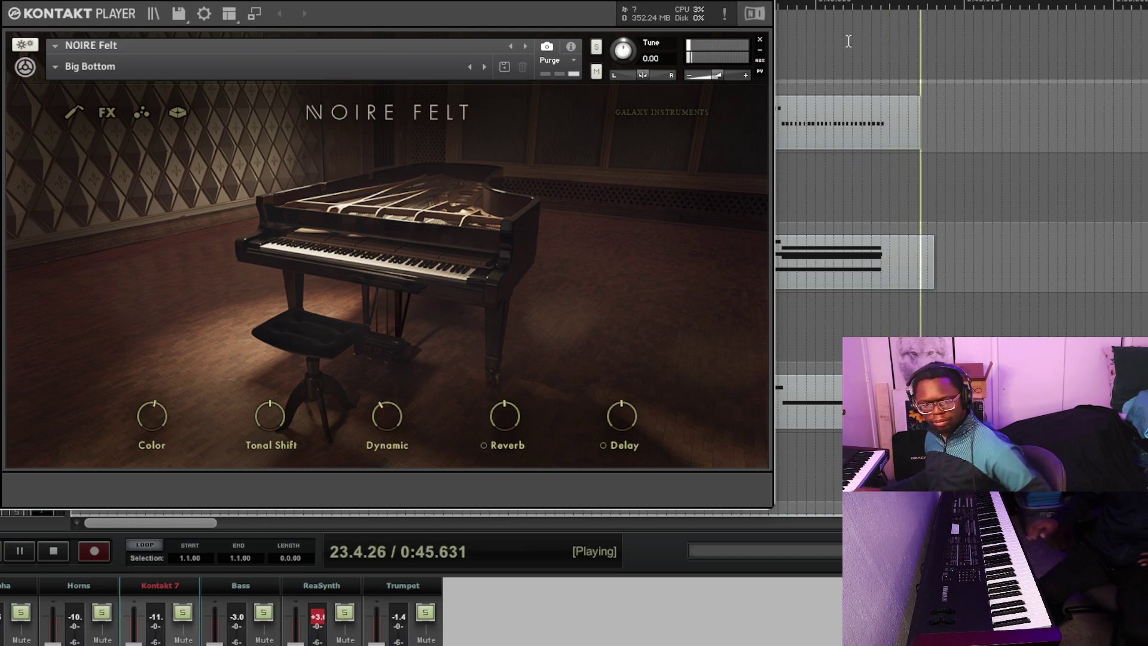
pyautogui.press('space')
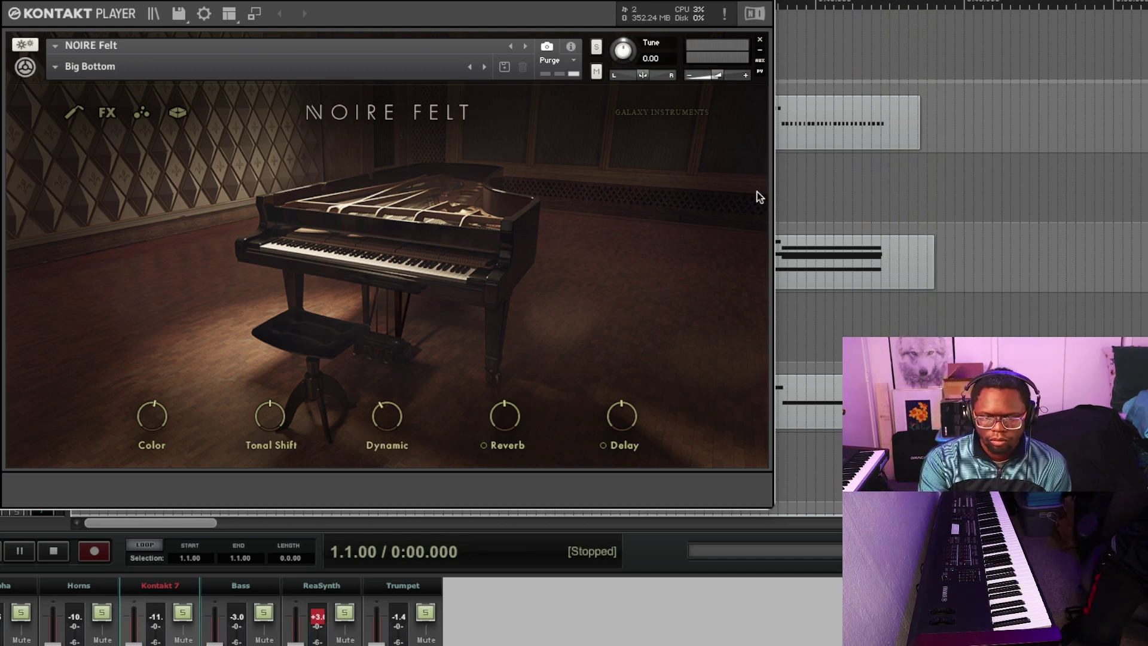
# Place the edit cursor at 15.3.00, reposition the Kontakt window, and dismiss the Replace FX dialog without replacing the instrument
pyautogui.moveTo(555, 1); pyautogui.dragTo(318, 110)
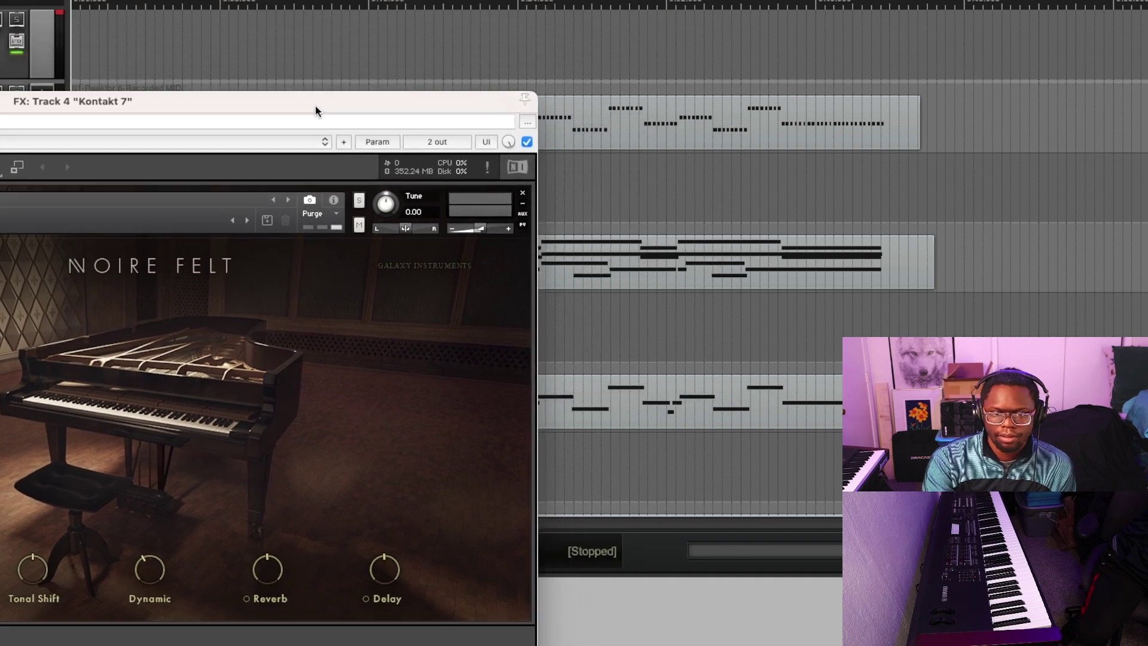
pyautogui.click(611, 27)
pyautogui.moveTo(275, 106); pyautogui.dragTo(513, 0)
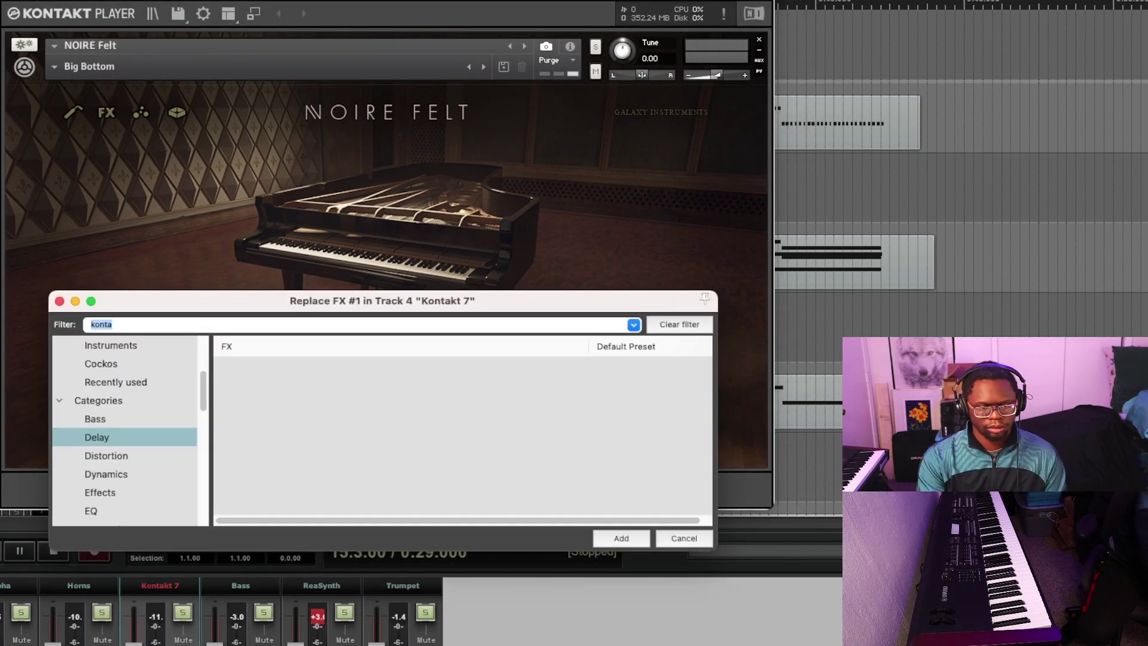
pyautogui.click(684, 538)
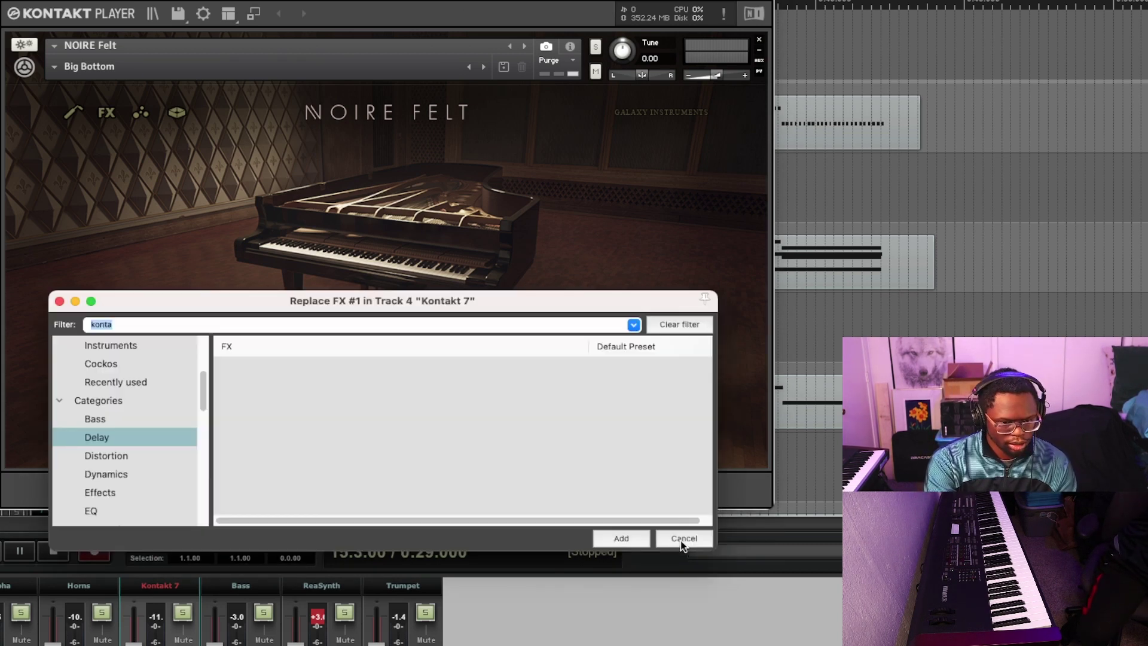
pyautogui.click(683, 538)
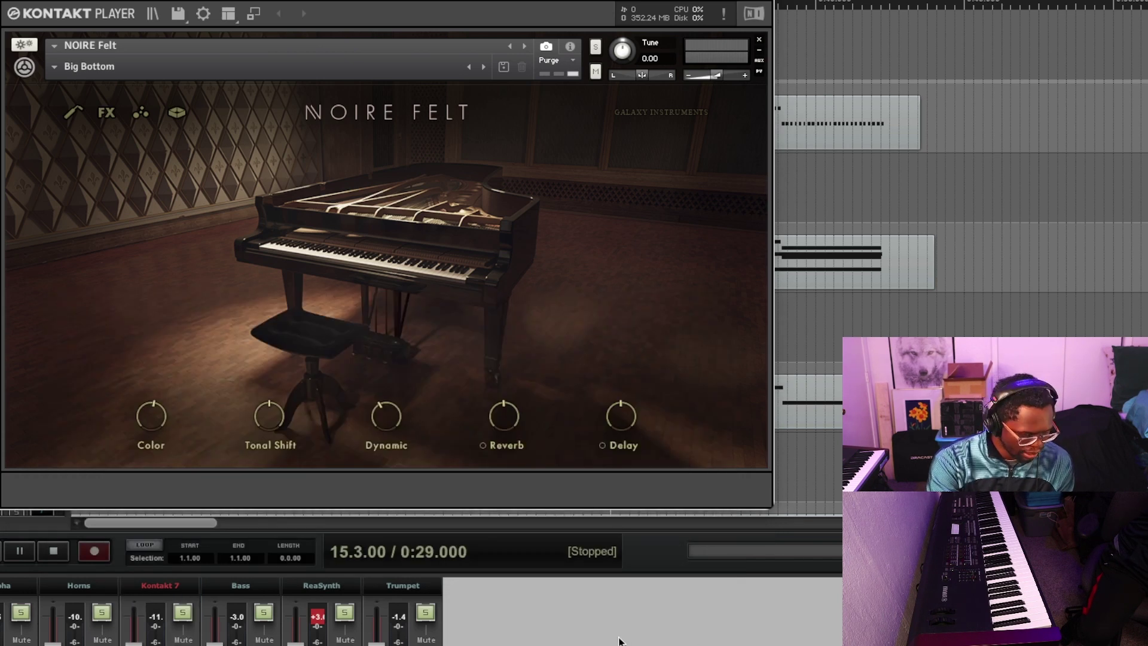
# Record a piano take on the Kontakt 7 track from 15.3.00, save the recorded MIDI, and close the instrument window
pyautogui.hotkey('ctrl', 'r')
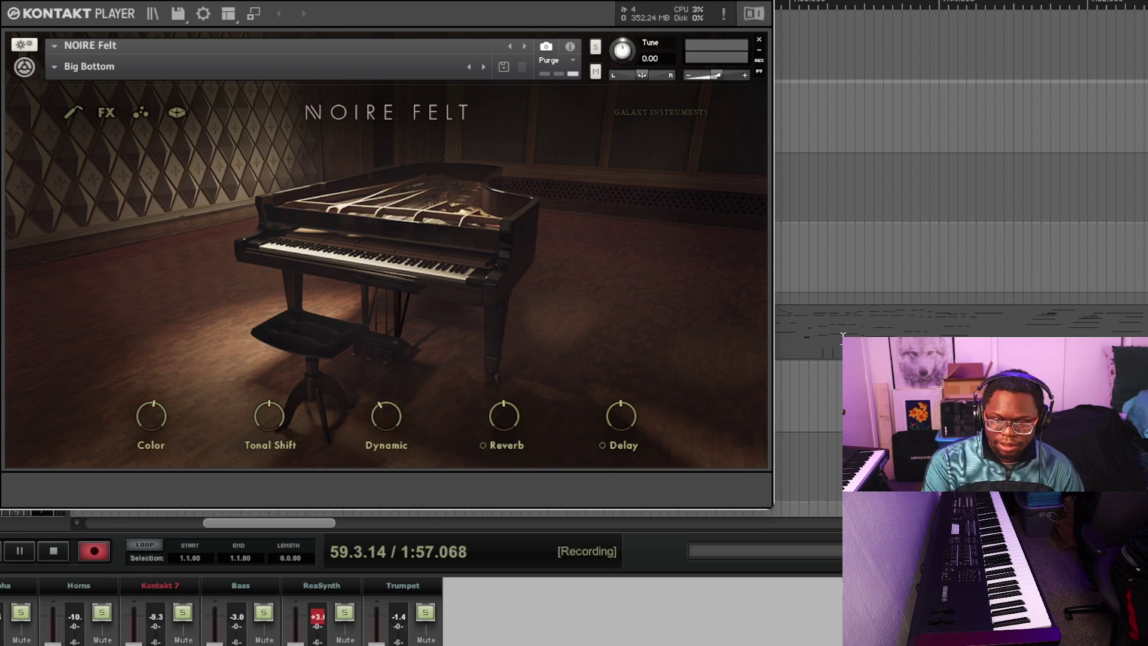
pyautogui.press('space')
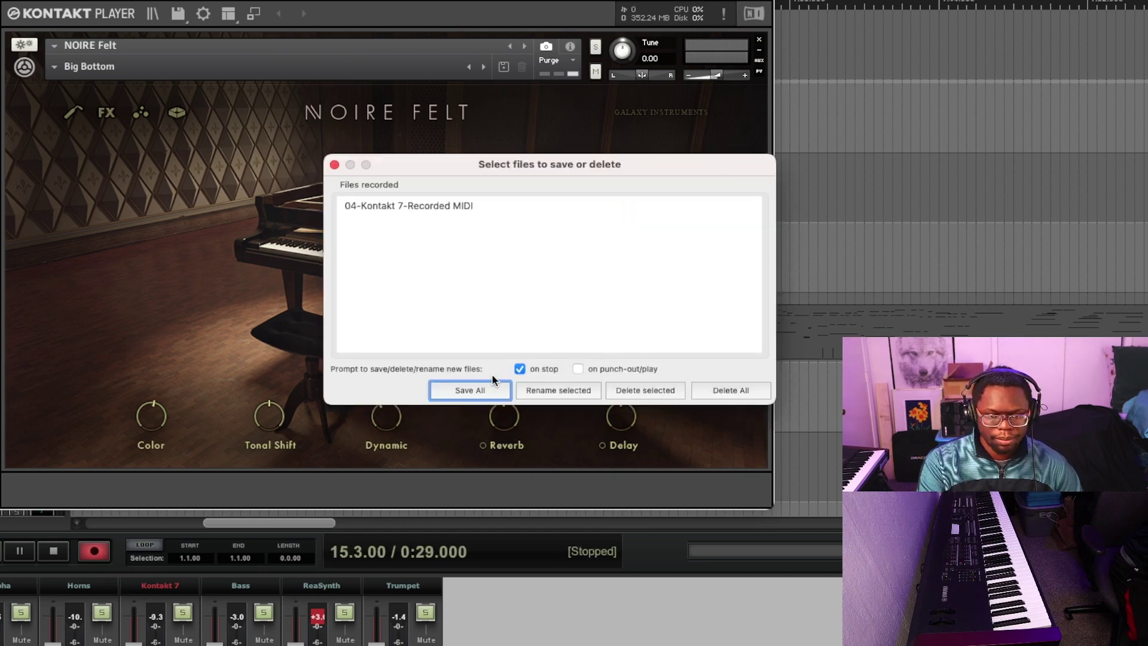
pyautogui.click(480, 390)
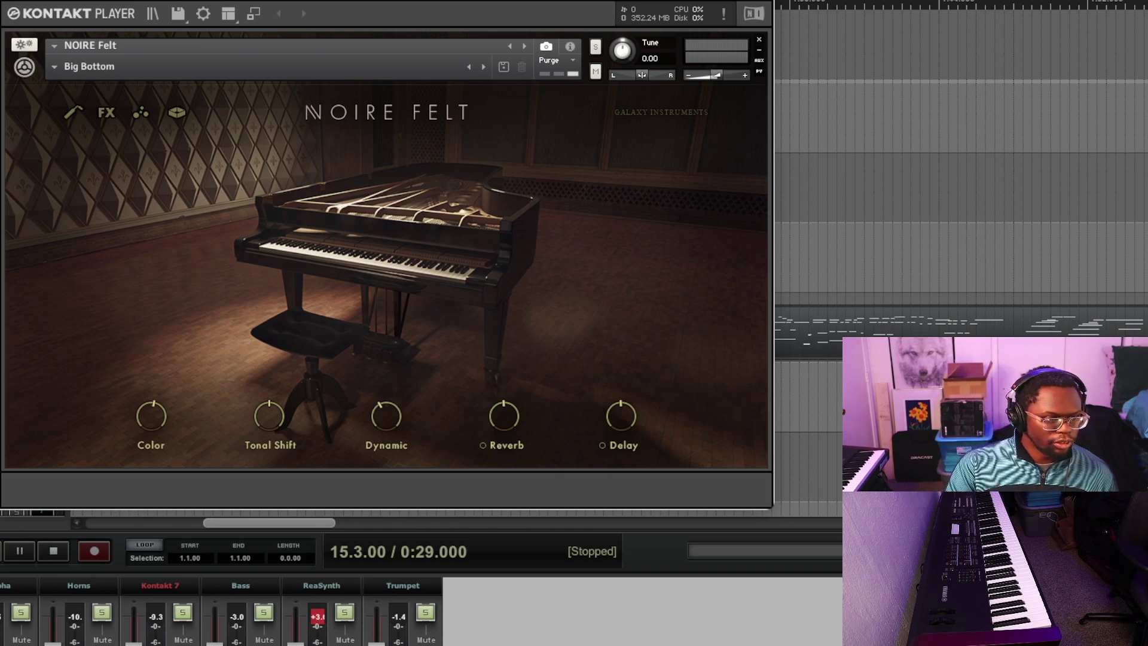
pyautogui.press('Escape')
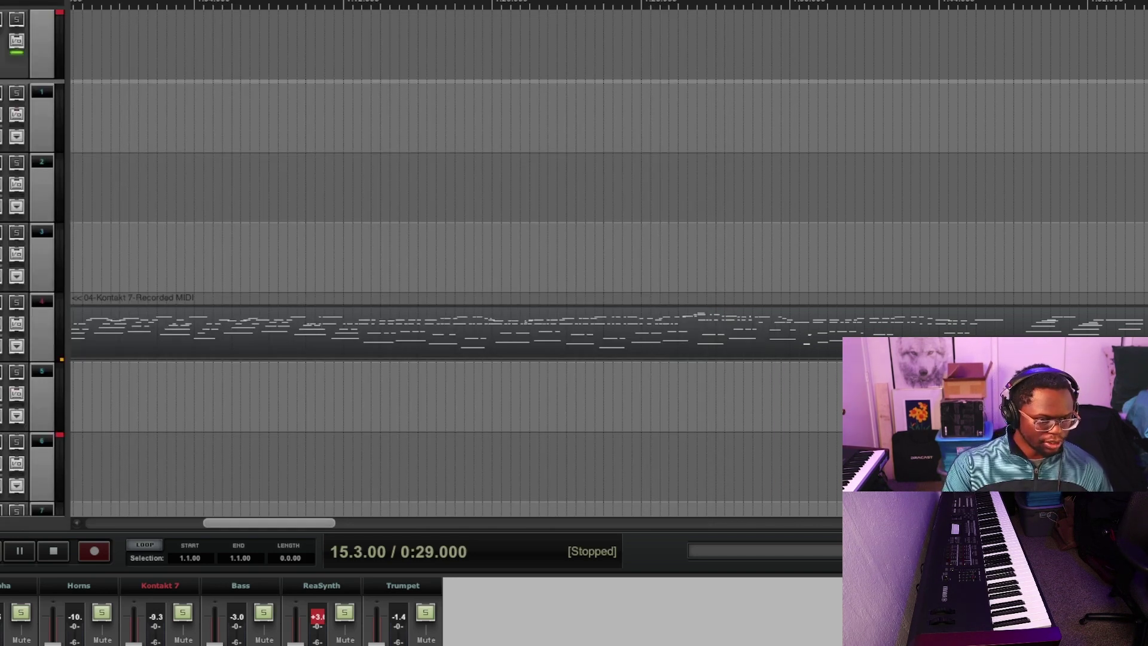
# Rename the Kontakt 7 track to Noire, close its reopened instrument window, and bring the whole arrangement into view
pyautogui.click(42, 335)
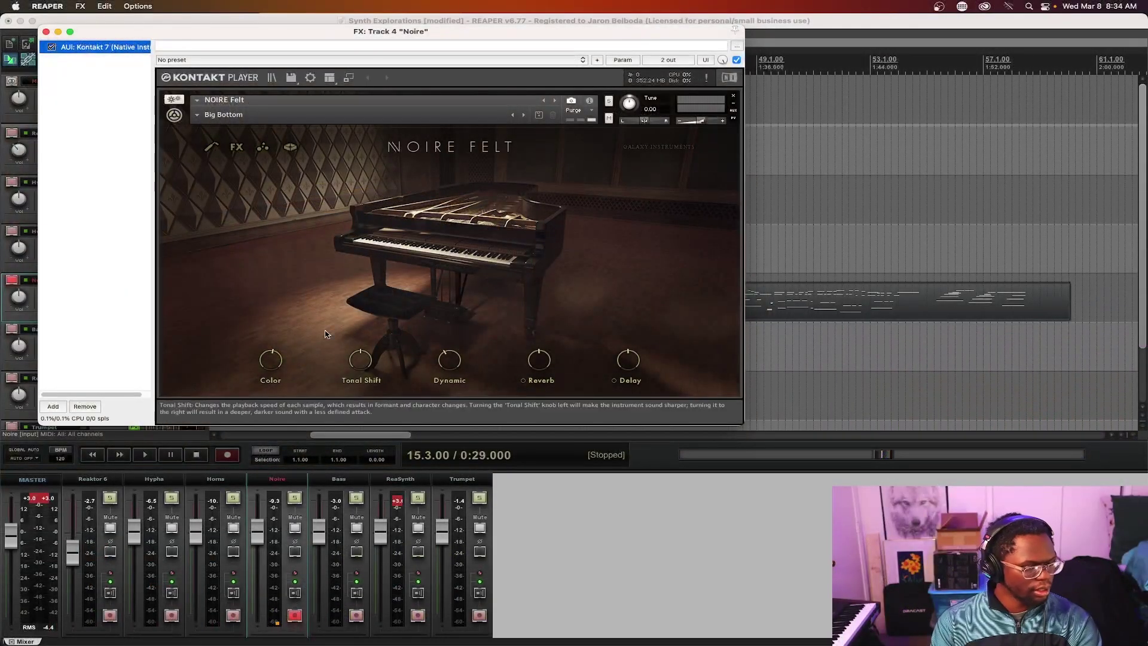
pyautogui.click(46, 33)
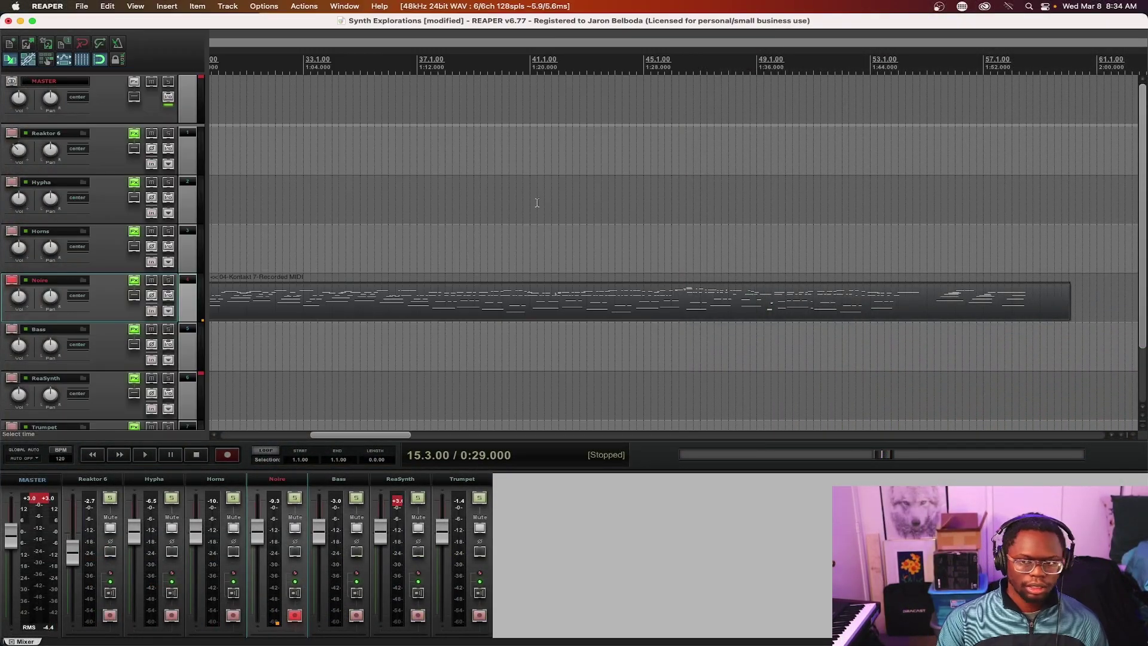
pyautogui.hscroll(-10, 476, 267)
pyautogui.scroll(-4, 479, 261)
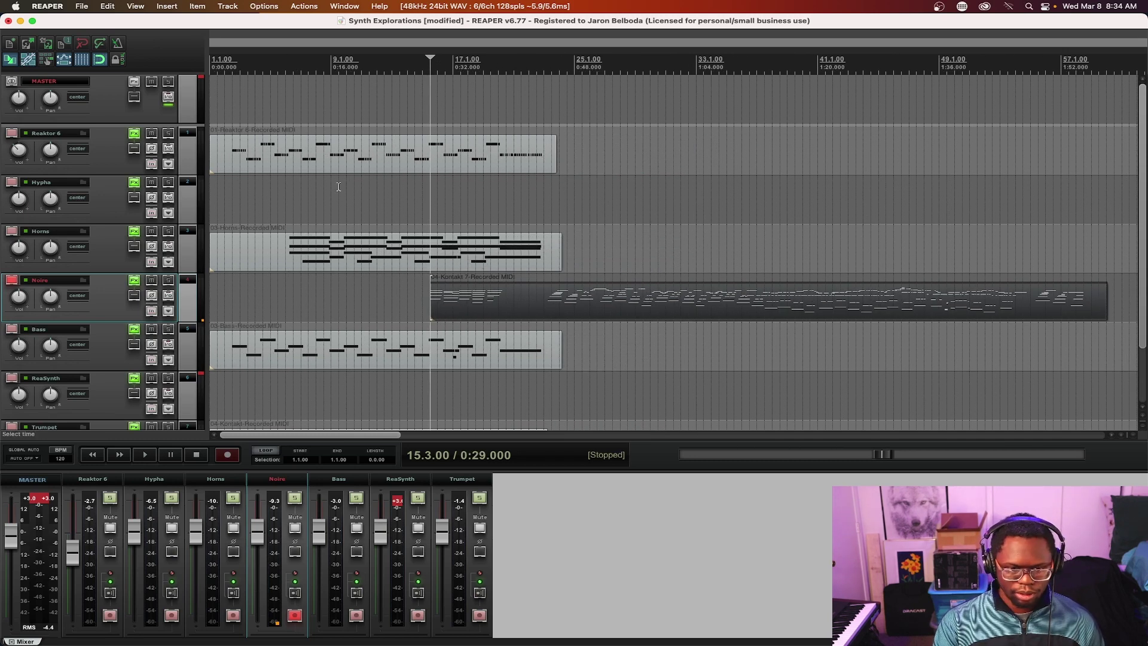
# Play the arrangement from about bar 7, then restart playback from the project start
pyautogui.click(307, 109)
pyautogui.press('space')
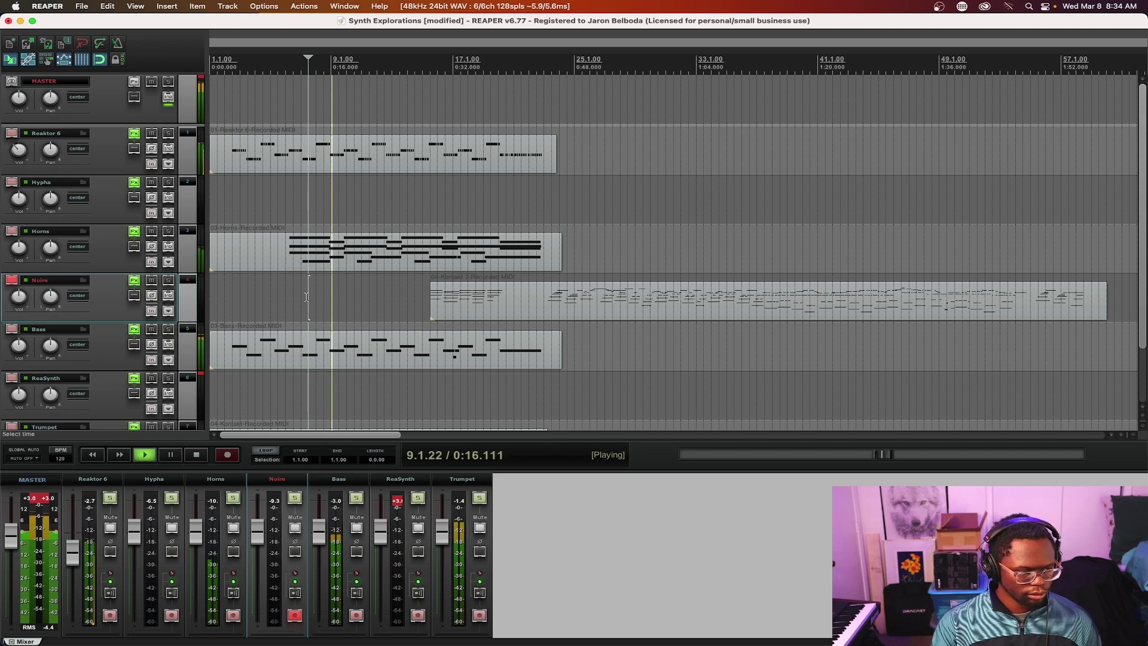
pyautogui.press('Home')
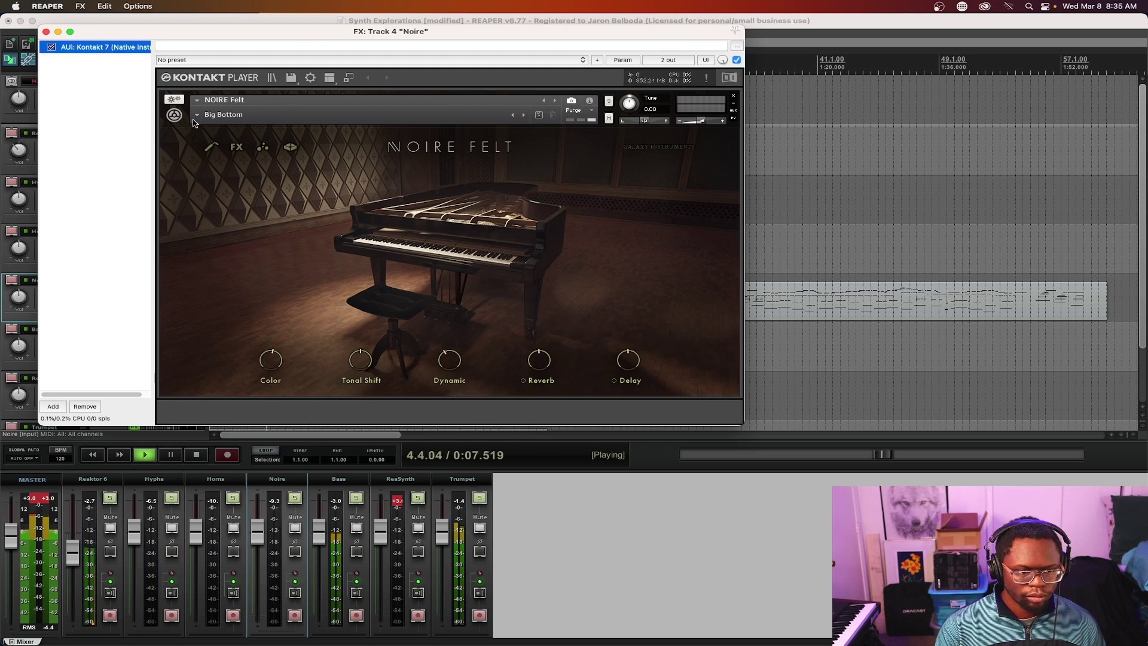
# Check the Grand Piano presets of NOIRE Felt, open the Kontakt library browser on the Noire presets, and stop playback
pyautogui.click(197, 119)
pyautogui.moveTo(232, 139)
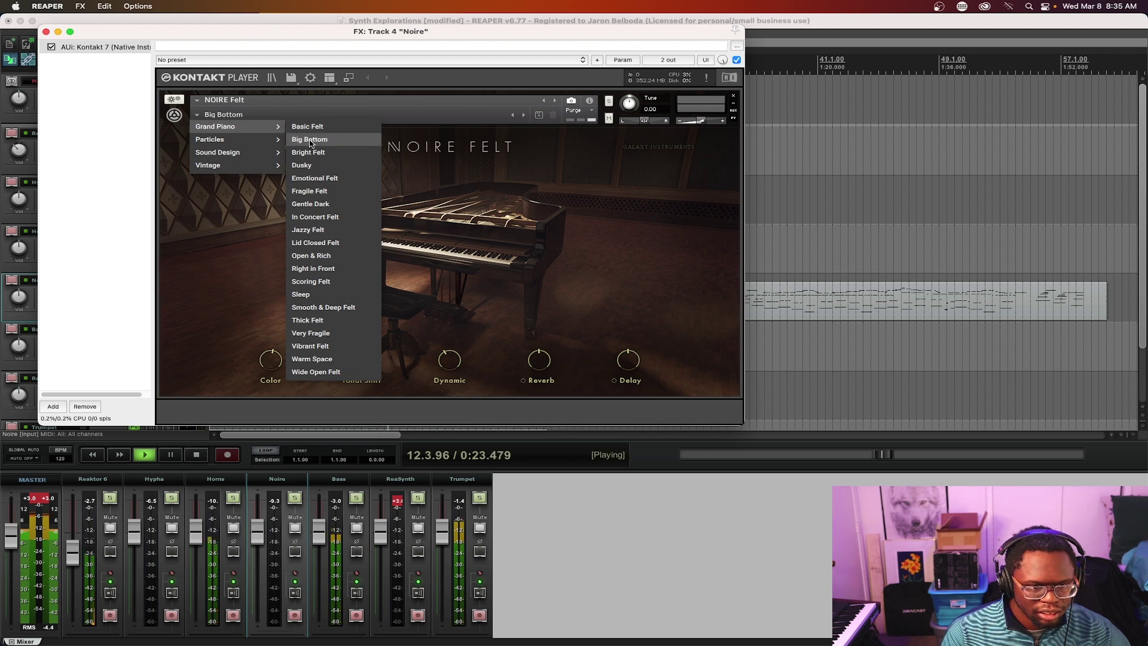
pyautogui.click(199, 104)
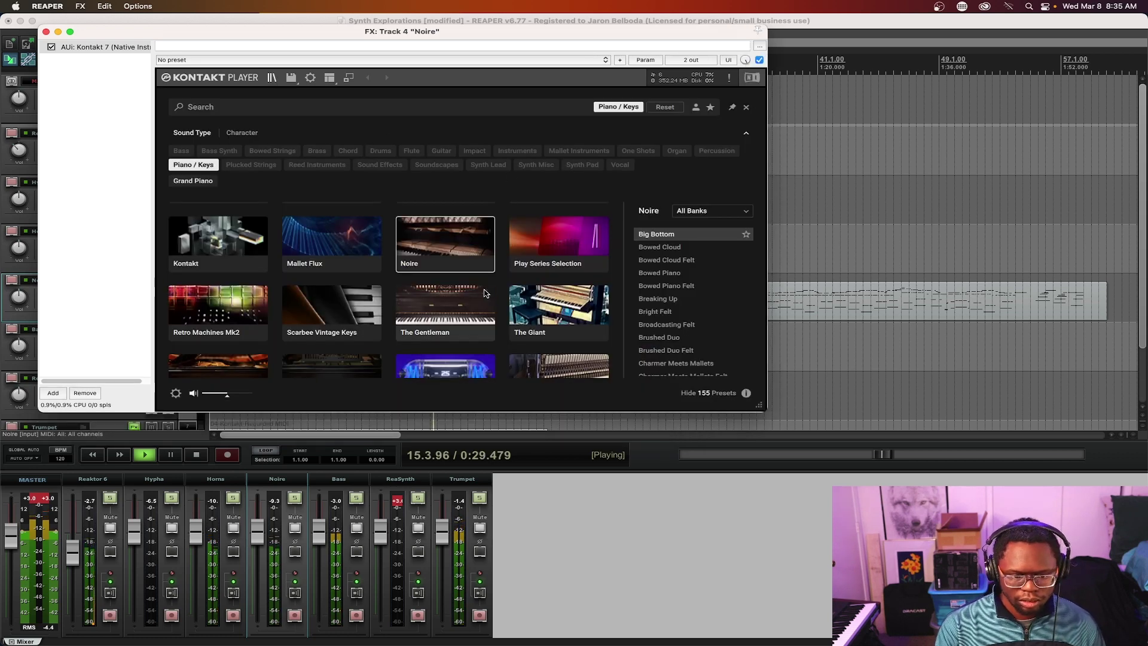
pyautogui.press('space')
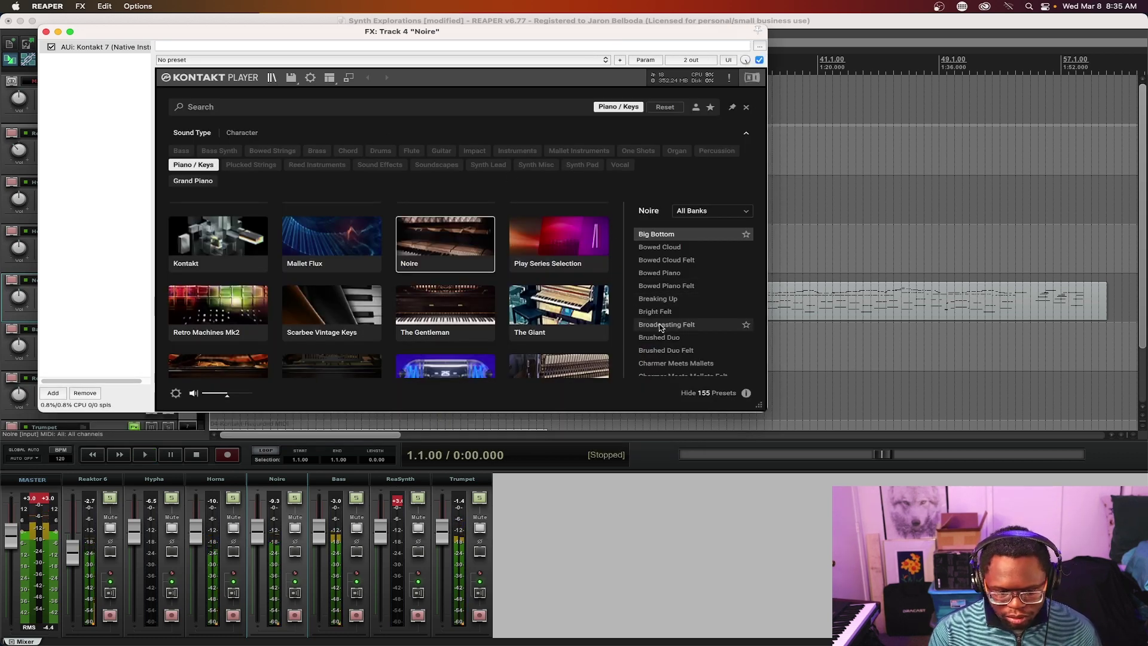
# Audition Noire presets across all banks, including NOIRE Pure, Almost Electric, Ambient Felt and Ambient Grand
pyautogui.scroll(-1, 673, 254)
pyautogui.scroll(6, 673, 253)
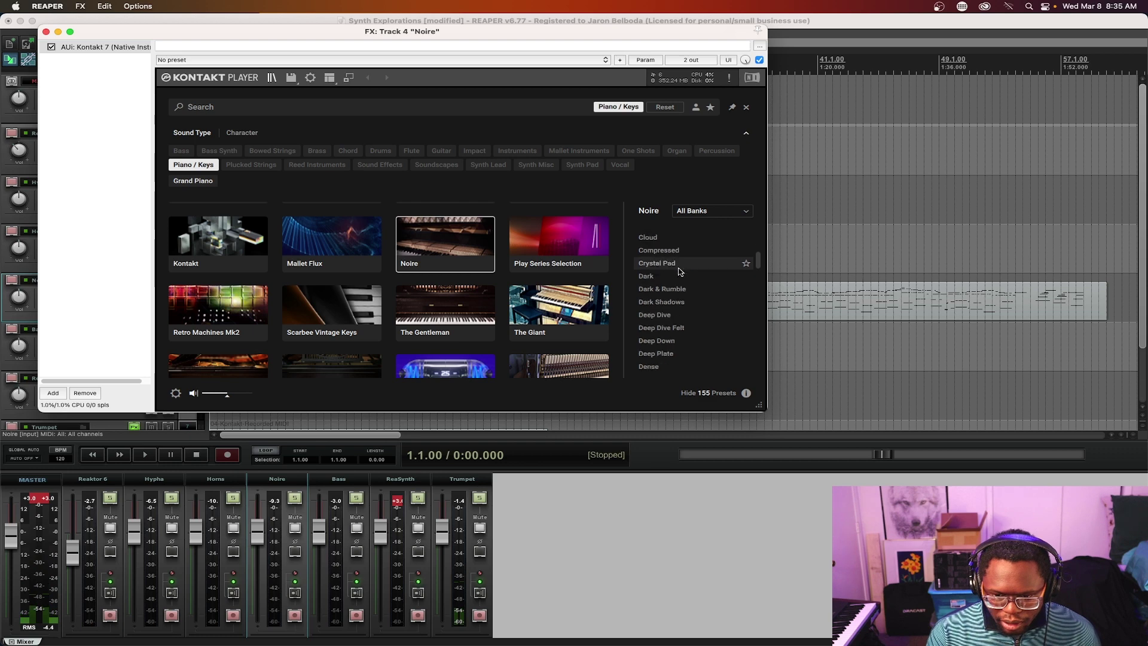
pyautogui.click(669, 247)
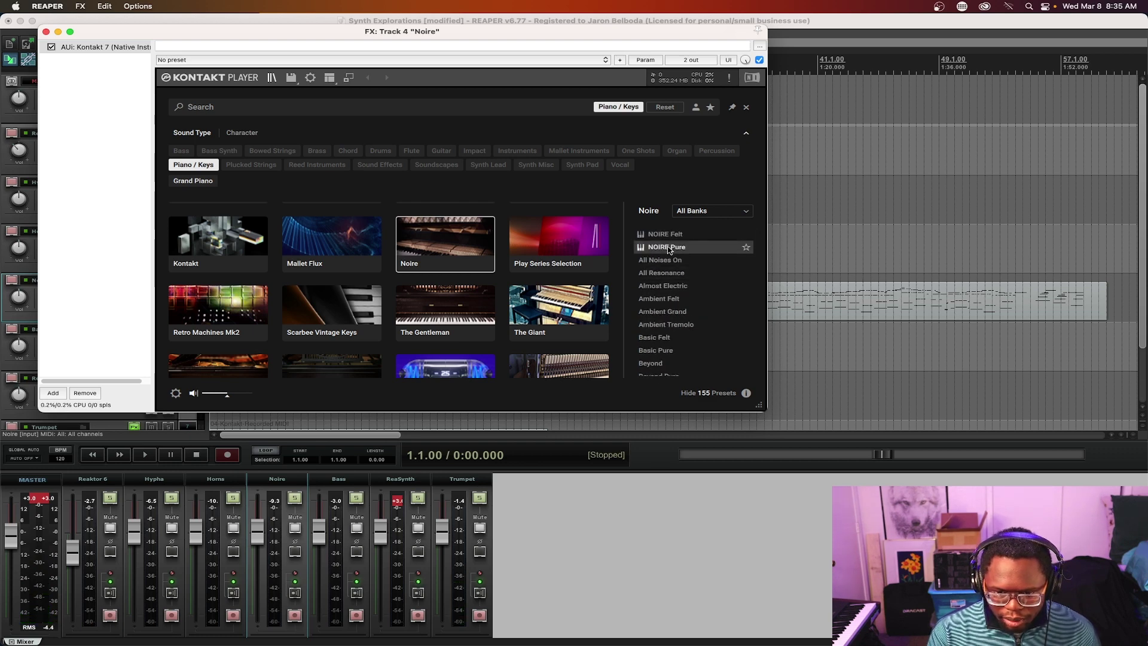
pyautogui.click(669, 285)
pyautogui.click(669, 299)
pyautogui.click(669, 311)
pyautogui.scroll(-2, 669, 329)
pyautogui.scroll(-6, 669, 333)
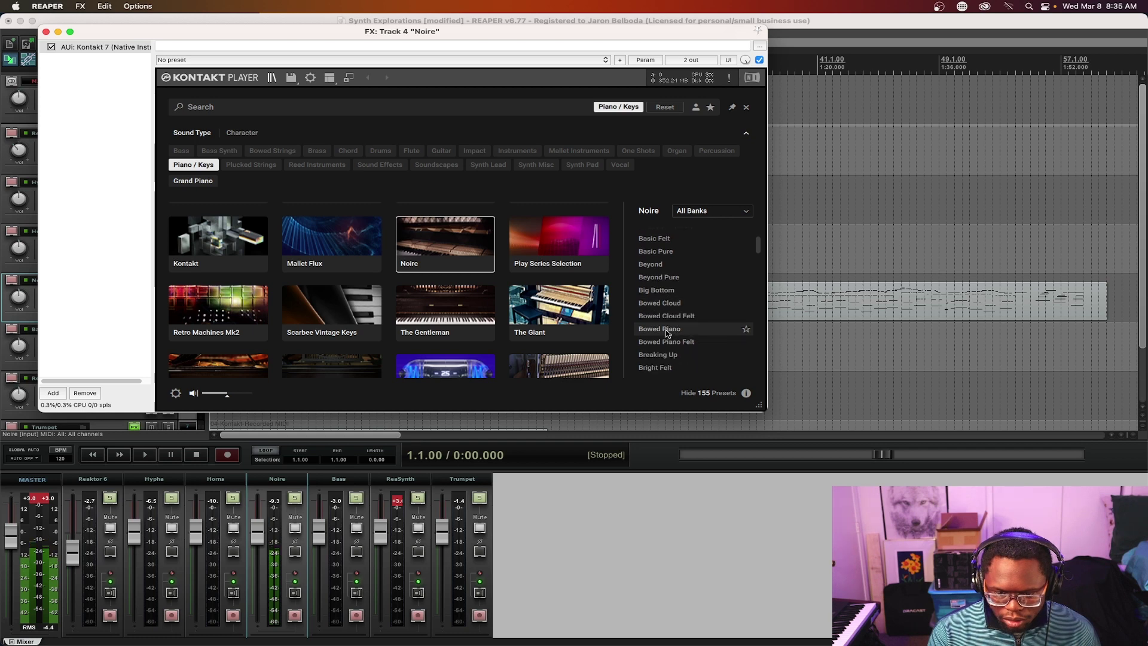
# Filter the Noire presets to the Pure - Grand Piano bank, audition Emotional, and load the Scoring preset
pyautogui.click(692, 212)
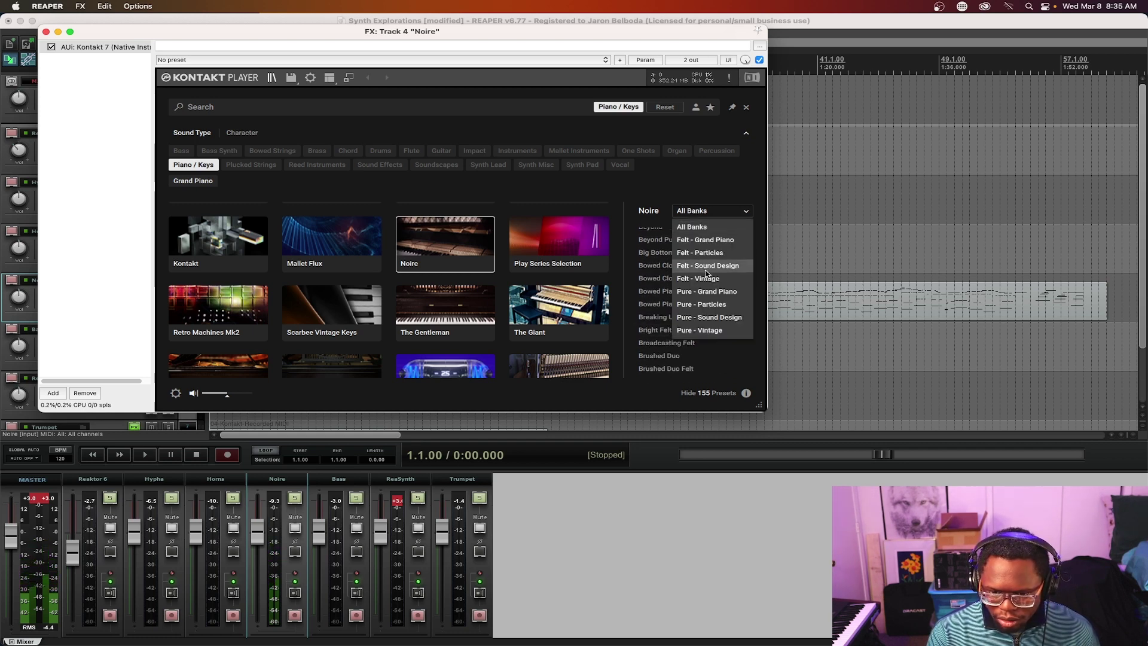
pyautogui.click(715, 292)
pyautogui.scroll(-1, 693, 274)
pyautogui.click(682, 253)
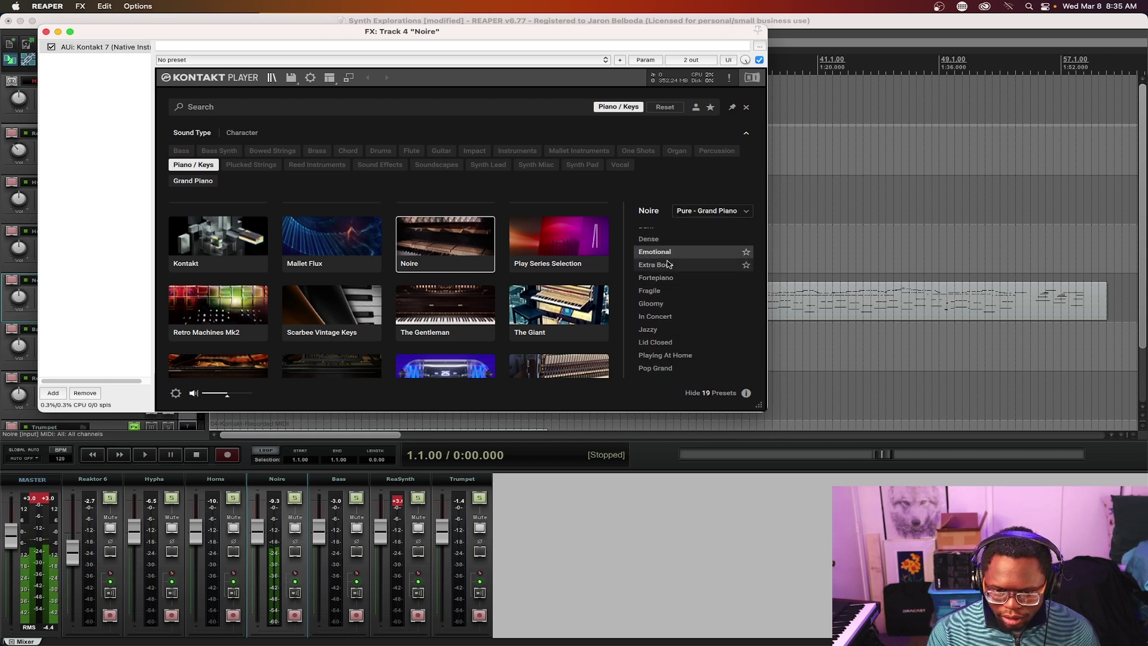
pyautogui.scroll(-5, 671, 335)
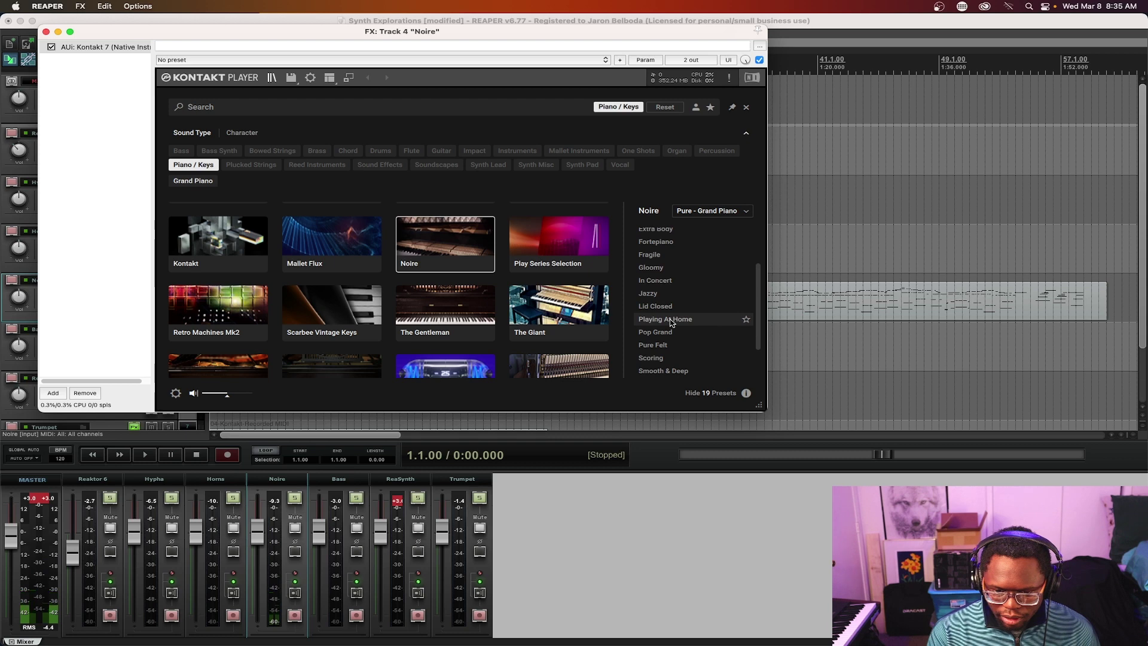
pyautogui.click(672, 324)
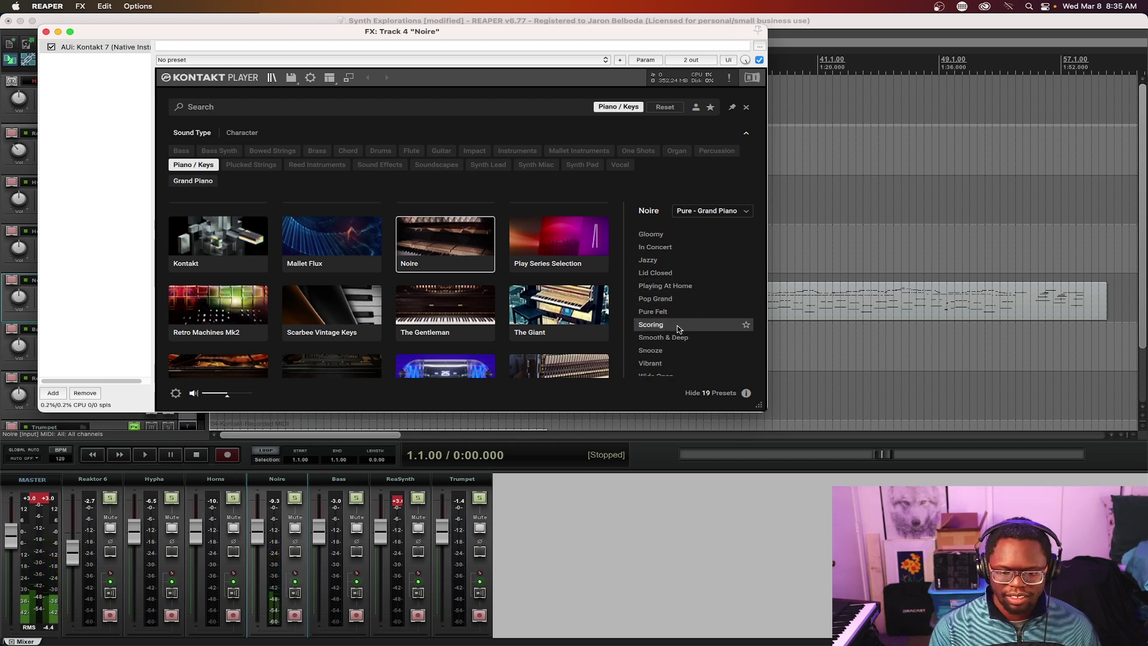
pyautogui.doubleClick(678, 326)
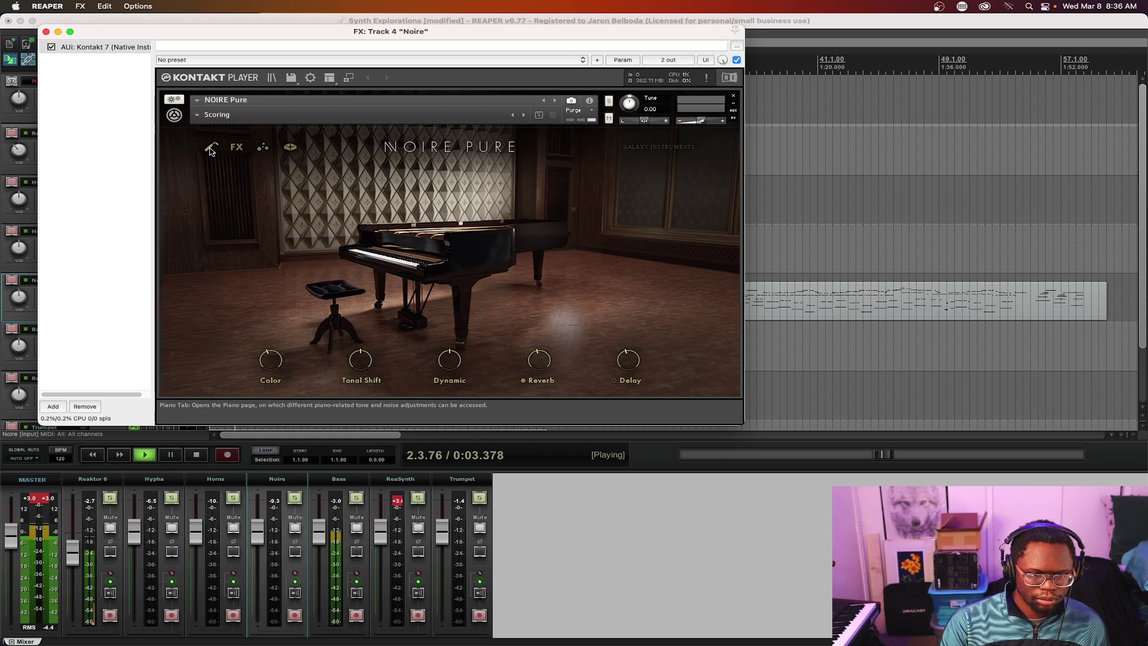
# Enable the Pianist ambience and the Style effect for NOIRE Pure, and close the instrument window
pyautogui.click(210, 149)
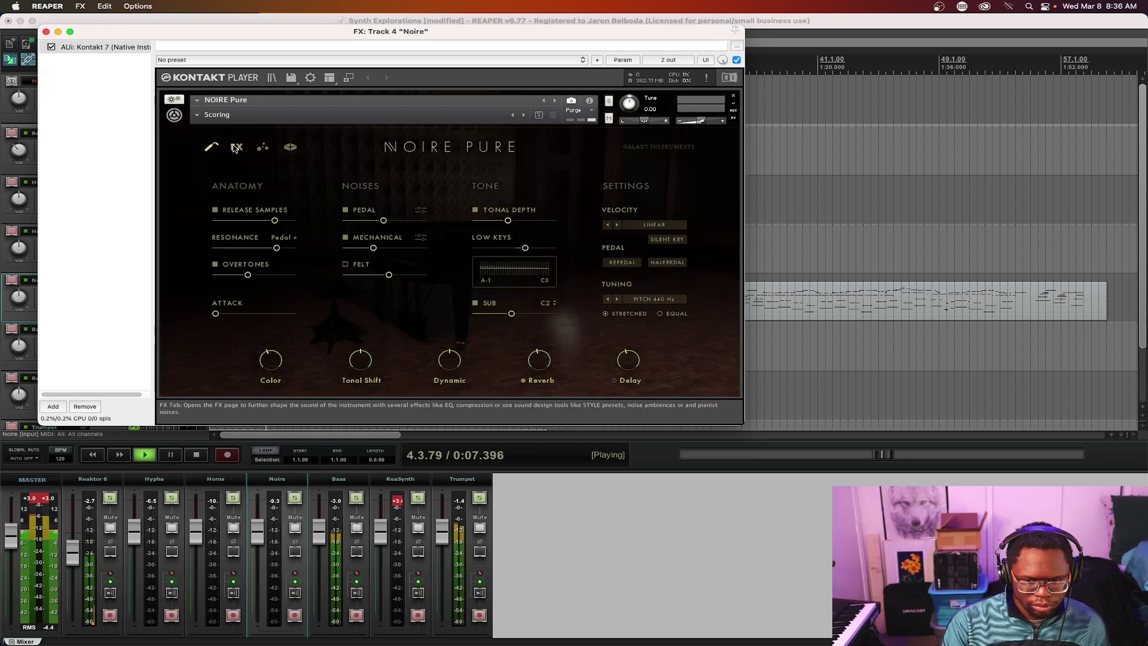
pyautogui.click(235, 147)
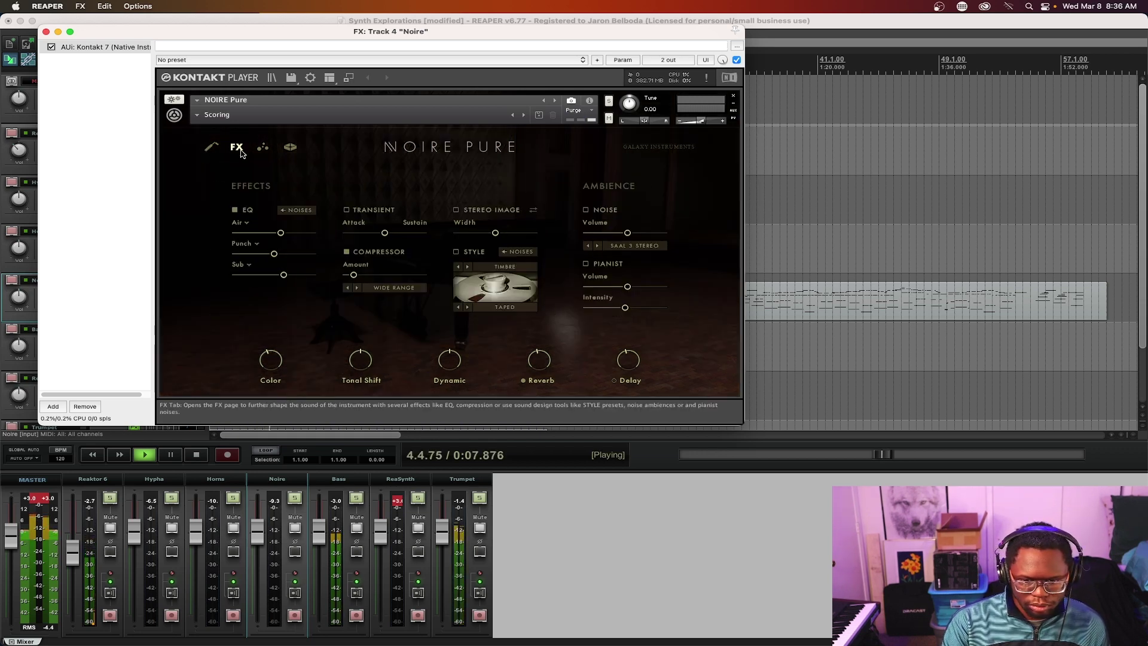
pyautogui.click(586, 264)
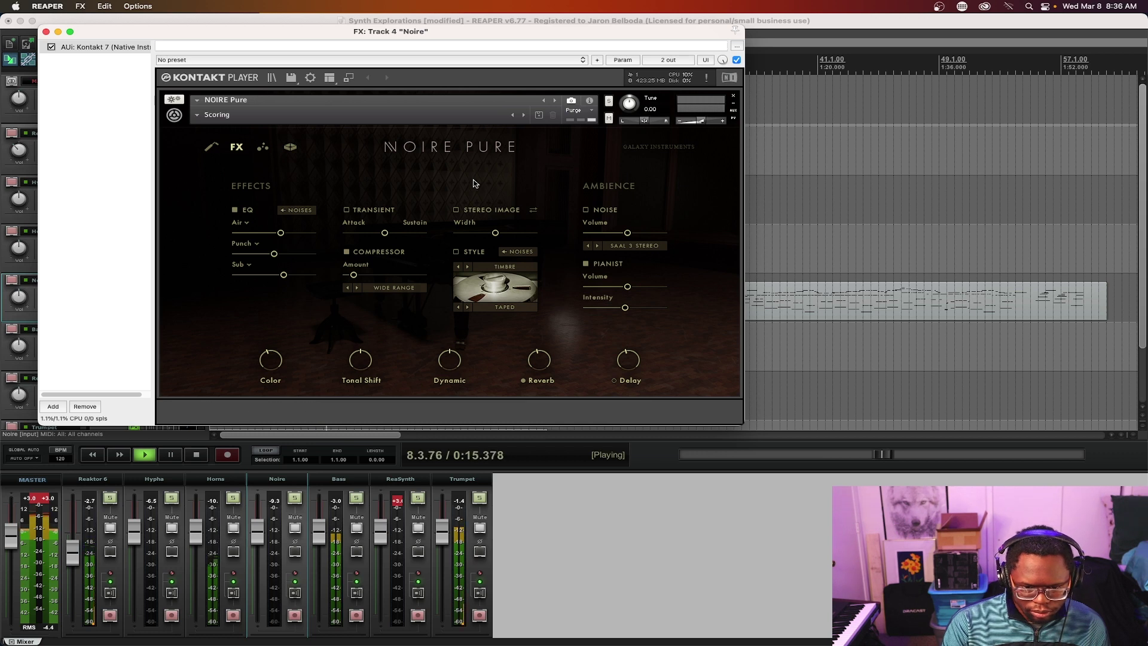
pyautogui.click(457, 253)
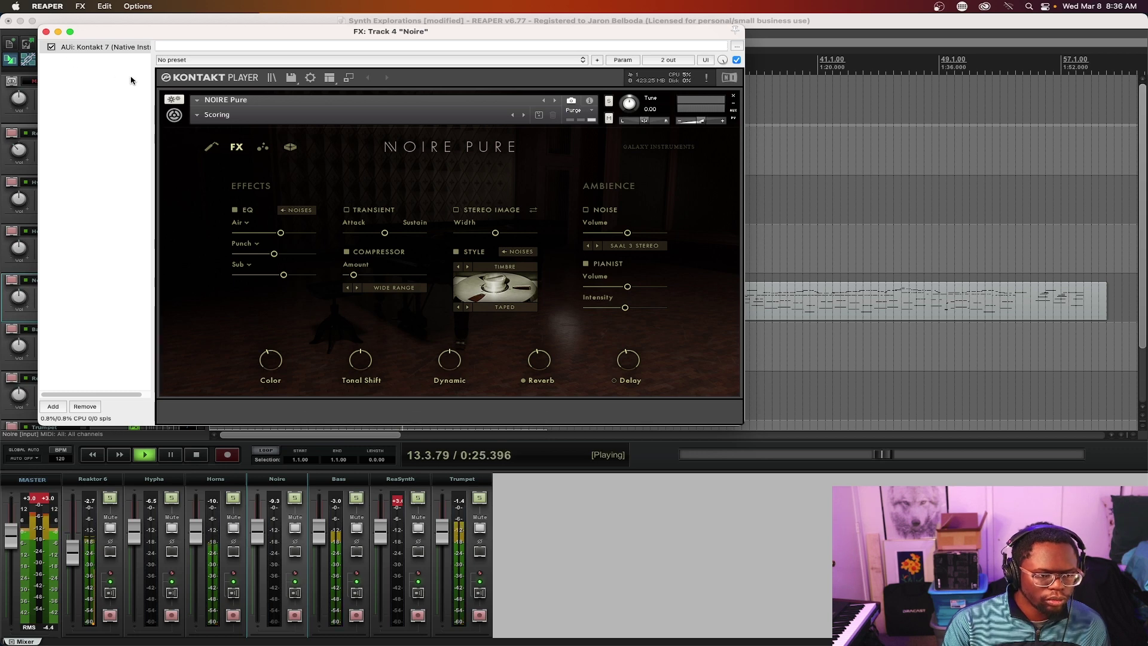
pyautogui.click(46, 32)
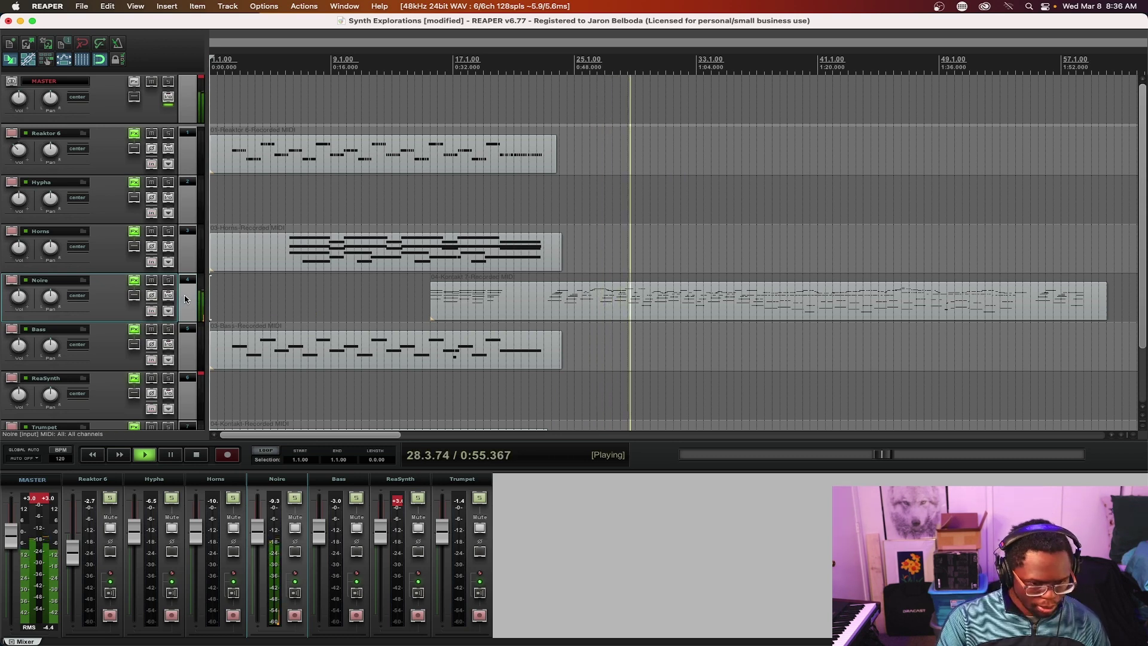
# Insert AUi: Kontakt 7 on a new track, filter its library to Bowed Strings, and select Session Strings 2
pyautogui.press('super+shift+t')
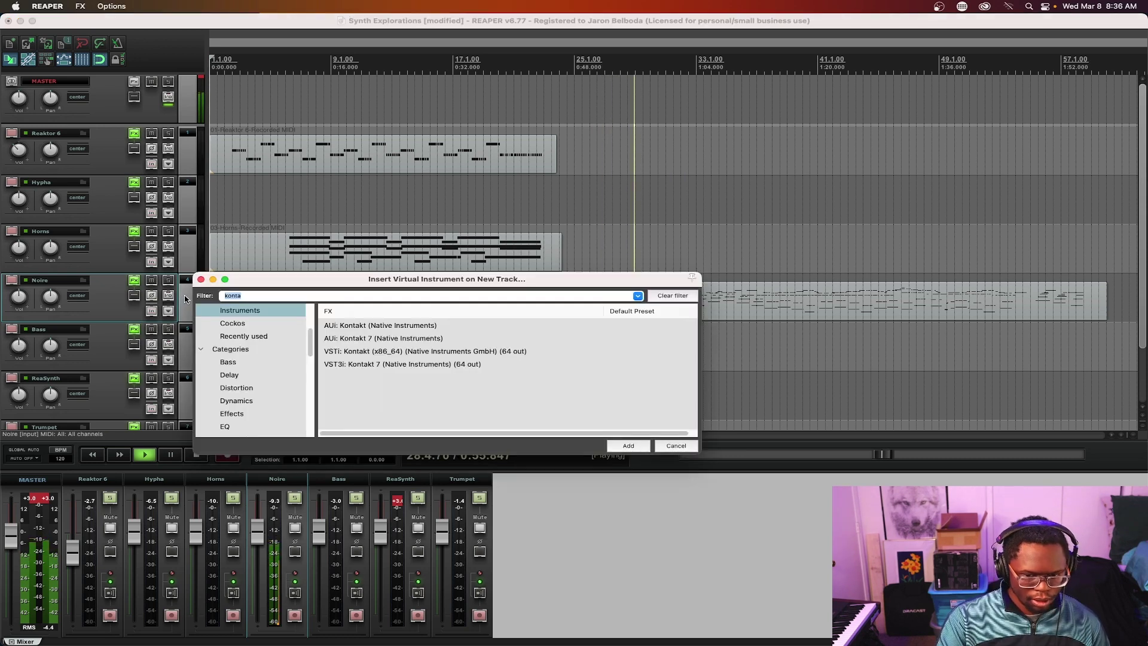
pyautogui.click(368, 339)
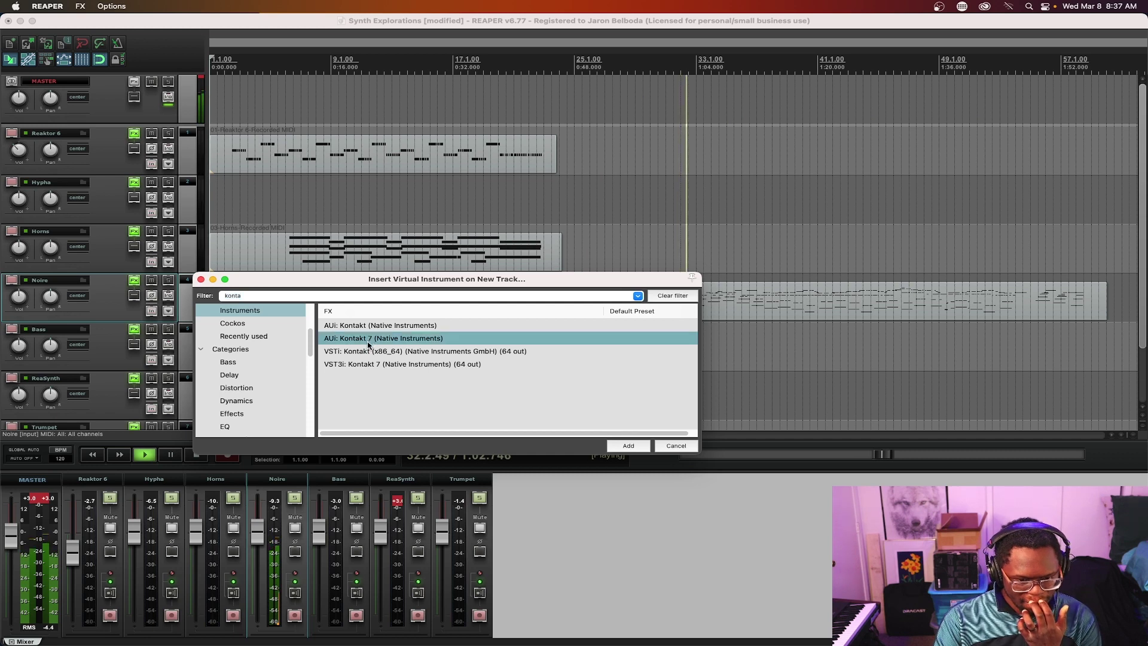
pyautogui.doubleClick(369, 340)
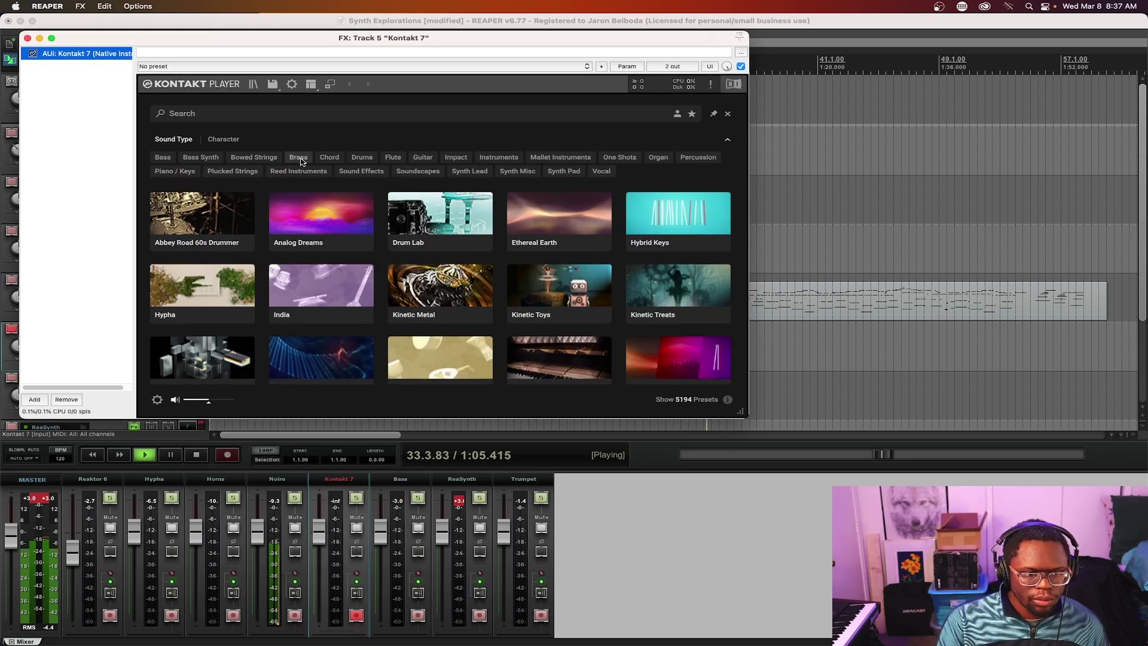
pyautogui.click(270, 159)
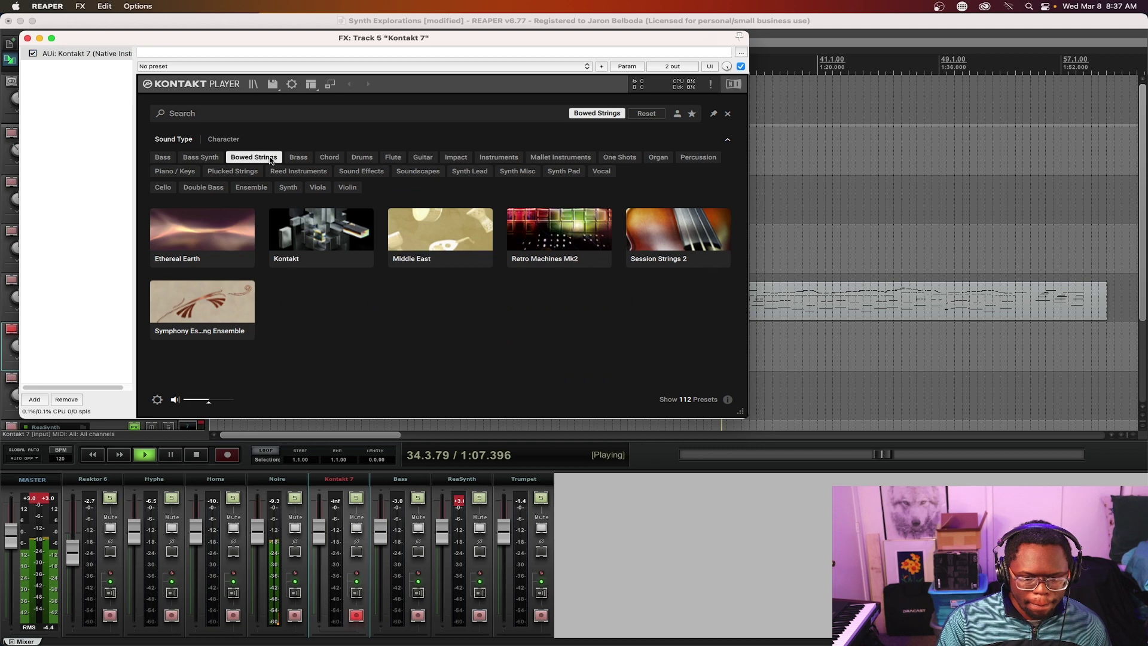
pyautogui.click(652, 233)
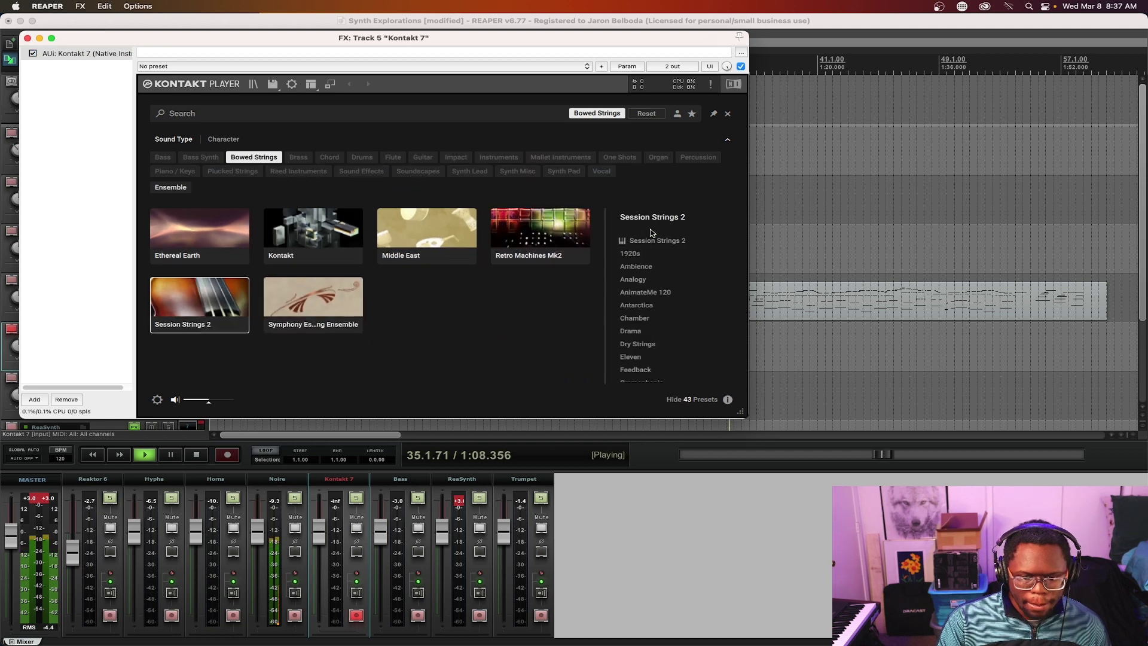
# Audition Session Strings 2 presets from the first half of the list, including Analogy, Drama and Modern LoFi
pyautogui.click(655, 280)
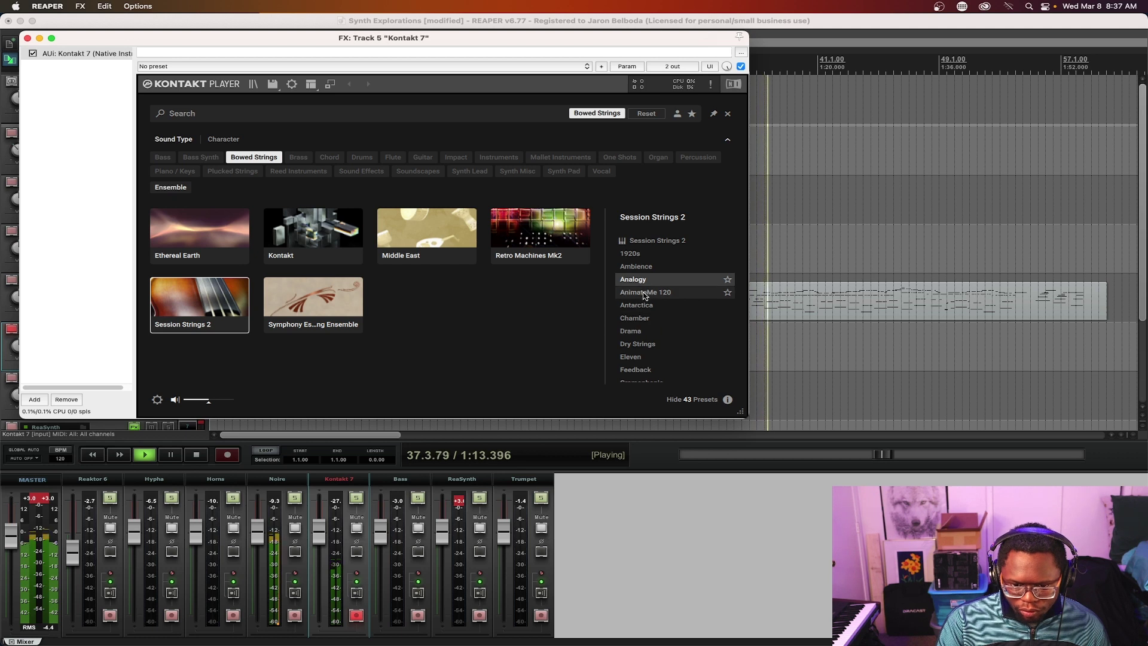
pyautogui.click(648, 331)
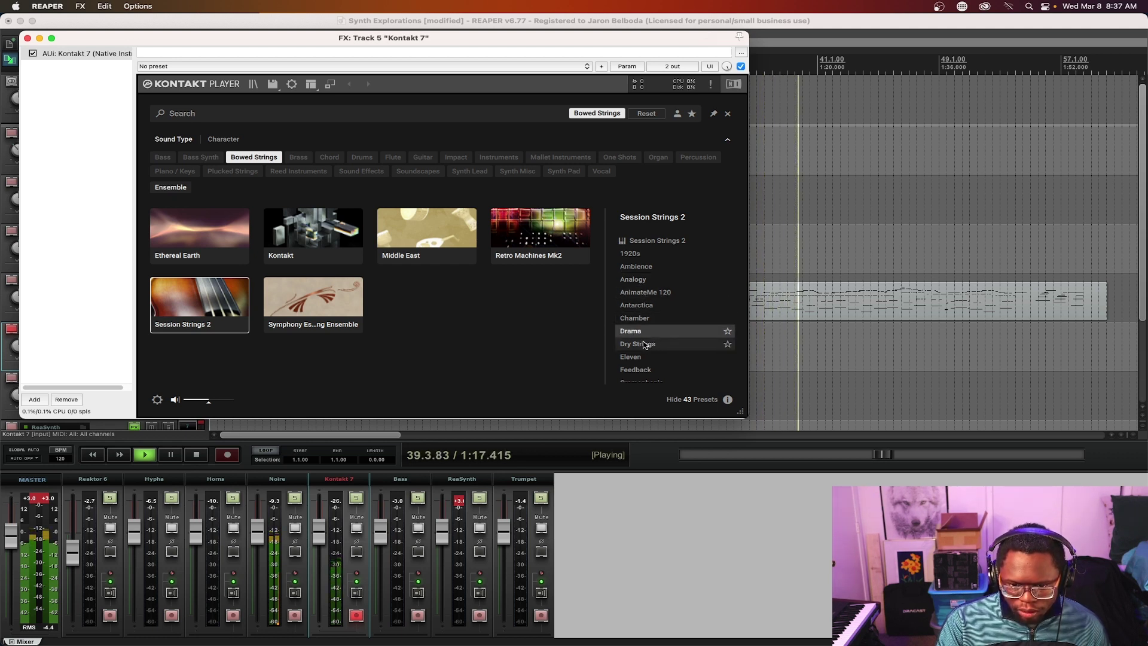
pyautogui.scroll(-5, 644, 341)
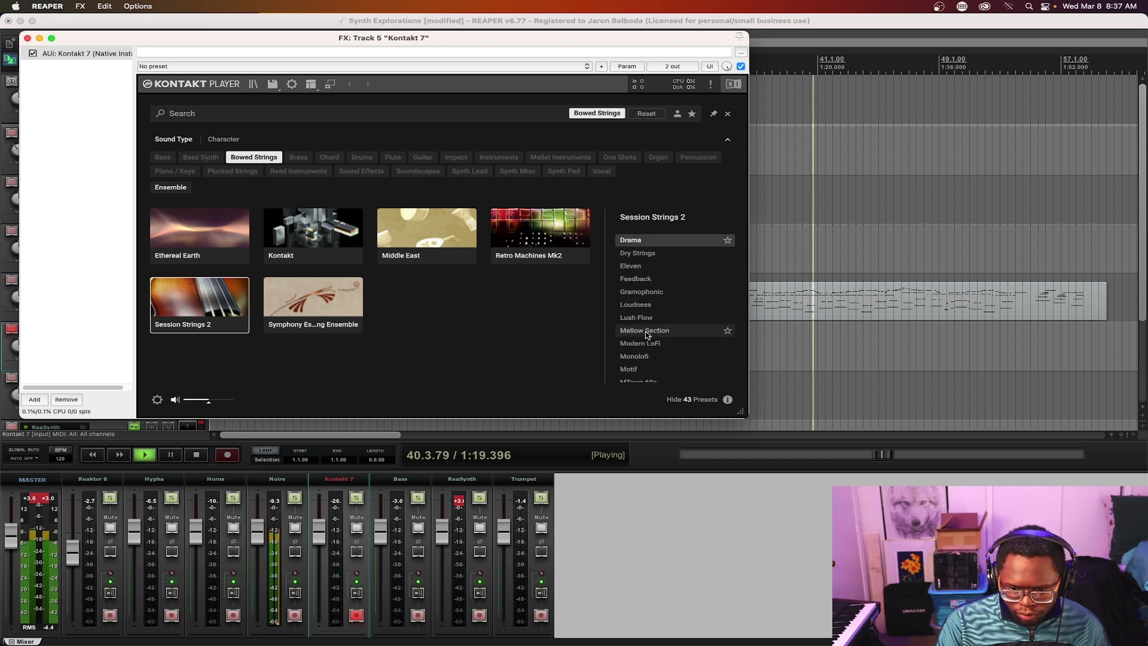
pyautogui.click(645, 332)
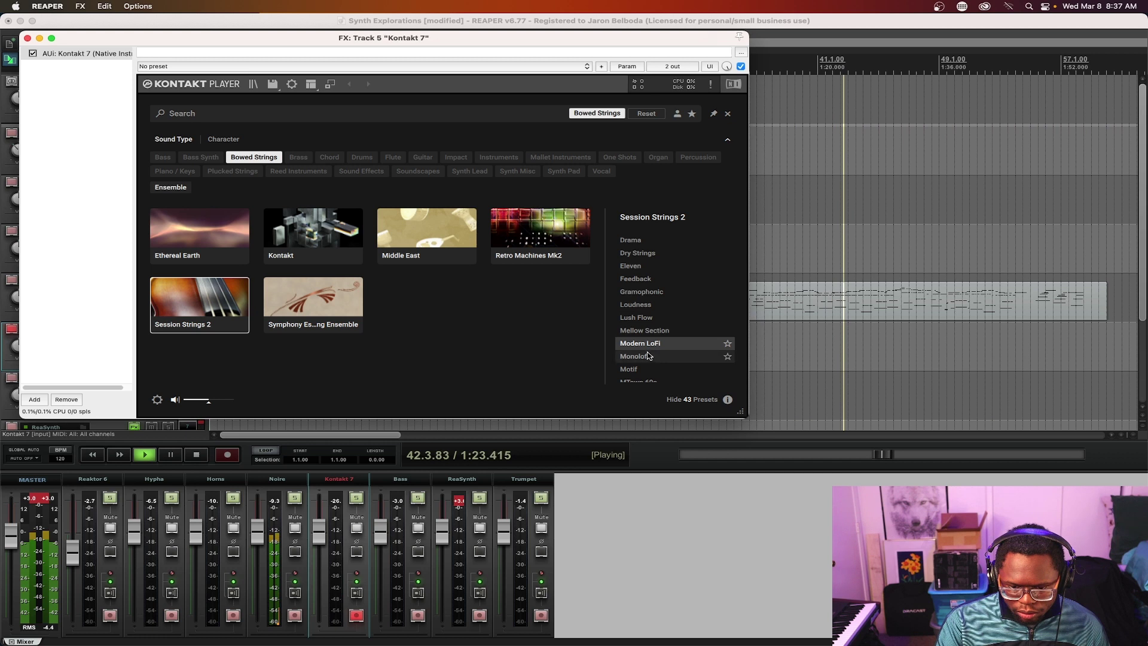
pyautogui.scroll(-1, 654, 353)
pyautogui.scroll(-1, 654, 353)
pyautogui.click(654, 351)
# Audition the Room Strings, Simple Delay, Studio Strings, Vintage Strings and Warm Pad presets of Session Strings 2
pyautogui.scroll(-3, 653, 353)
pyautogui.scroll(-5, 653, 353)
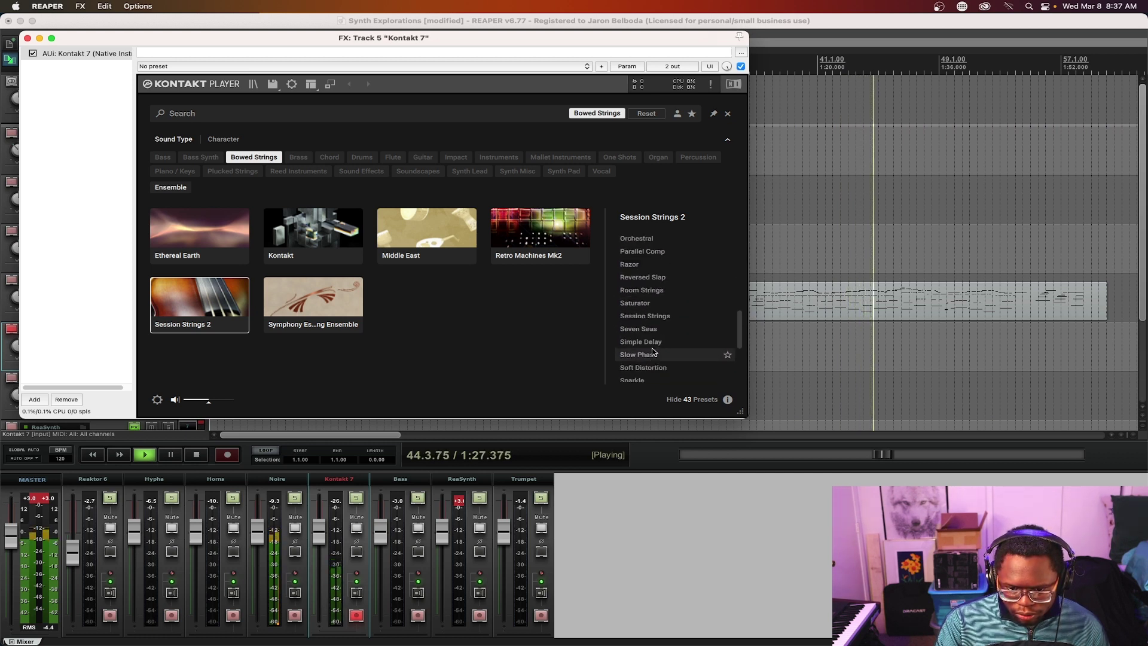
pyautogui.click(650, 291)
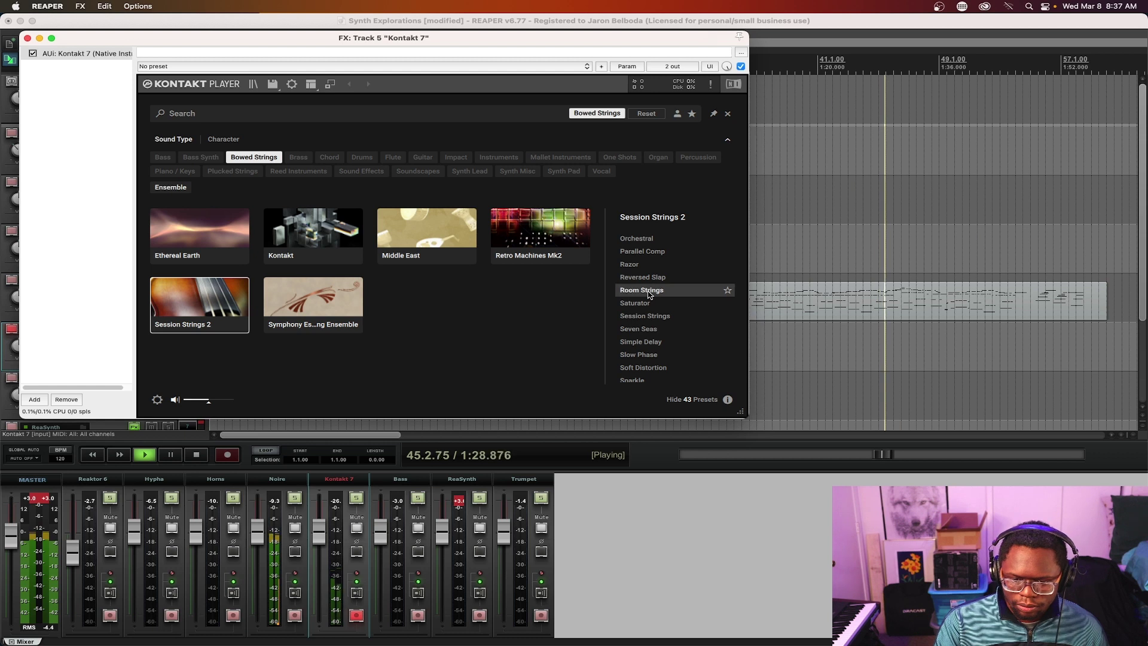
pyautogui.click(656, 343)
pyautogui.scroll(-5, 658, 363)
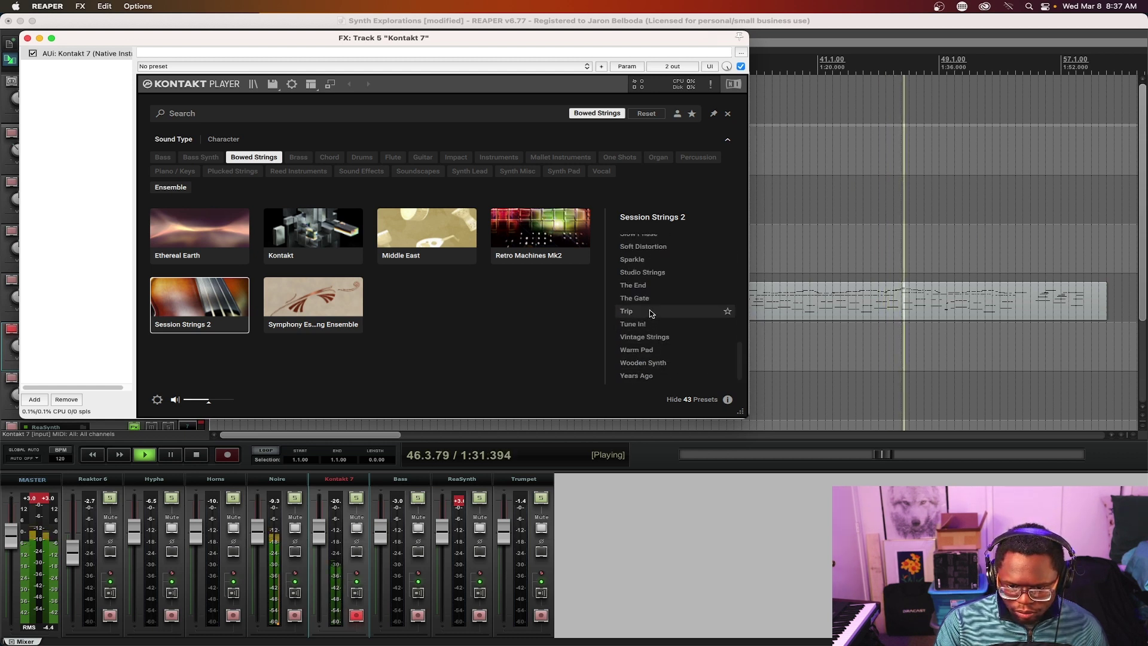
pyautogui.click(651, 273)
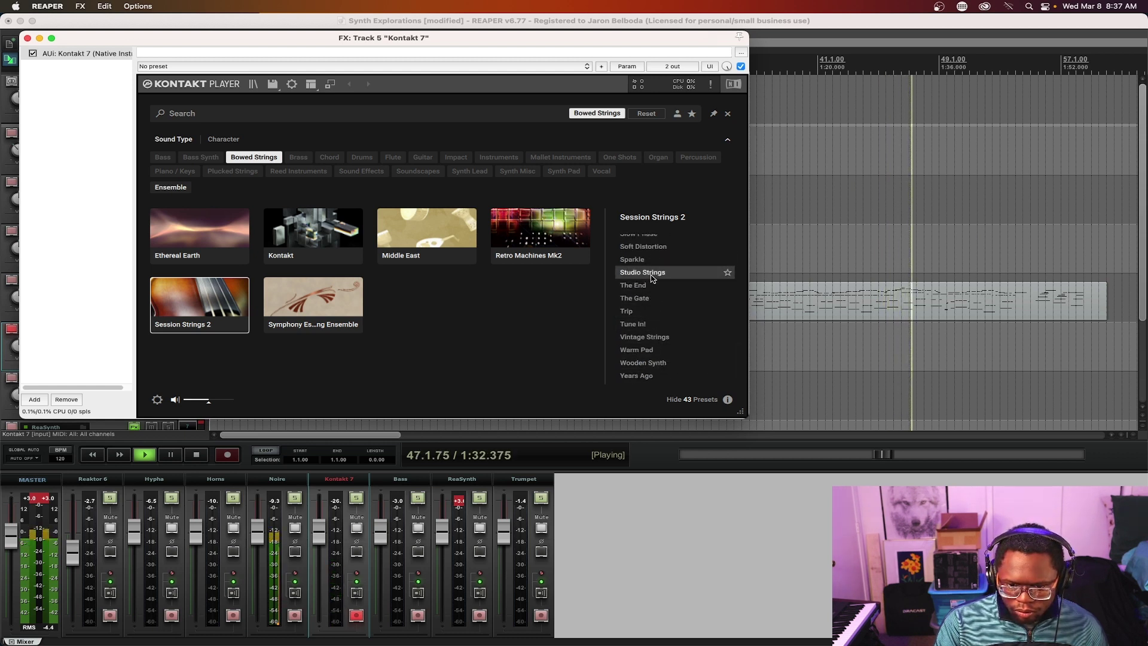
pyautogui.click(661, 339)
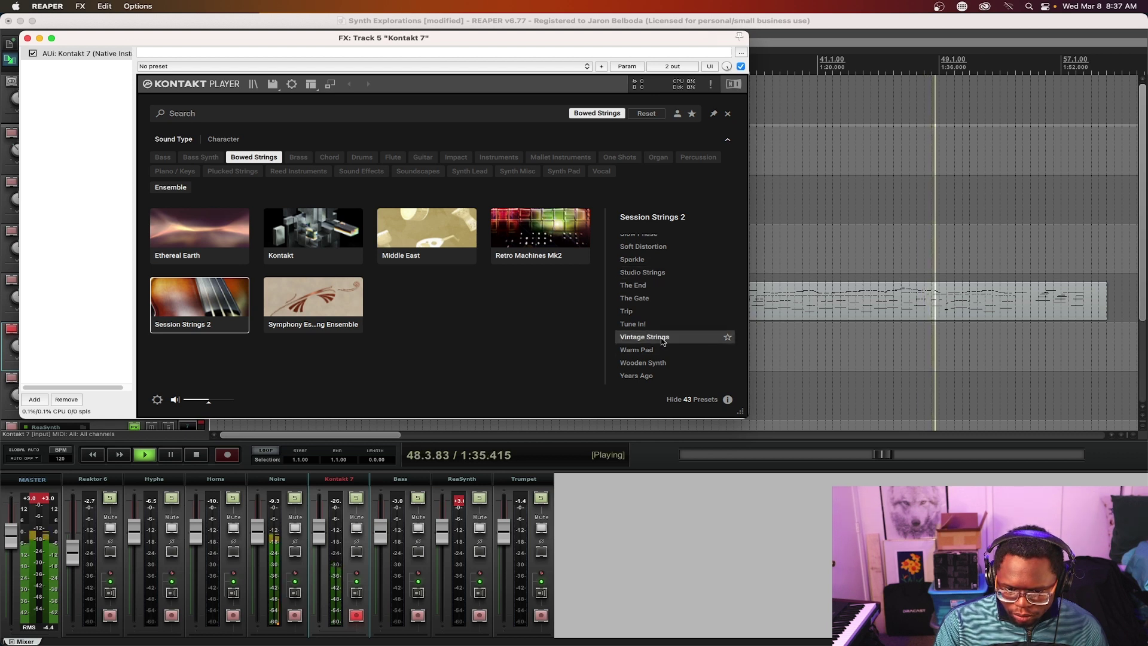
pyautogui.click(662, 351)
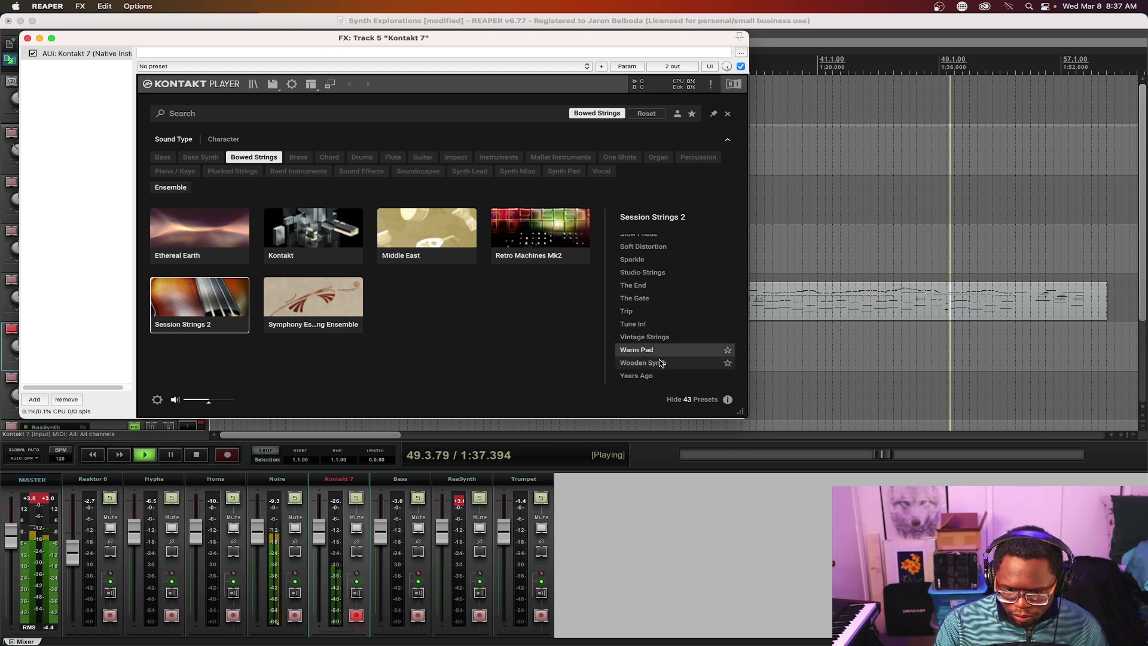
# Audition the Session Strings 2 presets from the start of the list, including Ambience, AnimateMe 120, Antarctica and Chamber, and load Drama
pyautogui.scroll(10, 650, 329)
pyautogui.click(644, 267)
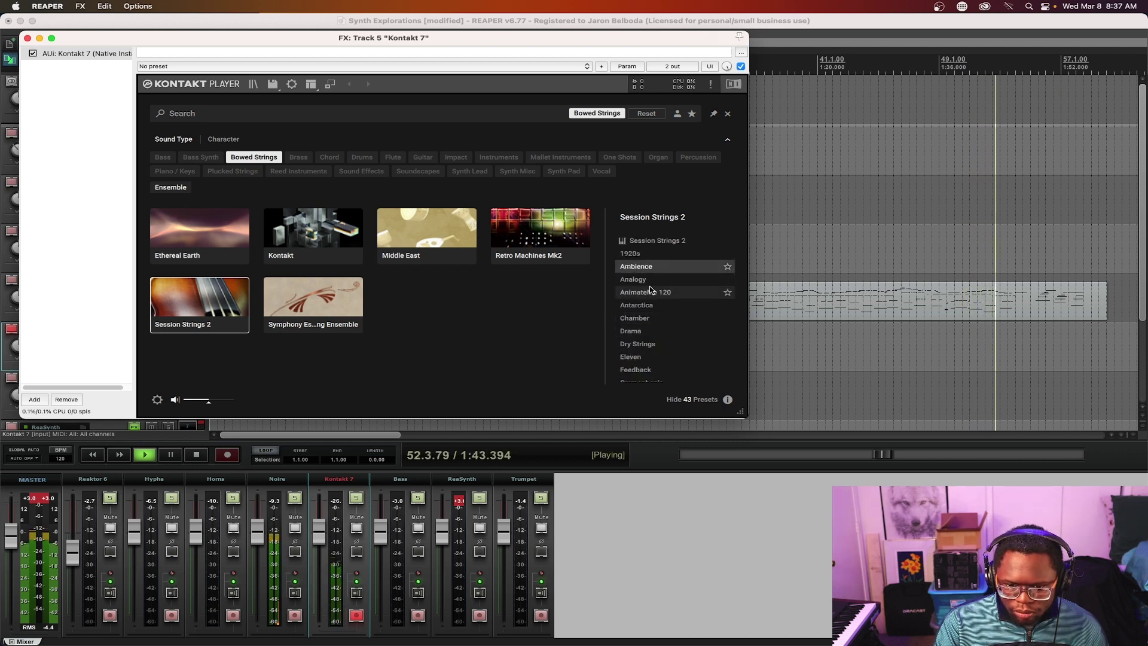
pyautogui.click(634, 253)
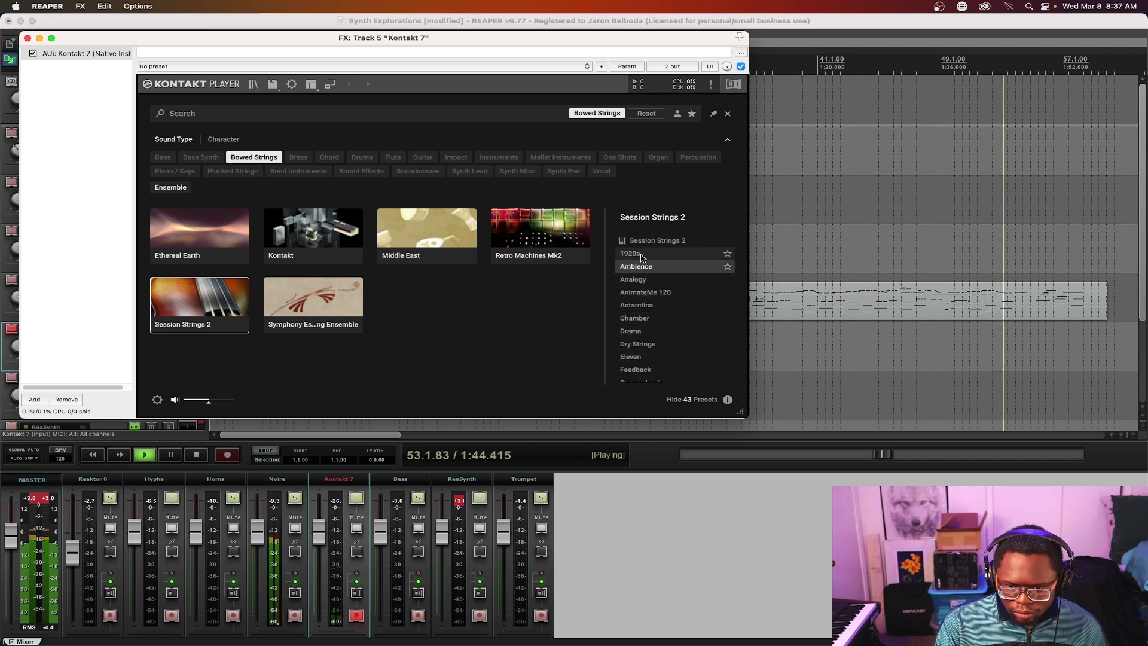
pyautogui.click(647, 293)
pyautogui.click(650, 307)
pyautogui.click(648, 319)
pyautogui.click(646, 332)
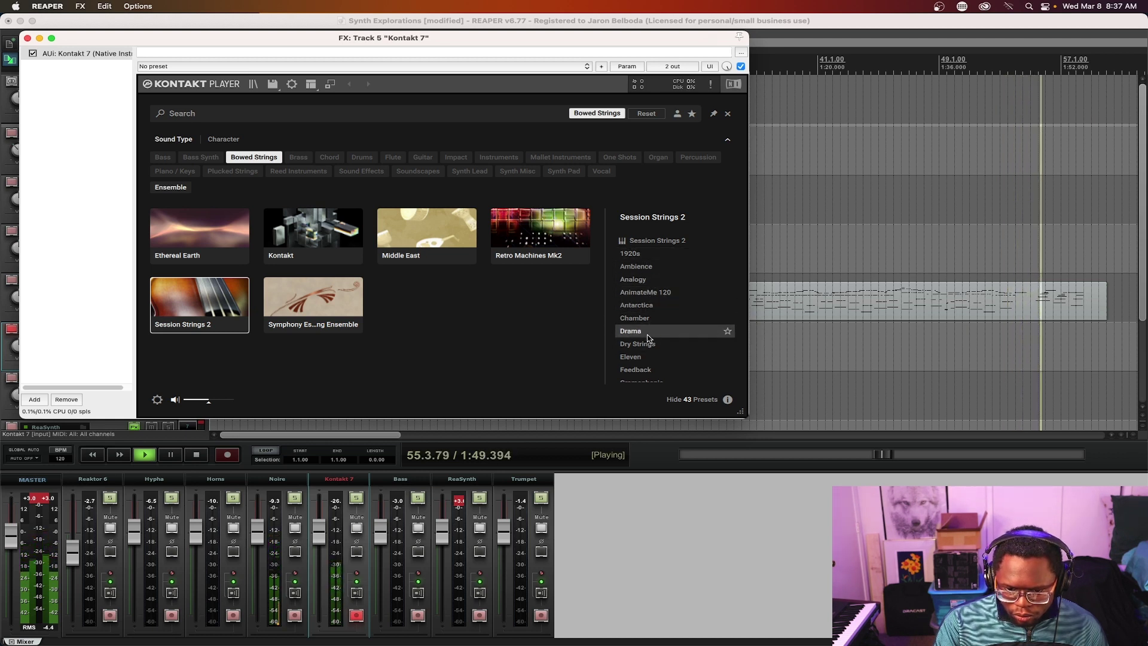
pyautogui.doubleClick(647, 333)
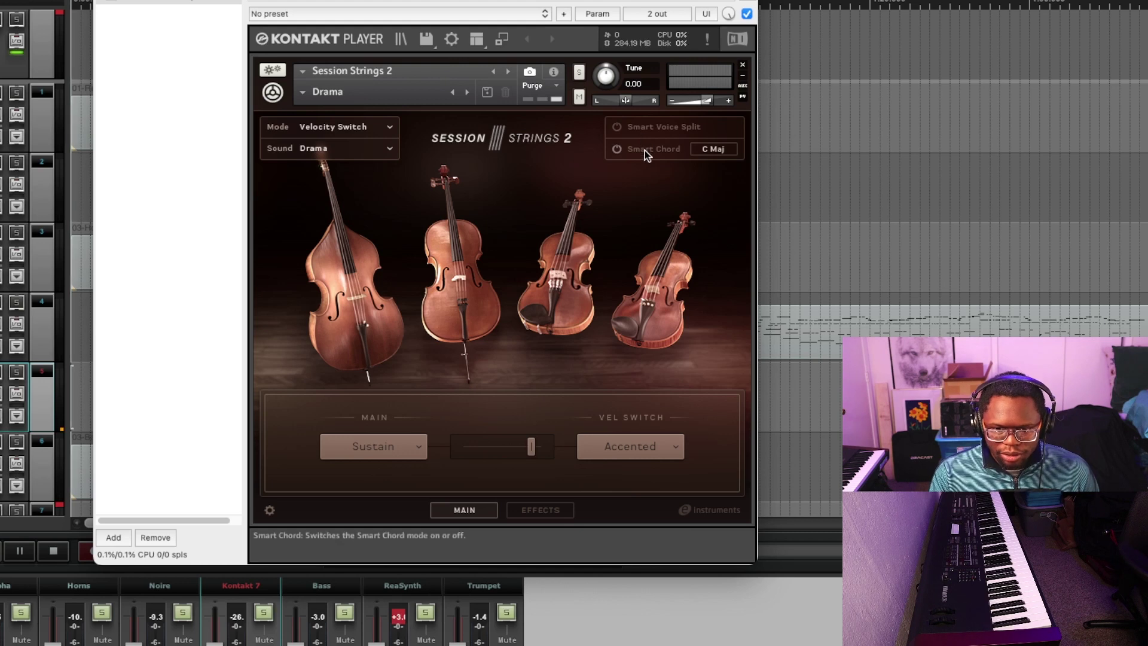
# Examine the Smart Chord settings and the available root notes of Session Strings 2
pyautogui.click(712, 149)
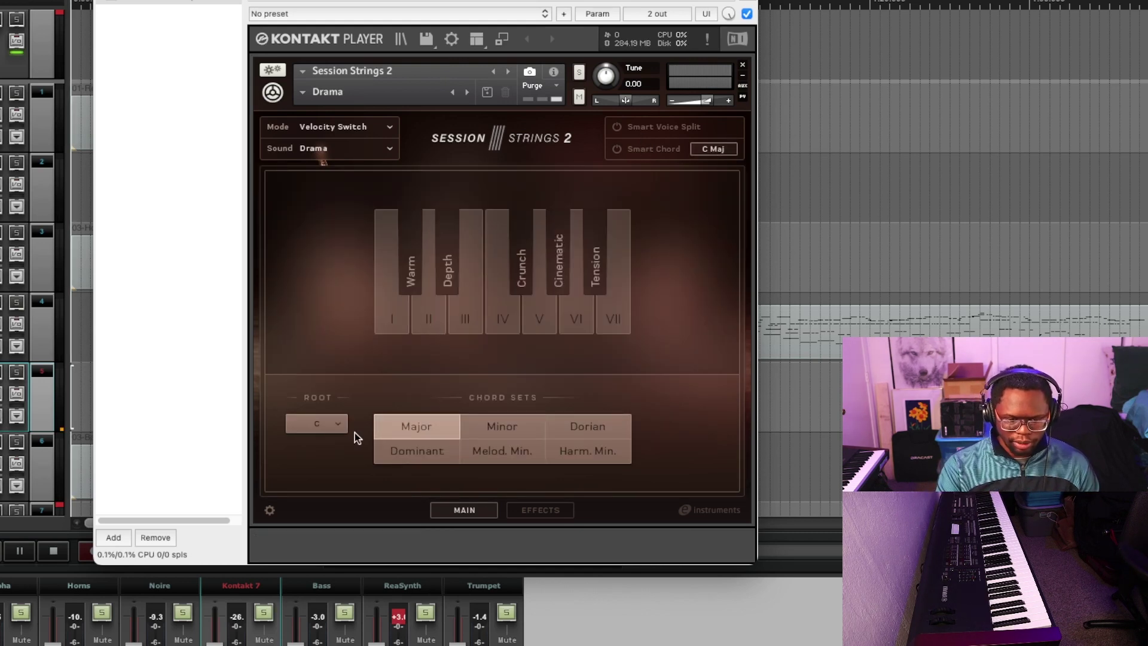
pyautogui.click(317, 425)
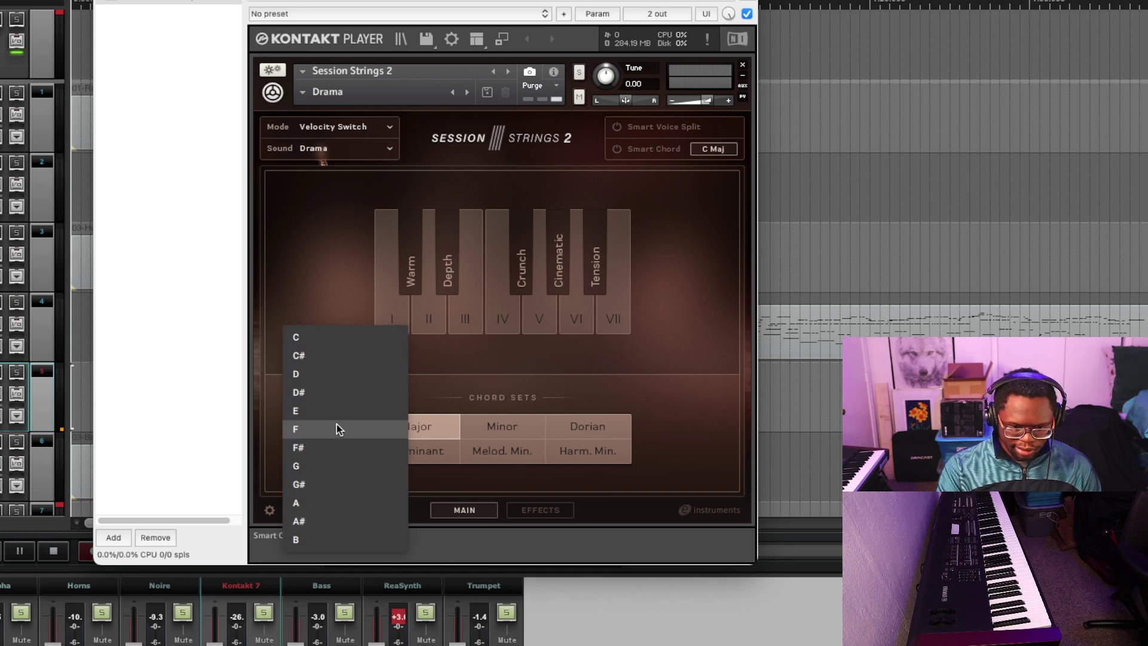
pyautogui.click(424, 390)
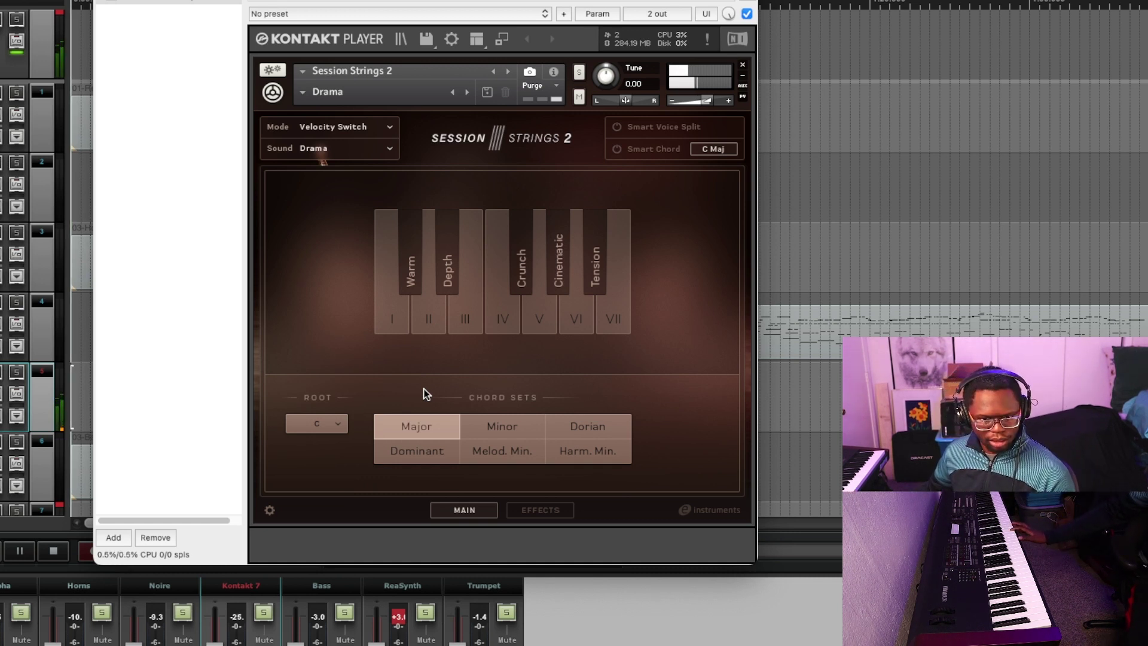
# Try the Analogy sound in Session Strings 2 in place of Drama
pyautogui.click(373, 151)
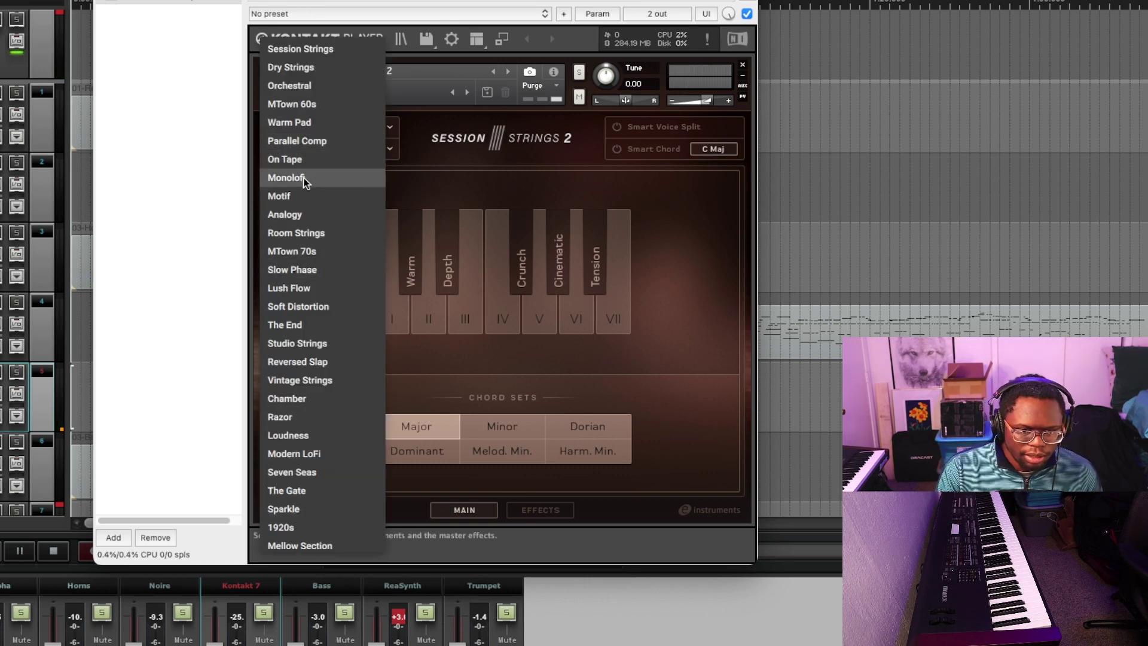
pyautogui.scroll(-5, 331, 279)
pyautogui.scroll(5, 331, 280)
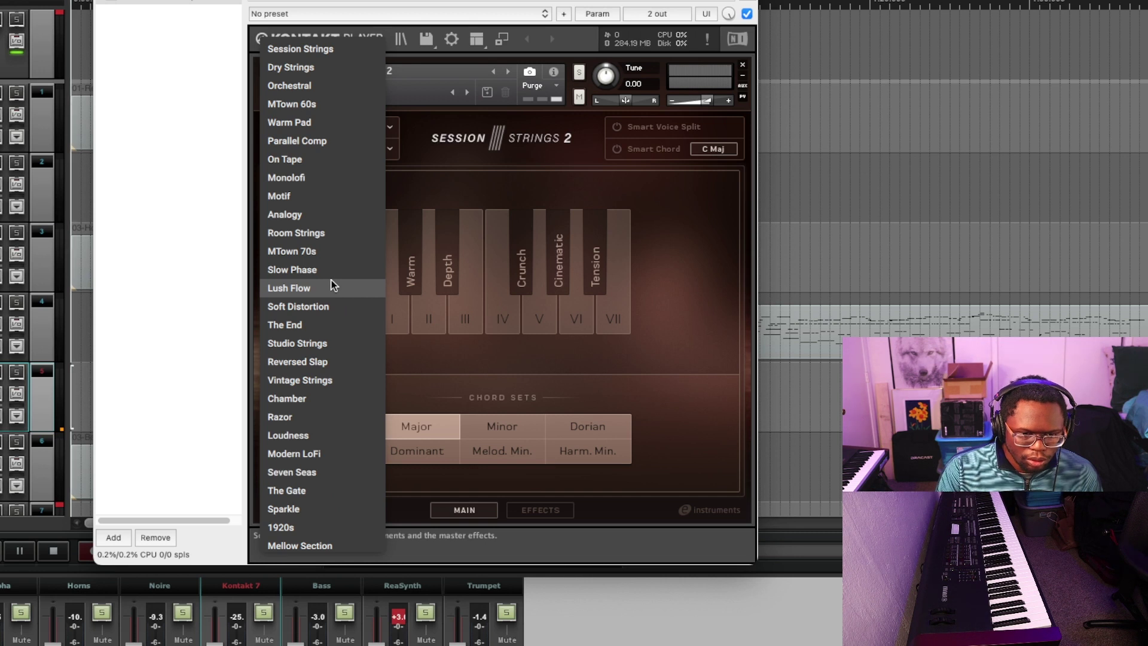
pyautogui.click(319, 214)
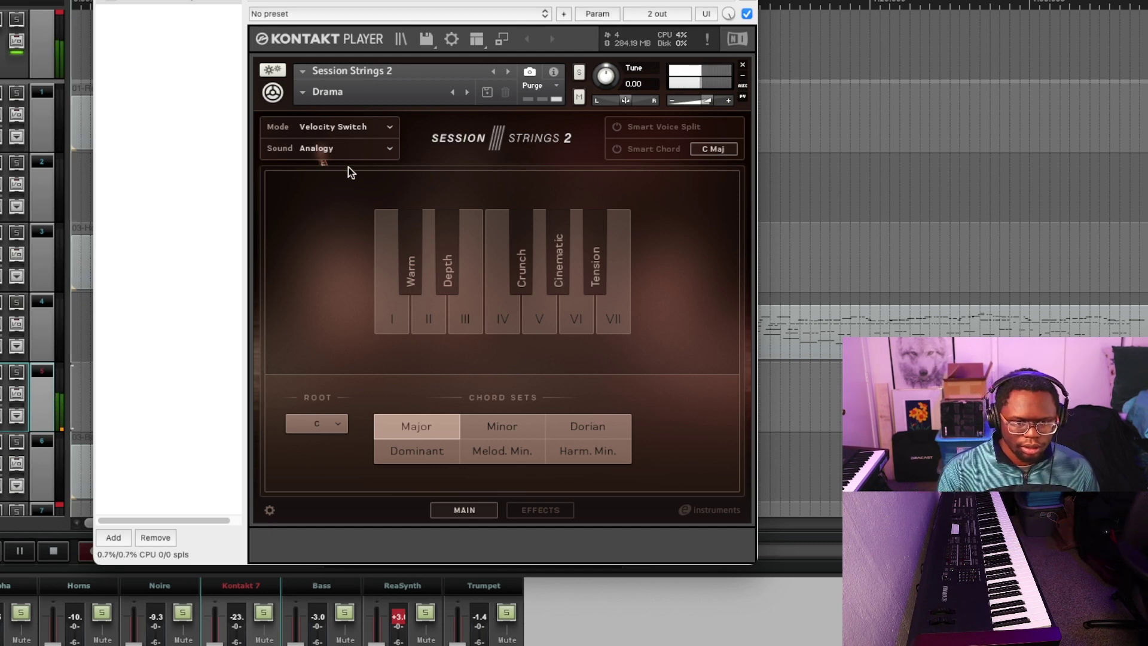
# Look through the complete list of Session Strings 2 sounds for an alternative
pyautogui.click(364, 153)
pyautogui.scroll(-5, 359, 159)
pyautogui.scroll(5, 350, 165)
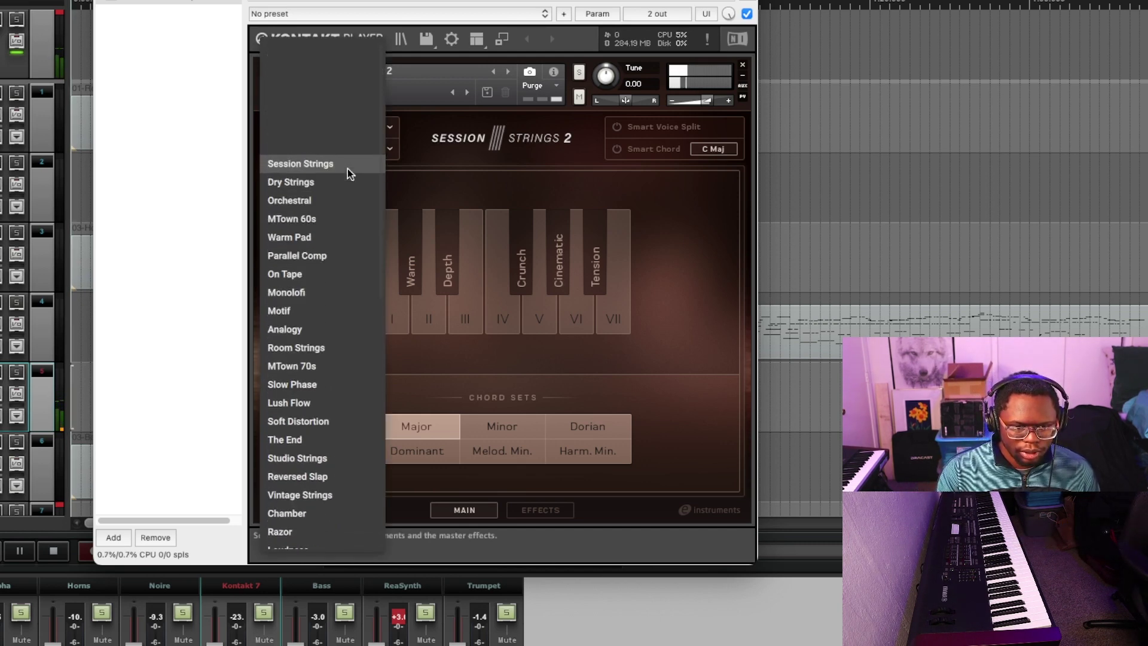
pyautogui.scroll(-3, 350, 174)
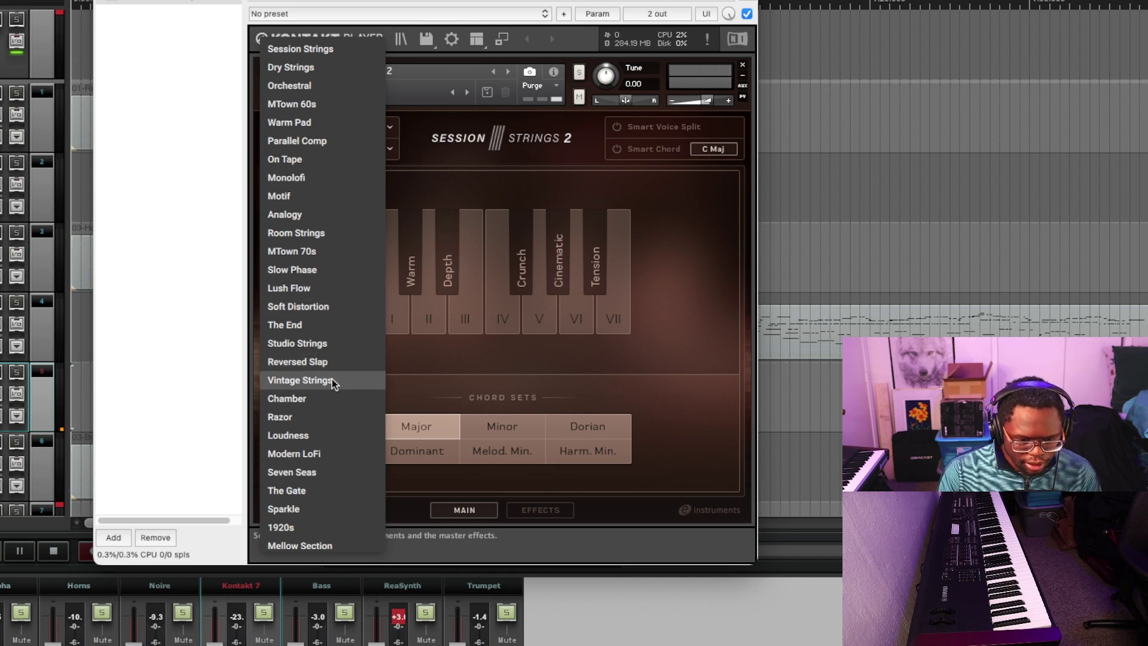
pyautogui.scroll(-5, 316, 368)
pyautogui.scroll(-1, 316, 382)
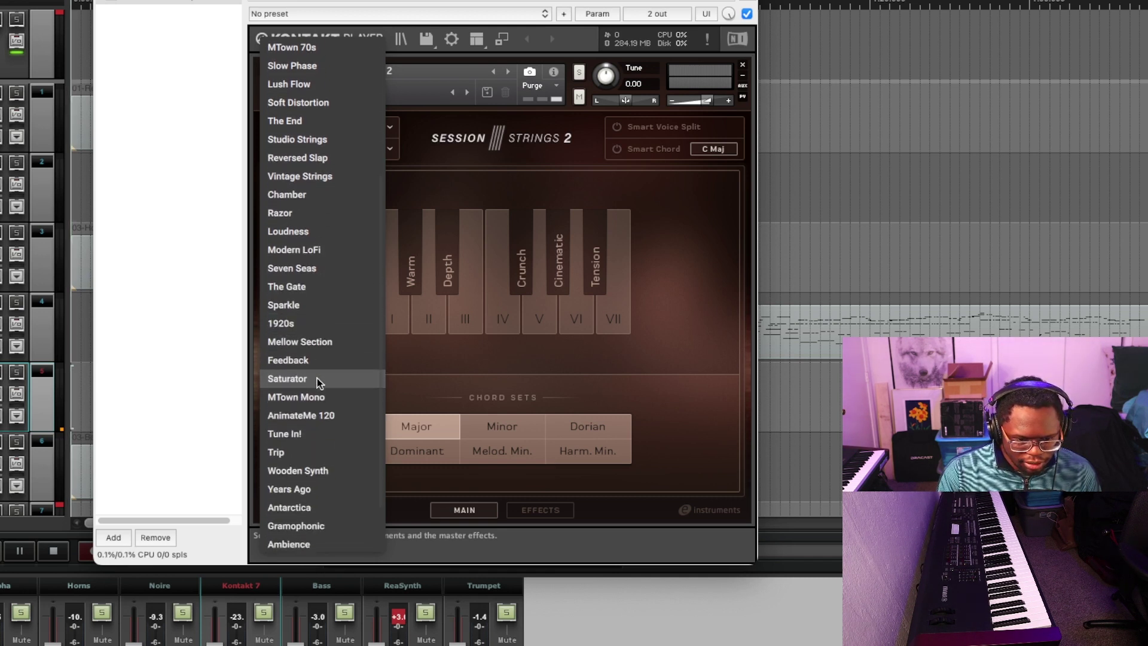
pyautogui.scroll(-2, 317, 378)
pyautogui.scroll(10, 317, 378)
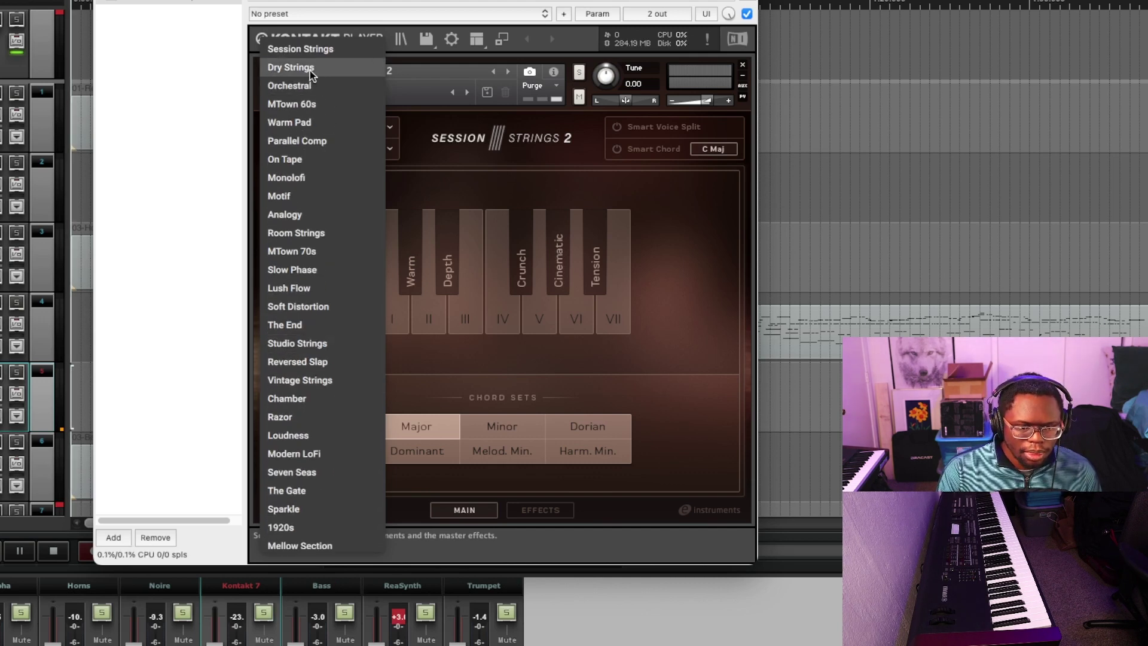
pyautogui.click(402, 195)
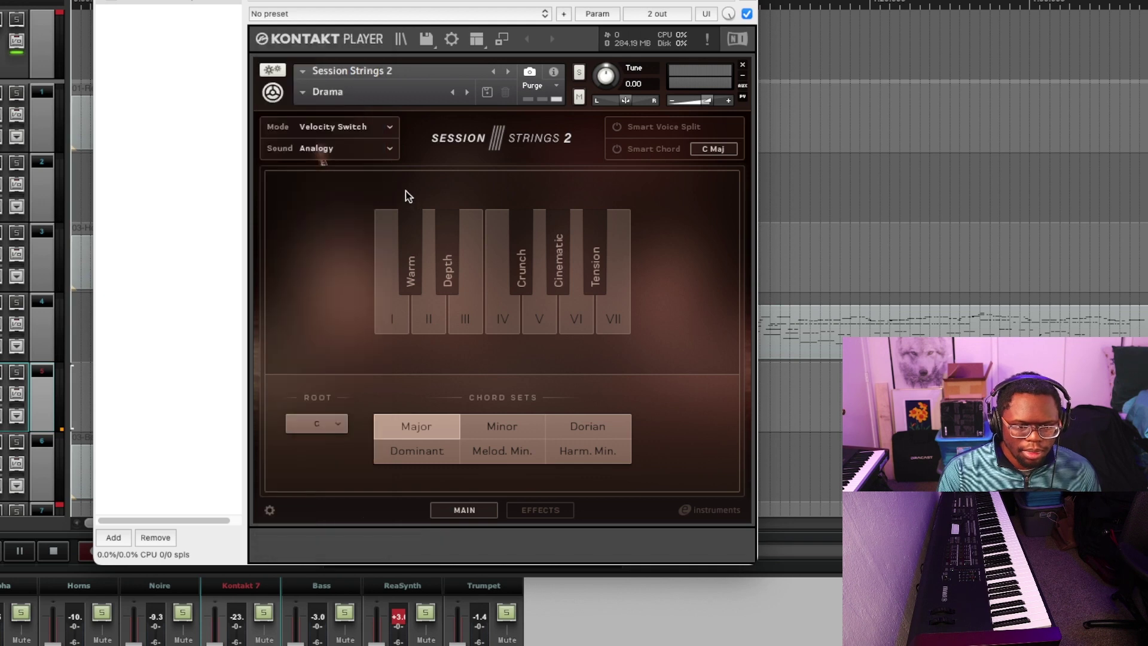
# Reload the Drama preset of Session Strings 2 from the library, replacing the instrument, and open its Smart Chord settings
pyautogui.click(401, 40)
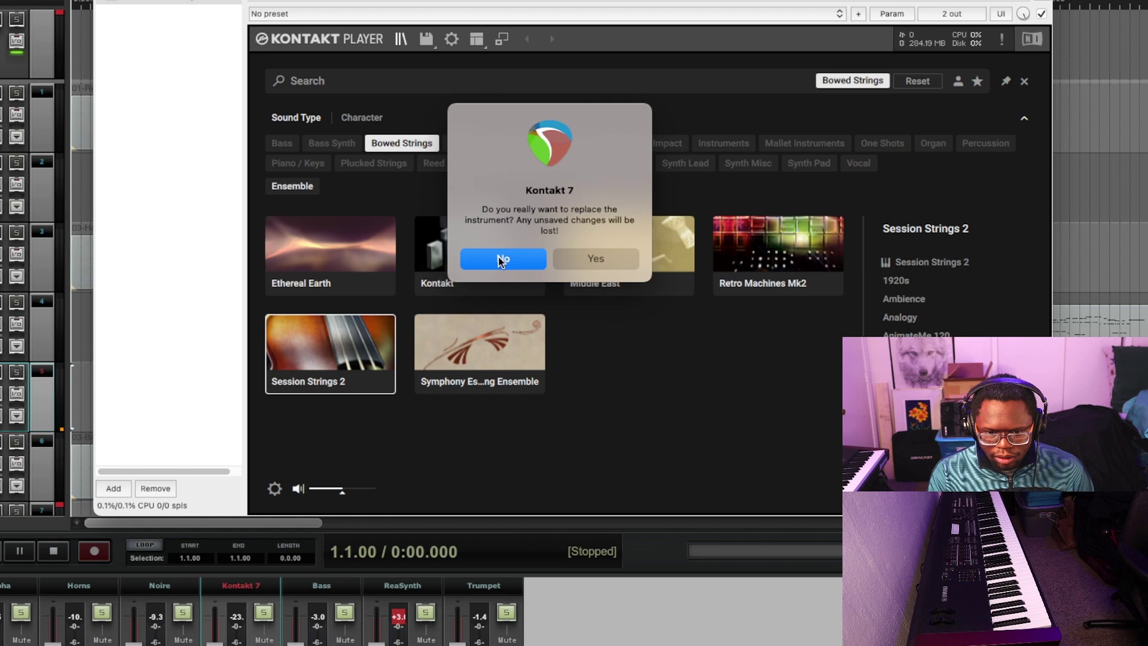
pyautogui.click(586, 262)
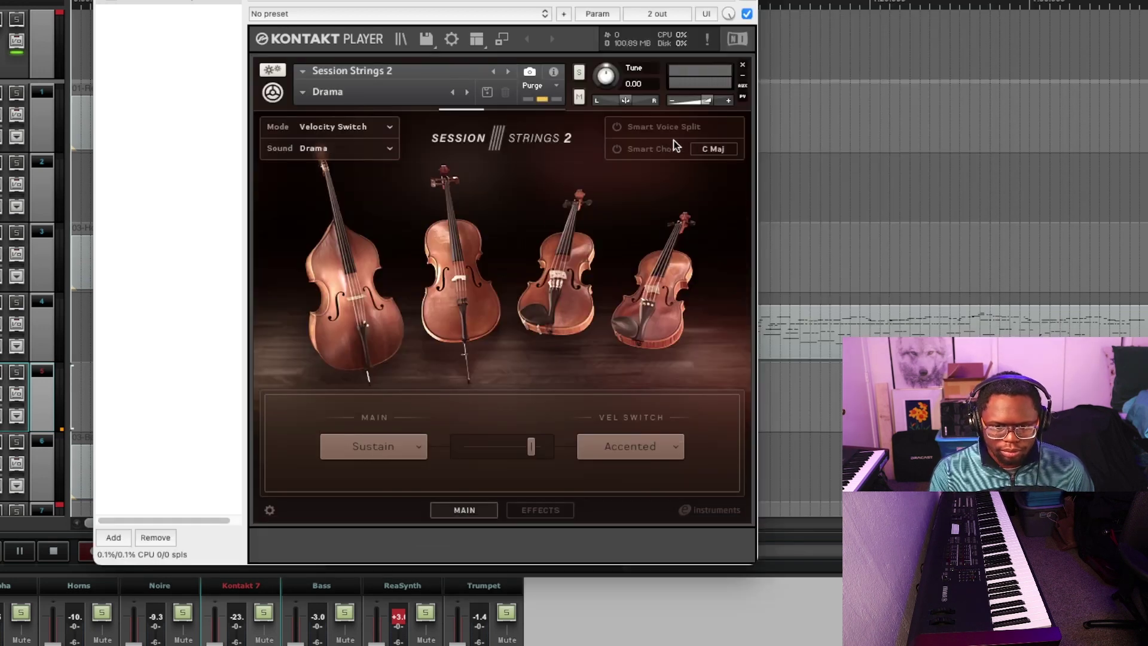
pyautogui.click(698, 148)
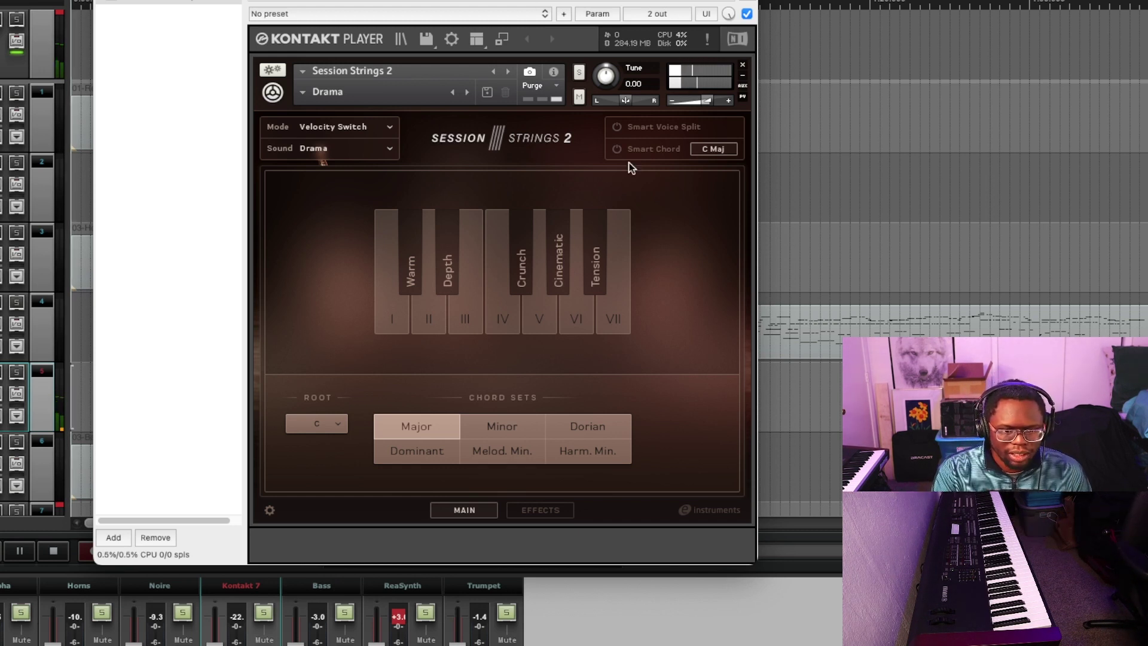
# Set the Color effect of Session Strings 2 to Tape from the Studio category, and turn on Smart Chord in C Maj
pyautogui.click(541, 510)
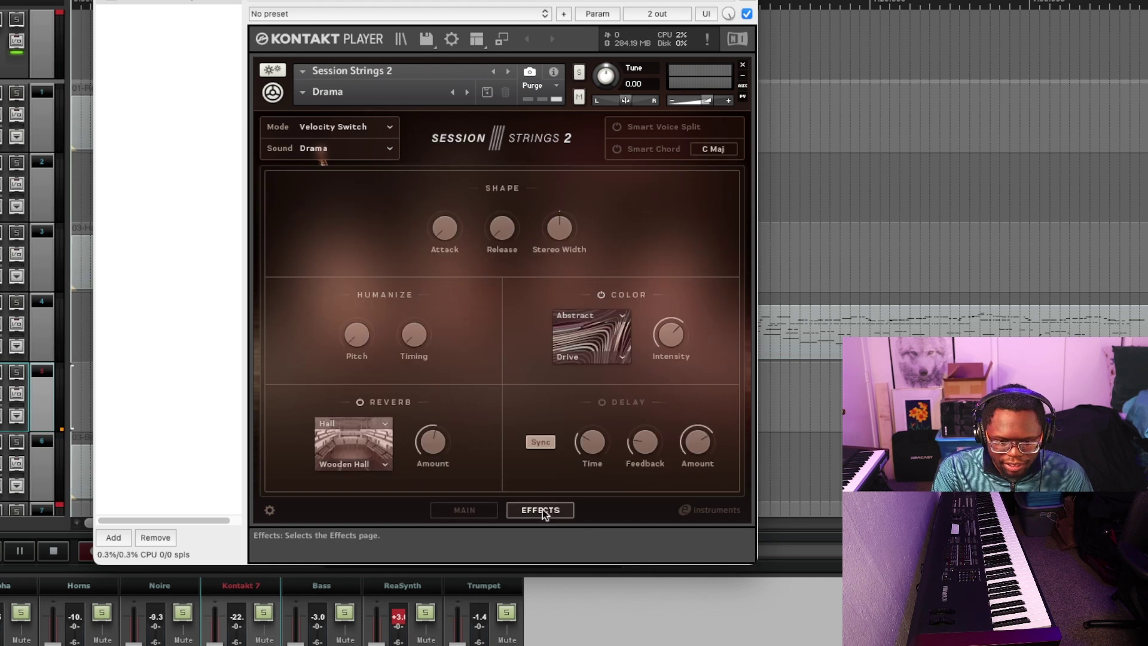
pyautogui.click(615, 359)
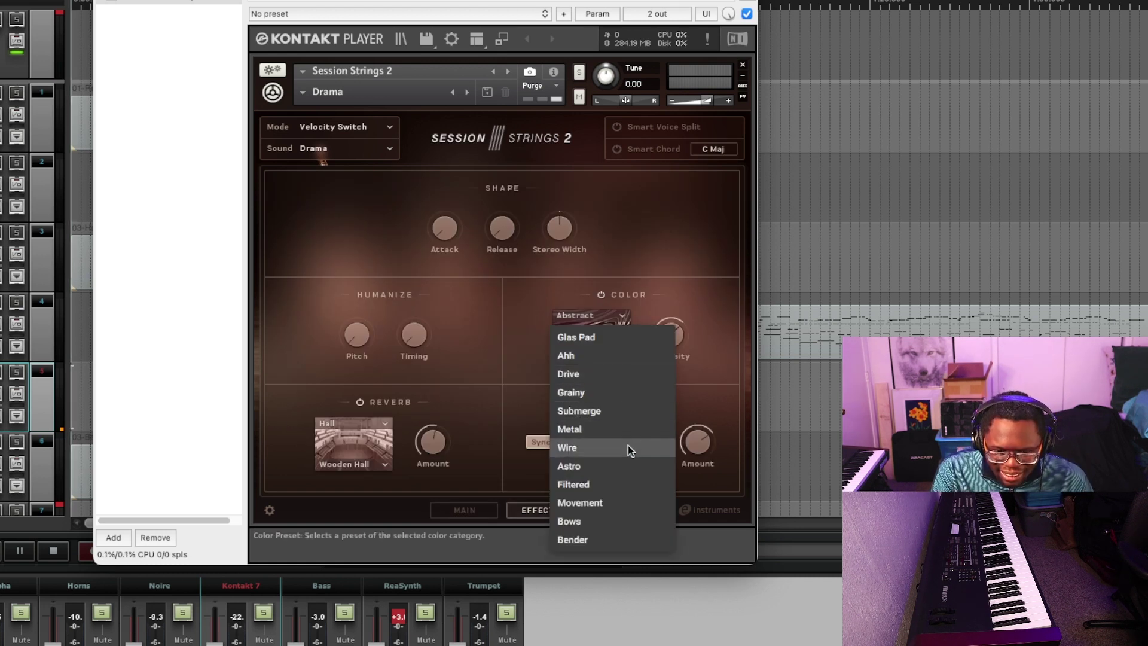
pyautogui.click(594, 317)
pyautogui.click(594, 316)
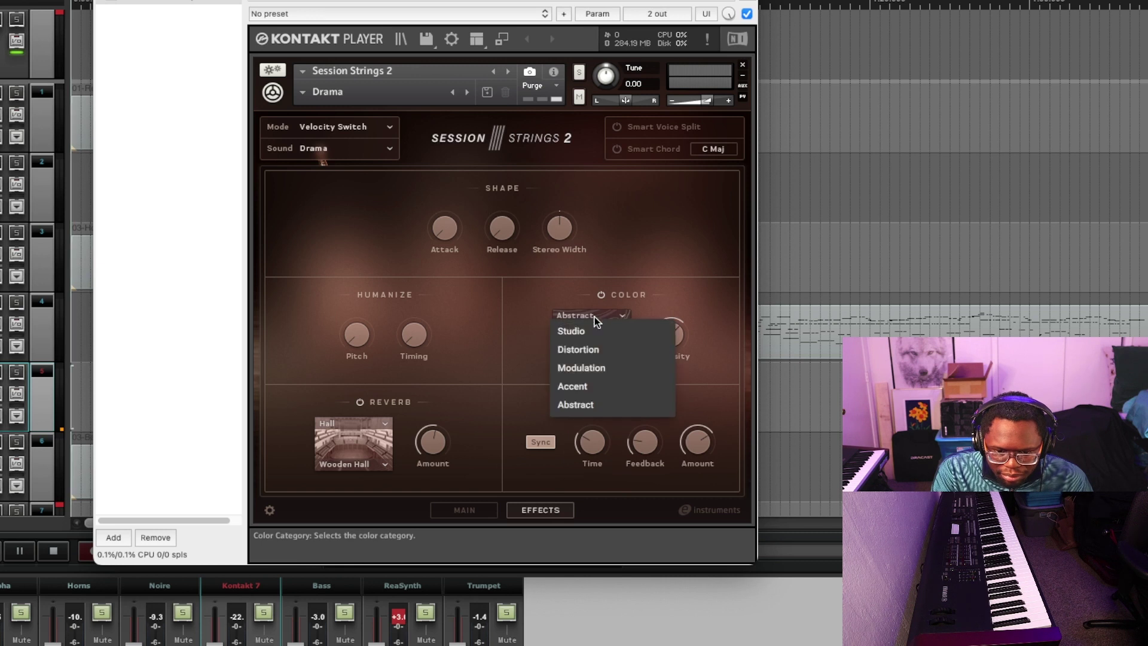
pyautogui.click(595, 335)
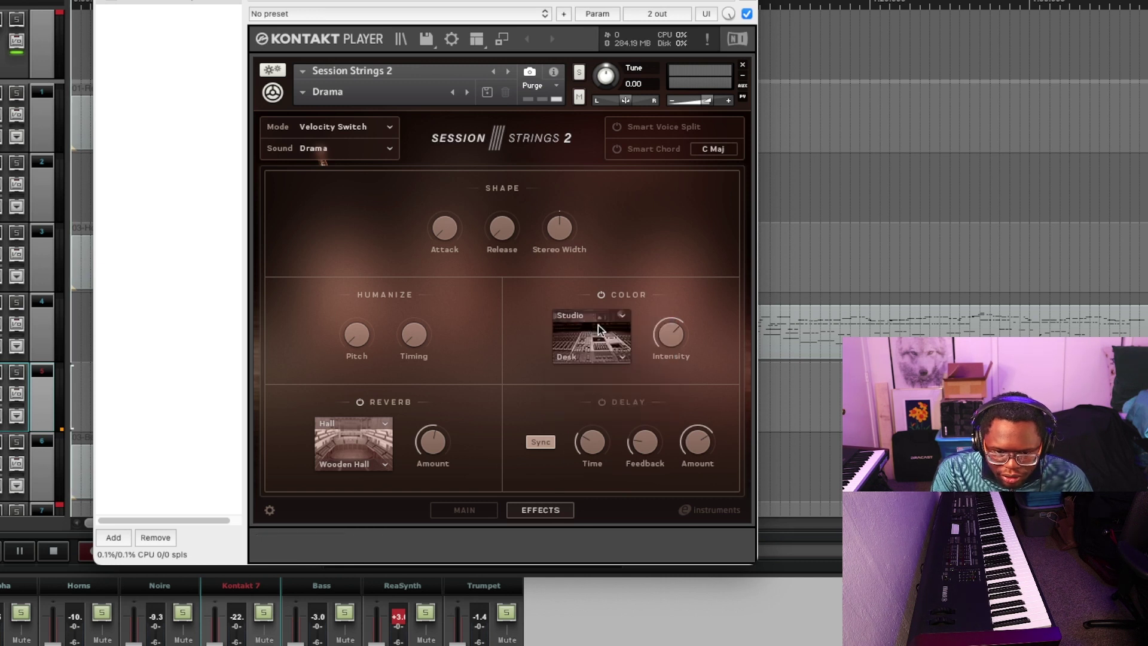
pyautogui.click(618, 358)
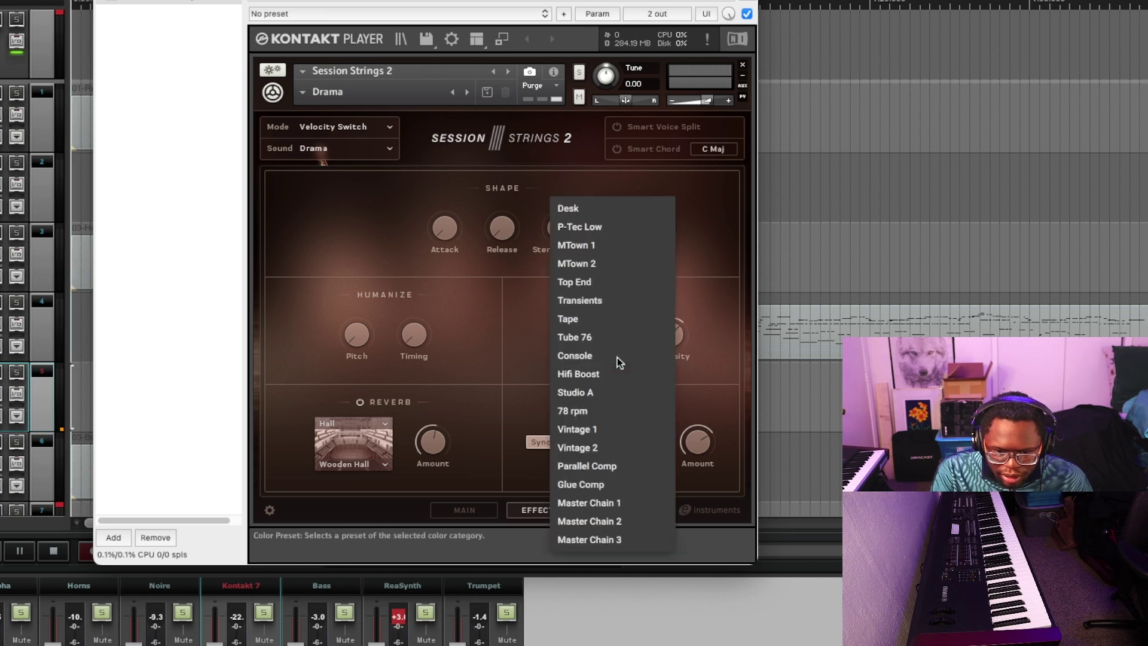
pyautogui.click(605, 322)
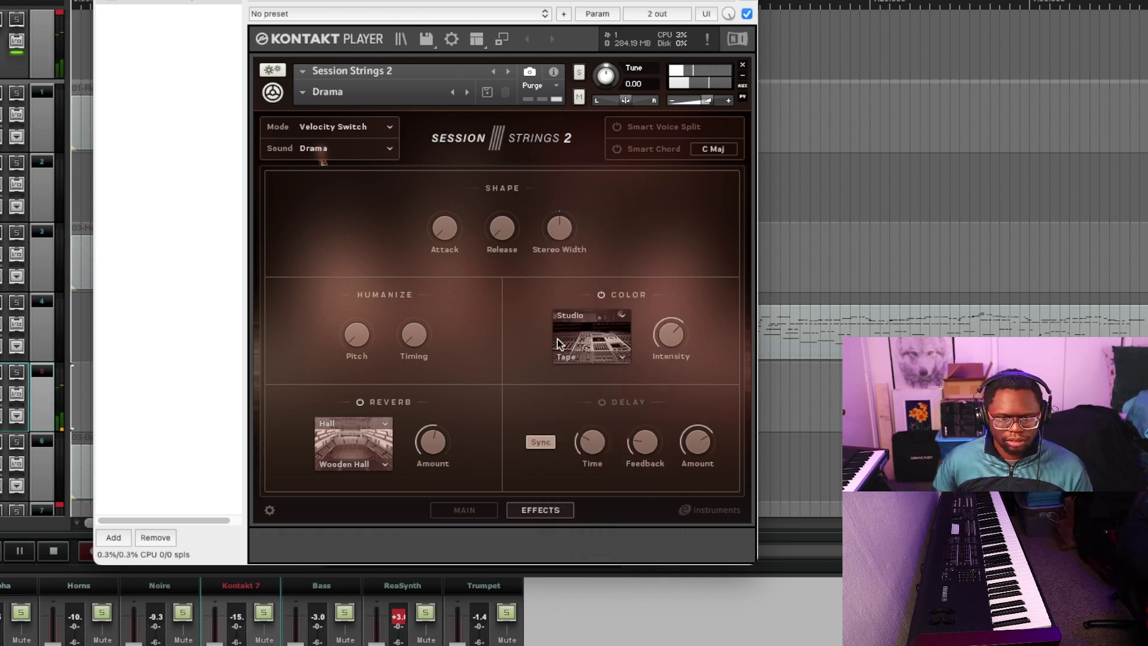
pyautogui.click(705, 151)
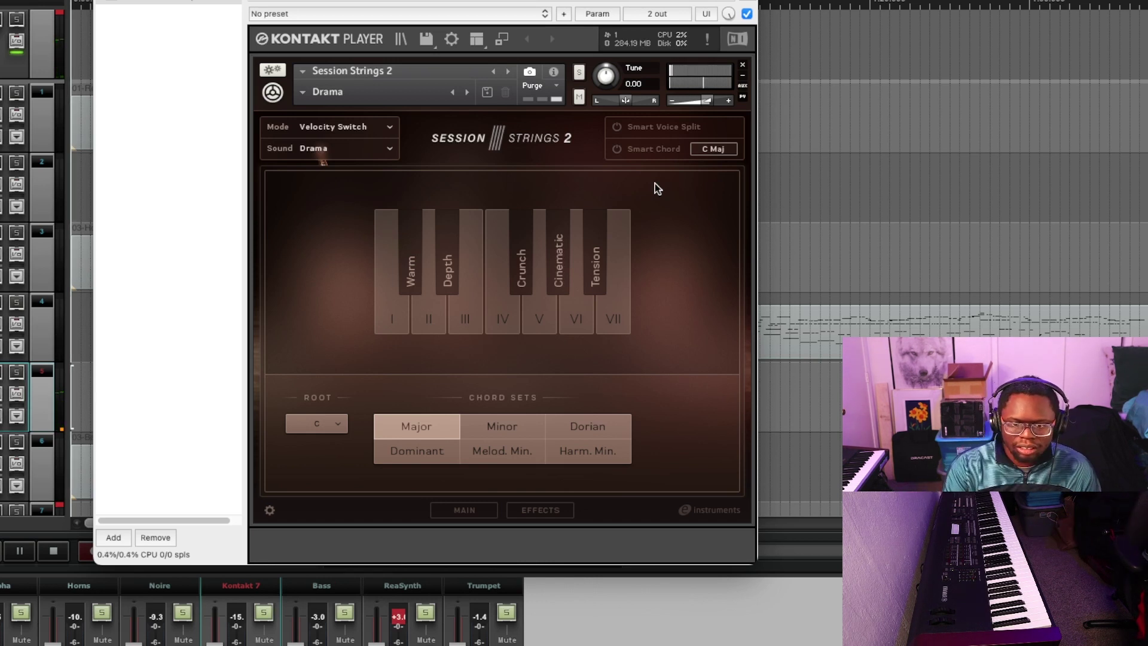
pyautogui.click(617, 150)
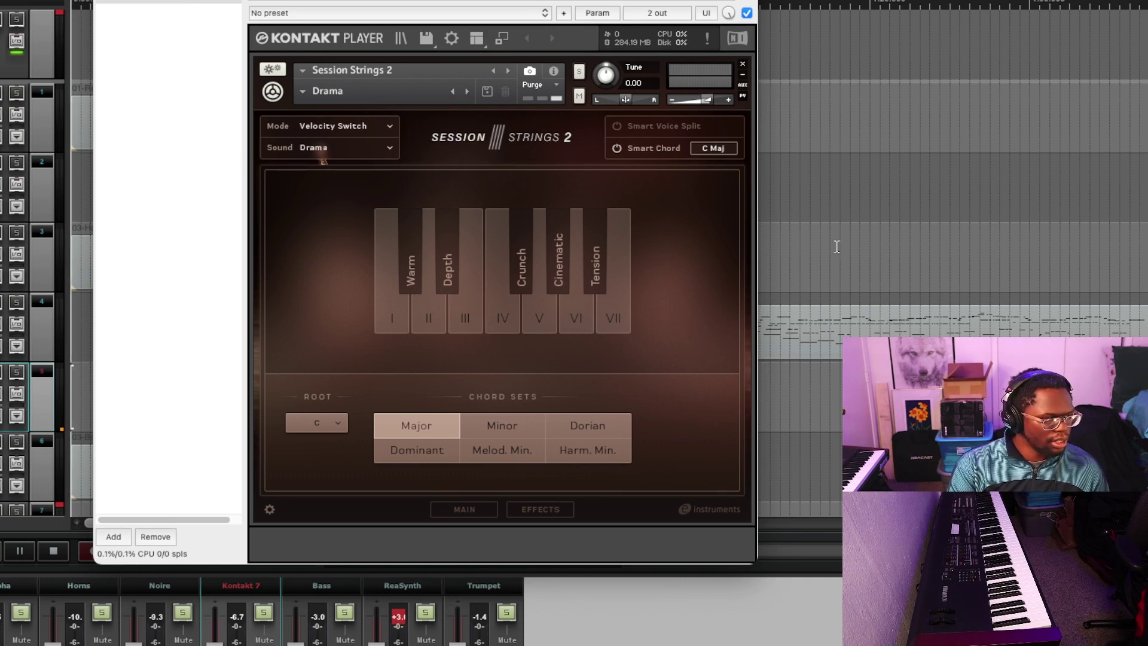
# Move the Kontakt 7 window clear of the arrangement and play the project from 14.3.00
pyautogui.moveTo(322, 161); pyautogui.dragTo(0, 159)
pyautogui.click(340, 180)
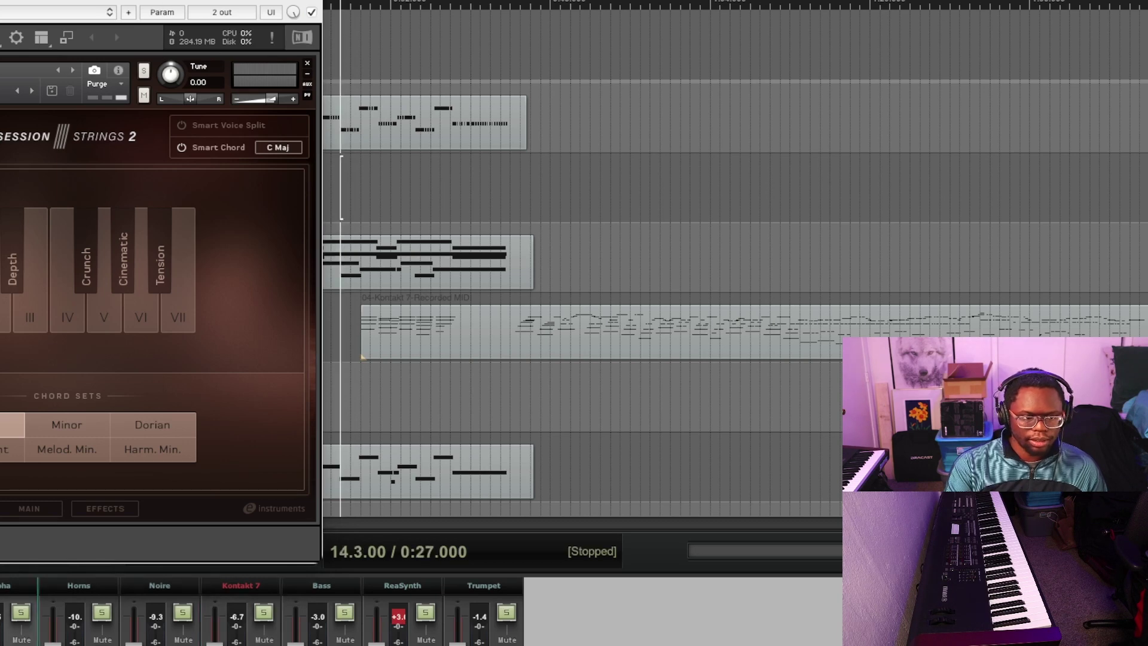
pyautogui.moveTo(137, 0); pyautogui.dragTo(435, 428)
pyautogui.press('space')
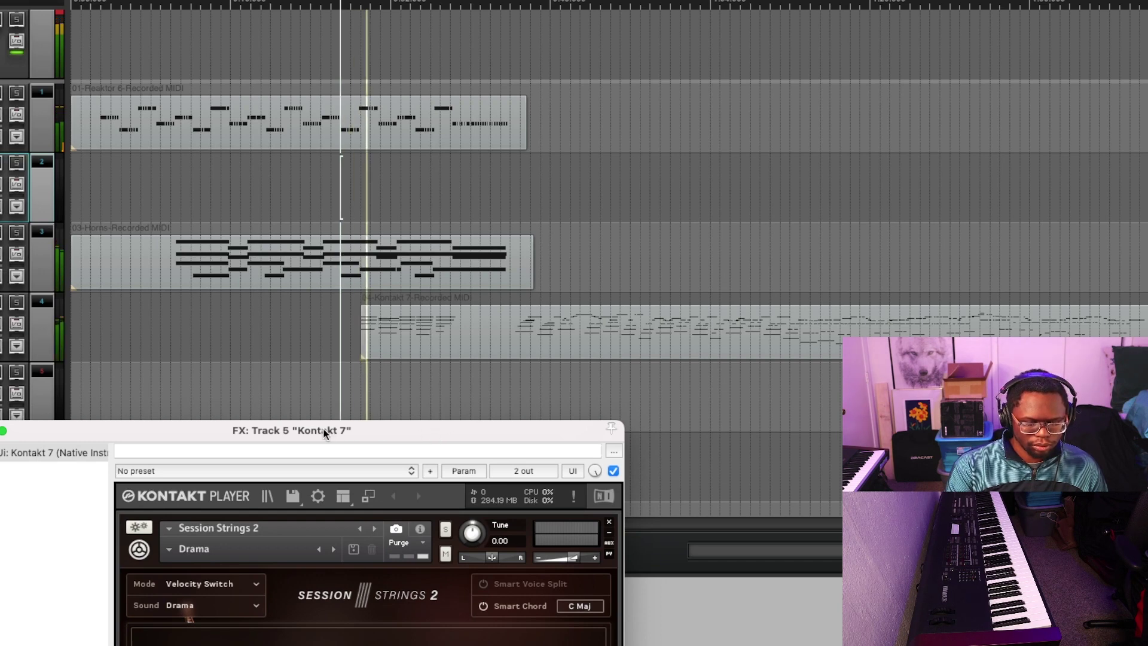
# Record a strings MIDI part on the Kontakt 7 track from 5.1.00, save the recorded file and close the instrument window
pyautogui.click(151, 206)
pyautogui.moveTo(201, 437); pyautogui.dragTo(306, 0)
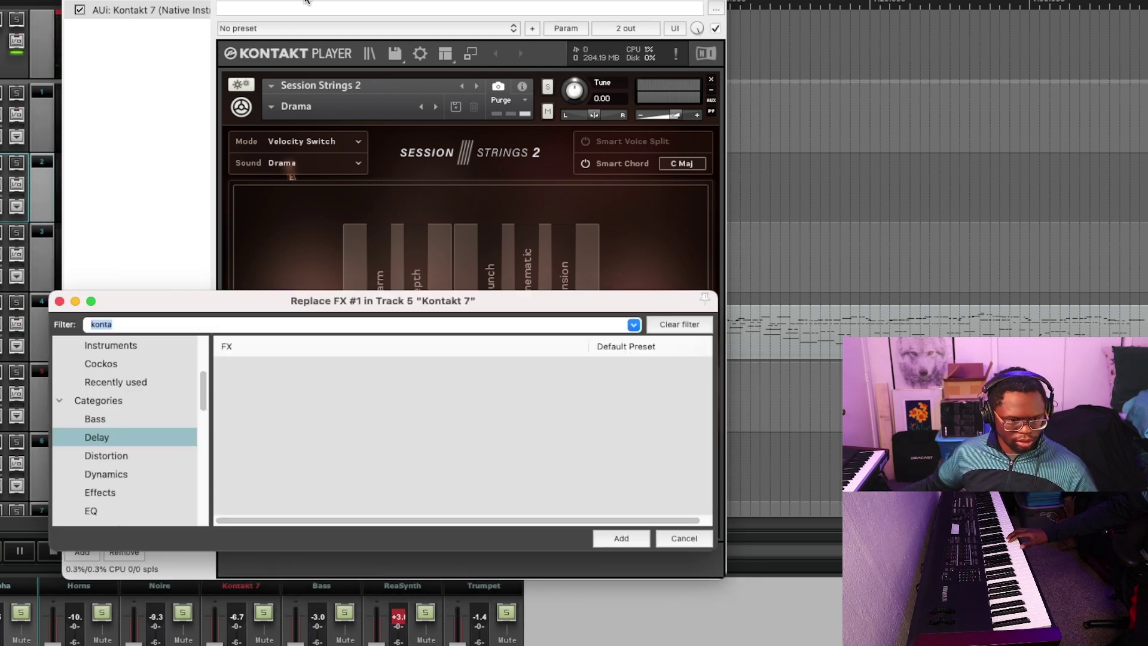
pyautogui.click(672, 541)
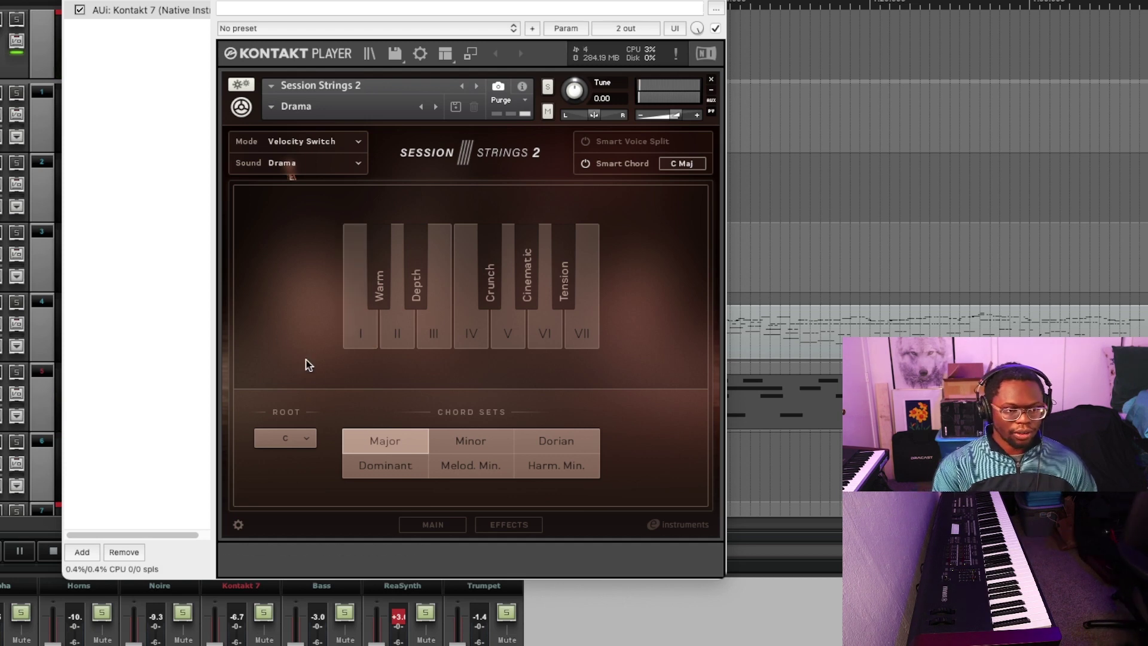
pyautogui.press('space')
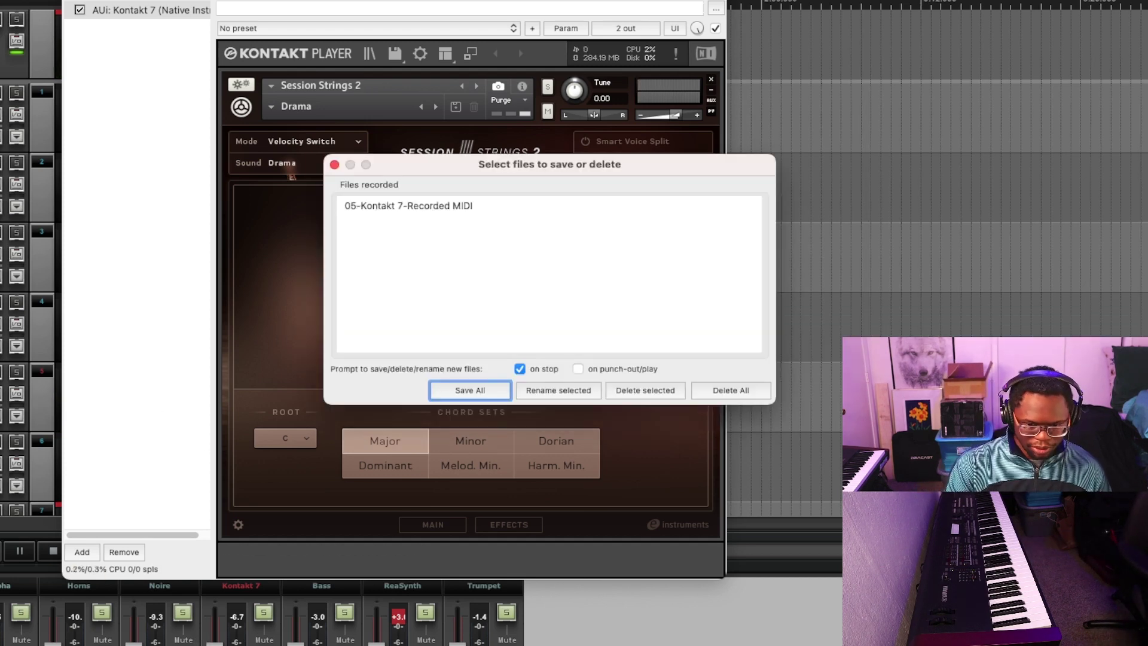
pyautogui.click(471, 391)
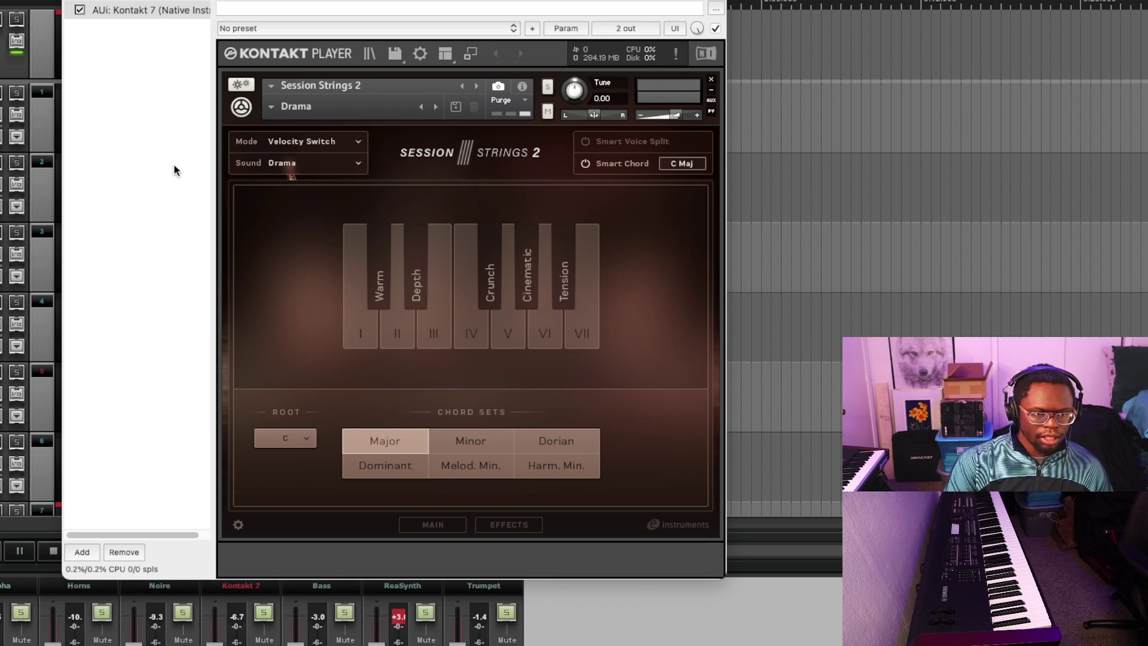
pyautogui.press('Escape')
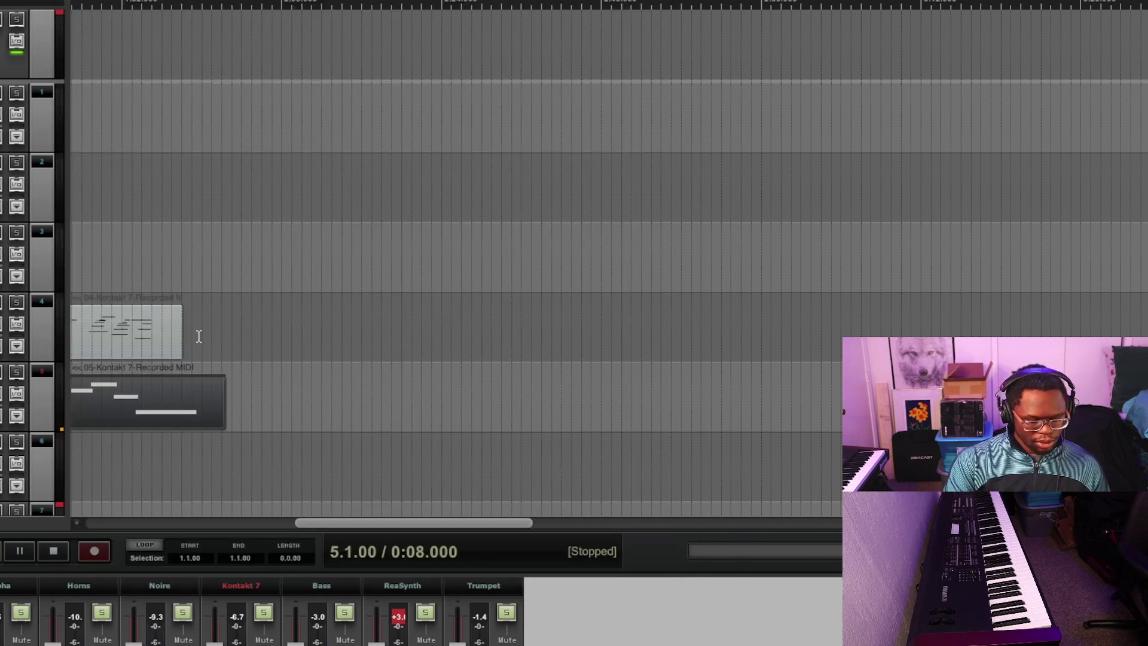
# Fit the recorded items into view and return the edit cursor to the project start
pyautogui.scroll(3, 197, 338)
pyautogui.scroll(-1, 199, 336)
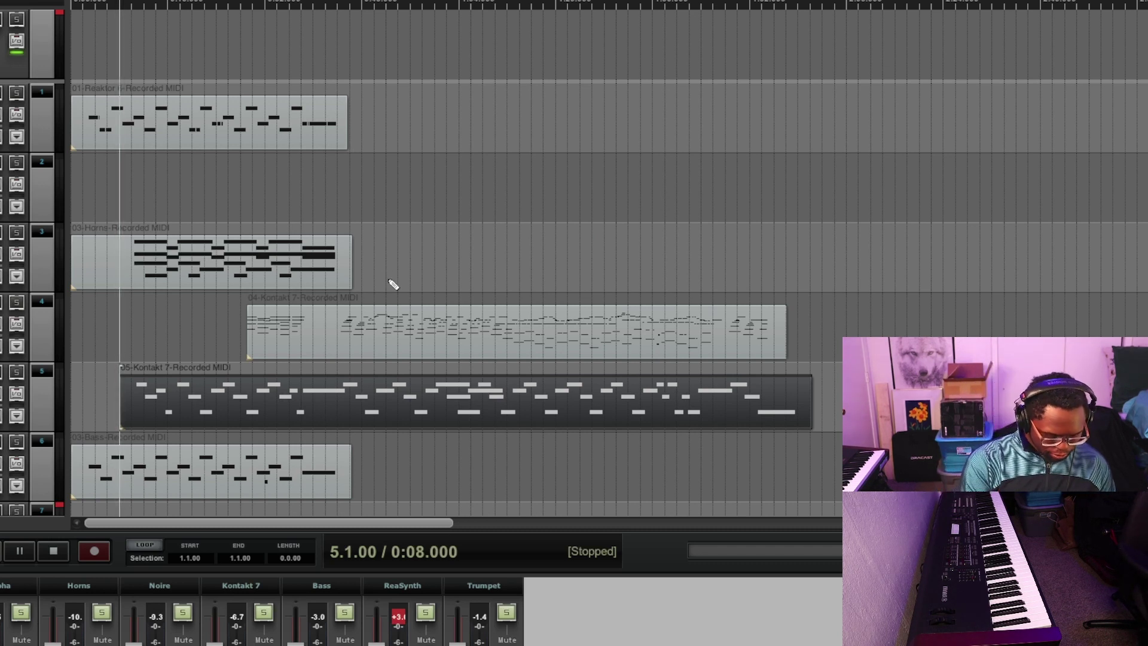
pyautogui.press('Left')
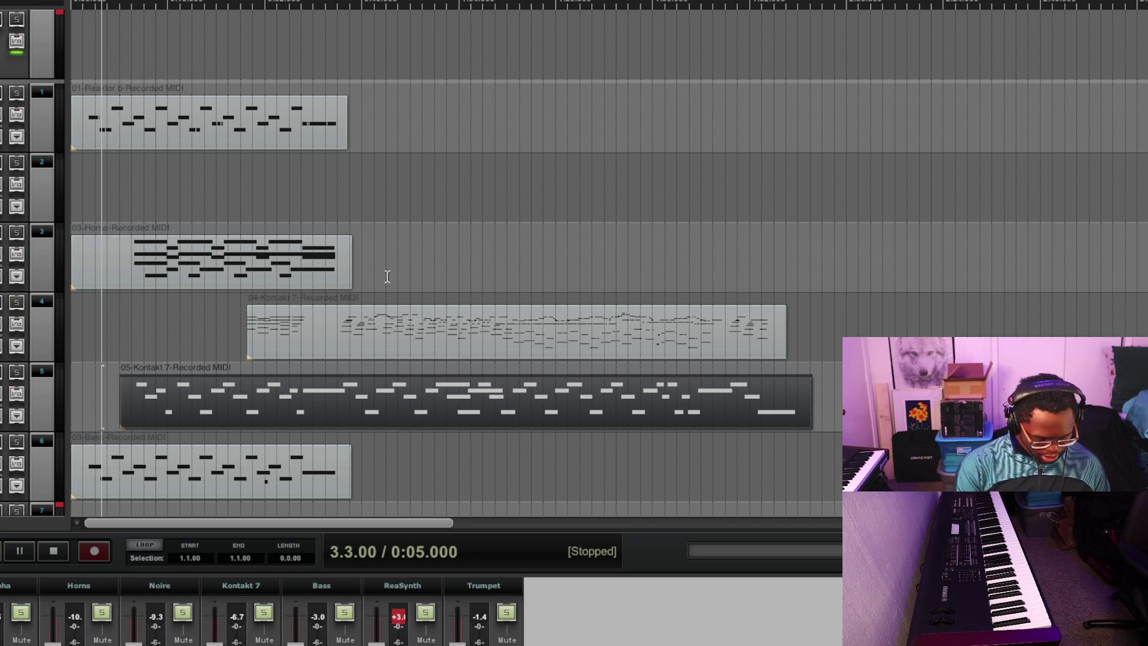
pyautogui.press('Left')
pyautogui.press('Left')
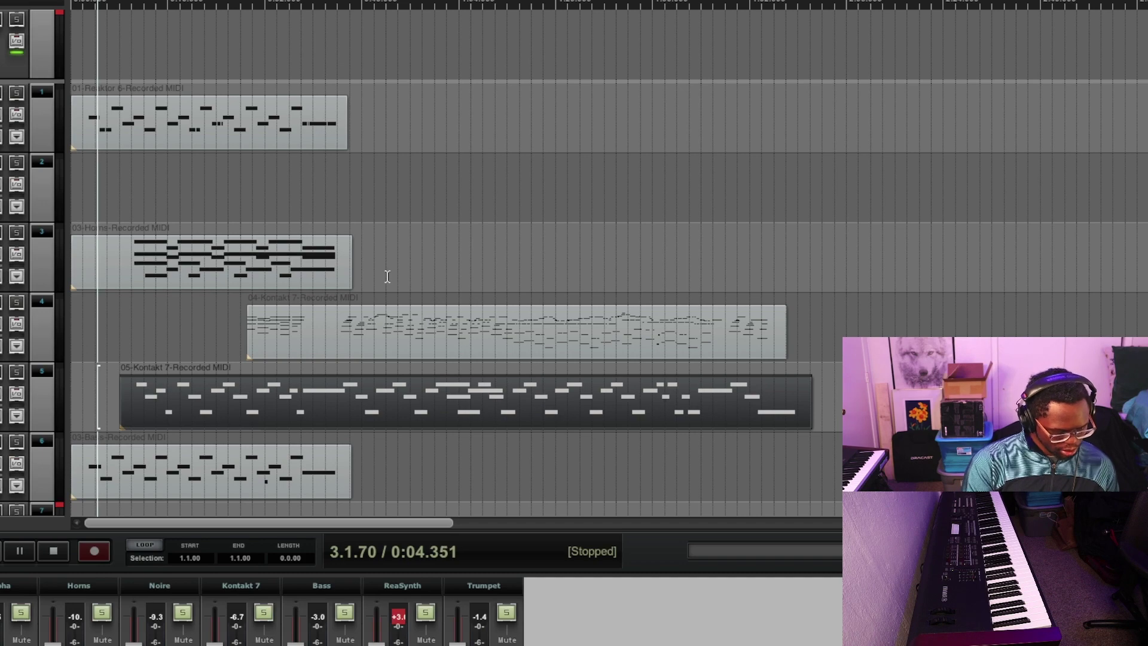
pyautogui.press('Home')
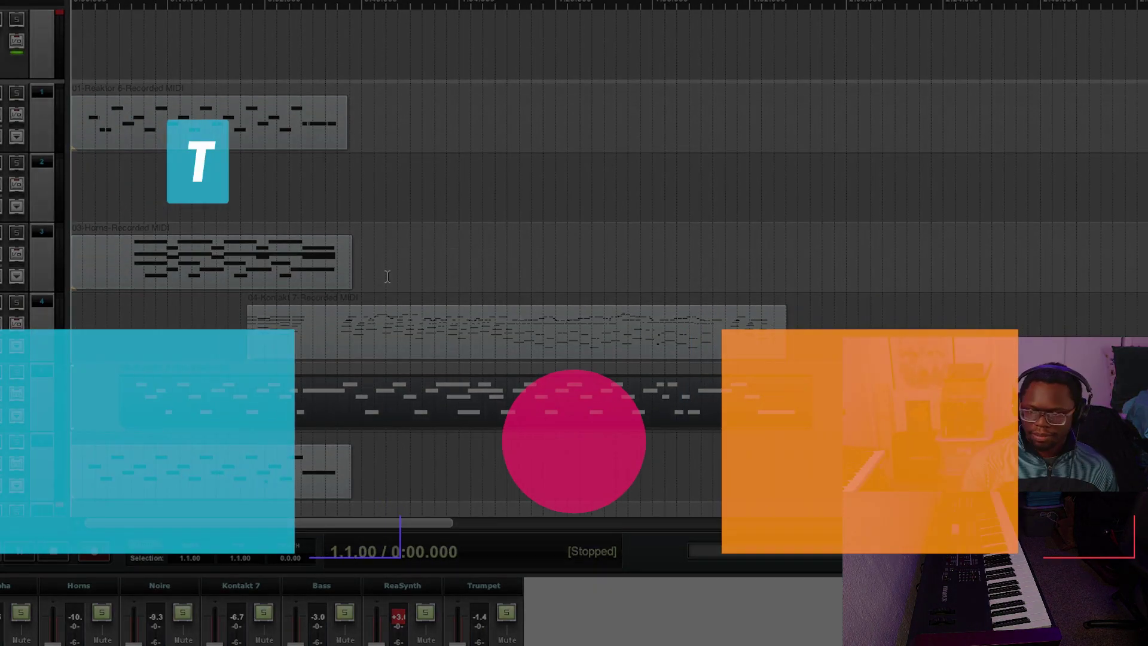